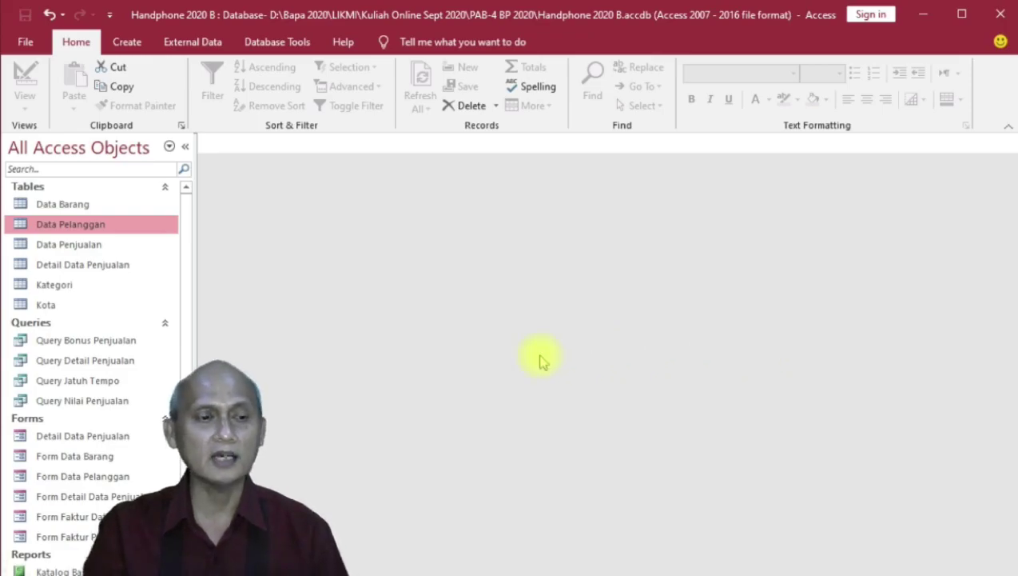
# Create a new query in Design View based on the Data Pelanggan table and enlarge its field list to show all fields.
pyautogui.click(128, 44)
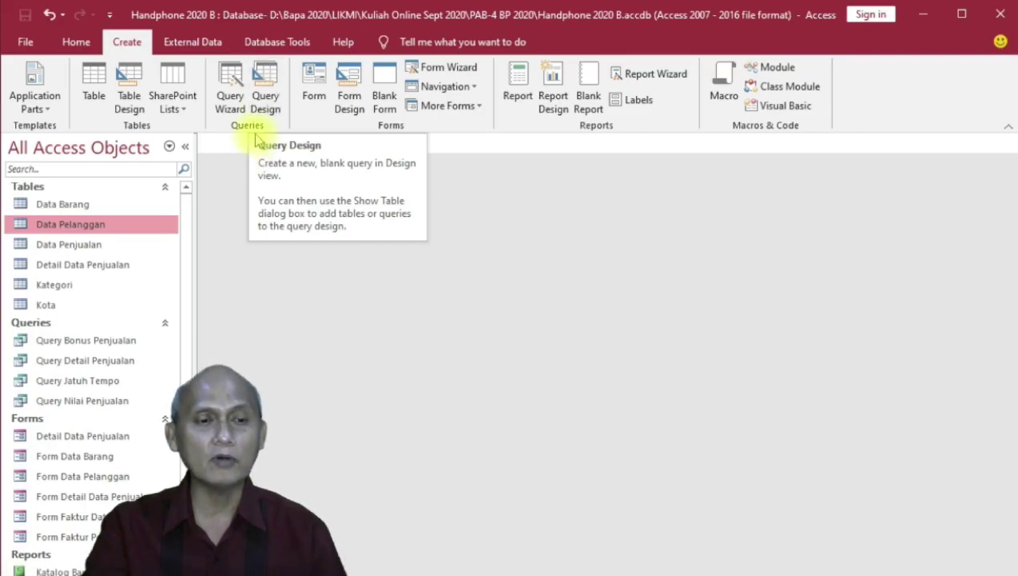
pyautogui.click(267, 76)
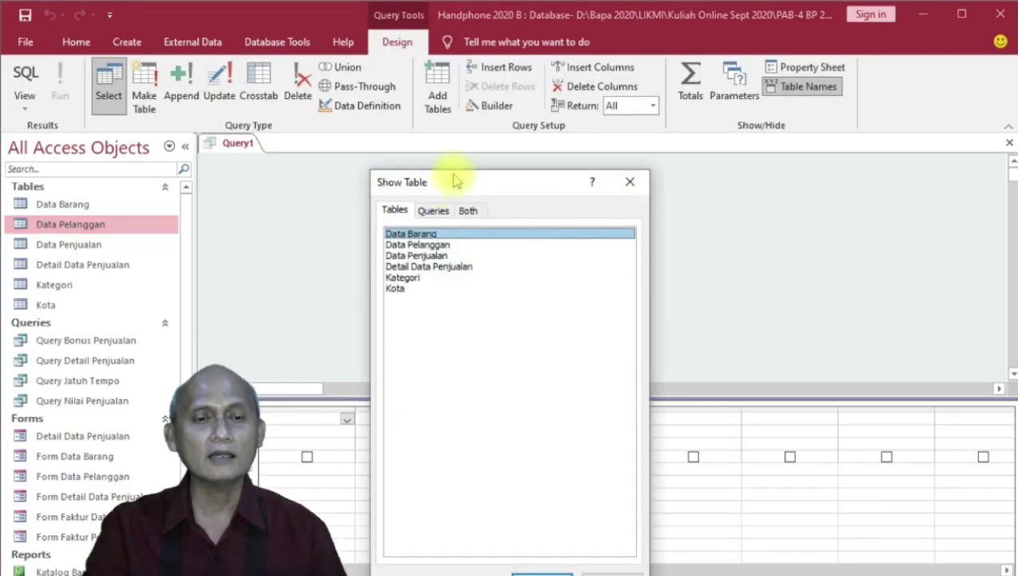
pyautogui.moveTo(459, 180); pyautogui.dragTo(464, 104)
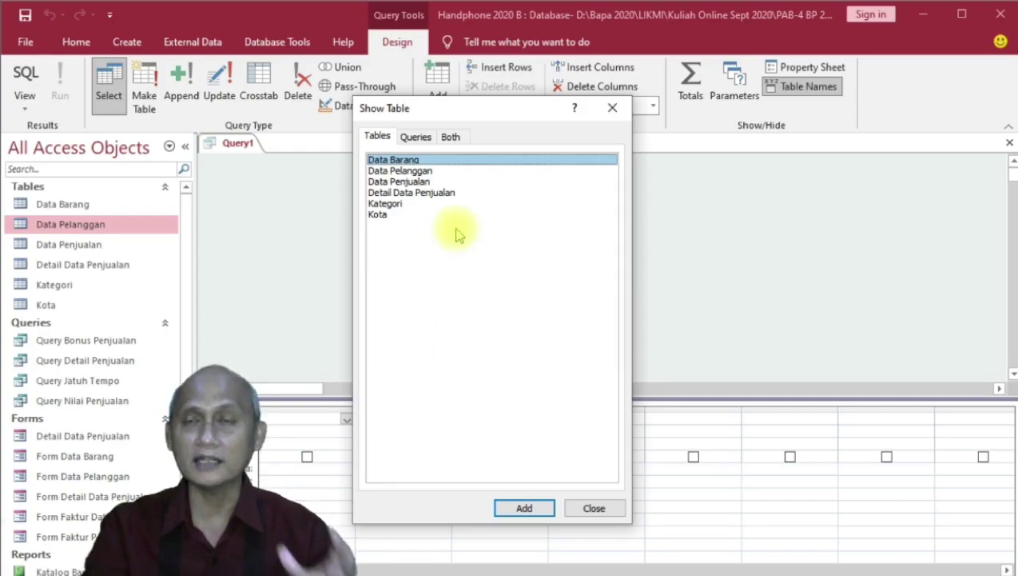
pyautogui.click(414, 170)
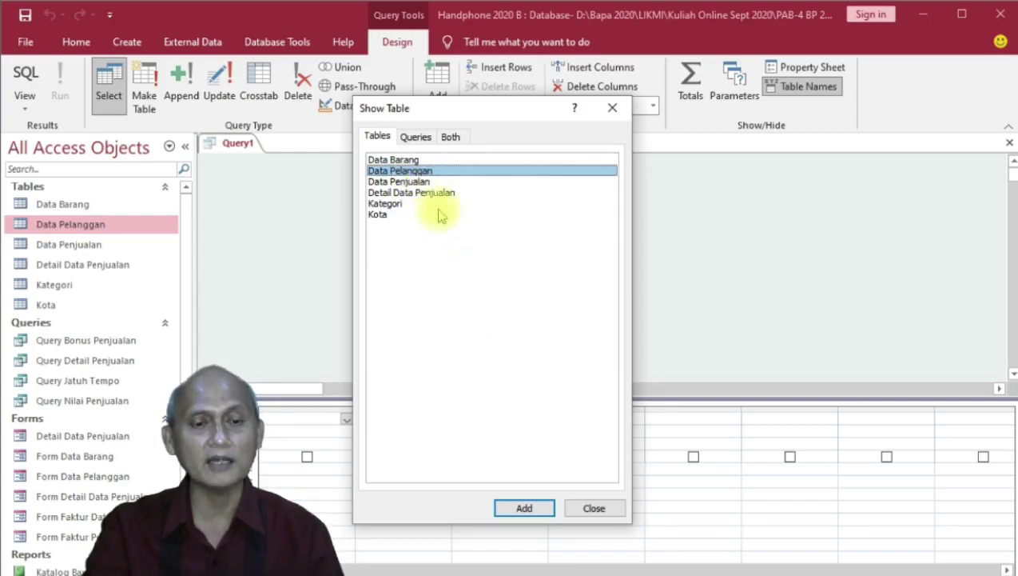
pyautogui.click(521, 506)
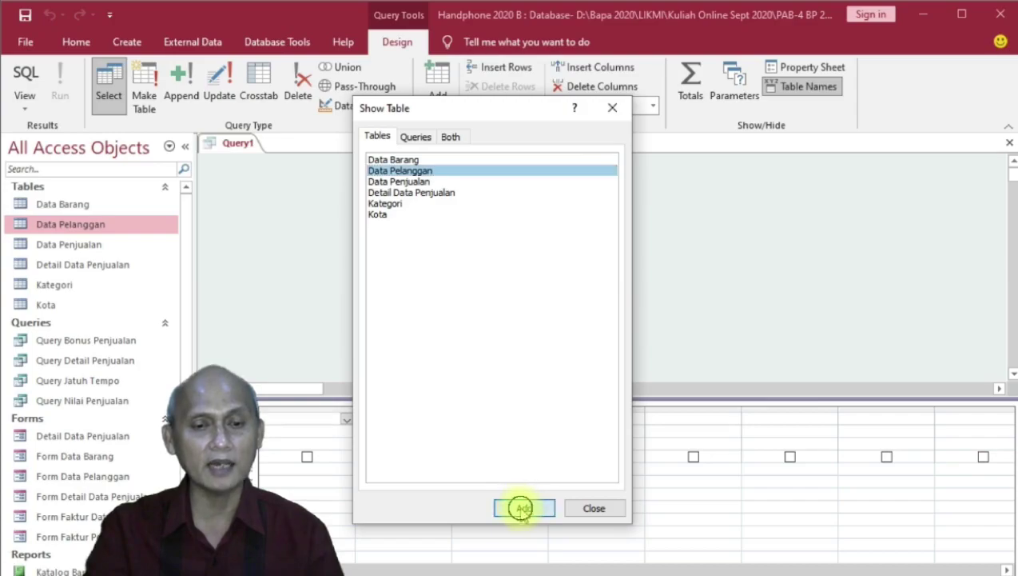
pyautogui.click(592, 508)
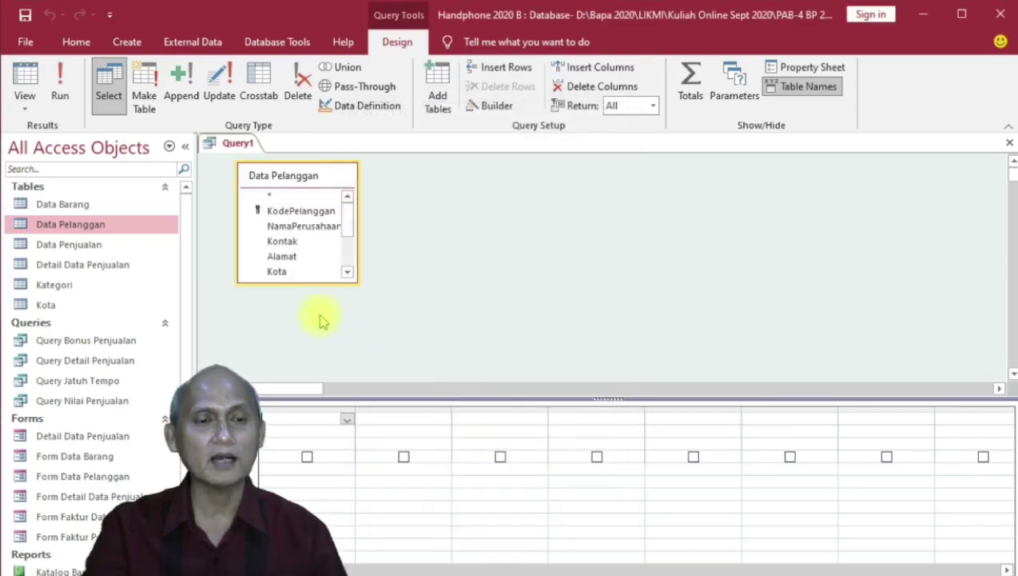
pyautogui.moveTo(297, 282); pyautogui.dragTo(303, 362)
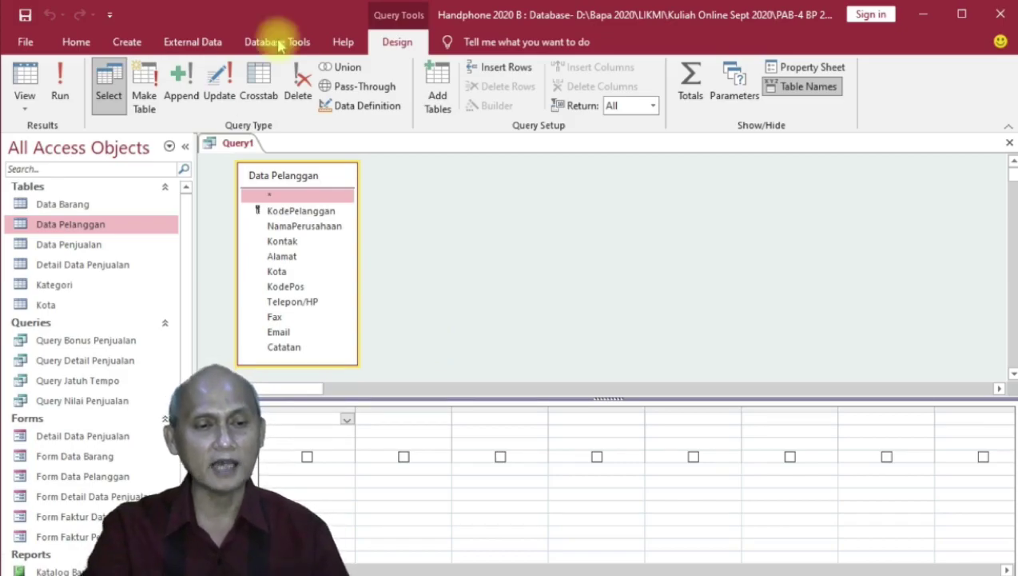
# Add the fields KodePelanggan, NamaPerusahaan, Kontak, Alamat, Kota and KodePos to the query grid.
pyautogui.doubleClick(302, 211)
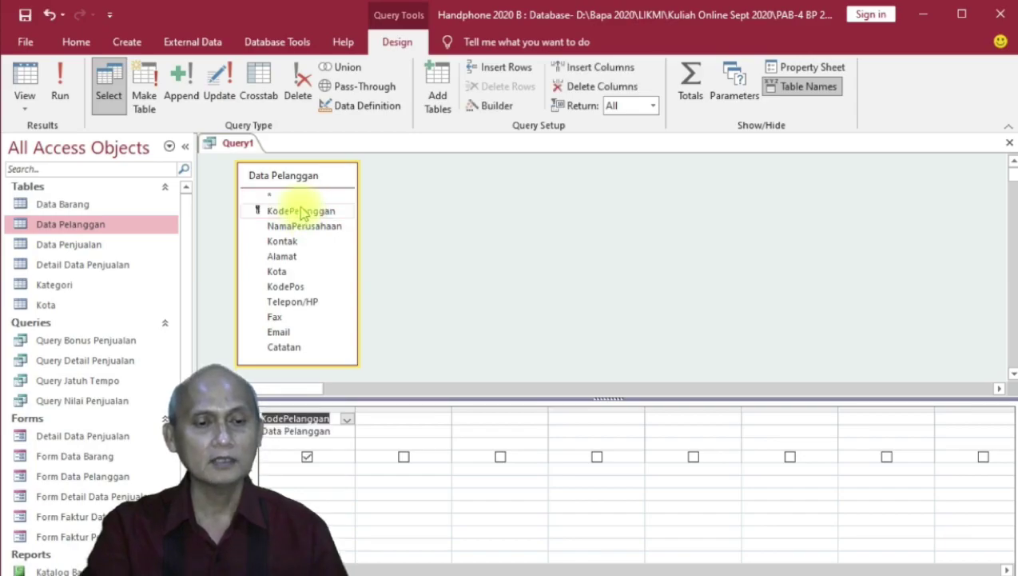
pyautogui.click(306, 226)
pyautogui.doubleClick(306, 226)
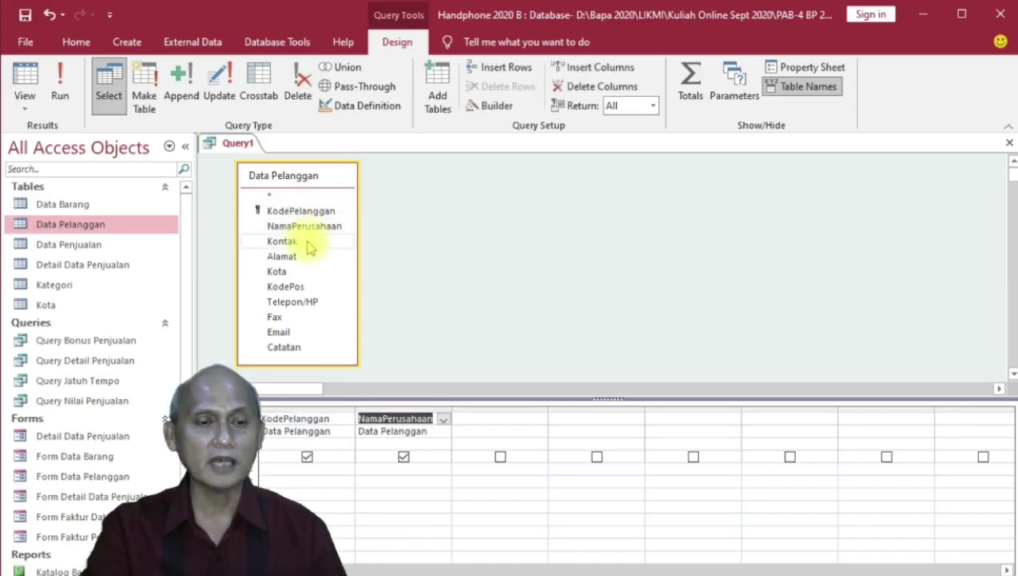
pyautogui.doubleClick(310, 242)
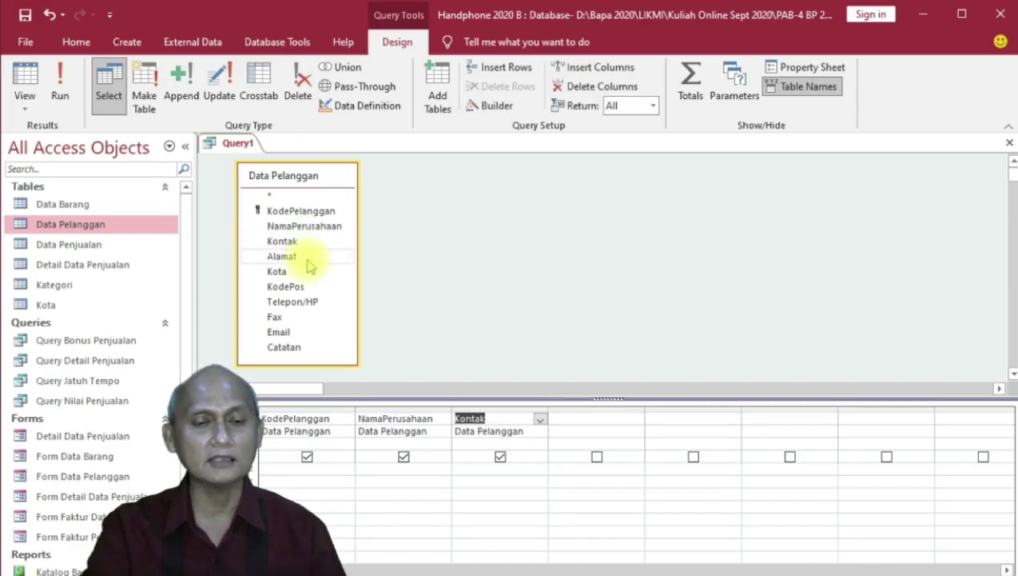
pyautogui.doubleClick(307, 256)
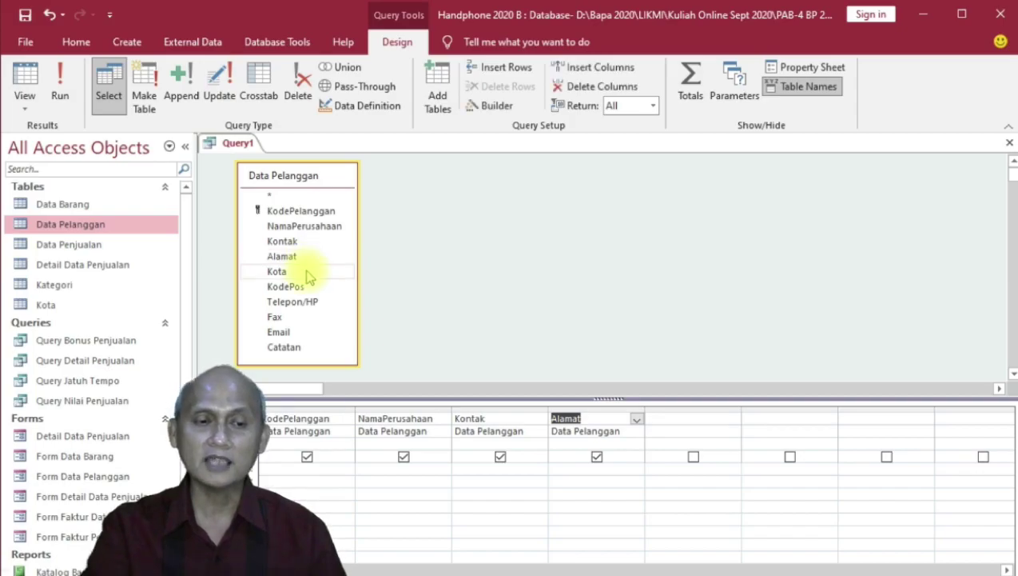
pyautogui.doubleClick(309, 271)
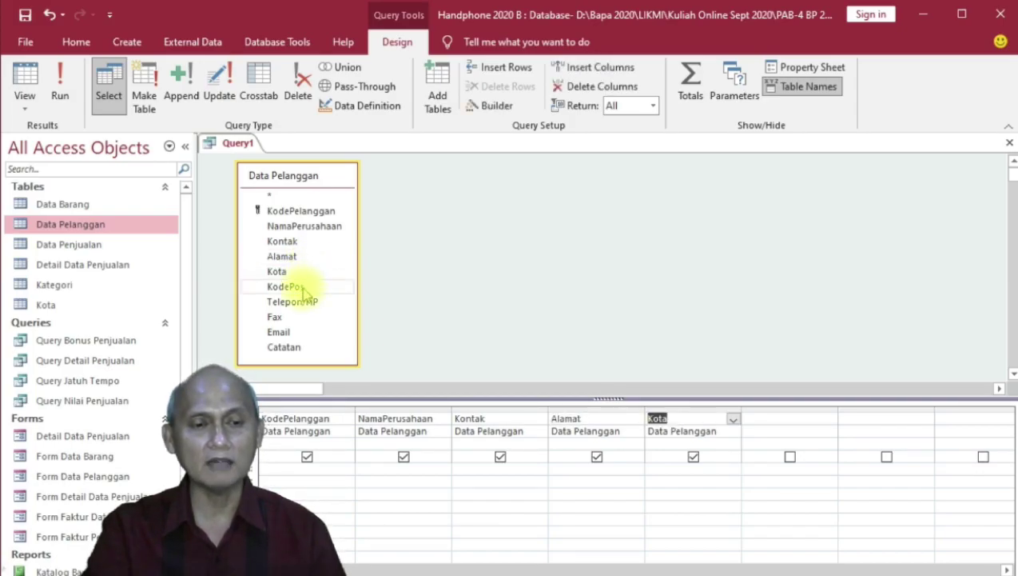
pyautogui.doubleClick(303, 288)
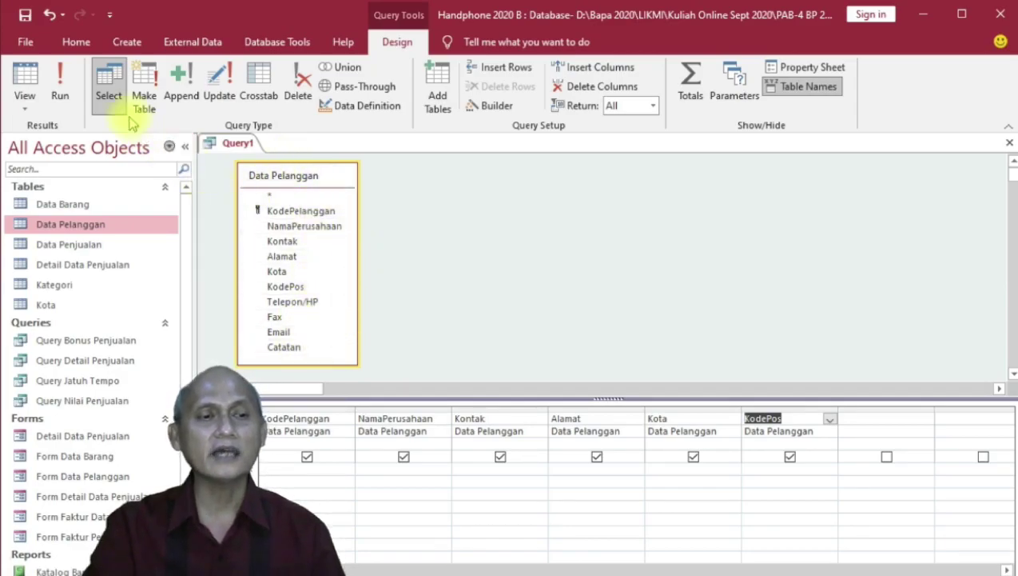
# Save the query under the name Query Data Pelanggan.
pyautogui.click(25, 16)
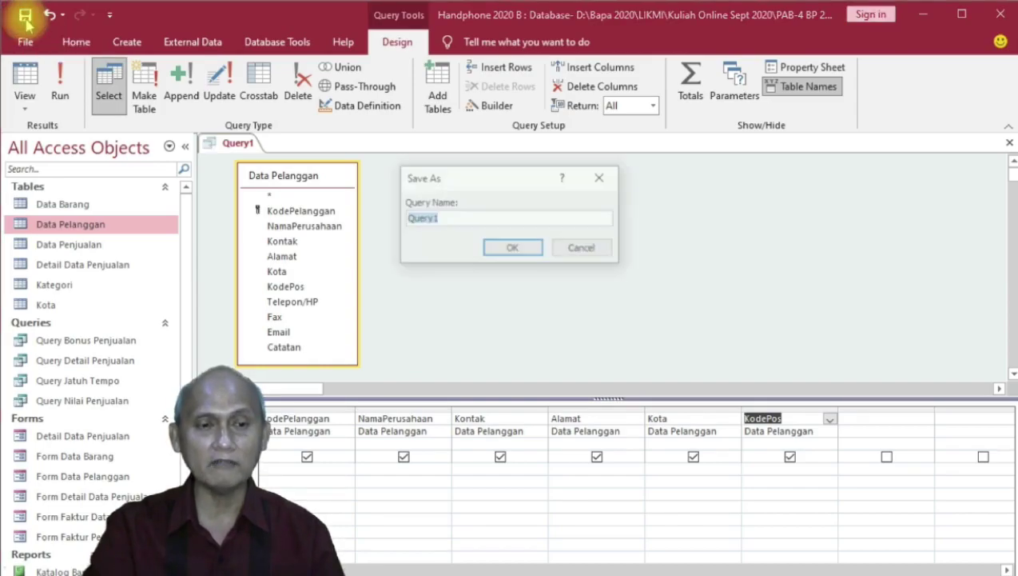
pyautogui.click(444, 215)
pyautogui.press('BackSpace')
pyautogui.write('Data Pelang')
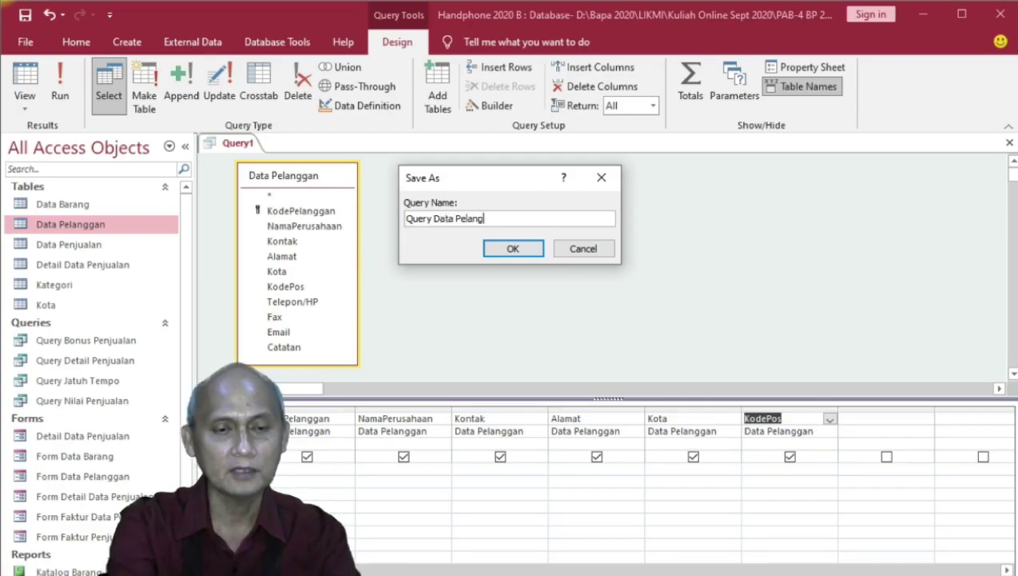
pyautogui.write('gan')
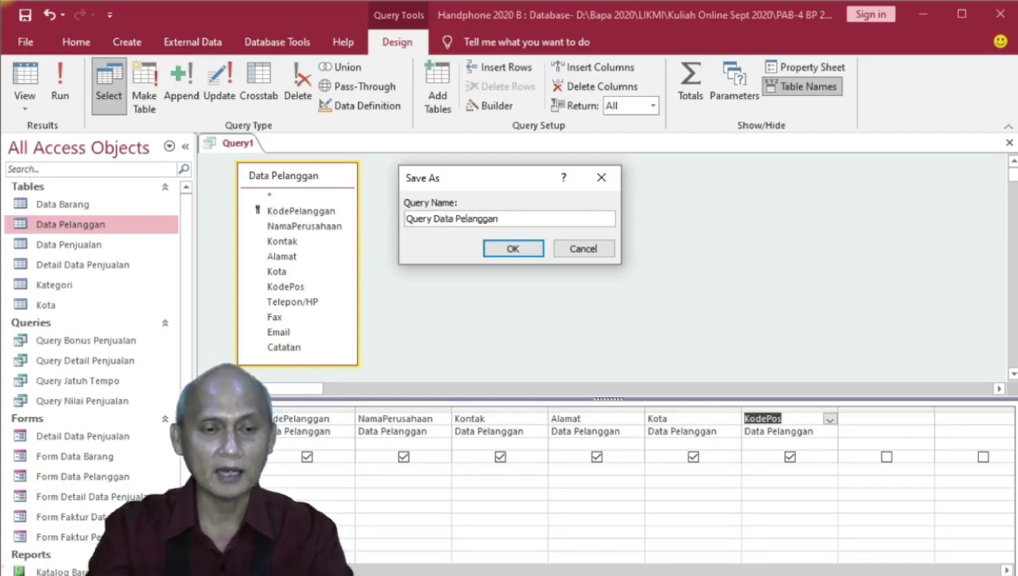
pyautogui.click(532, 254)
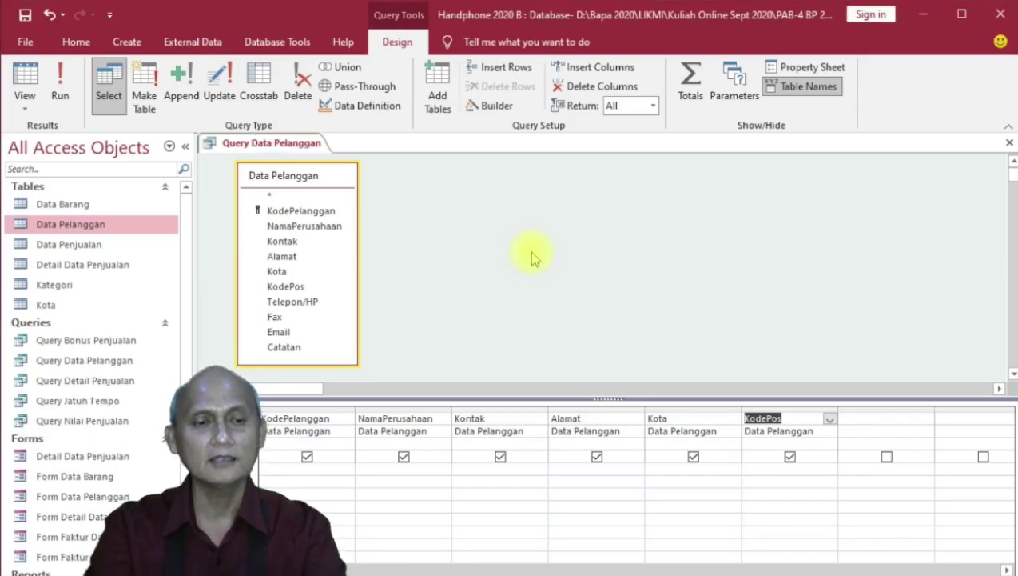
# Run the query to view its records, return to Design View and examine the Criteria row under the Kota and Kontak fields.
pyautogui.click(63, 90)
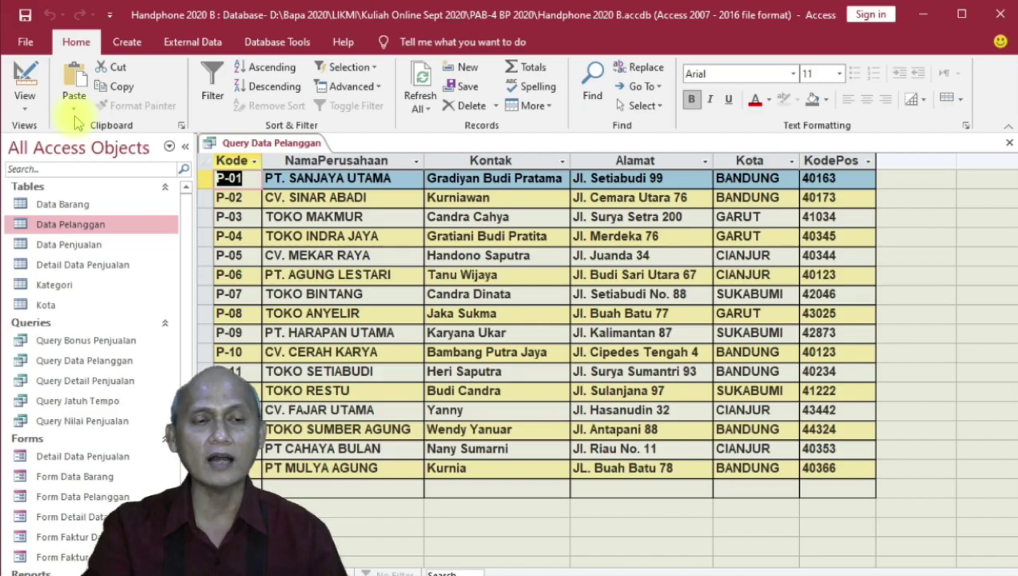
pyautogui.click(27, 80)
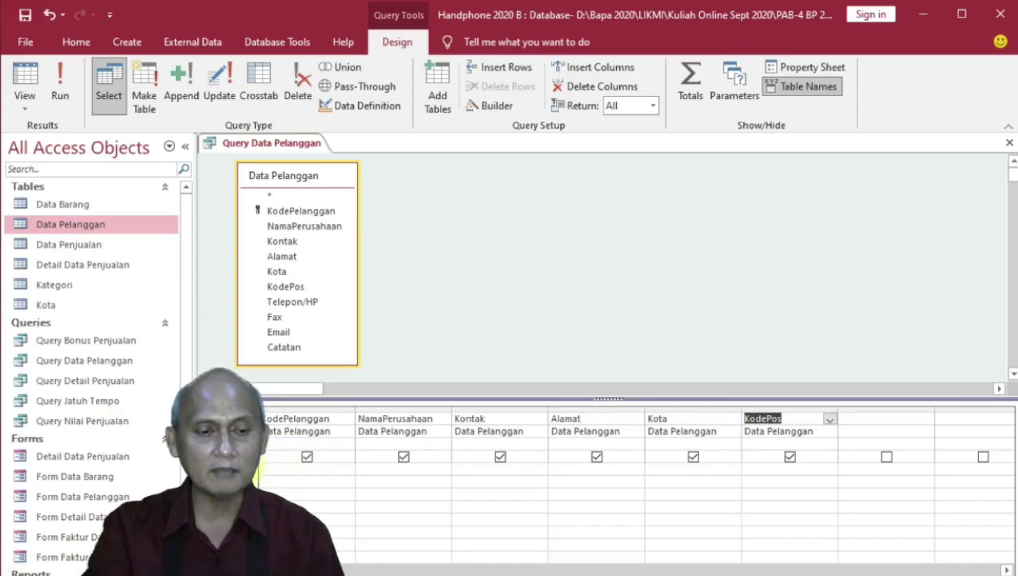
pyautogui.click(244, 471)
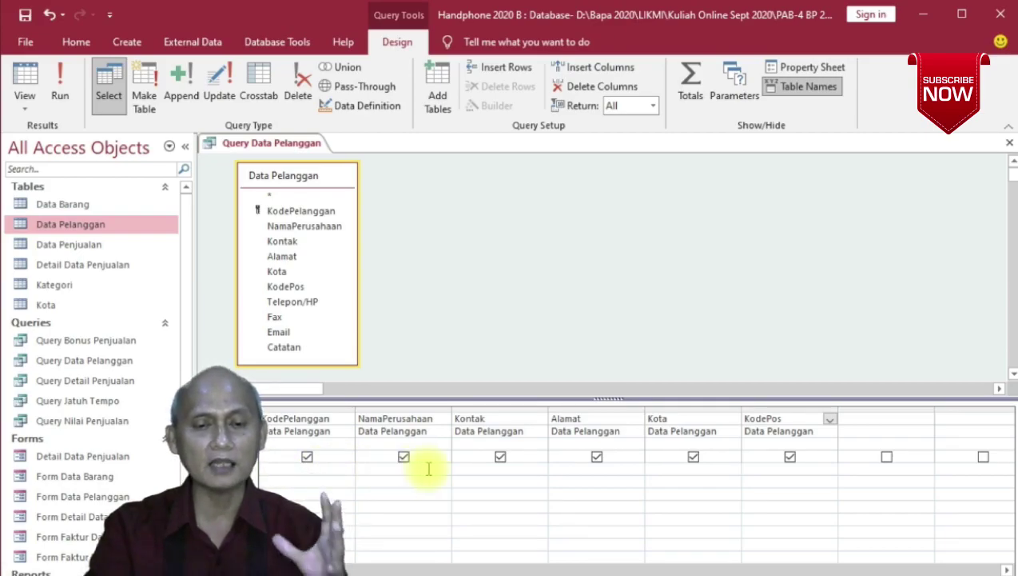
pyautogui.click(674, 472)
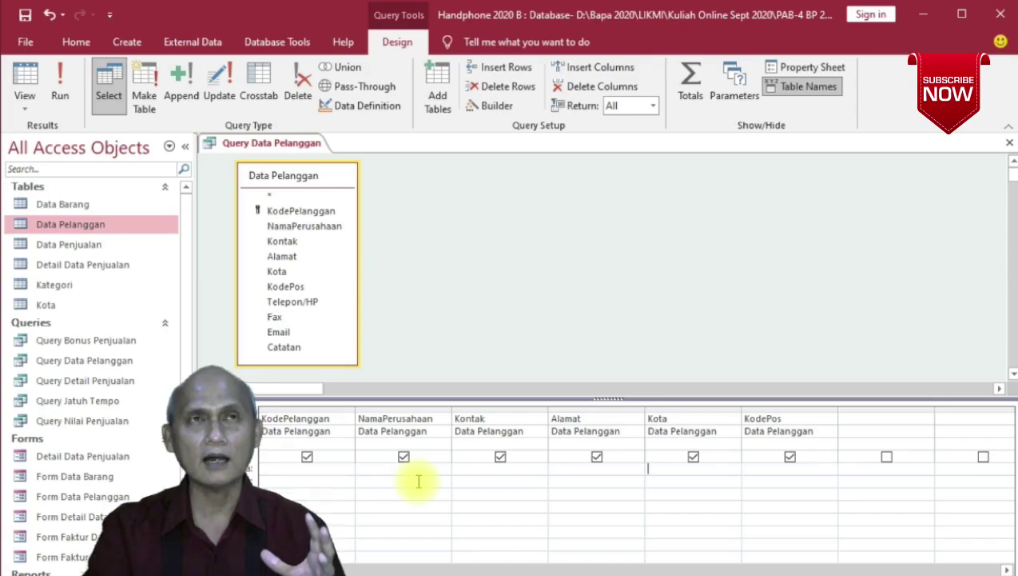
pyautogui.click(483, 474)
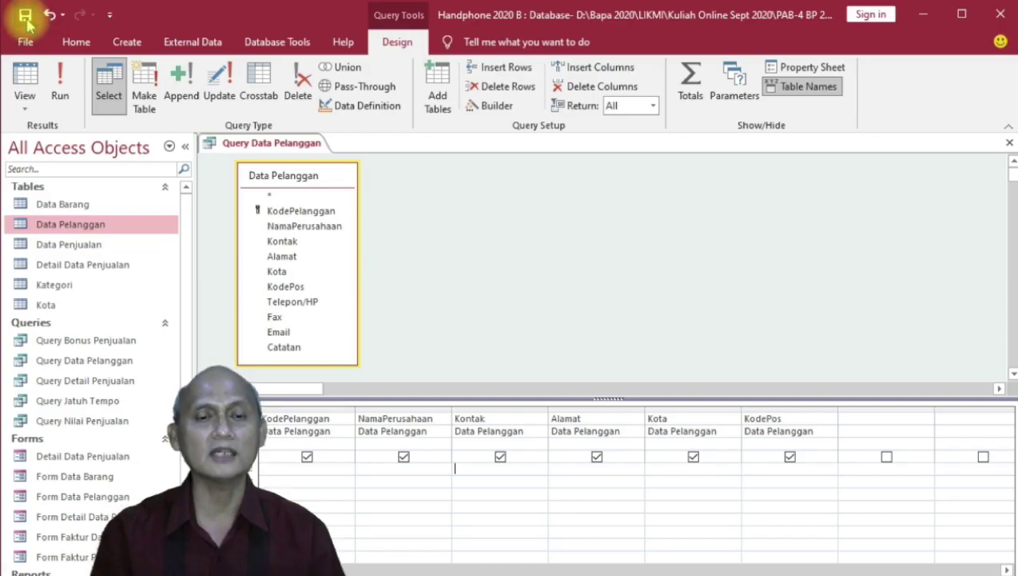
# Close Query Data Pelanggan, reopen it to check its datasheet, and close it again.
pyautogui.rightClick(272, 152)
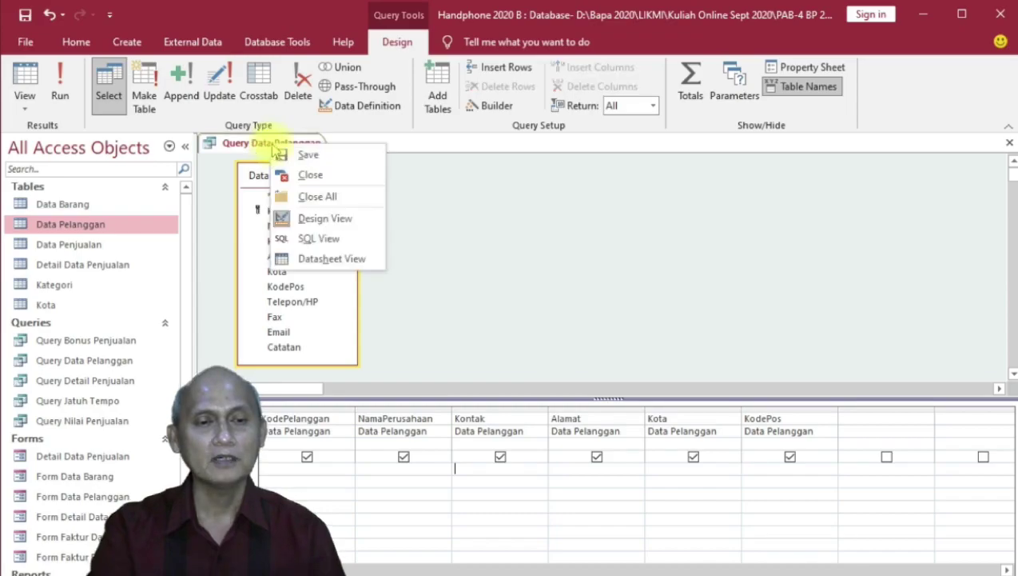
pyautogui.click(286, 172)
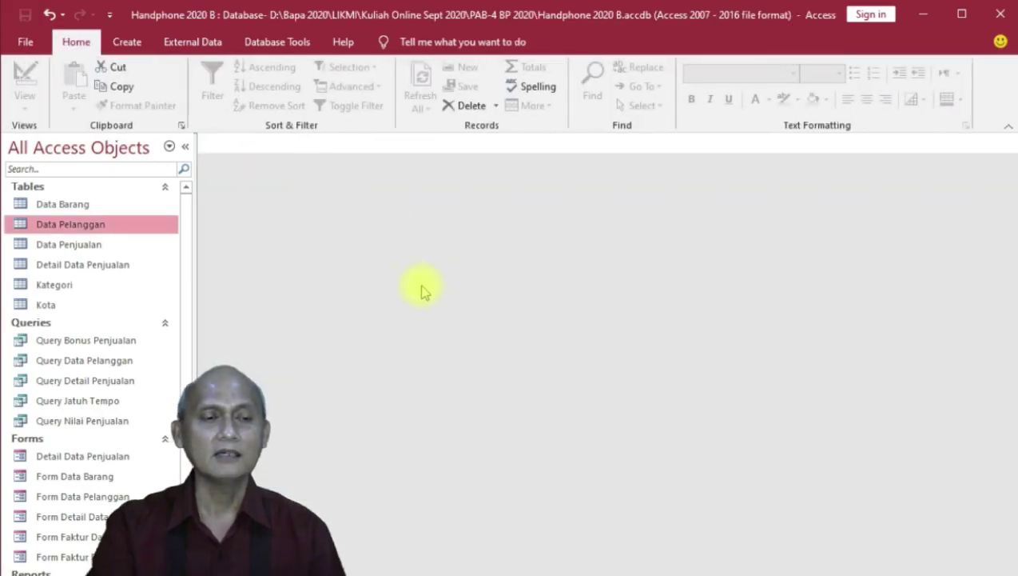
pyautogui.doubleClick(104, 362)
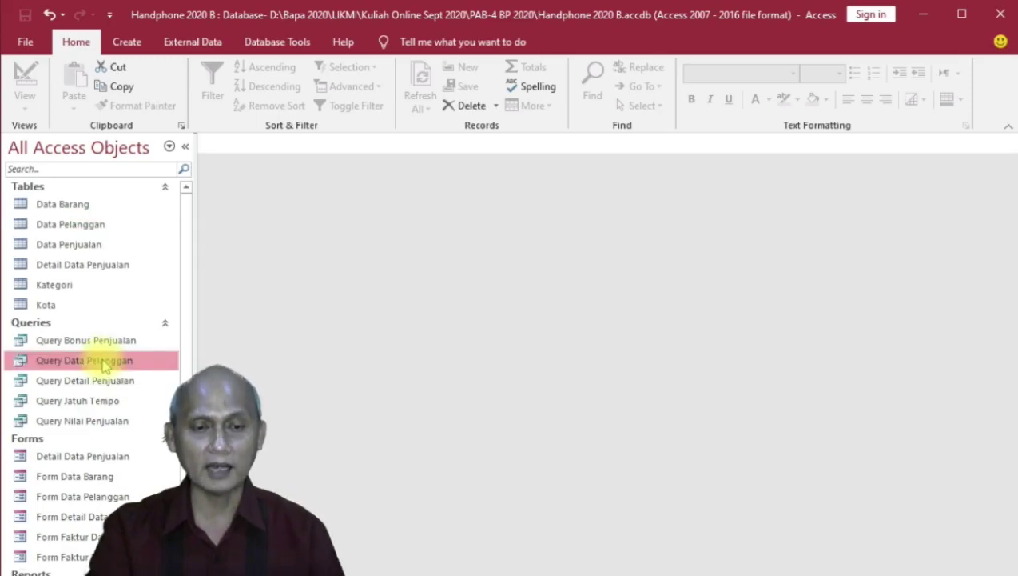
pyautogui.rightClick(310, 145)
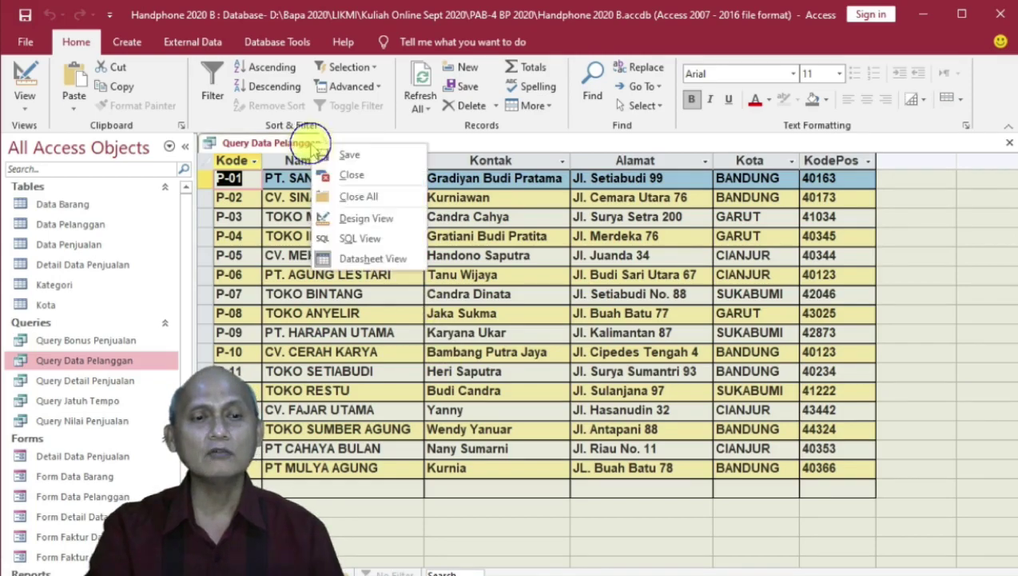
pyautogui.click(339, 175)
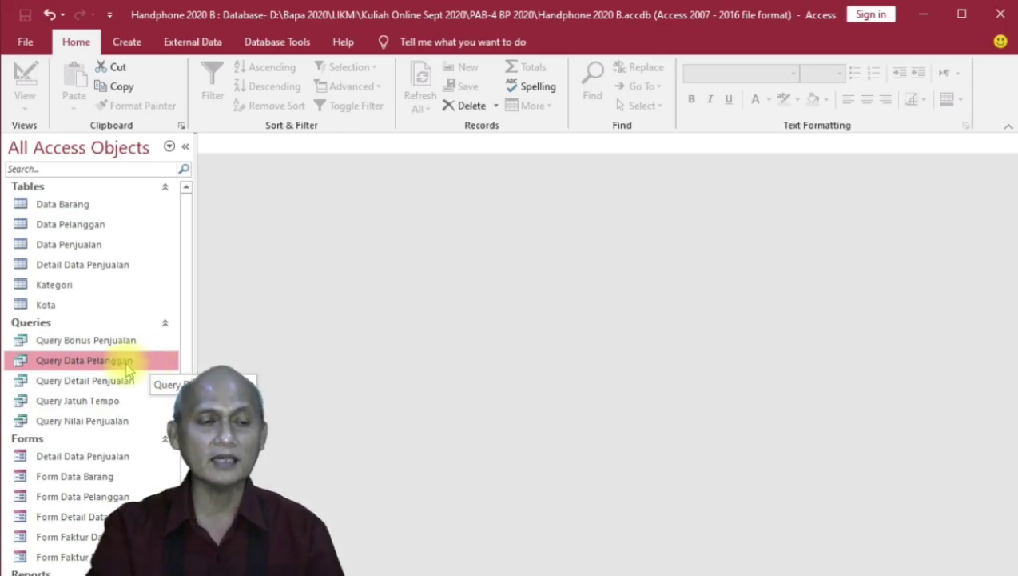
# Copy Query Data Pelanggan and paste it as a new query.
pyautogui.rightClick(128, 369)
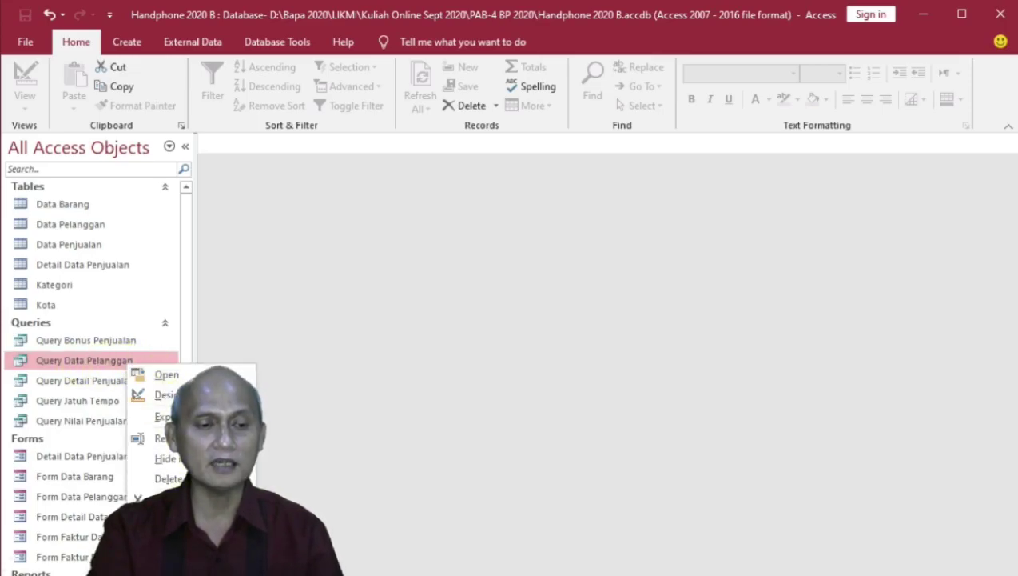
pyautogui.click(122, 361)
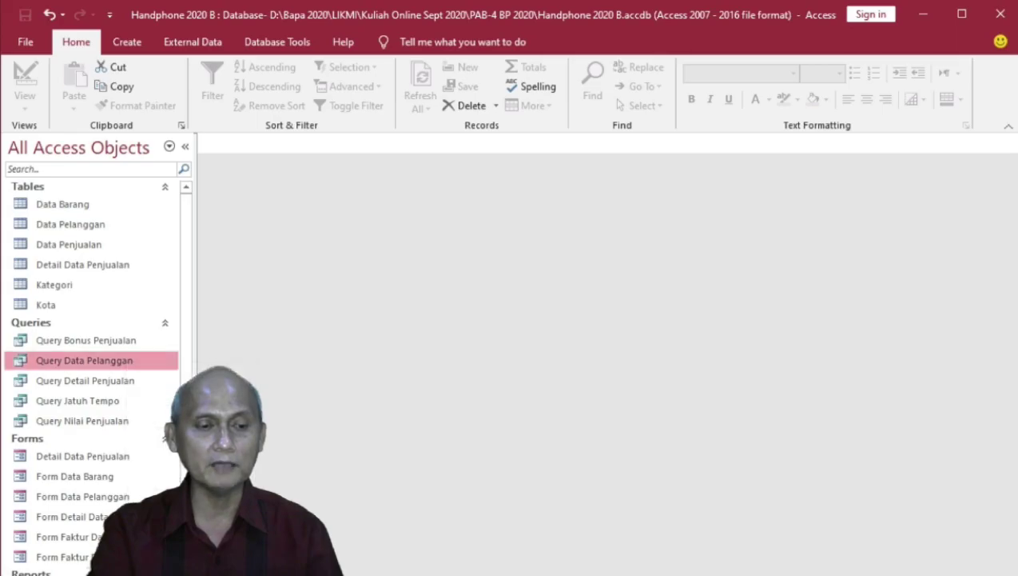
pyautogui.rightClick(120, 364)
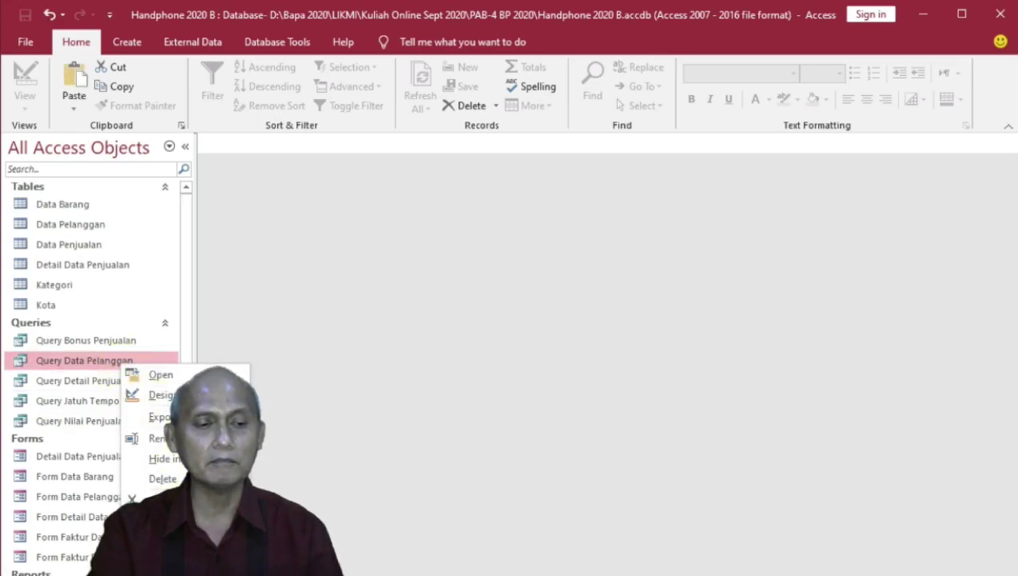
pyautogui.click(162, 541)
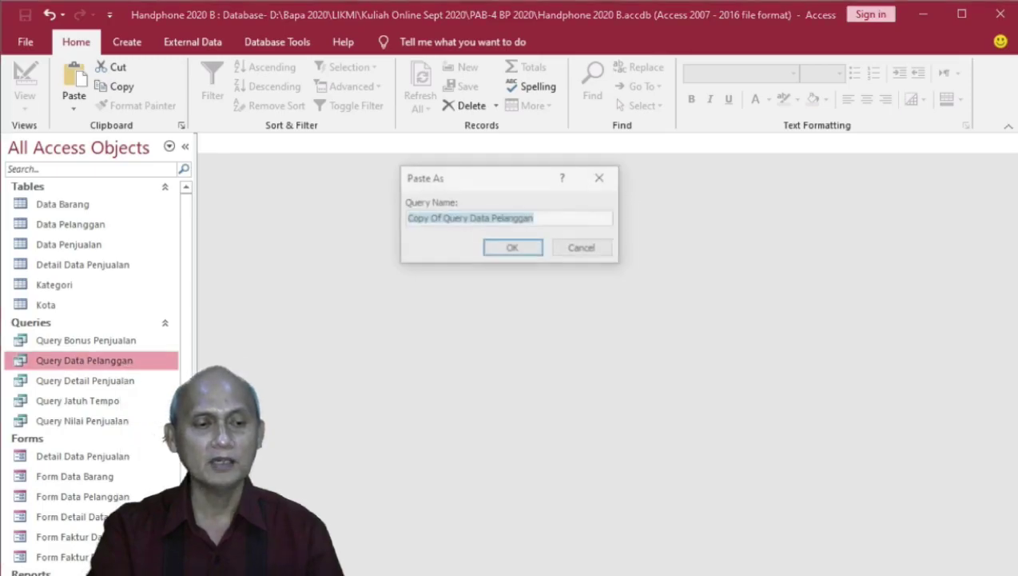
# Name the pasted query copy "uery Data Pelanggan Kriteria" and confirm the name.
pyautogui.click(445, 220)
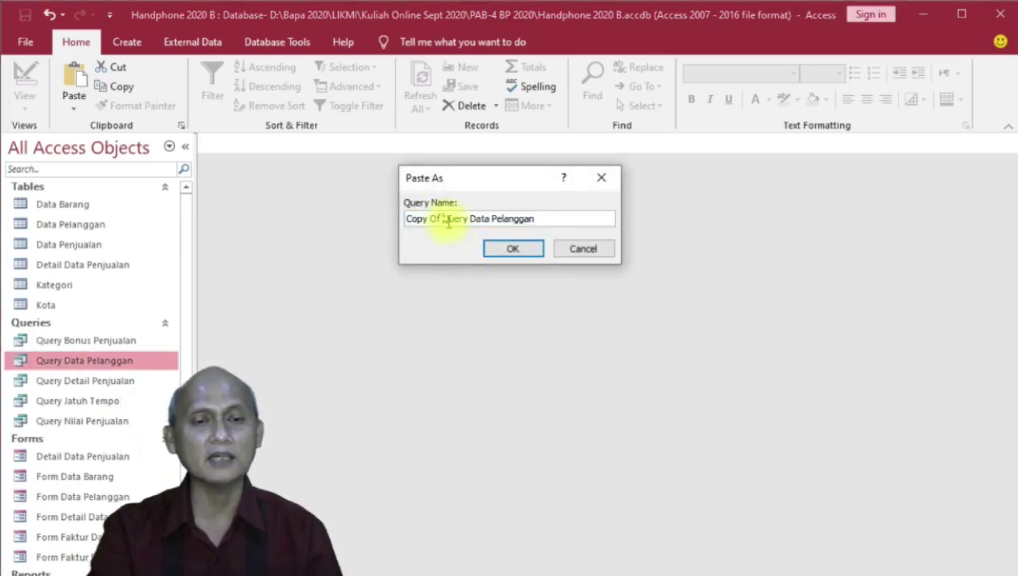
pyautogui.press('BackSpace')
pyautogui.press('BackSpace')
pyautogui.press('BackSpace')
pyautogui.press('BackSpace')
pyautogui.press('BackSpace')
pyautogui.press('BackSpace')
pyautogui.press('BackSpace')
pyautogui.press('BackSpace')
pyautogui.press('BackSpace')
pyautogui.click(491, 218)
pyautogui.write('K')
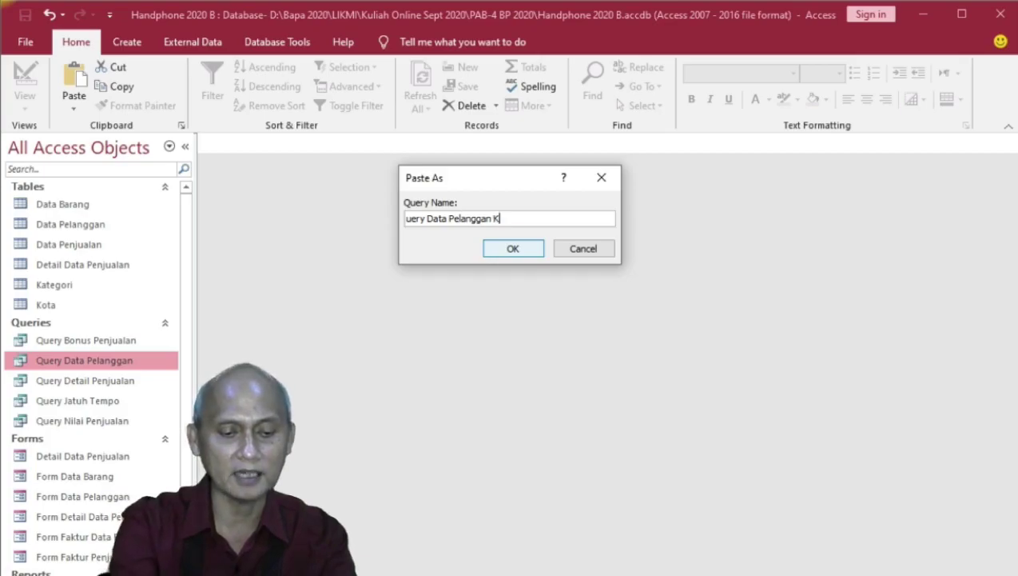
pyautogui.write('riteria')
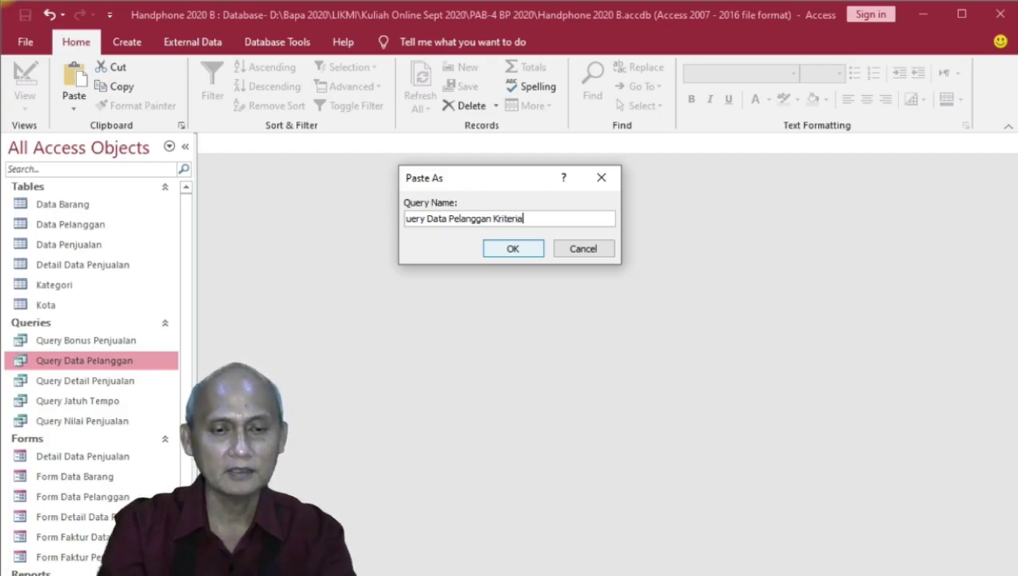
pyautogui.click(513, 248)
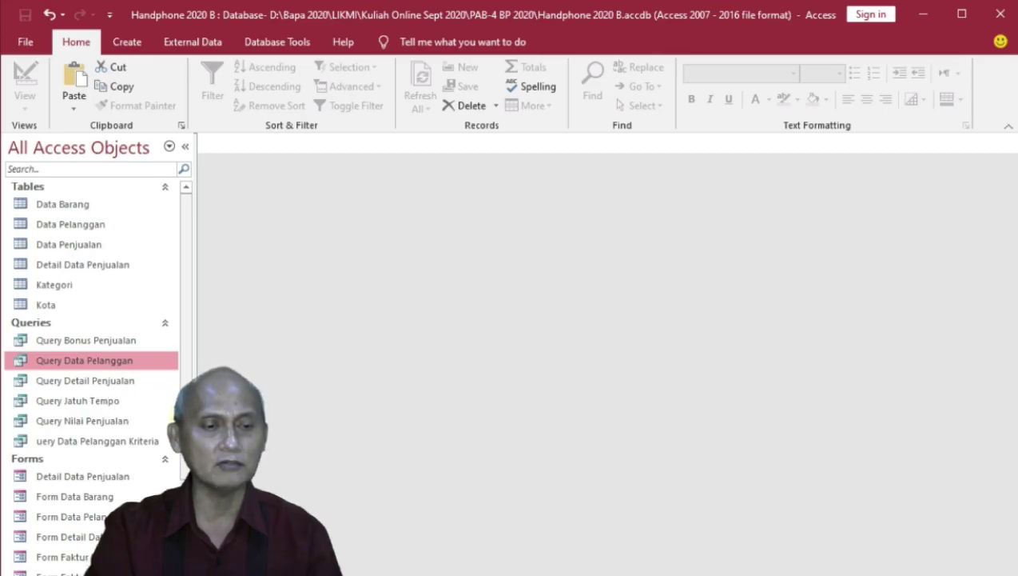
# Widen the list of database objects and rename the "uery Data Pelanggan Kriteria" query as "Query Data Pelanggan Kriteria".
pyautogui.moveTo(197, 438); pyautogui.dragTo(232, 438)
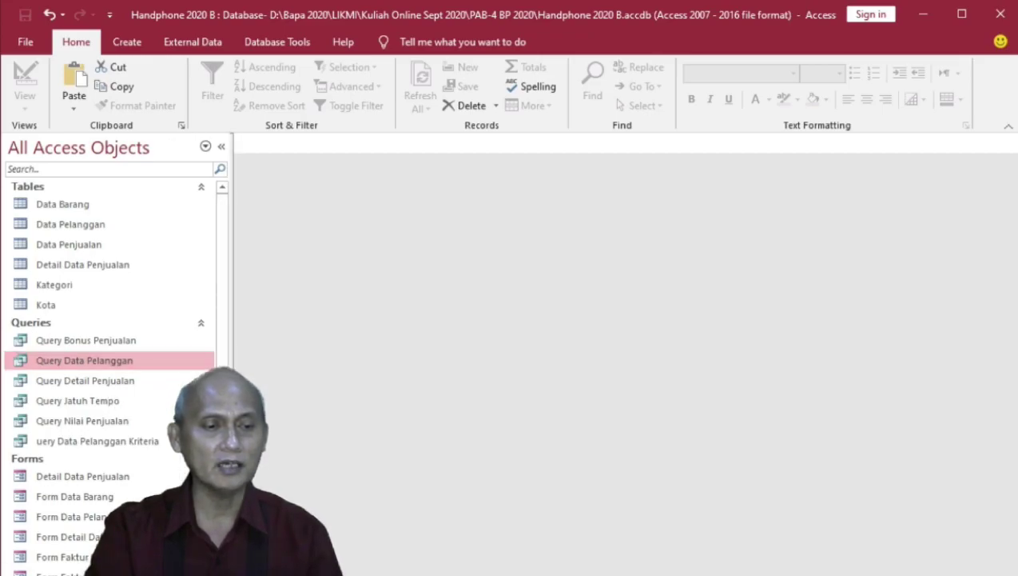
pyautogui.click(96, 442)
pyautogui.rightClick(96, 442)
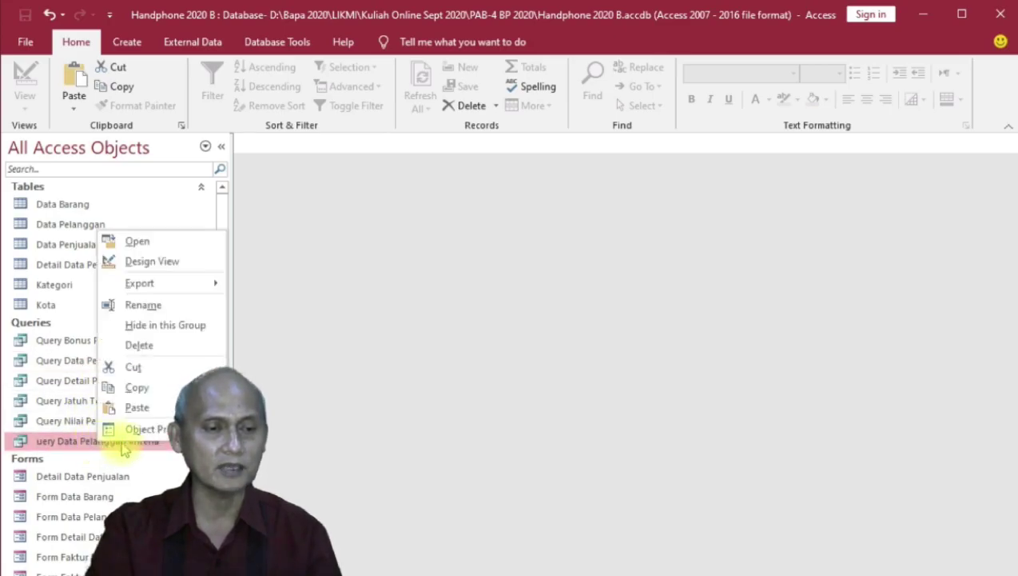
pyautogui.click(147, 307)
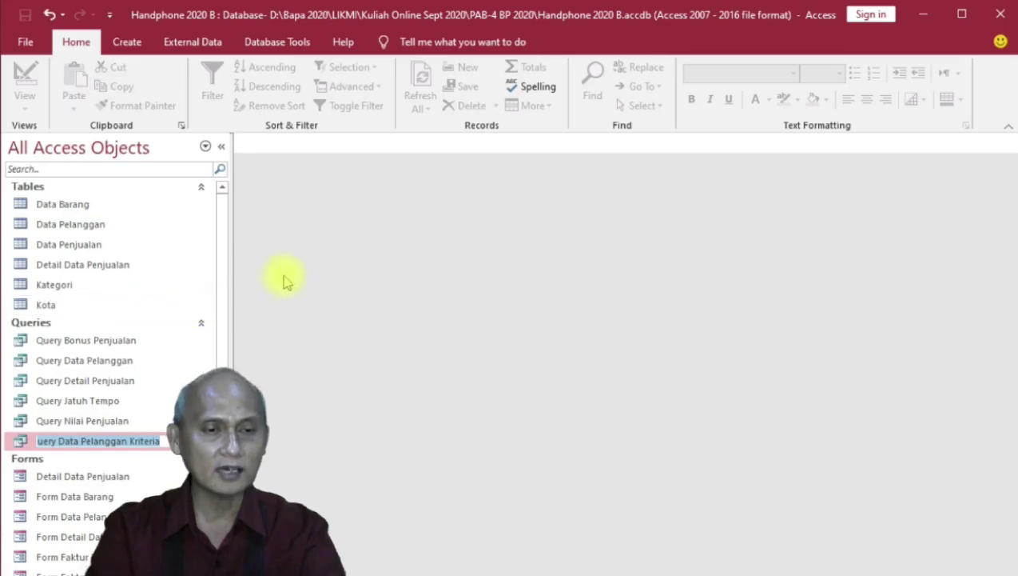
pyautogui.click(36, 440)
pyautogui.write('Q')
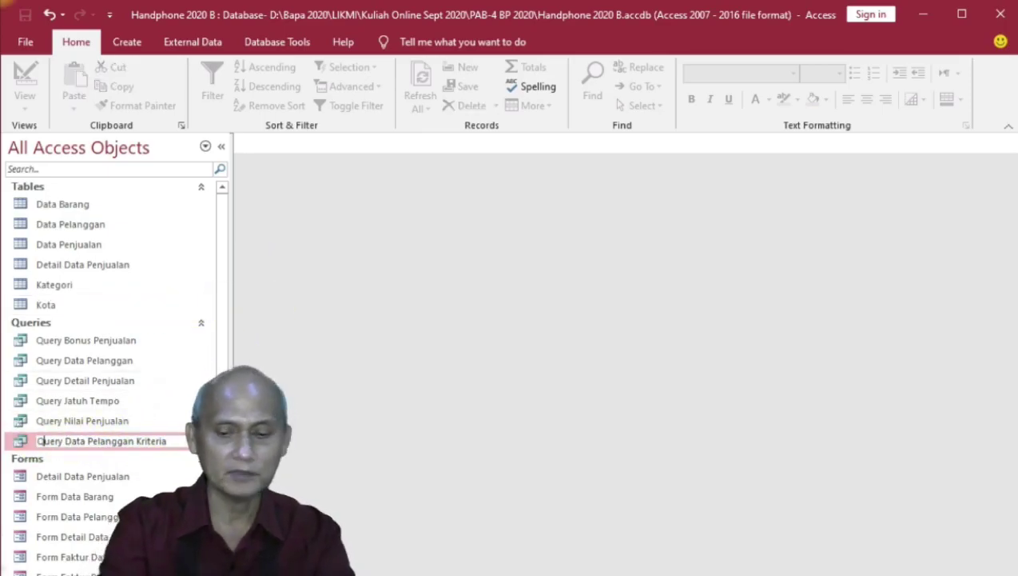
pyautogui.press('Return')
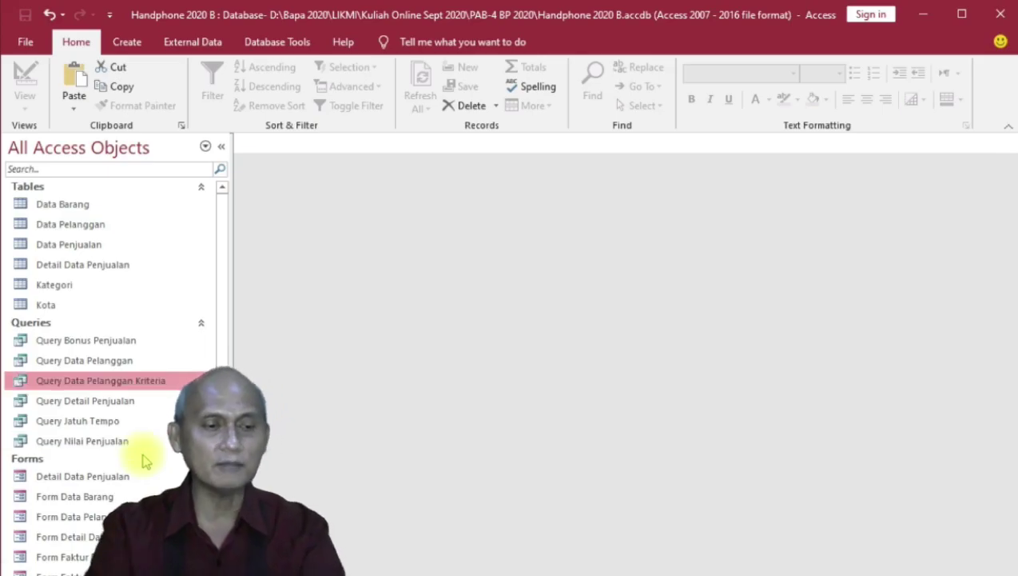
# Open Query Data Pelanggan and Query Data Pelanggan Kriteria to compare their records.
pyautogui.doubleClick(118, 361)
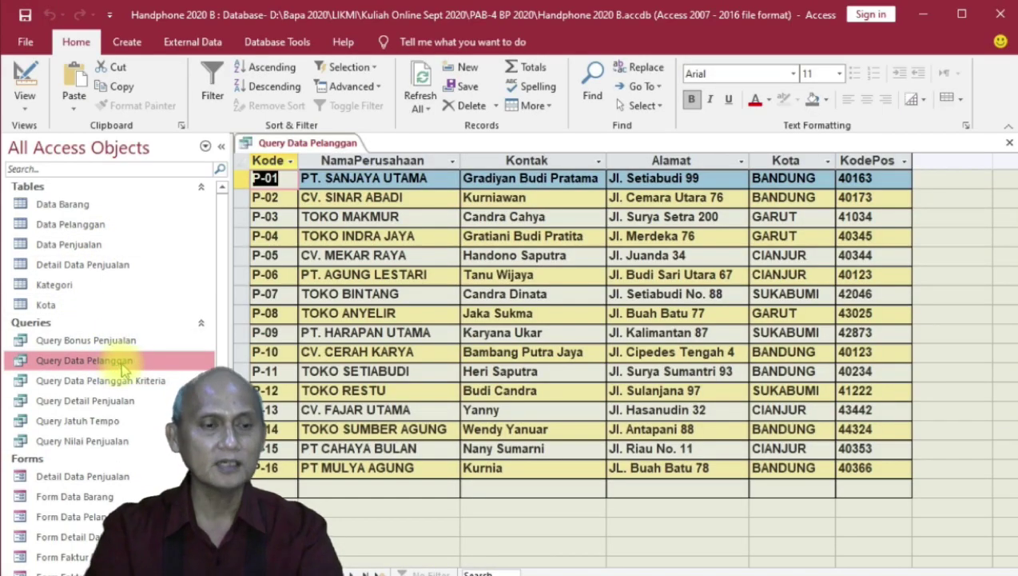
pyautogui.click(123, 382)
pyautogui.doubleClick(122, 382)
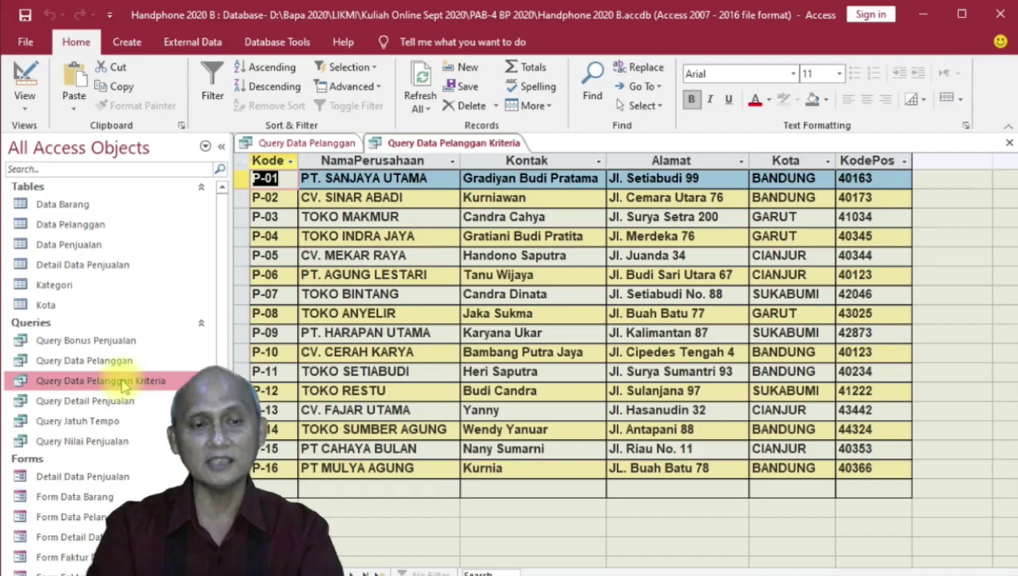
pyautogui.click(395, 142)
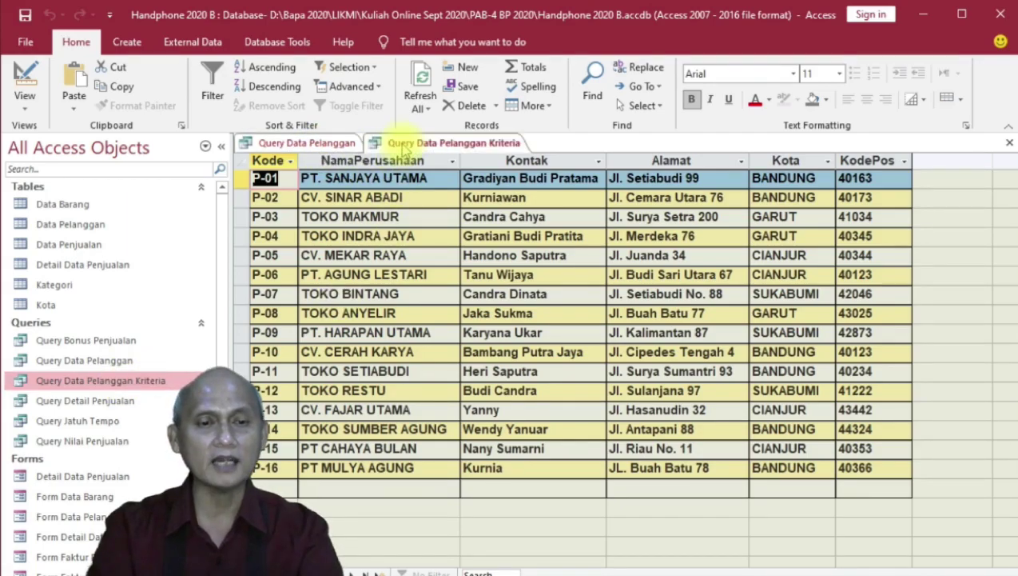
# Examine the Kota criteria cell of Query Data Pelanggan Kriteria in Design View, then close both open queries without changes.
pyautogui.click(25, 84)
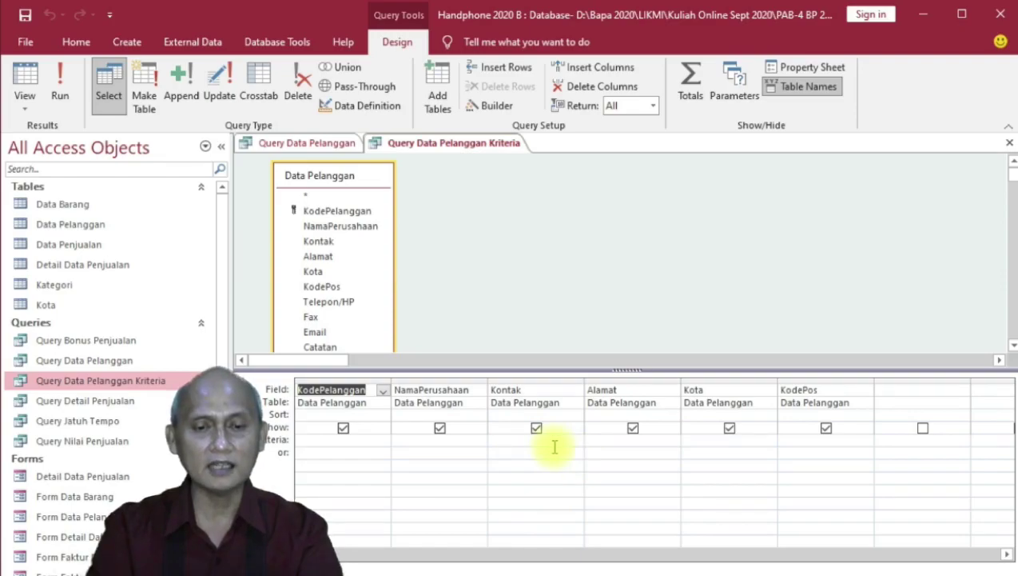
pyautogui.click(699, 442)
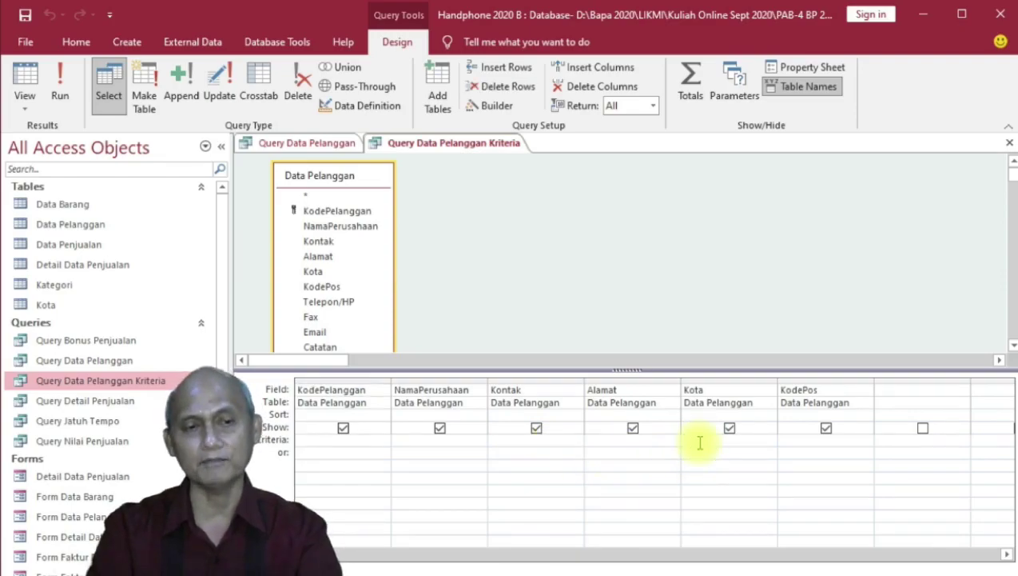
pyautogui.rightClick(413, 142)
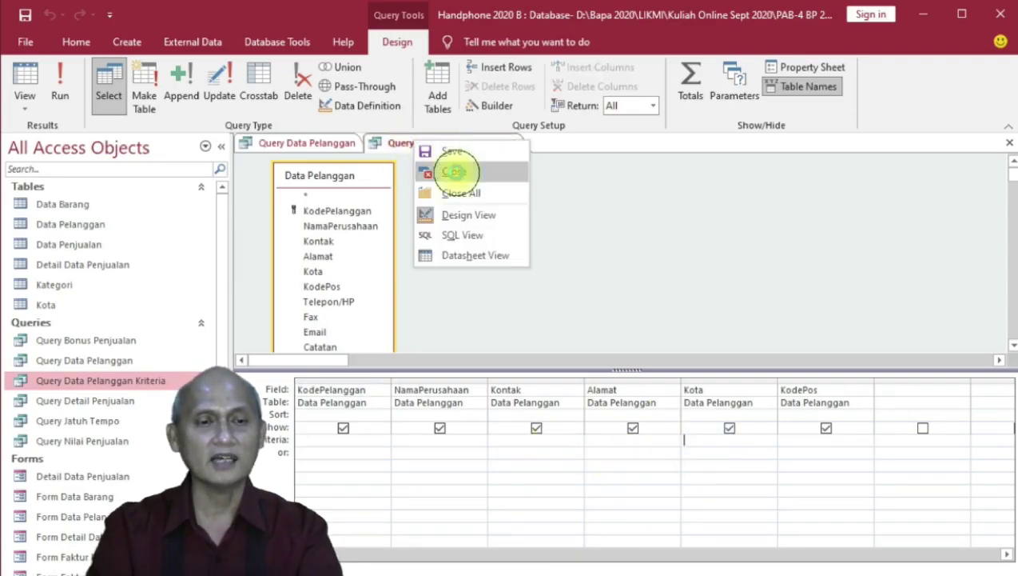
pyautogui.click(455, 170)
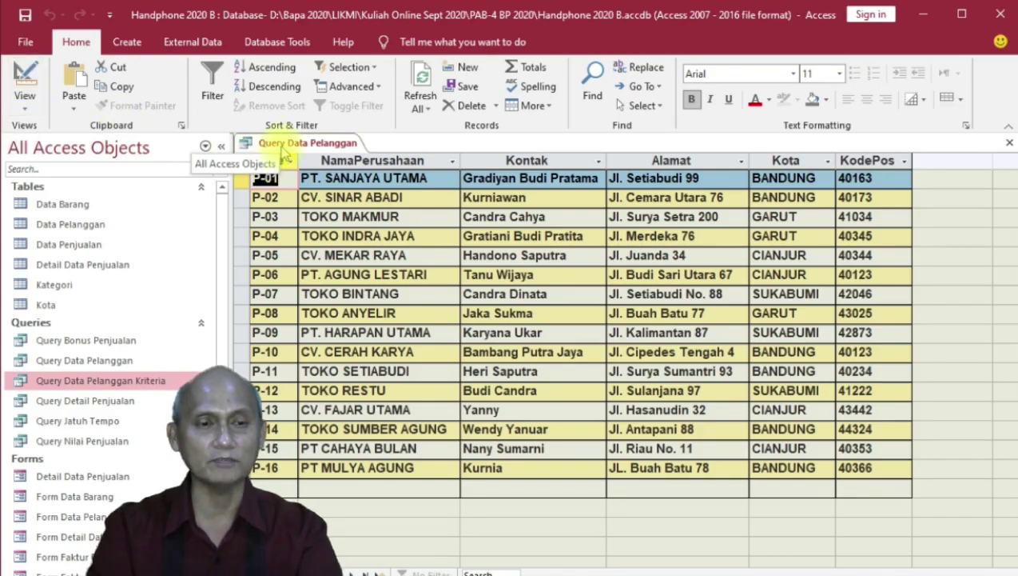
pyautogui.rightClick(286, 147)
pyautogui.hotkey('ctrl', 'w')
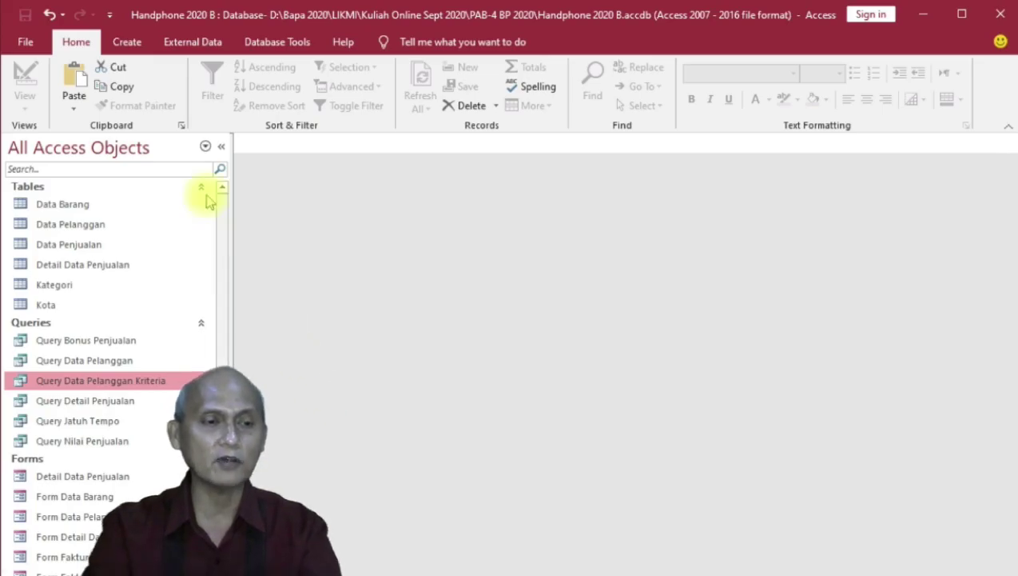
# Start a report with the Report Wizard based on Query Data Pelanggan and include all of its fields.
pyautogui.click(126, 46)
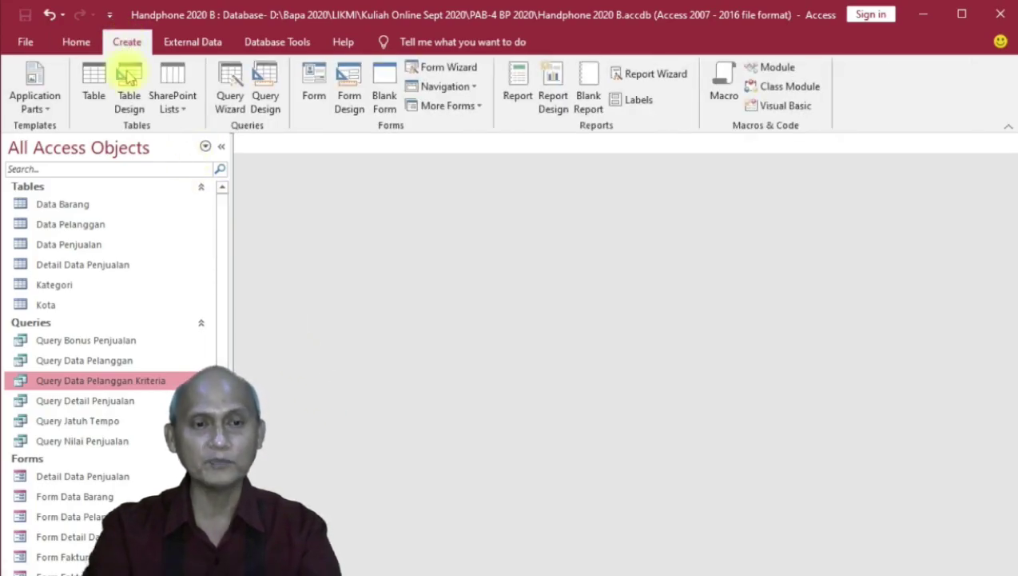
pyautogui.click(643, 75)
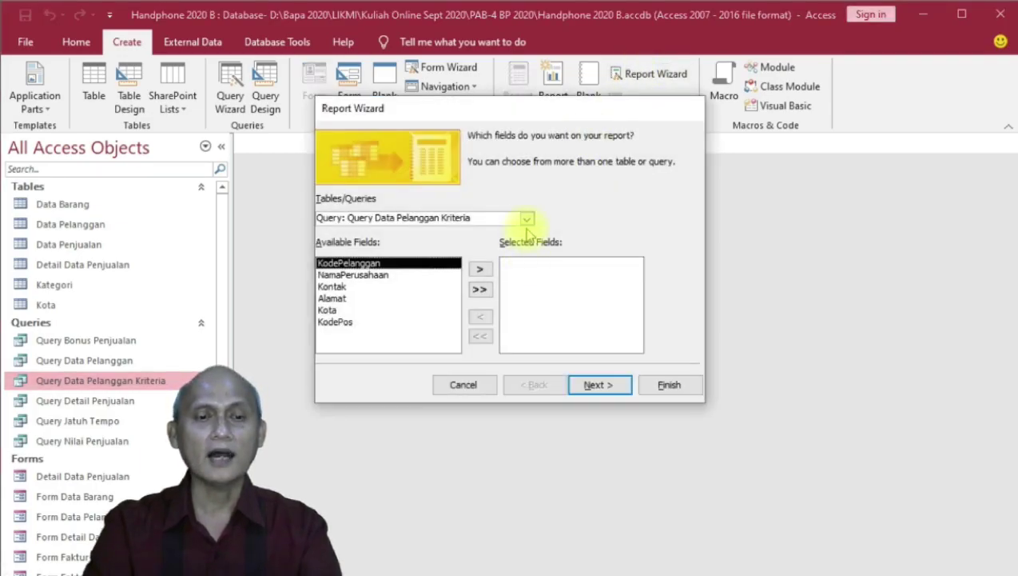
pyautogui.click(527, 219)
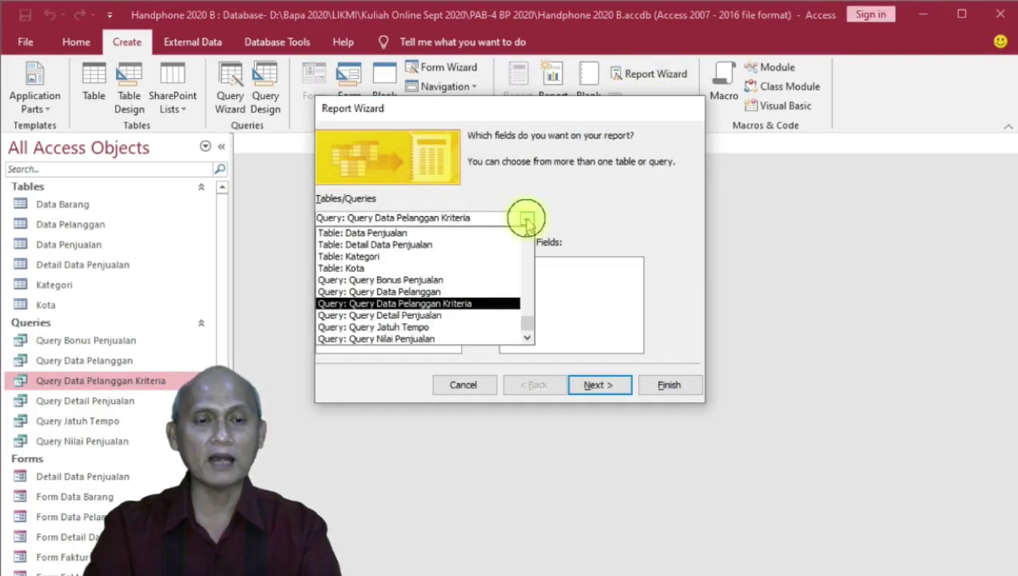
pyautogui.click(461, 292)
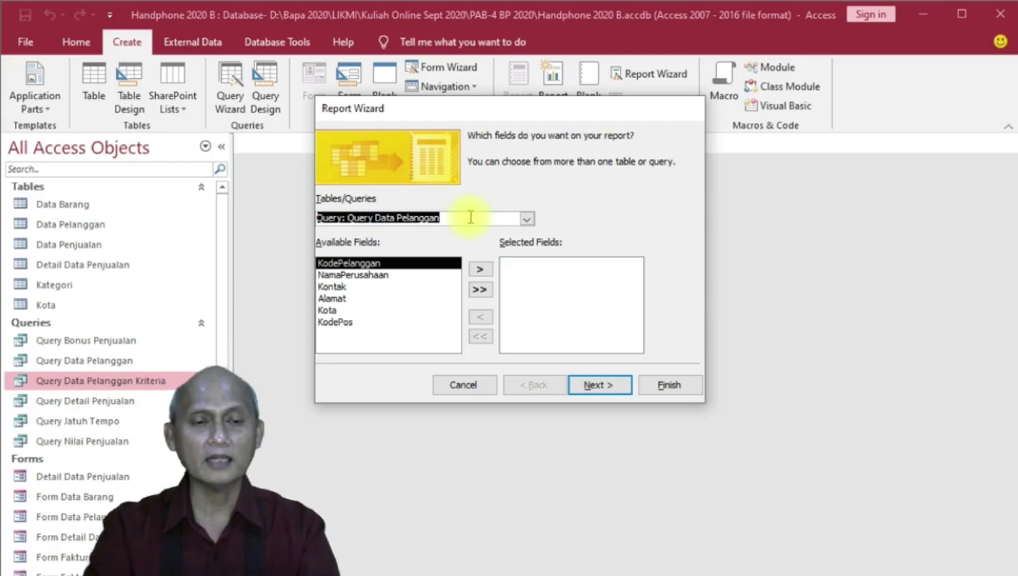
pyautogui.click(482, 290)
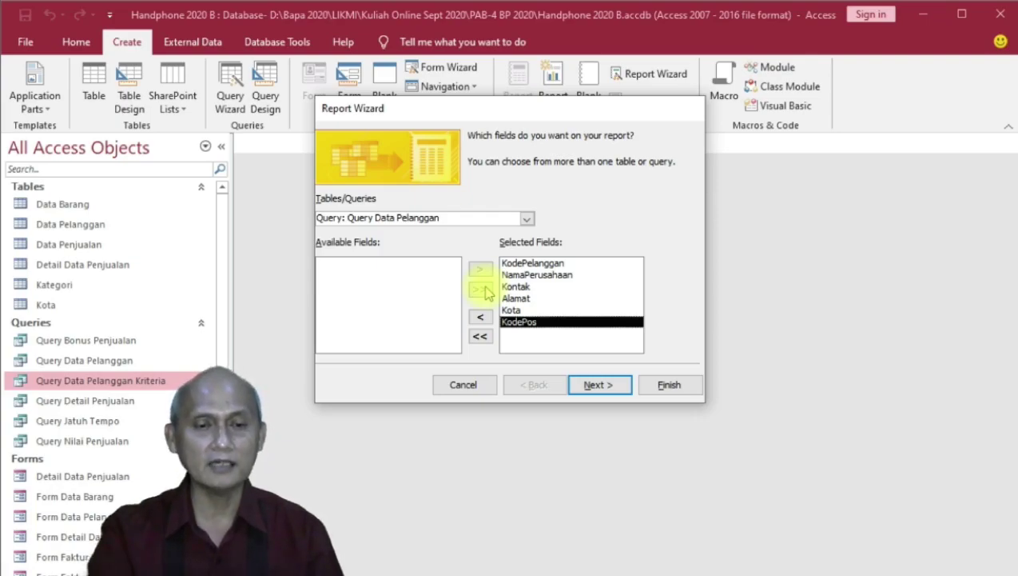
pyautogui.click(598, 386)
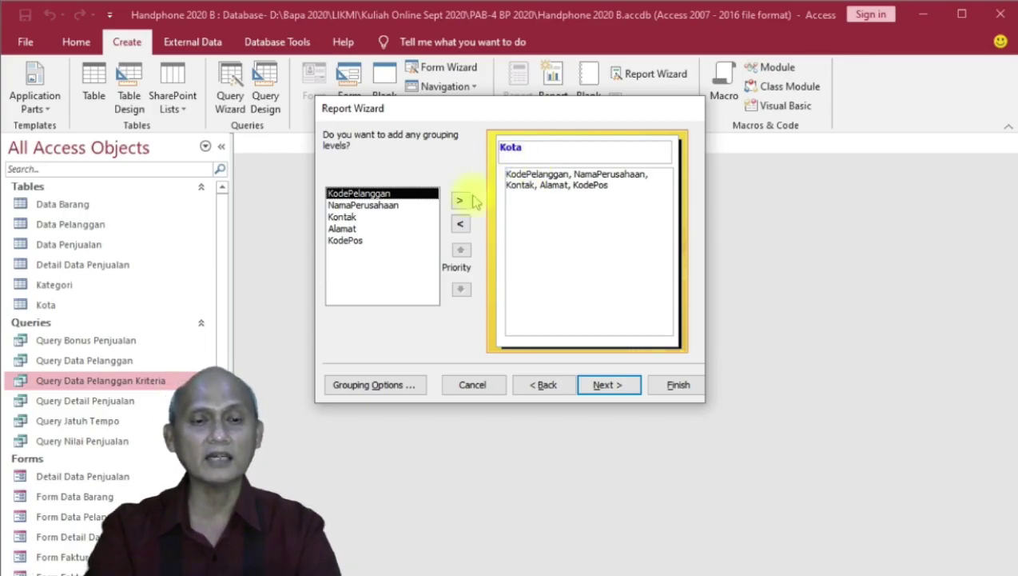
# Remove the suggested grouping level and add Kota as the report's grouping level.
pyautogui.click(461, 224)
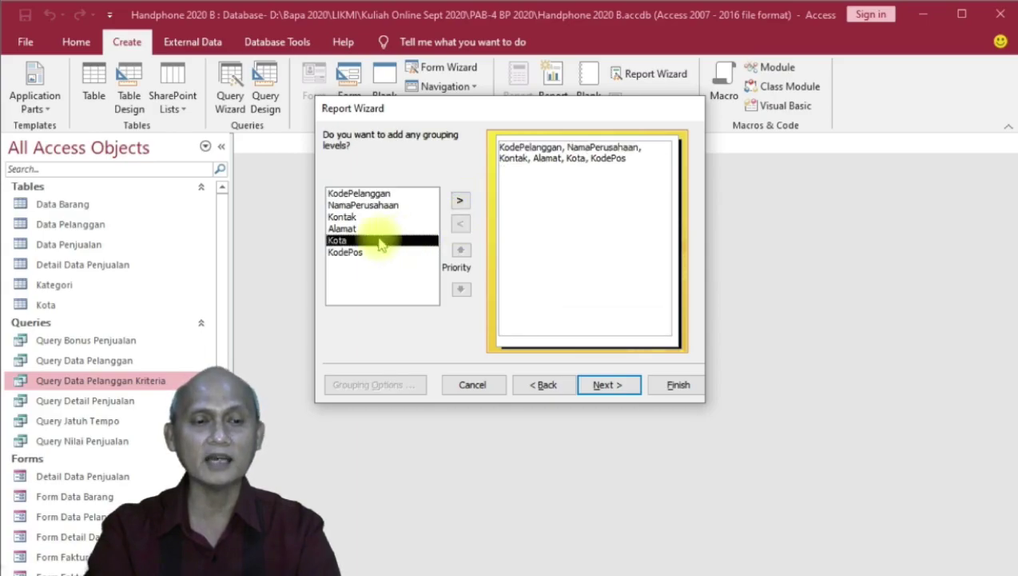
pyautogui.click(460, 204)
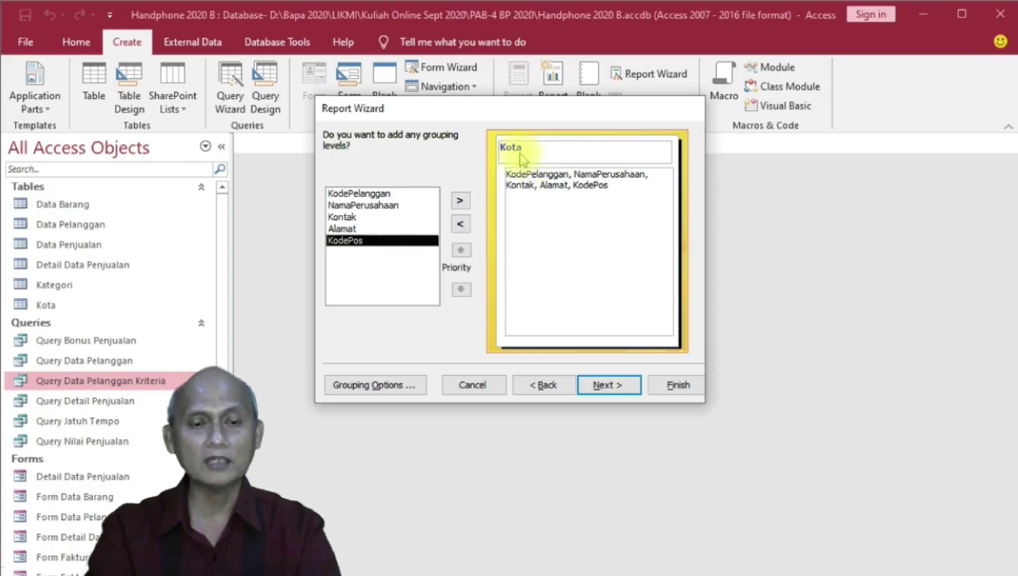
pyautogui.click(597, 386)
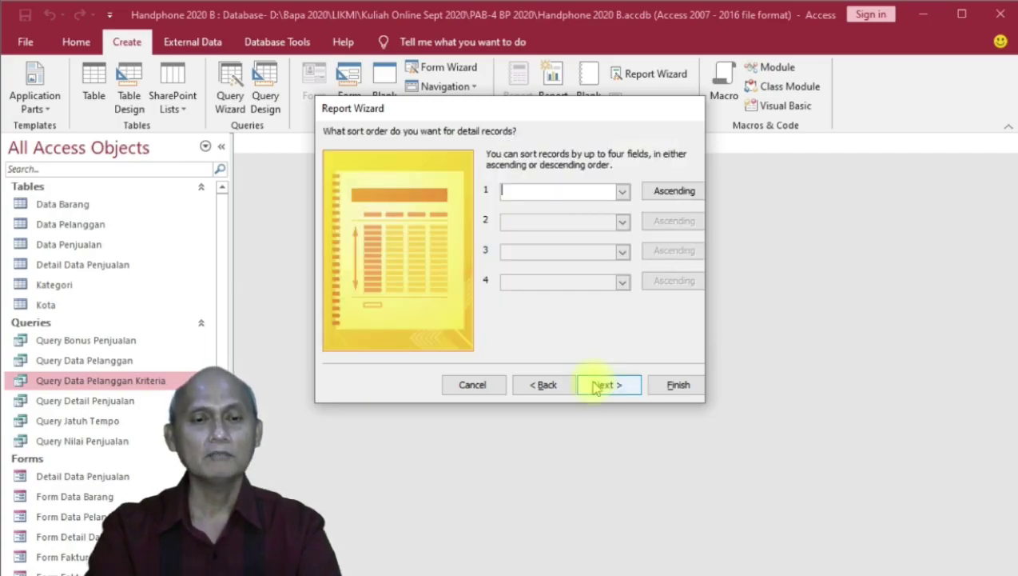
# Sort the report's detail records by KodePelanggan in ascending order and set the page orientation to landscape.
pyautogui.click(622, 192)
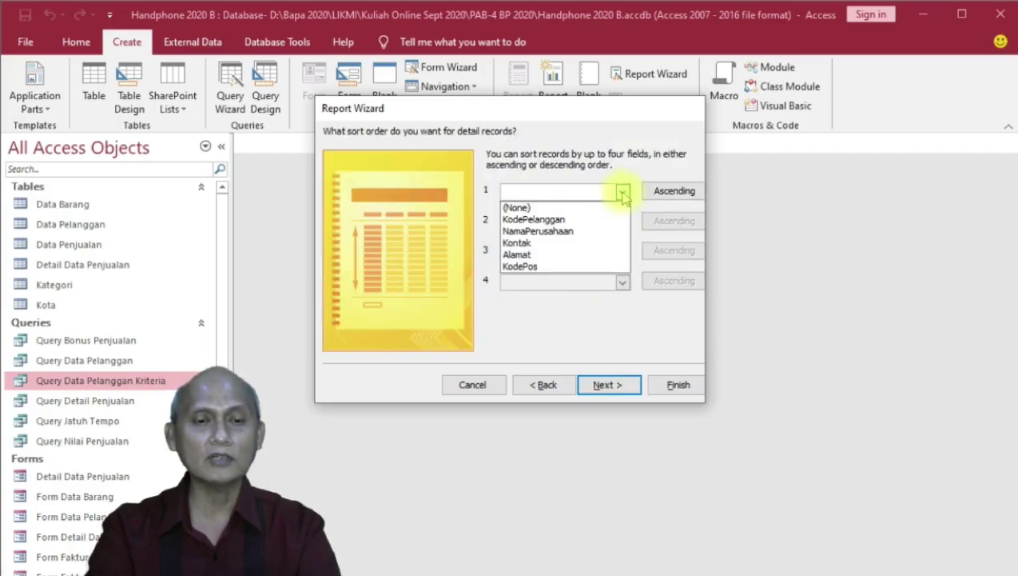
pyautogui.click(555, 221)
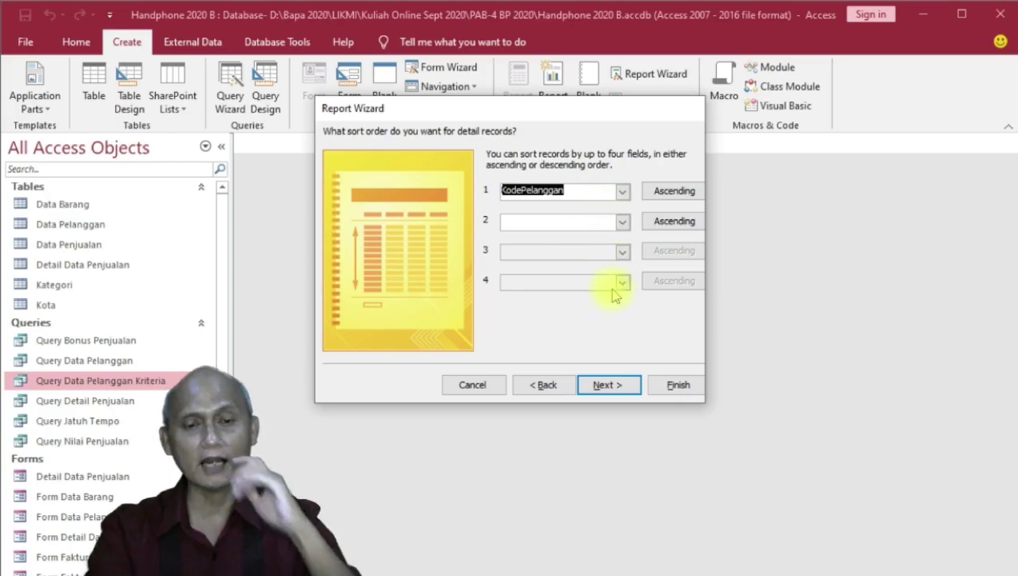
pyautogui.click(608, 386)
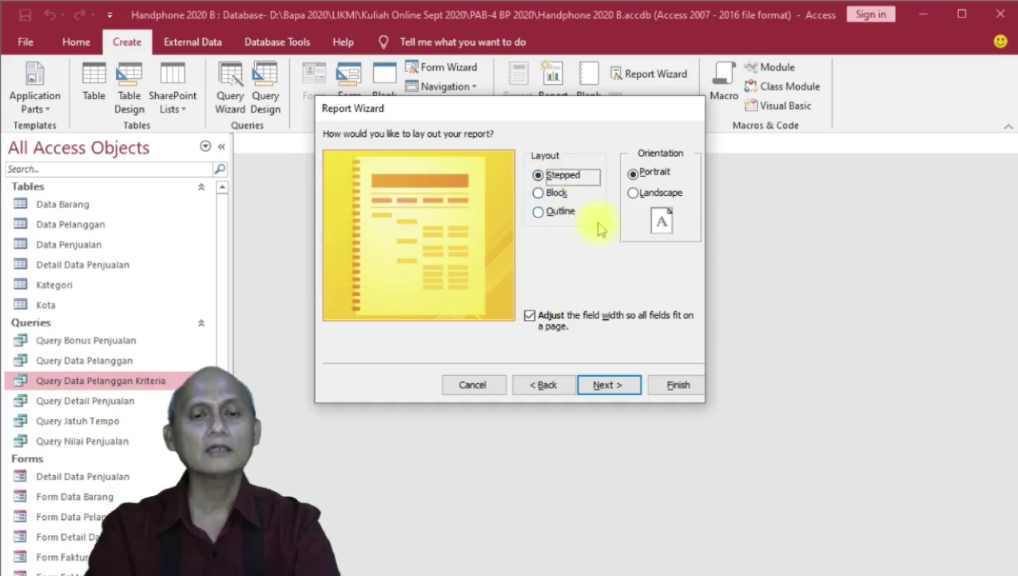
pyautogui.click(636, 195)
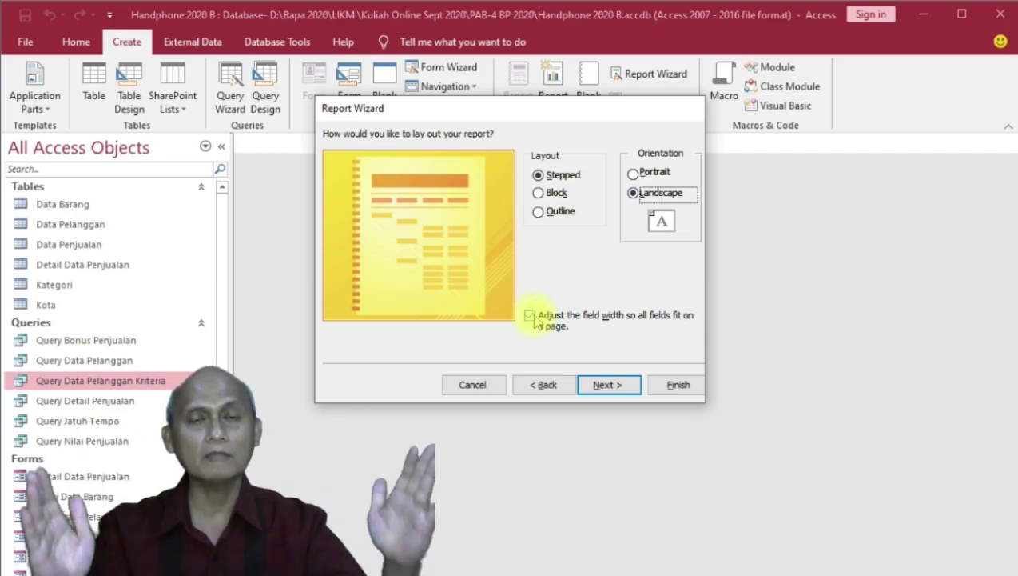
pyautogui.click(607, 385)
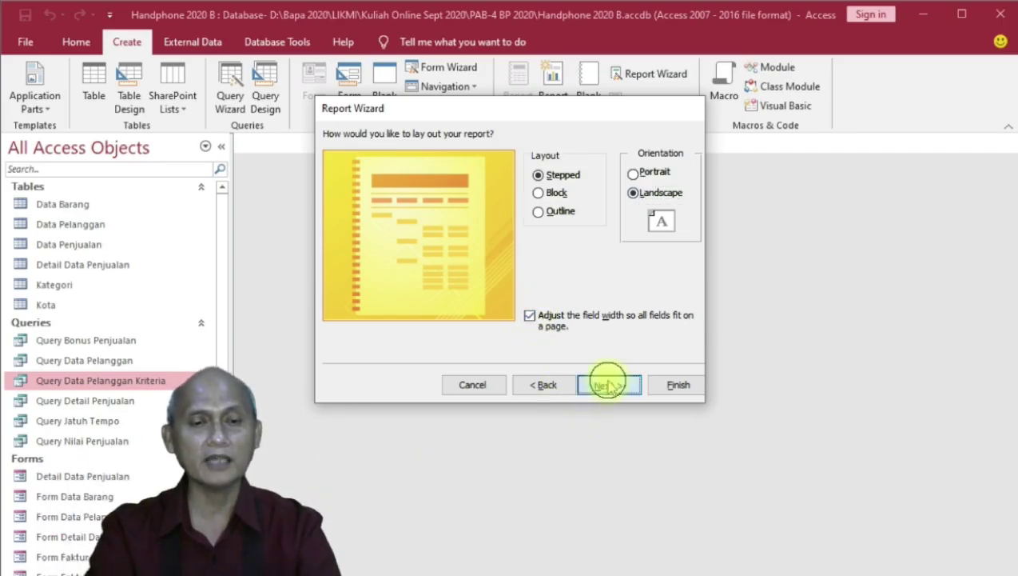
# Title the report "Laporan Data Pelanggan Keseluruhan" and finish the wizard with the report preview.
pyautogui.doubleClick(471, 154)
pyautogui.write('Laporan Data Pelanggan')
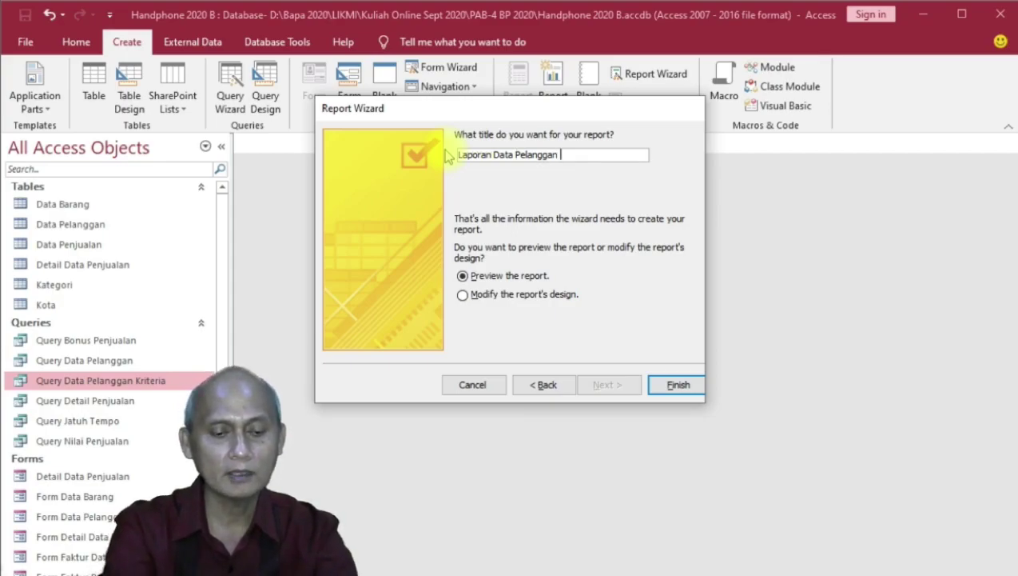
pyautogui.write('Keseluruhan')
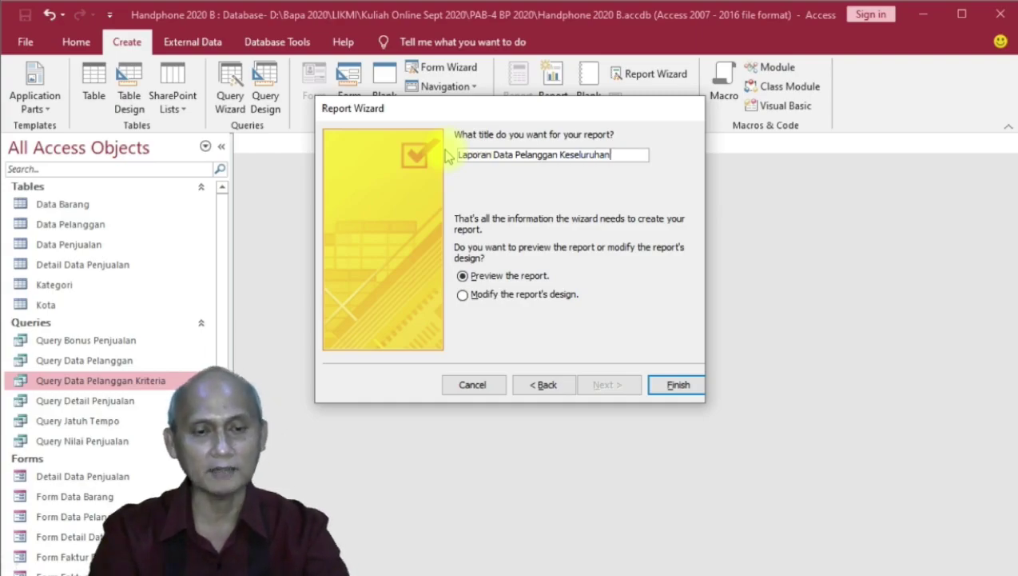
pyautogui.click(678, 384)
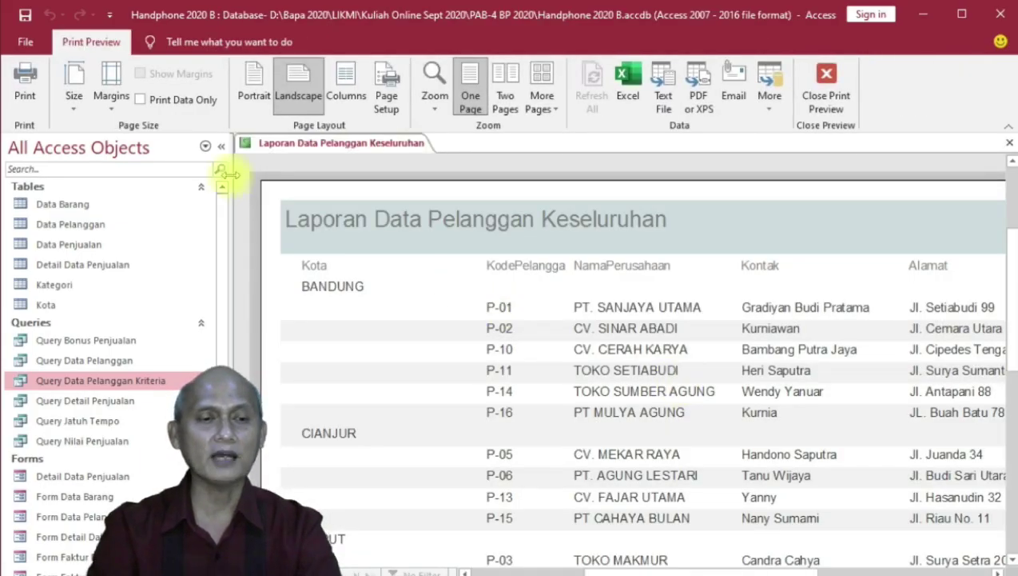
# Collapse the list of database objects and examine the report preview's Kota groups and customer columns at different zoom levels.
pyautogui.click(221, 147)
pyautogui.click(392, 271)
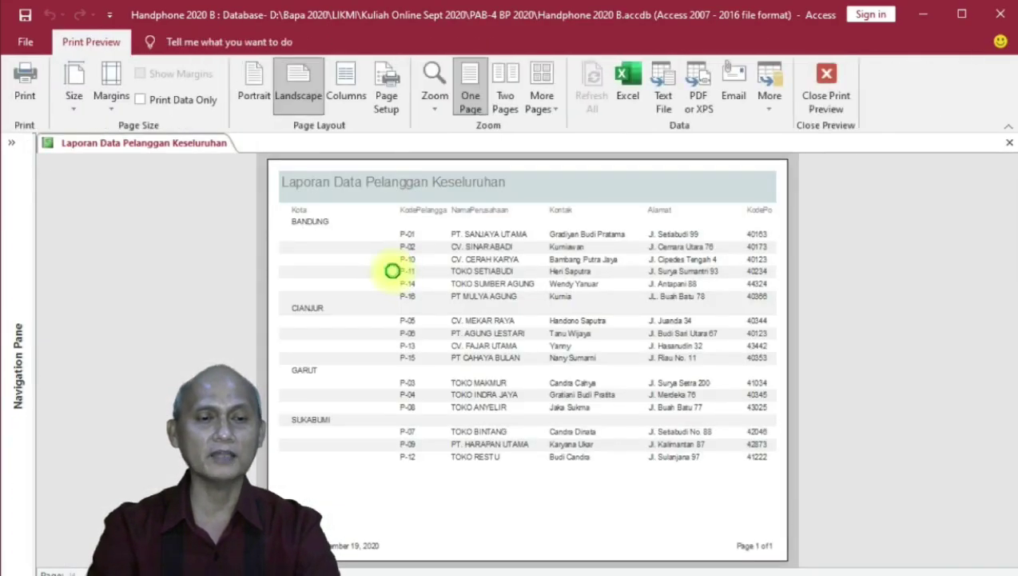
pyautogui.click(392, 271)
pyautogui.click(364, 246)
pyautogui.click(328, 232)
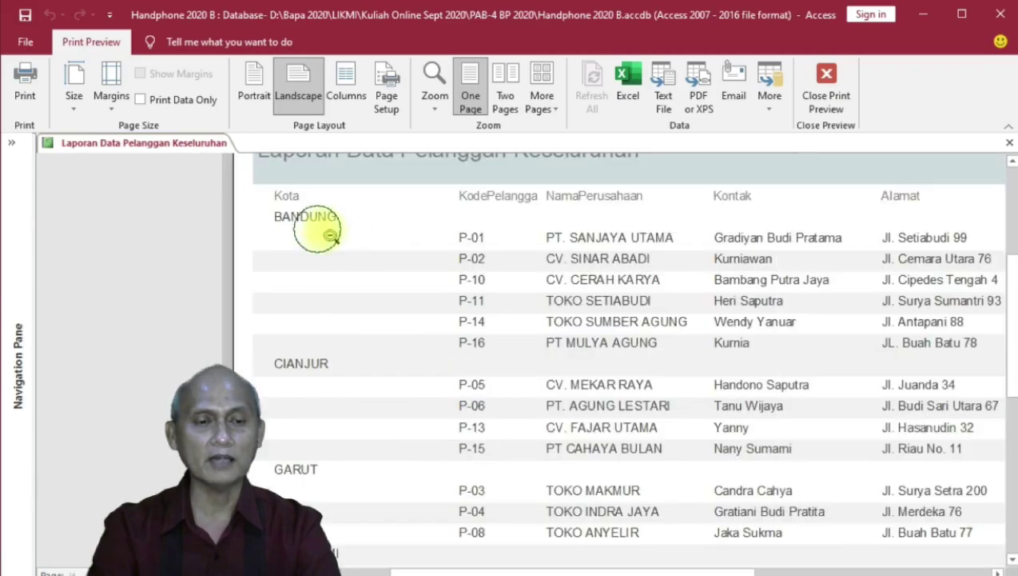
pyautogui.scroll(2, 491, 288)
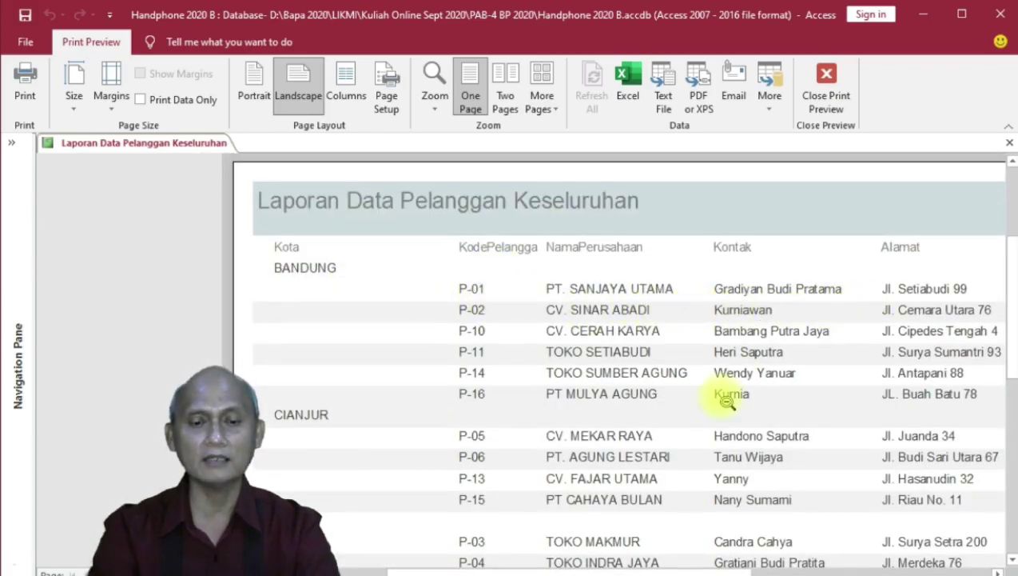
pyautogui.click(703, 372)
pyautogui.click(712, 268)
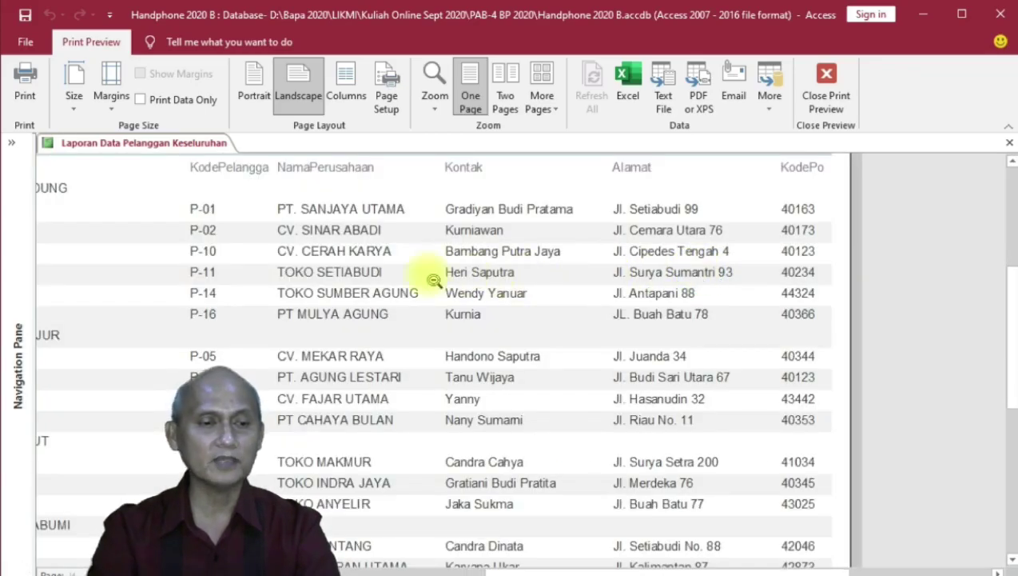
pyautogui.click(326, 284)
pyautogui.click(332, 258)
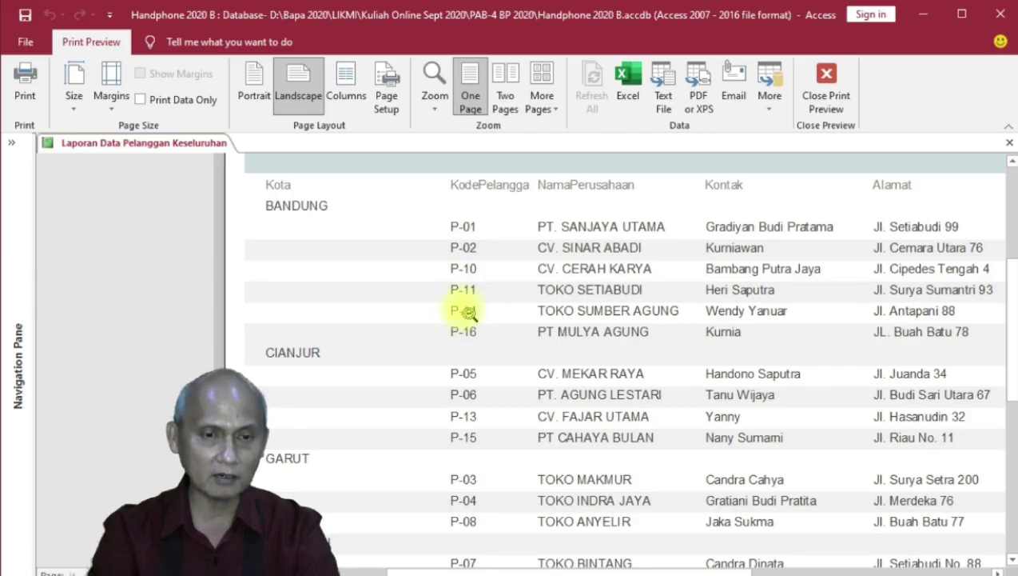
# Close the report preview, increase the Report Header section's height, and delete its "Laporan Data Pelanggan Keseluruhan" title label.
pyautogui.scroll(2, 422, 339)
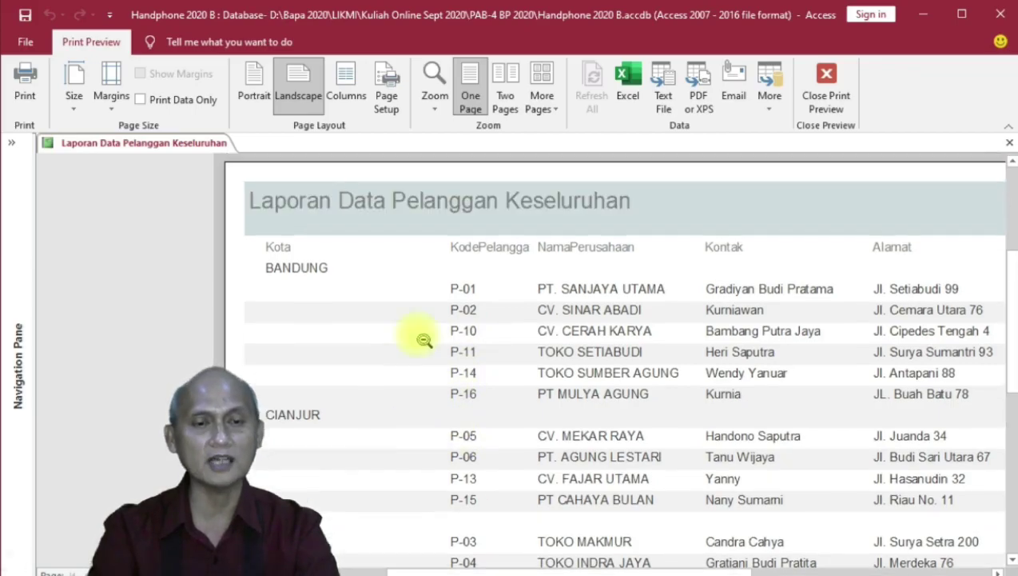
pyautogui.click(826, 94)
pyautogui.moveTo(377, 241); pyautogui.dragTo(382, 274)
pyautogui.click(332, 214)
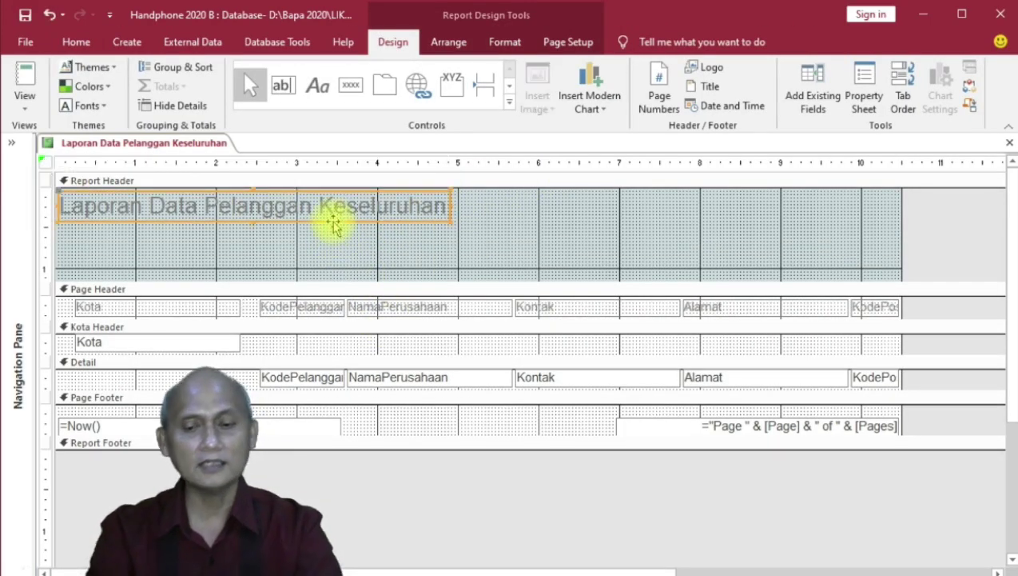
pyautogui.press('Delete')
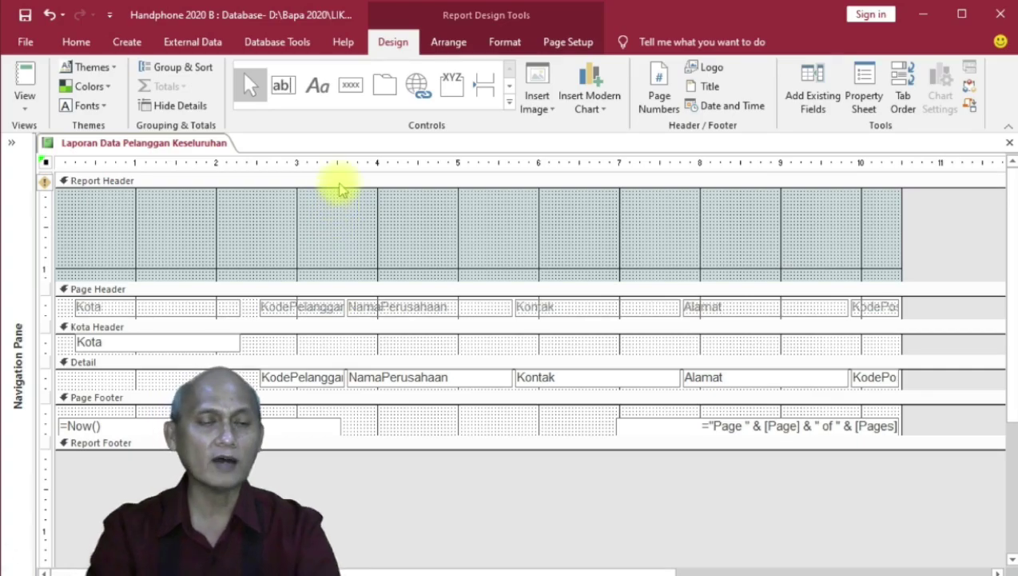
# Change the background colour of the Report Header section to white.
pyautogui.click(342, 180)
pyautogui.click(502, 40)
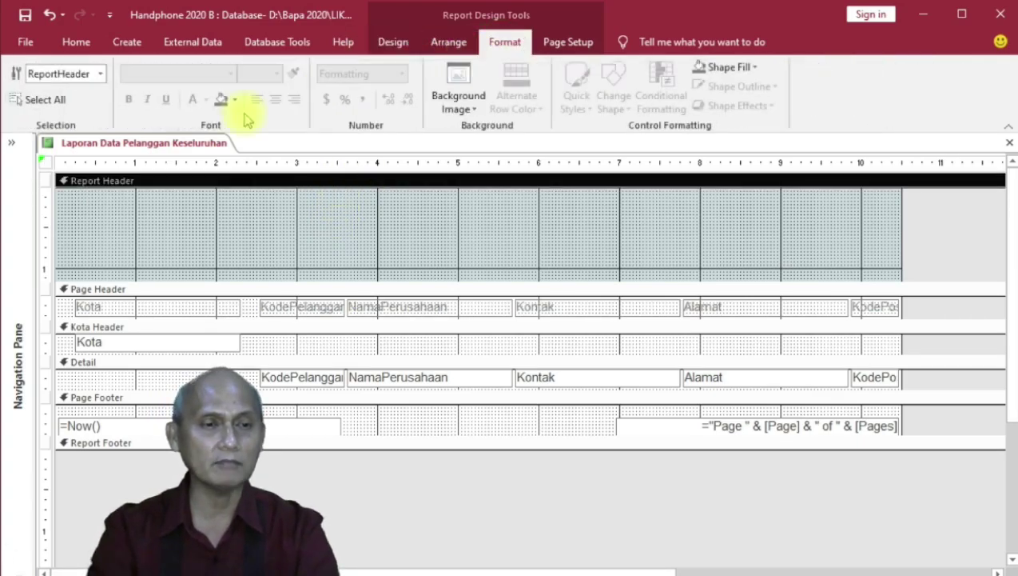
pyautogui.click(236, 99)
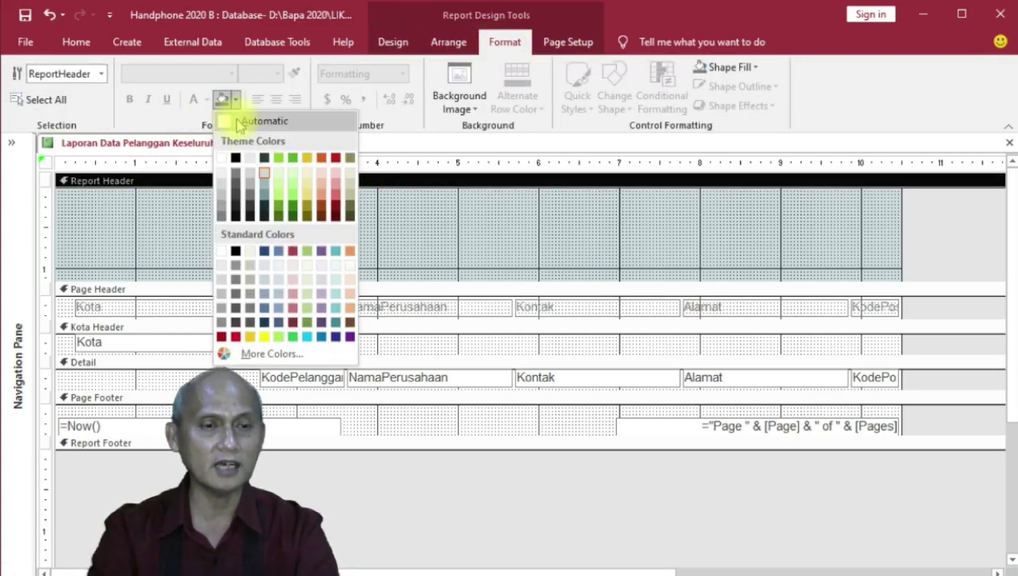
pyautogui.click(224, 158)
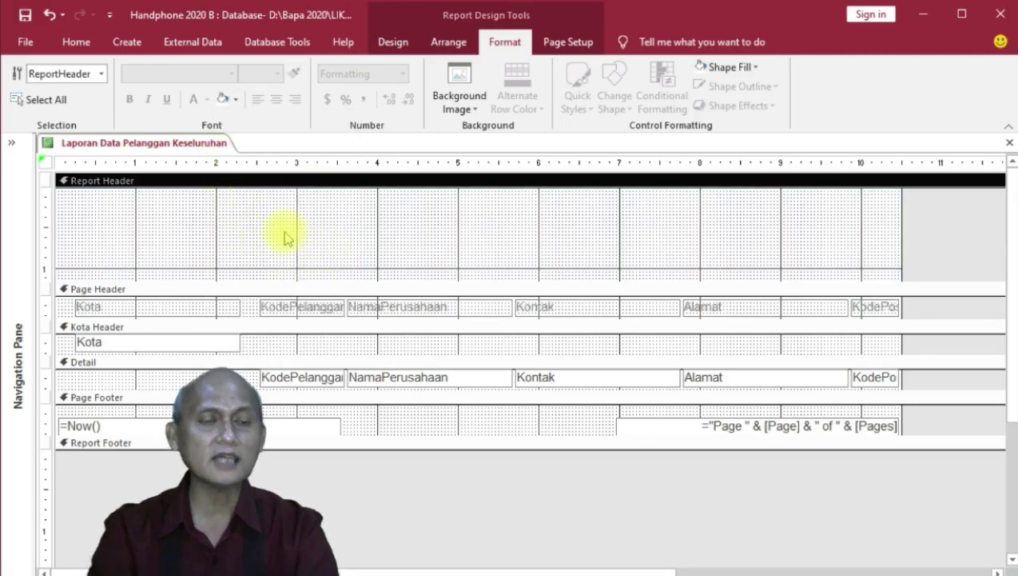
# Open the existing report Laporan Data Pelanggan from the database objects and switch it to Design View.
pyautogui.click(13, 145)
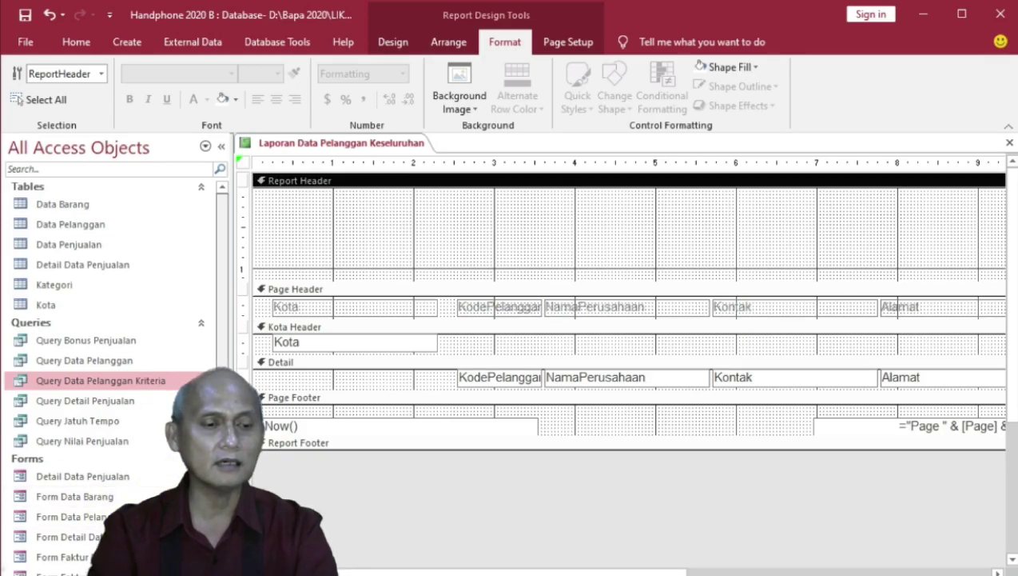
pyautogui.scroll(-3, 111, 360)
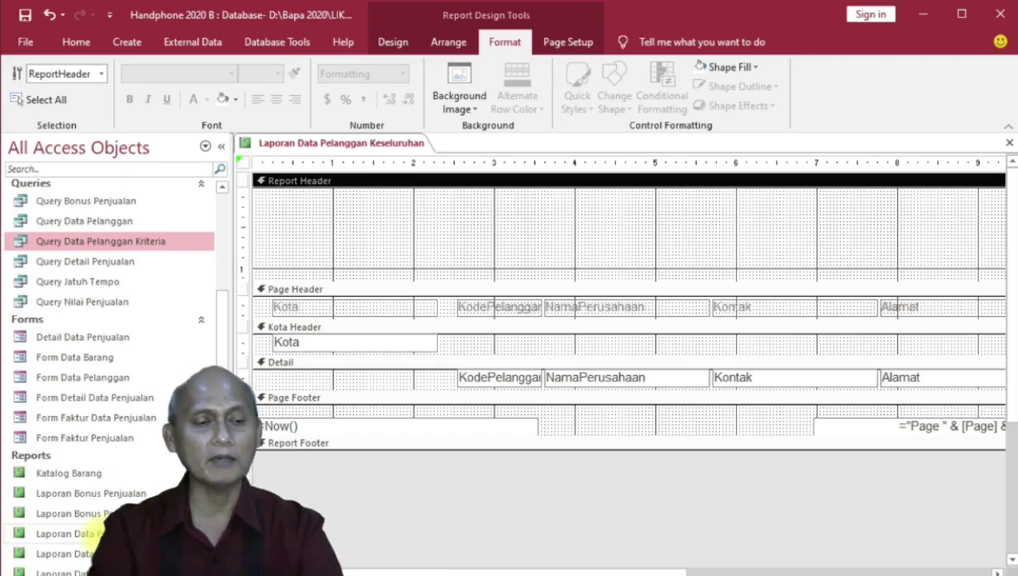
pyautogui.click(93, 534)
pyautogui.doubleClick(94, 534)
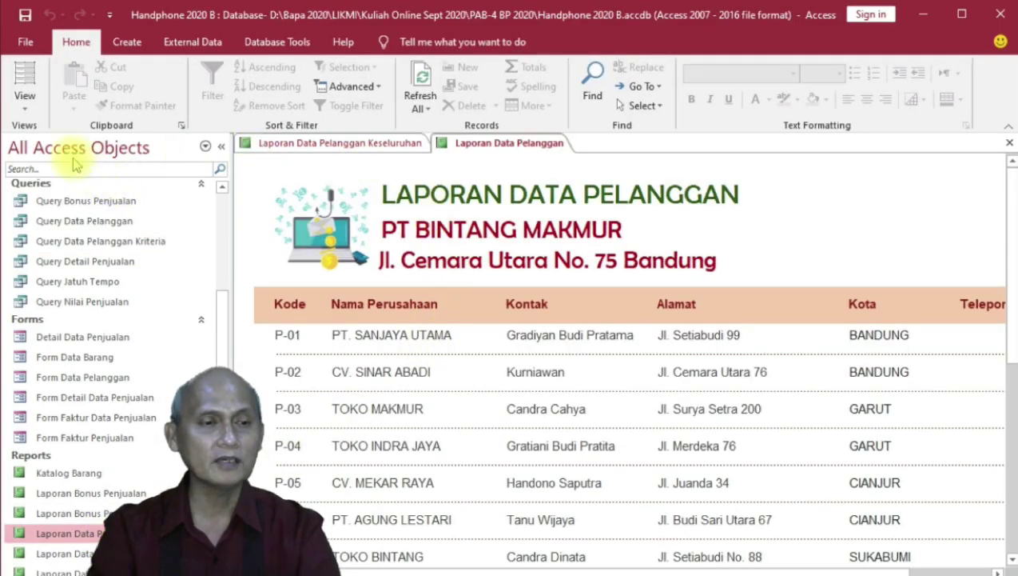
pyautogui.click(24, 113)
pyautogui.click(51, 247)
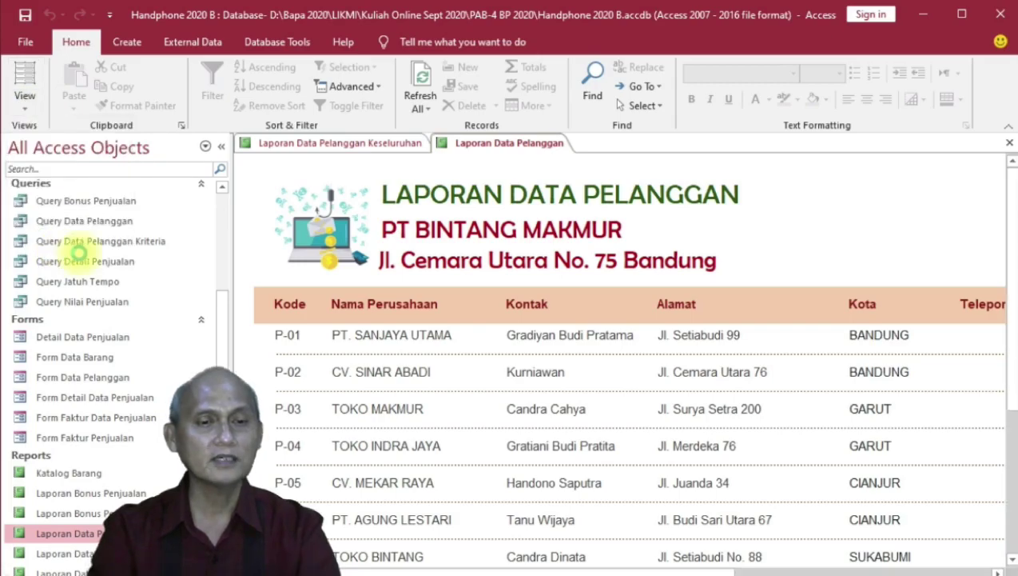
# Copy the logo and three heading labels from Laporan Data Pelanggan into the Keseluruhan report's header and add some space below them.
pyautogui.click(328, 226)
pyautogui.keyDown('shift'); pyautogui.click(453, 204); pyautogui.keyUp('shift')
pyautogui.keyDown('shift'); pyautogui.click(459, 247); pyautogui.keyUp('shift')
pyautogui.keyDown('shift'); pyautogui.click(467, 277); pyautogui.keyUp('shift')
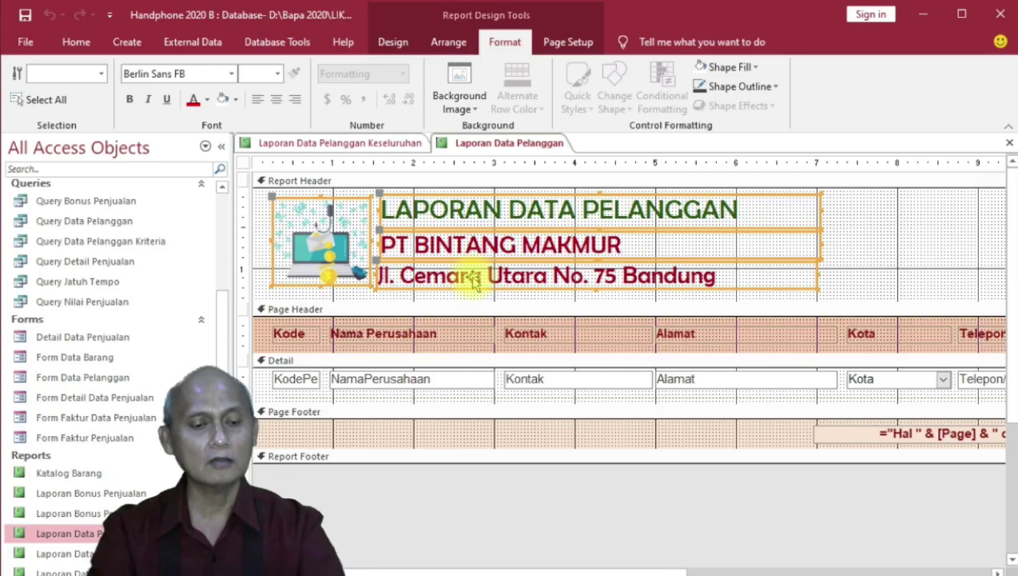
pyautogui.click(376, 145)
pyautogui.click(412, 212)
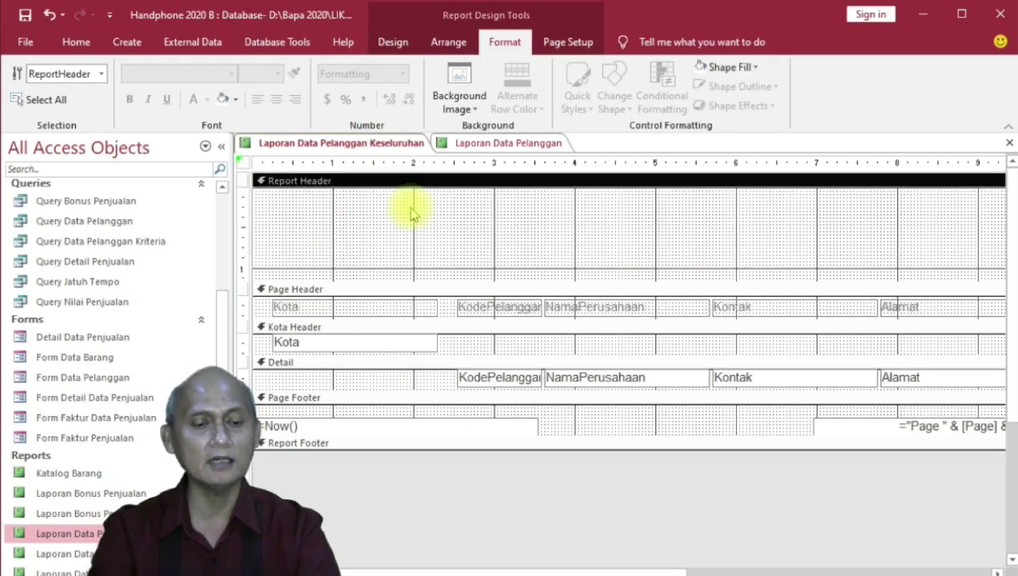
pyautogui.hotkey('ctrl', 'v')
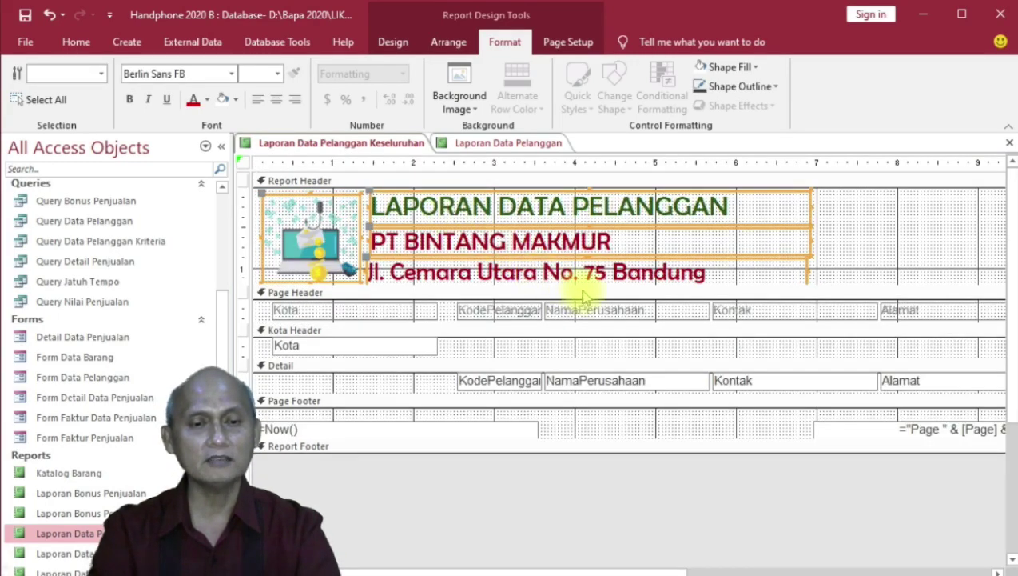
pyautogui.moveTo(836, 283); pyautogui.dragTo(837, 297)
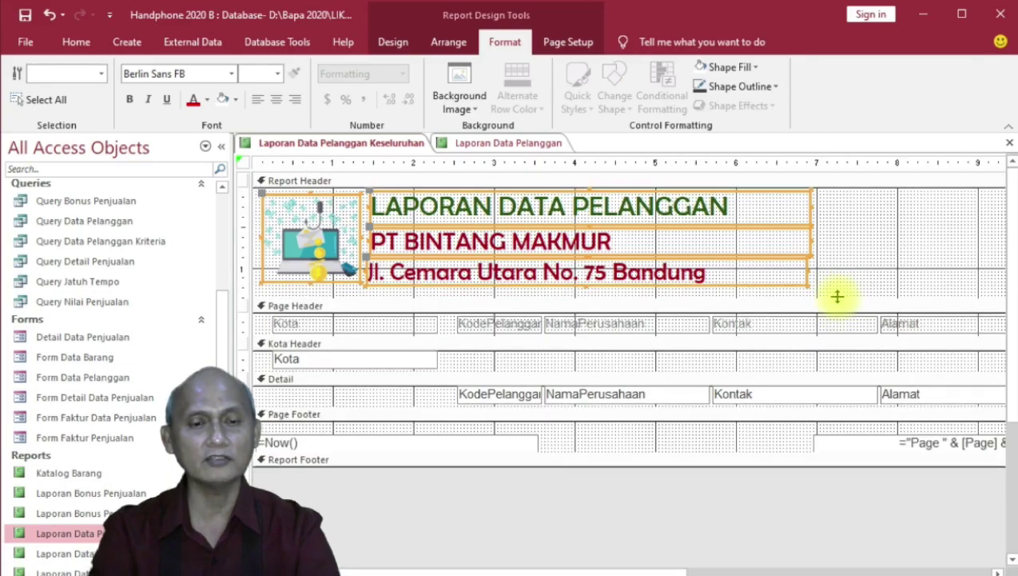
# Make the Page Header section taller and colour all its column labels, from Kota to KodePos, dark red.
pyautogui.click(348, 307)
pyautogui.moveTo(427, 337); pyautogui.dragTo(428, 353)
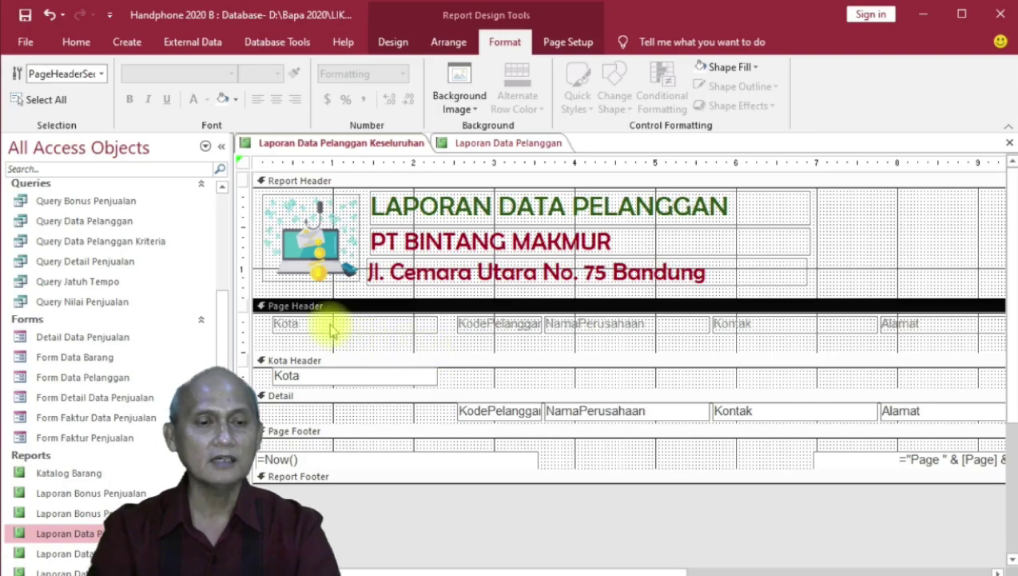
pyautogui.moveTo(268, 334); pyautogui.dragTo(958, 340)
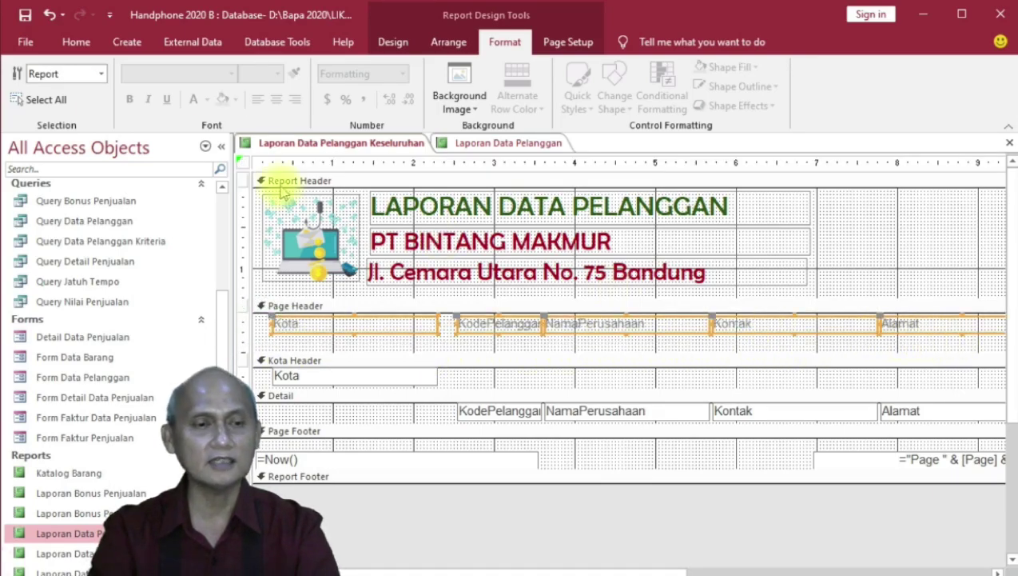
pyautogui.click(221, 147)
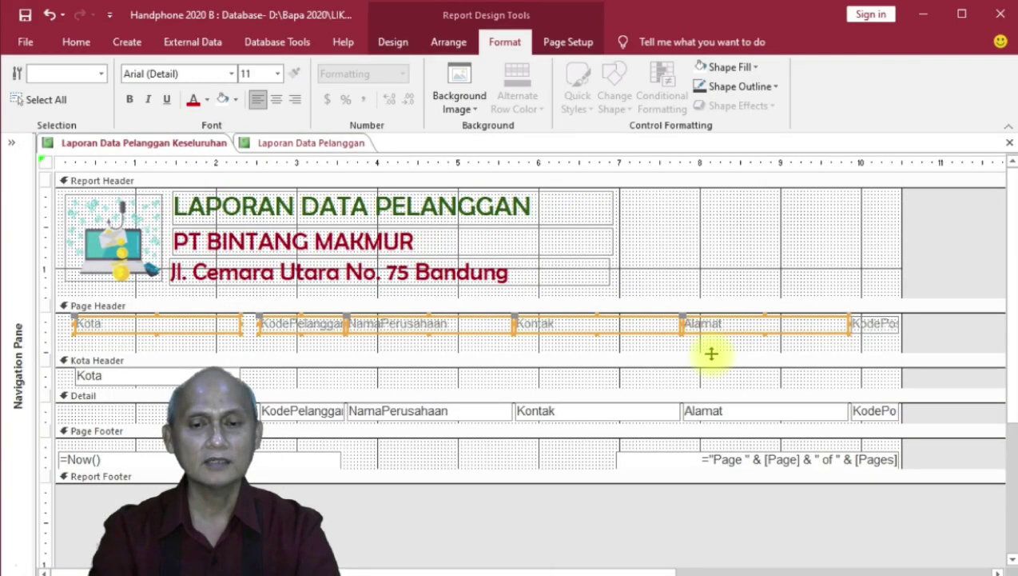
pyautogui.keyDown('shift'); pyautogui.click(872, 328); pyautogui.keyUp('shift')
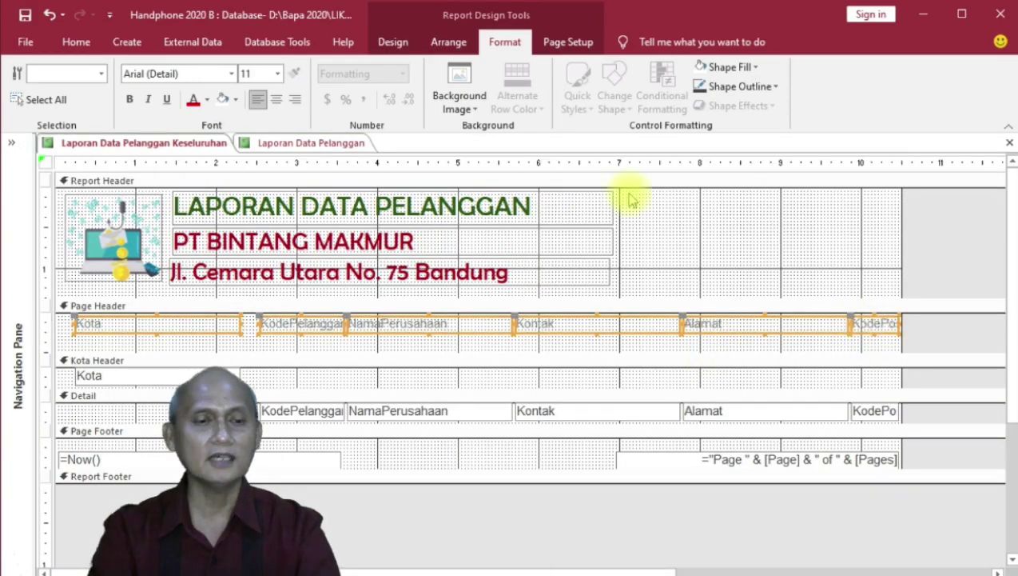
pyautogui.click(207, 100)
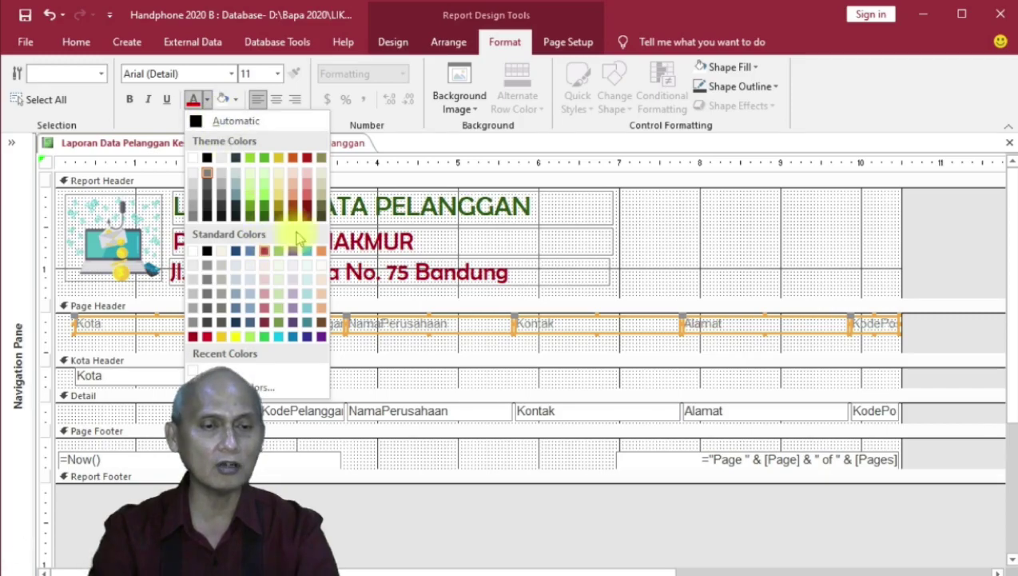
pyautogui.click(307, 205)
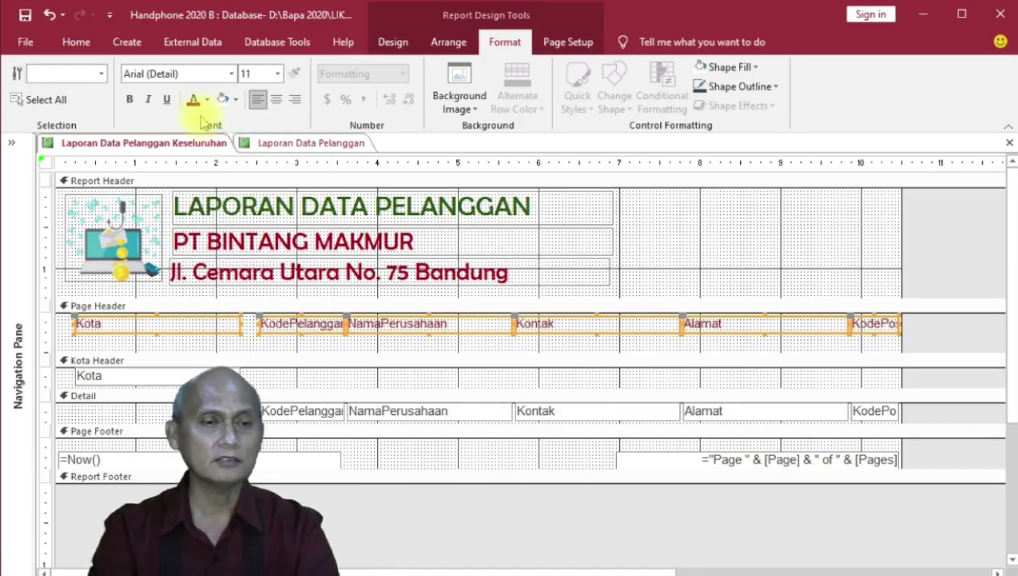
# Make the Page Header's column labels bold and move them slightly lower within the section.
pyautogui.click(130, 98)
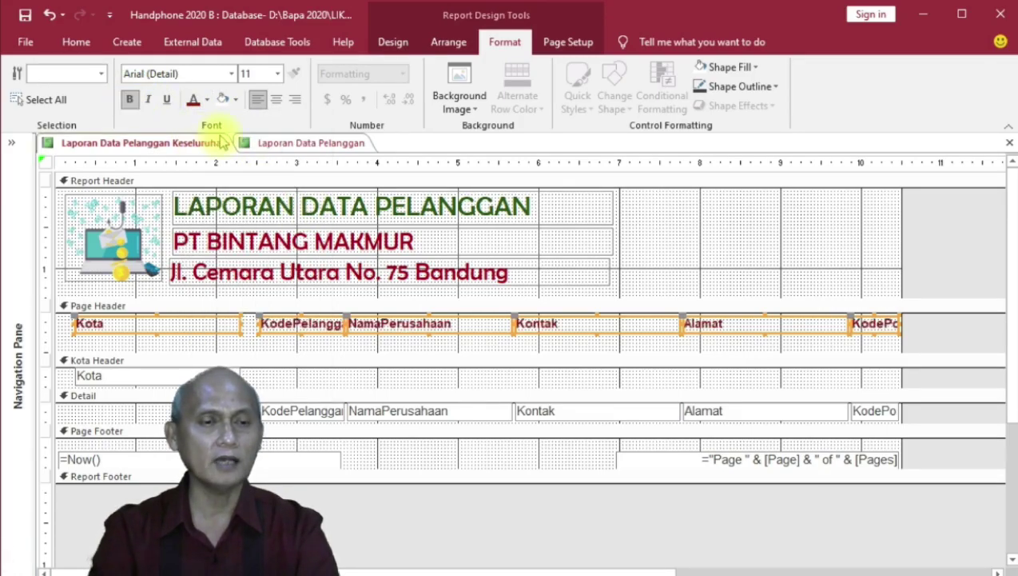
pyautogui.press('Down')
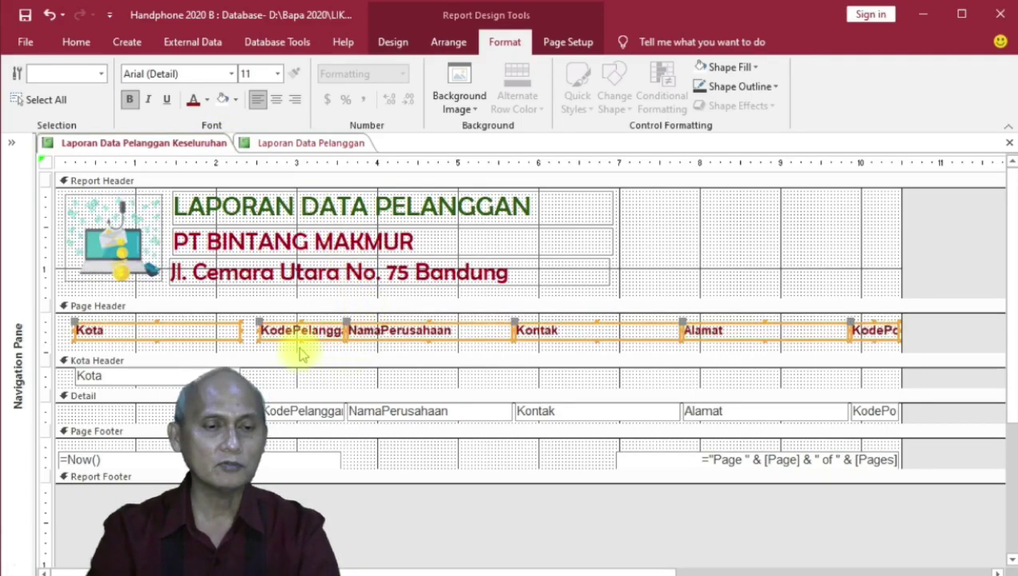
pyautogui.click(299, 348)
# Rename the KodePelanggan column label to "Kode" and the NamaPerusahaan column label to "Nama Perusahaan".
pyautogui.click(298, 339)
pyautogui.doubleClick(297, 339)
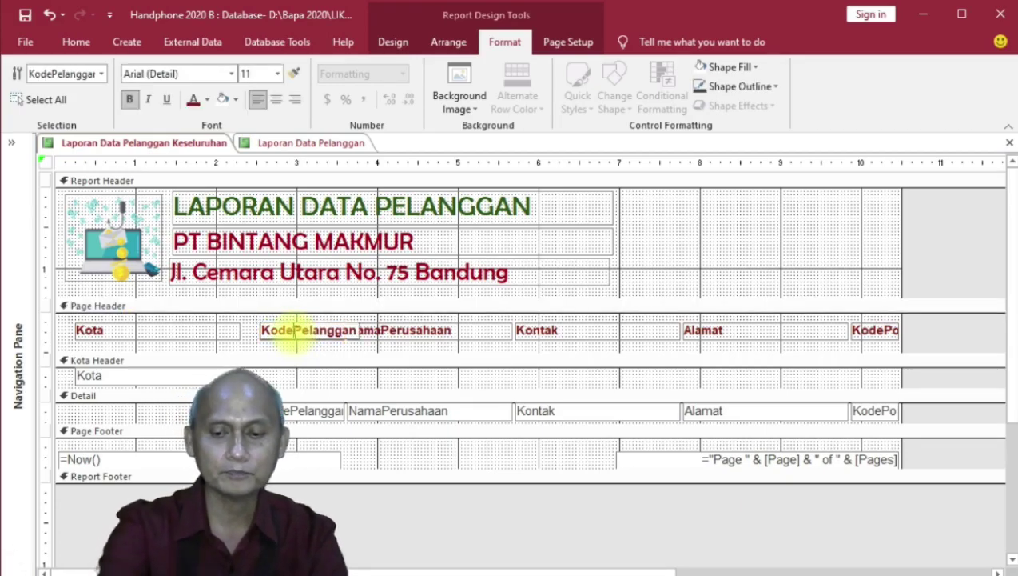
pyautogui.press('Delete')
pyautogui.press('Delete')
pyautogui.press('Delete')
pyautogui.press('Delete')
pyautogui.press('Delete')
pyautogui.press('Delete')
pyautogui.press('Delete')
pyautogui.press('Delete')
pyautogui.press('Delete')
pyautogui.click(381, 326)
pyautogui.click(382, 327)
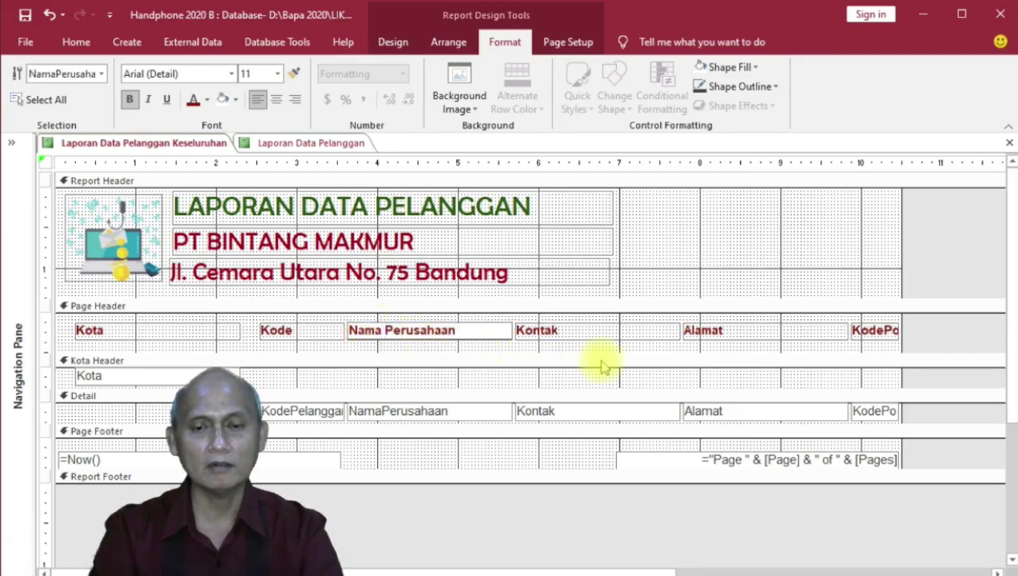
pyautogui.click(812, 336)
pyautogui.click(885, 336)
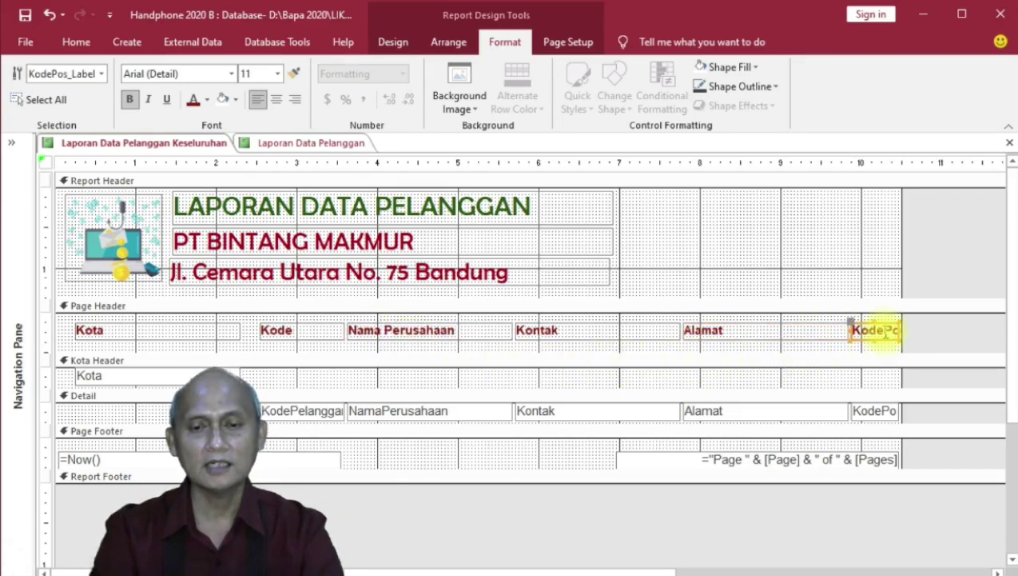
pyautogui.click(792, 336)
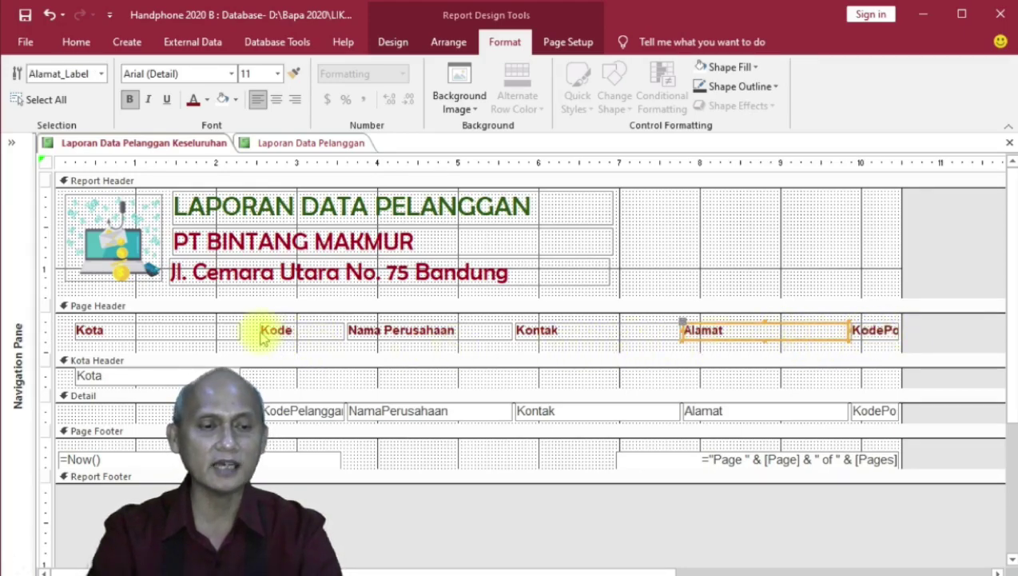
# Move the Kode label and its KodePelanggan detail field together toward the Kota column, starting at about 2.25 on the horizontal ruler.
pyautogui.click(293, 337)
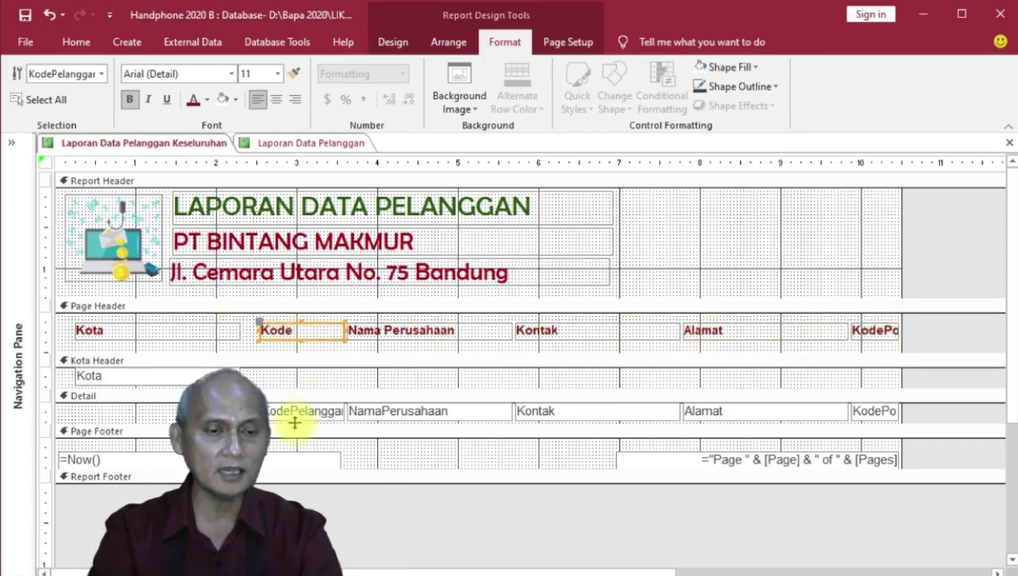
pyautogui.press('Left')
pyautogui.press('Left')
pyautogui.press('Left')
pyautogui.press('Left')
pyautogui.press('Left')
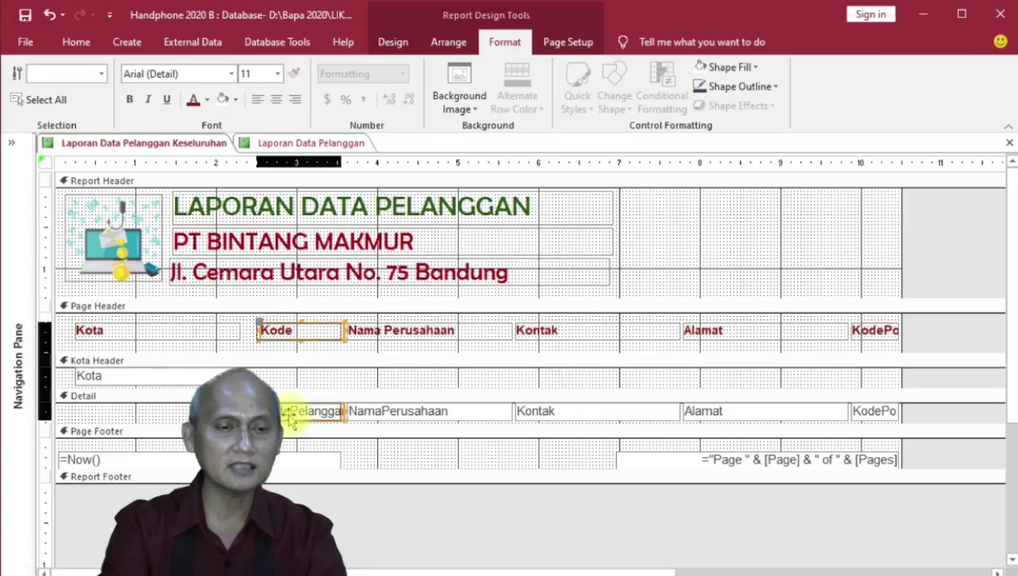
pyautogui.press('Left')
pyautogui.press('Left')
pyautogui.press('Left')
pyautogui.press('Left')
pyautogui.press('Left')
pyautogui.press('Left')
pyautogui.press('Left')
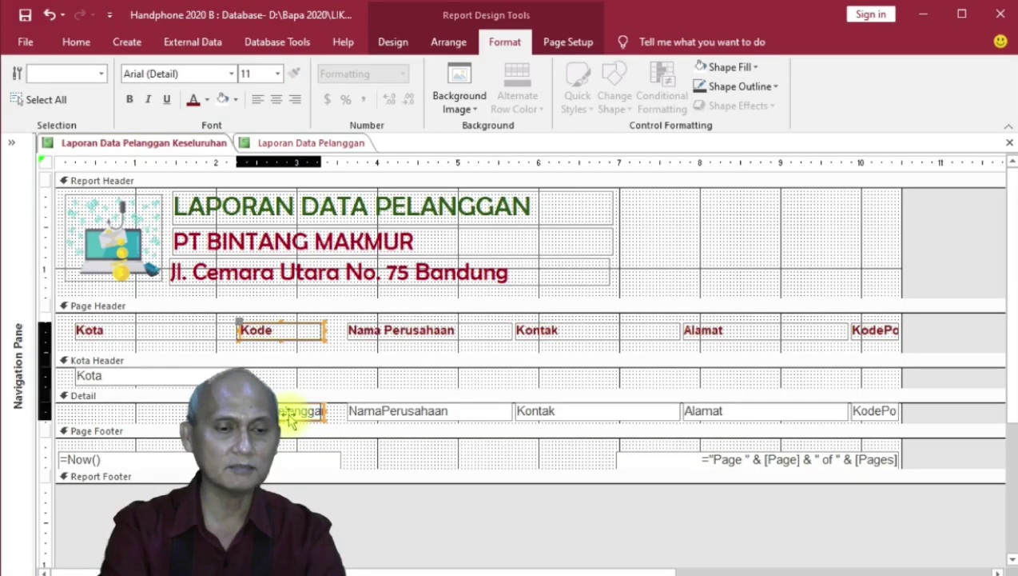
# Narrow the Kode label and its KodePelanggan detail field together to about 0.7 ruler units wide, starting at about 2.1.
pyautogui.hotkey('shift', 'Left')
pyautogui.hotkey('shift', 'Left')
pyautogui.hotkey('shift', 'Left')
pyautogui.hotkey('shift', 'Left')
pyautogui.hotkey('shift', 'Left')
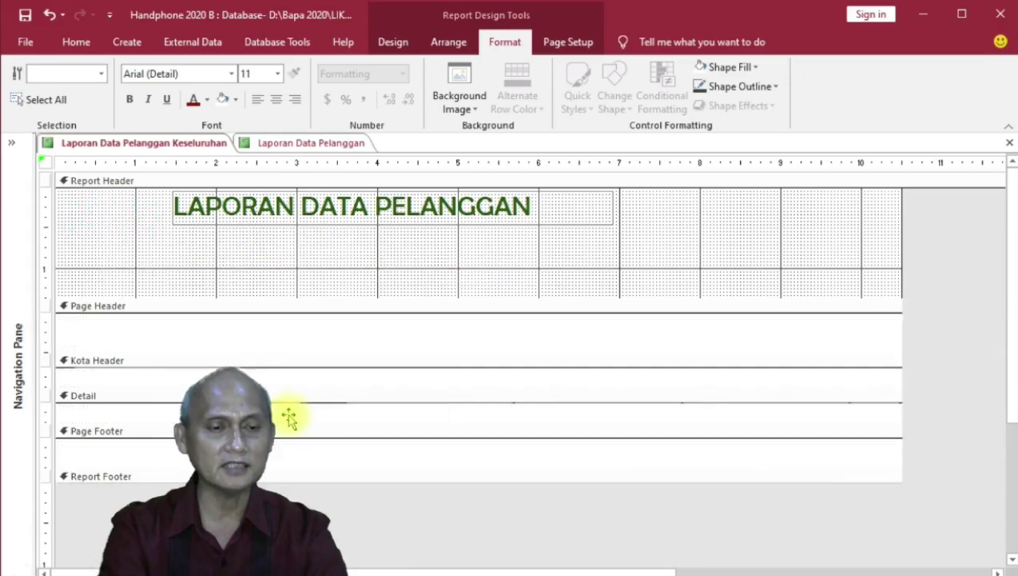
pyautogui.hotkey('shift', 'Left')
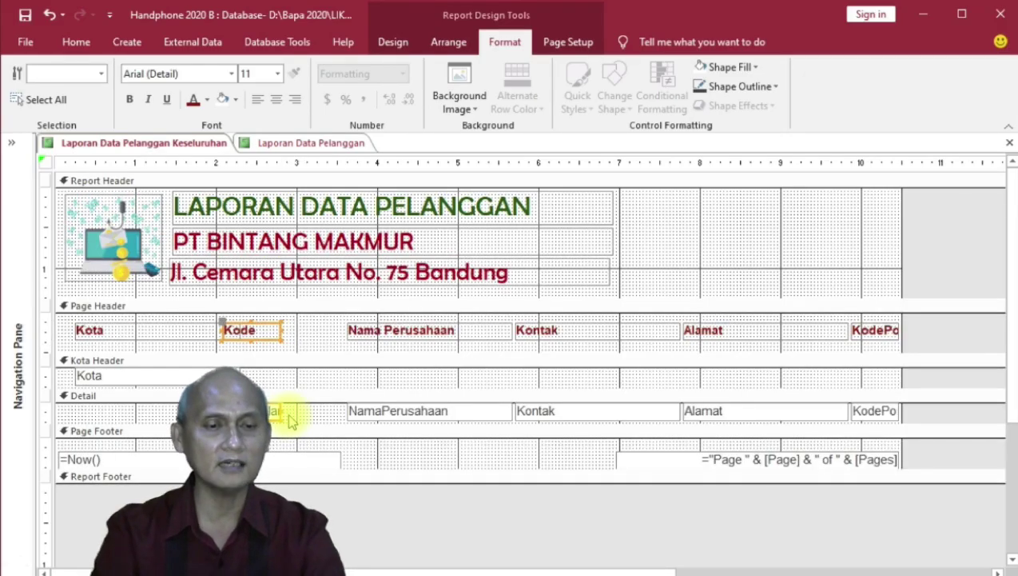
# Move the Nama Perusahaan label and its detail field together toward the Kode column, starting at about 3 on the horizontal ruler.
pyautogui.click(402, 329)
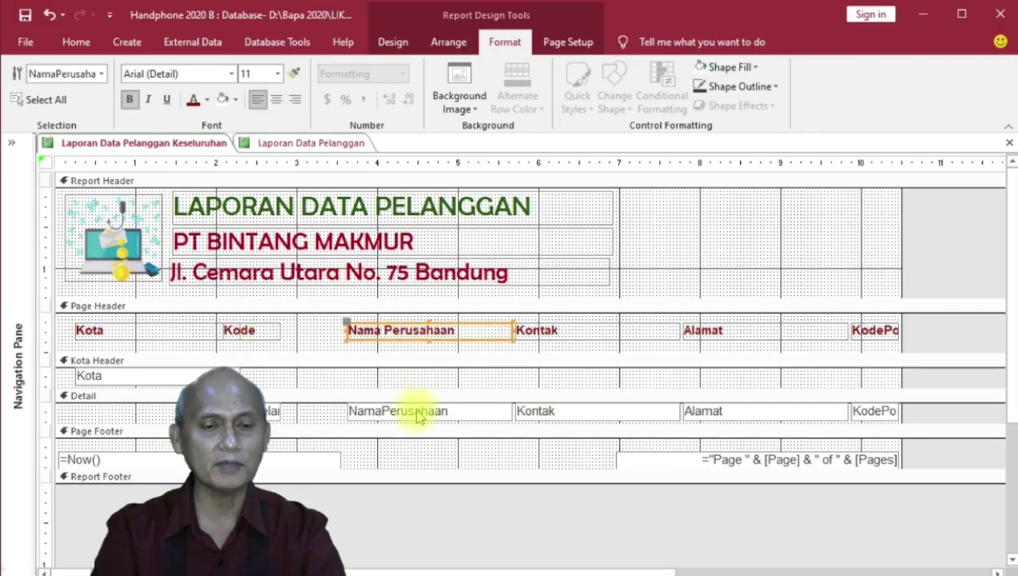
pyautogui.keyDown('shift'); pyautogui.click(417, 414); pyautogui.keyUp('shift')
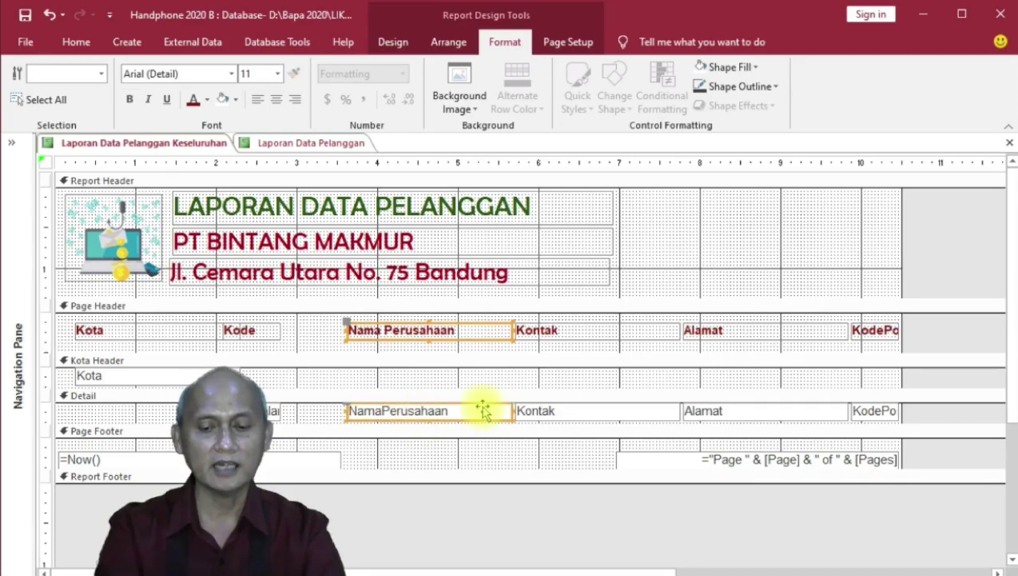
pyautogui.press('Left')
pyautogui.press('Left')
pyautogui.press('Left')
pyautogui.press('Left')
pyautogui.press('Left')
pyautogui.press('Left')
pyautogui.press('Left')
pyautogui.press('Left')
pyautogui.press('Left')
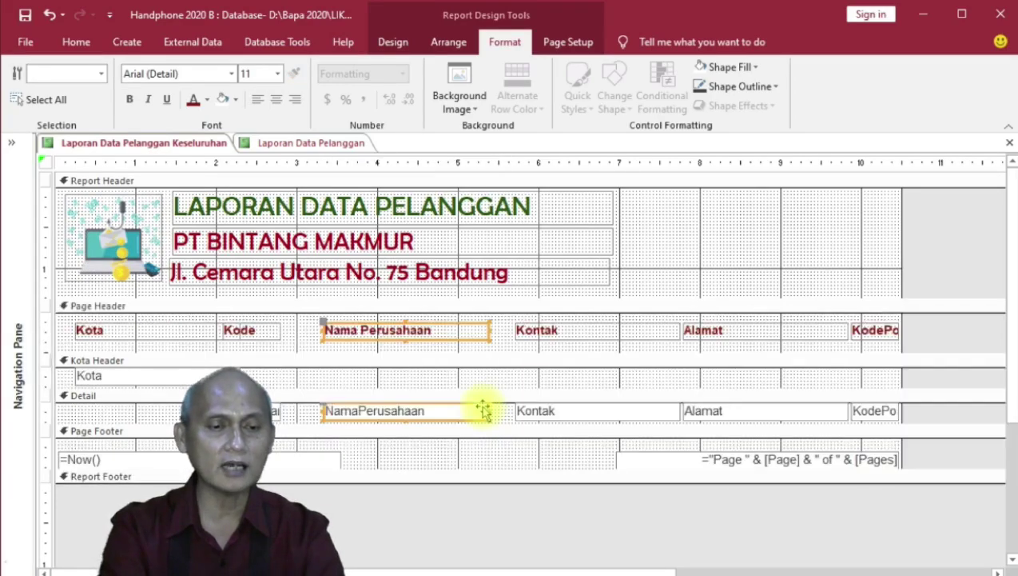
pyautogui.press('Left')
pyautogui.press('Left')
pyautogui.press('Left')
pyautogui.press('Left')
pyautogui.press('Left')
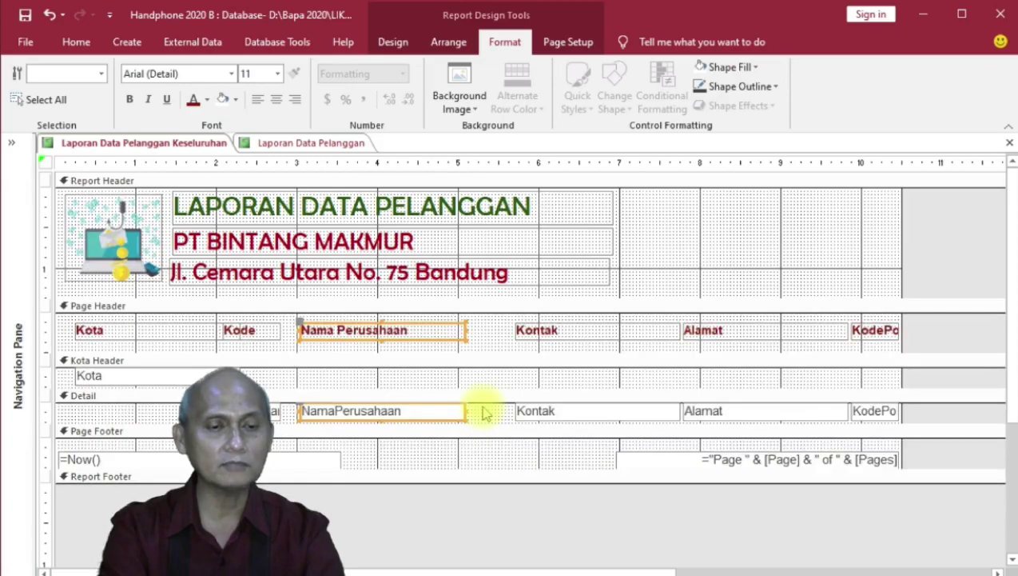
# Shift the Nama Perusahaan label and its detail field slightly closer to the Kode column, starting at about 2.9 on the horizontal ruler.
pyautogui.press('Left')
pyautogui.press('Left')
pyautogui.press('Left')
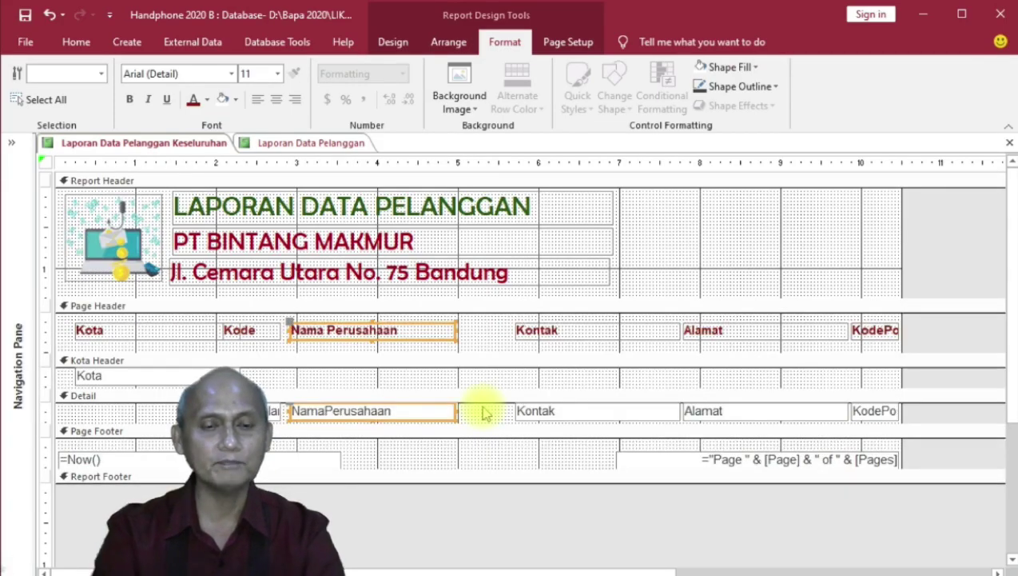
# Move the Kontak and Alamat labels and their detail fields together toward the Nama Perusahaan column, with Kontak starting at about 5 on the ruler.
pyautogui.click(628, 330)
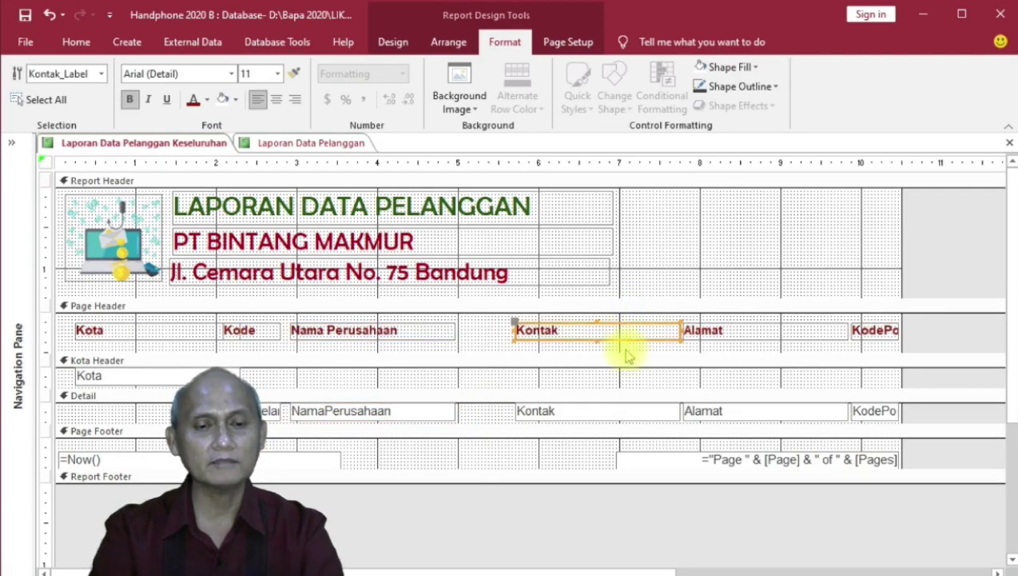
pyautogui.keyDown('shift'); pyautogui.click(619, 413); pyautogui.keyUp('shift')
pyautogui.keyDown('shift'); pyautogui.click(721, 334); pyautogui.keyUp('shift')
pyautogui.keyDown('shift'); pyautogui.click(737, 412); pyautogui.keyUp('shift')
pyautogui.press('Left')
pyautogui.press('Left')
pyautogui.press('Left')
pyautogui.press('Left')
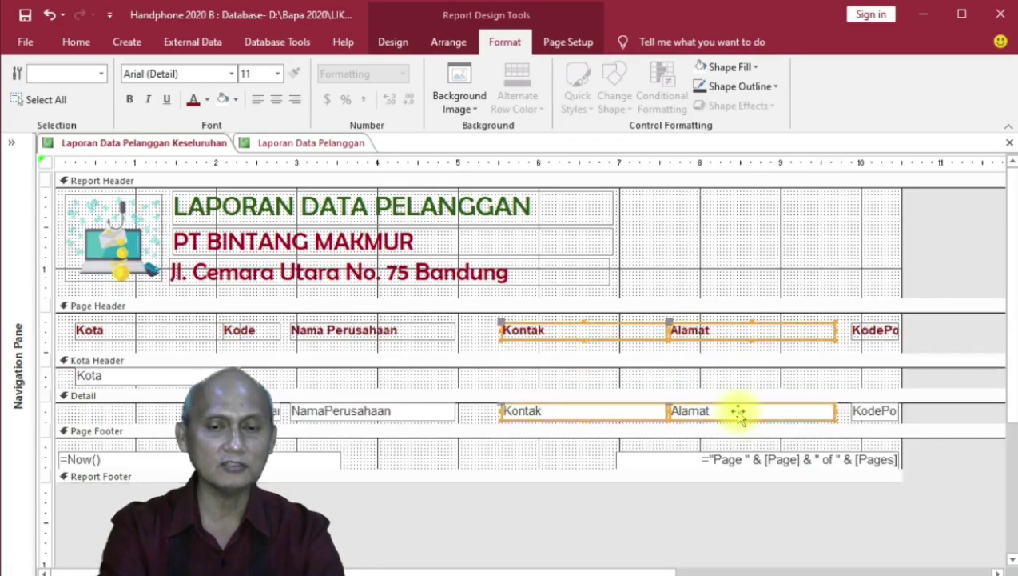
pyautogui.press('Left')
pyautogui.press('Left')
pyautogui.press('Left')
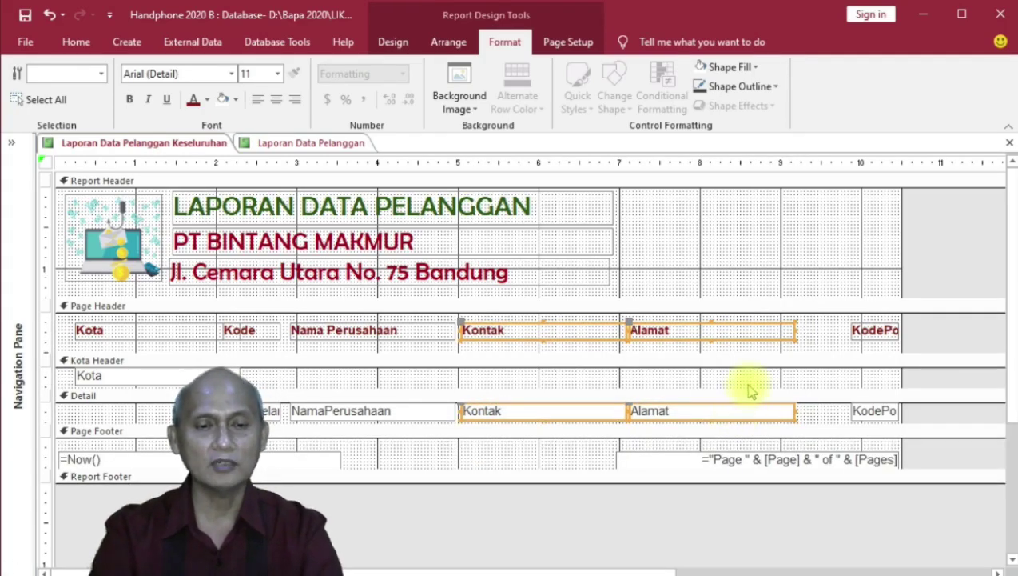
# Move the KodePos label and its detail field toward the Alamat column, starting at about 9.3, and widen both to about 0.8 ruler units.
pyautogui.click(873, 330)
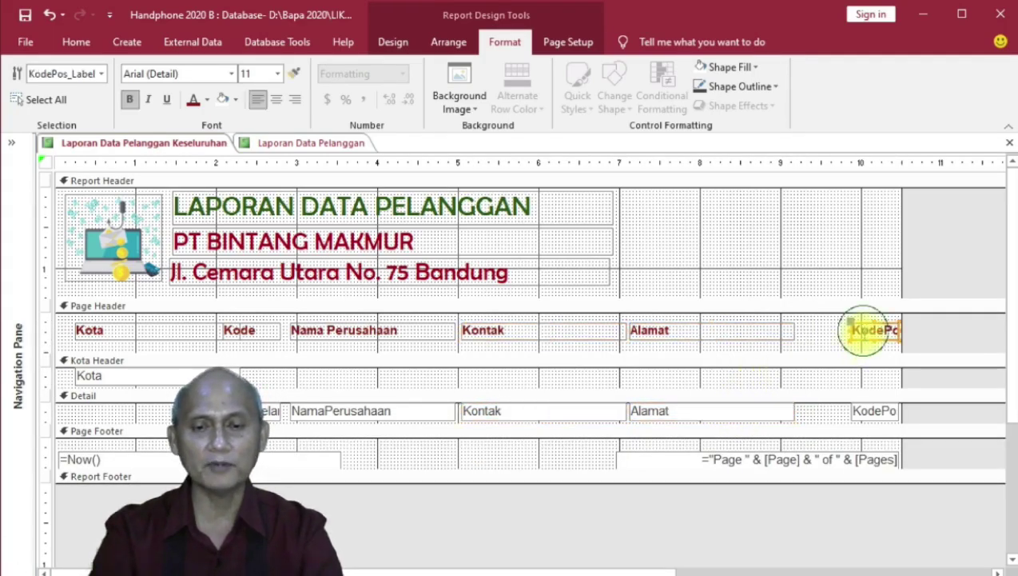
pyautogui.keyDown('shift'); pyautogui.click(874, 412); pyautogui.keyUp('shift')
pyautogui.press('Left')
pyautogui.press('Left')
pyautogui.press('Left')
pyautogui.press('Left')
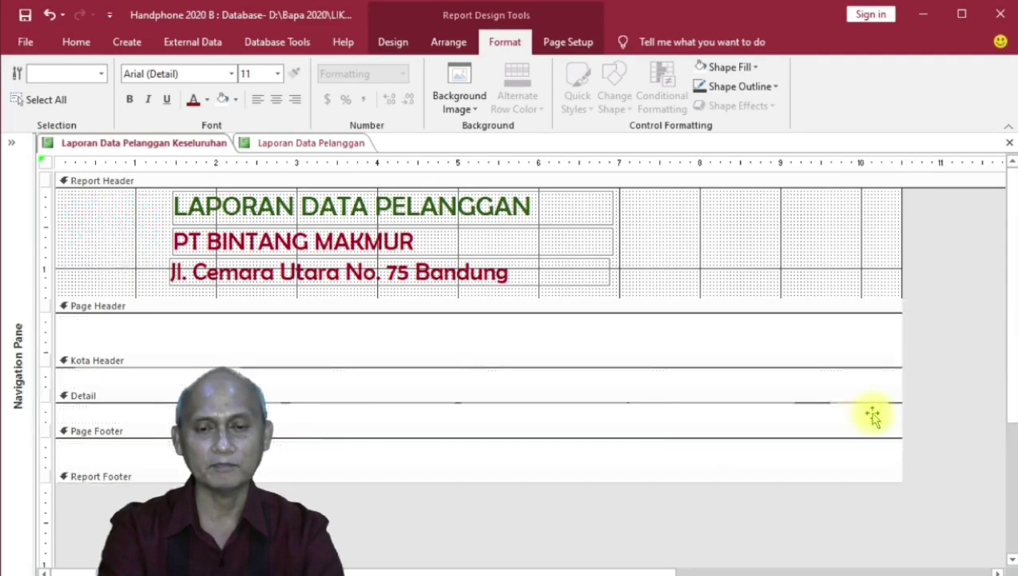
pyautogui.press('Left')
pyautogui.press('Left')
pyautogui.press('Left')
pyautogui.press('Left')
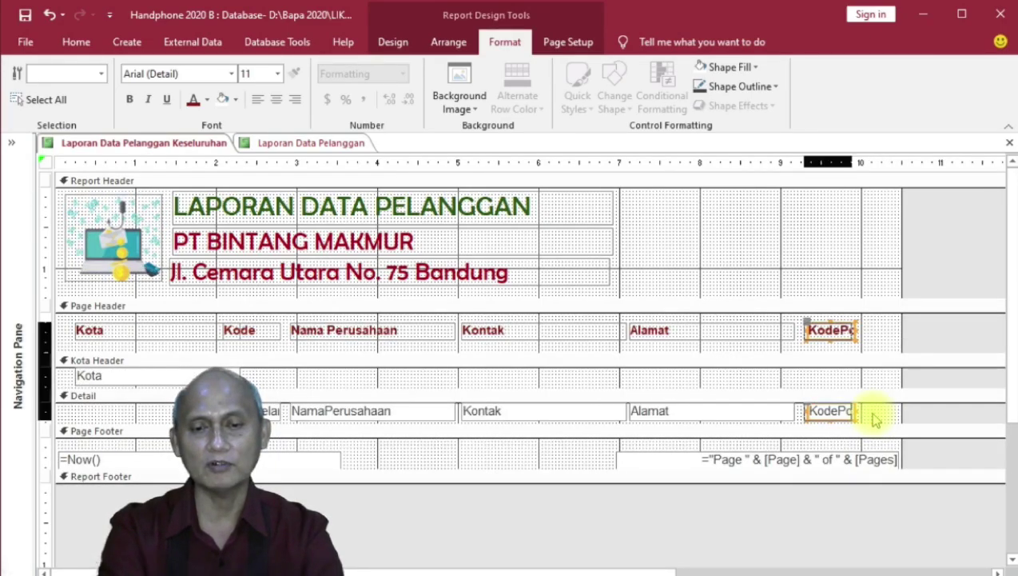
pyautogui.moveTo(854, 330); pyautogui.dragTo(865, 339)
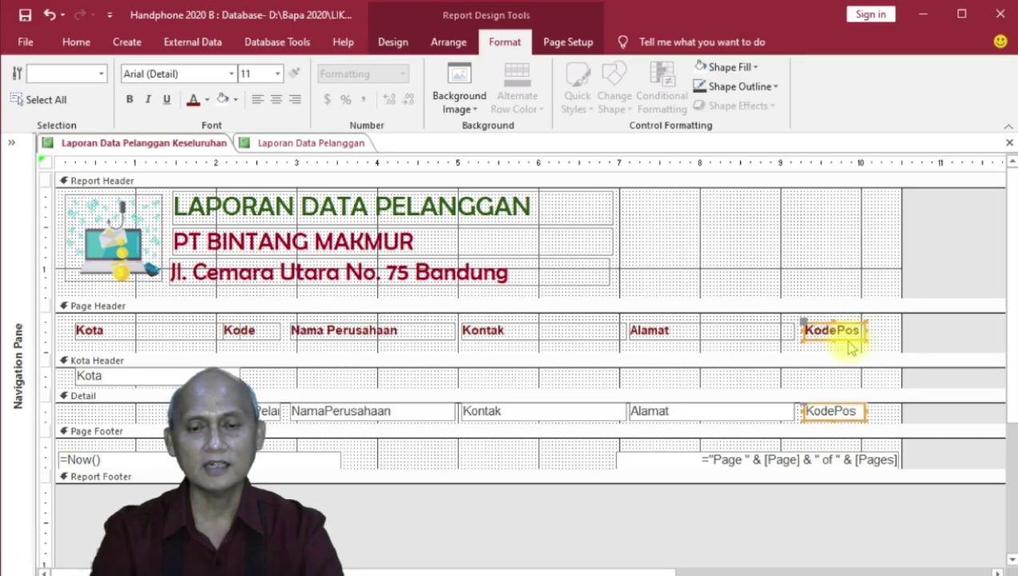
# Rename the KodePos column label to "Kode Pos".
pyautogui.click(822, 344)
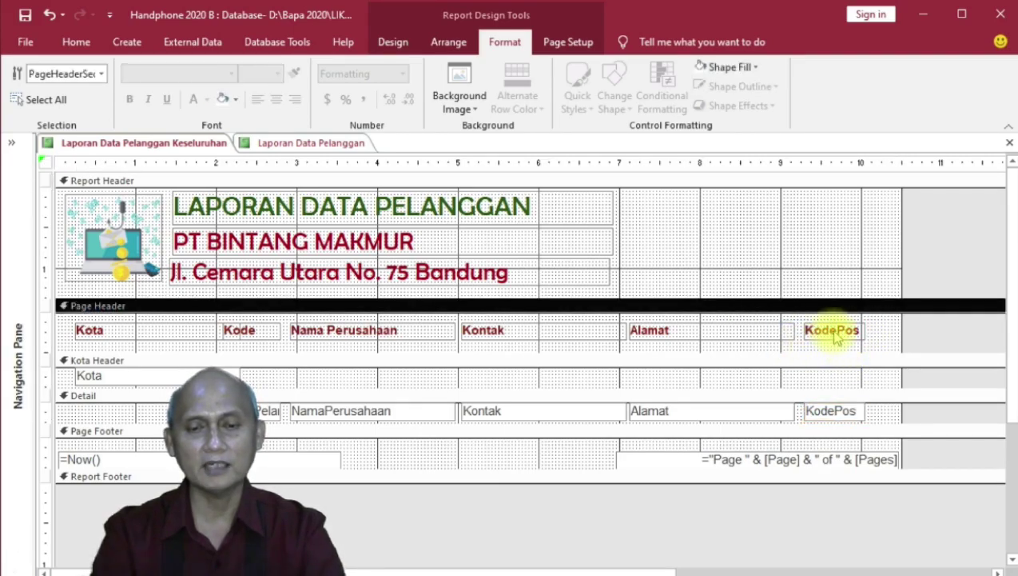
pyautogui.click(835, 334)
pyautogui.click(834, 331)
pyautogui.click(877, 347)
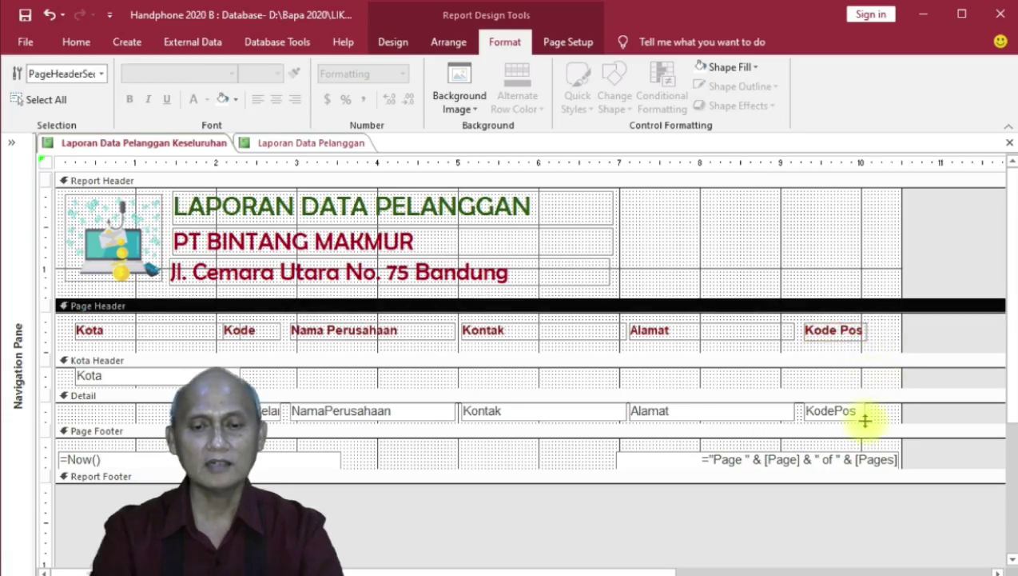
# Move the Page Footer's page-number box to end level with the Kode Pos column, and narrow the report to about 10.2 ruler units.
pyautogui.click(846, 462)
pyautogui.press('Left')
pyautogui.press('Left')
pyautogui.press('Left')
pyautogui.press('Left')
pyautogui.press('Left')
pyautogui.press('Left')
pyautogui.press('Left')
pyautogui.press('Left')
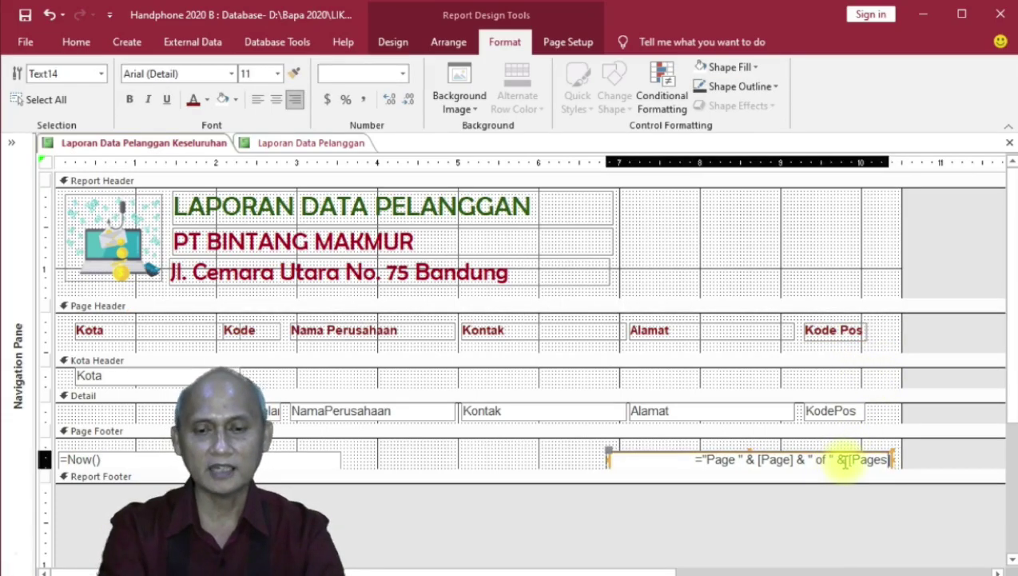
pyautogui.press('Left')
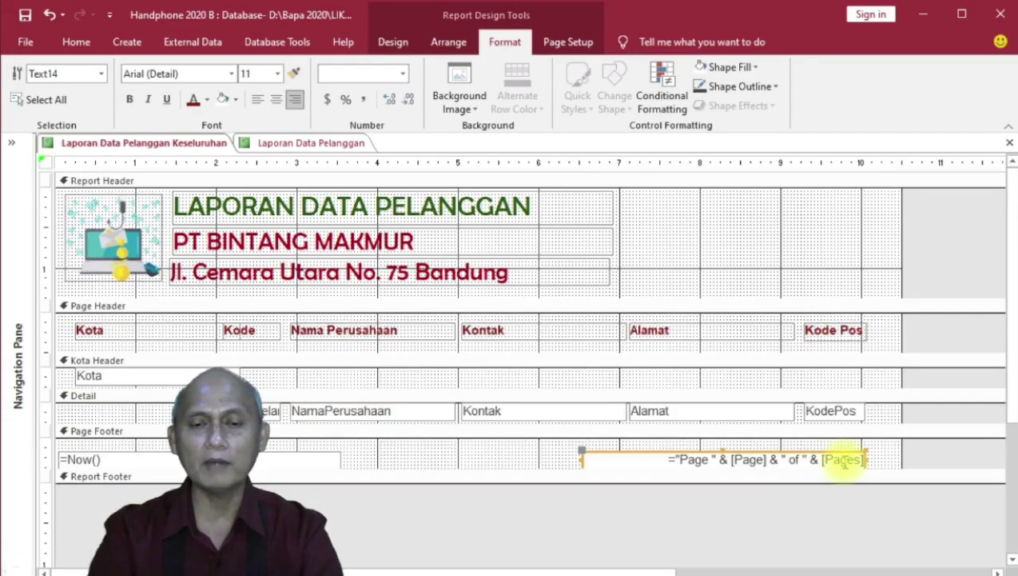
pyautogui.moveTo(902, 270); pyautogui.dragTo(876, 270)
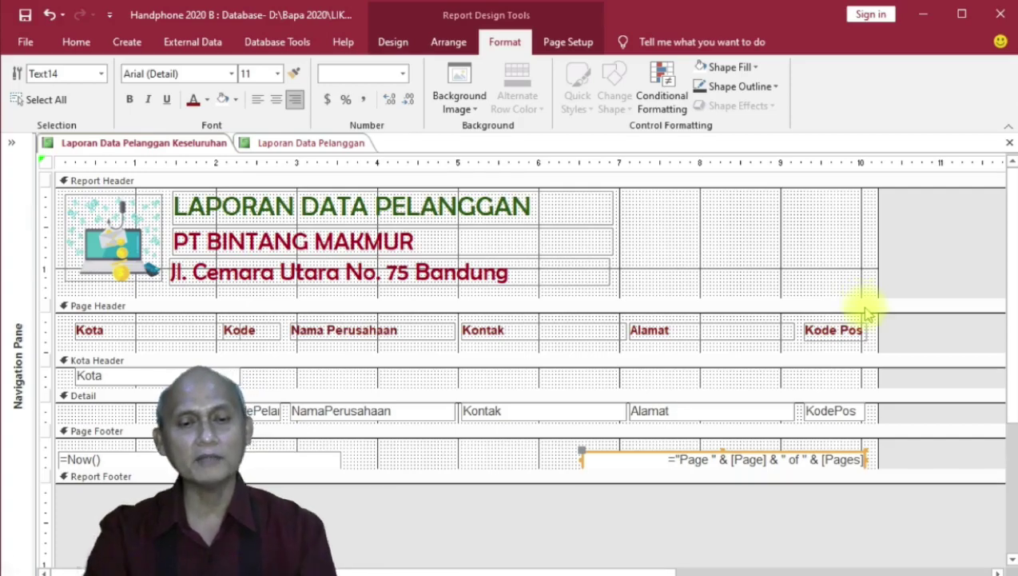
# Fill the Page Header section's background with light orange.
pyautogui.click(398, 304)
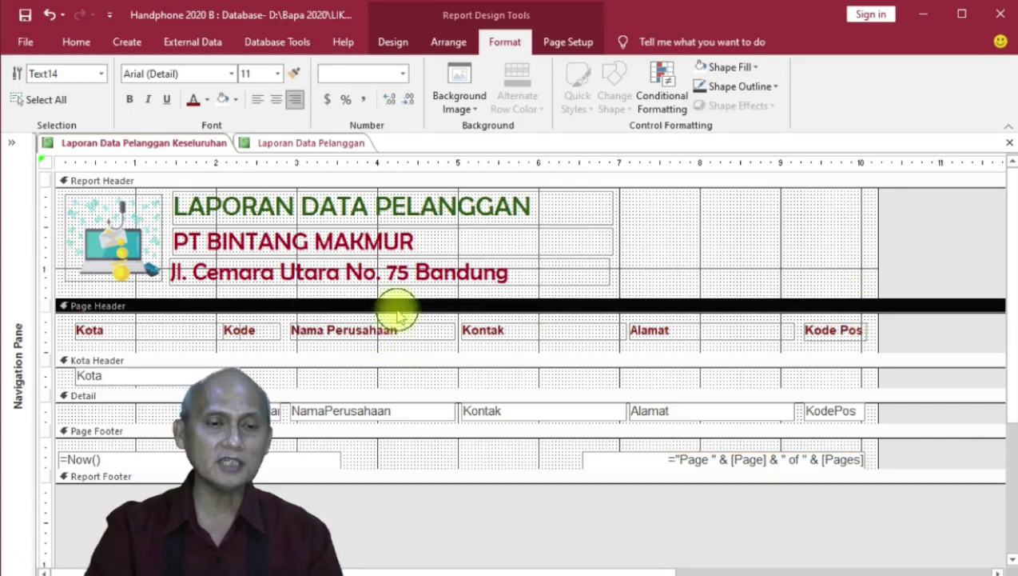
pyautogui.click(237, 100)
pyautogui.click(341, 289)
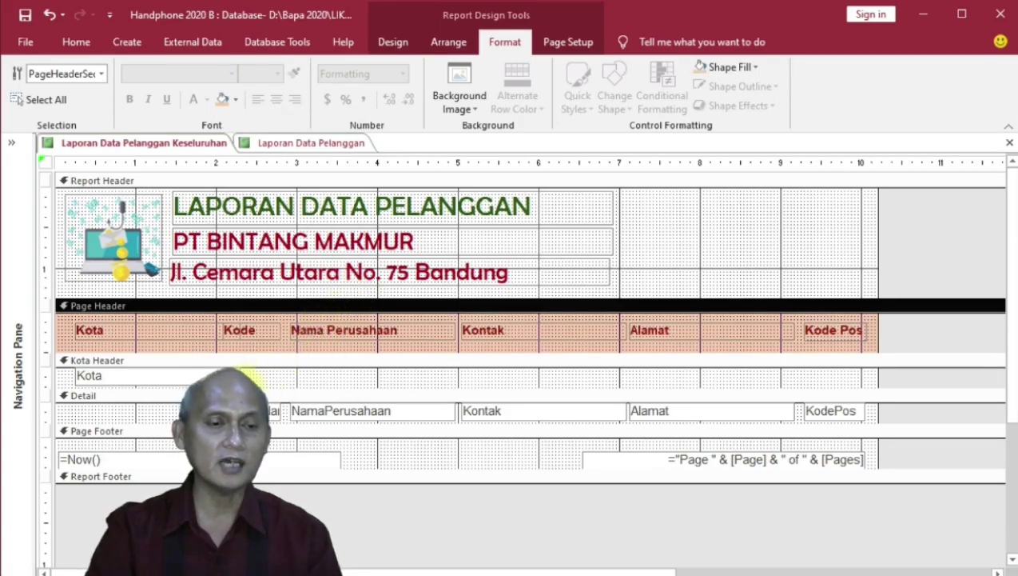
# Remove the alternate row color from the Kota Header and Detail sections.
pyautogui.click(302, 361)
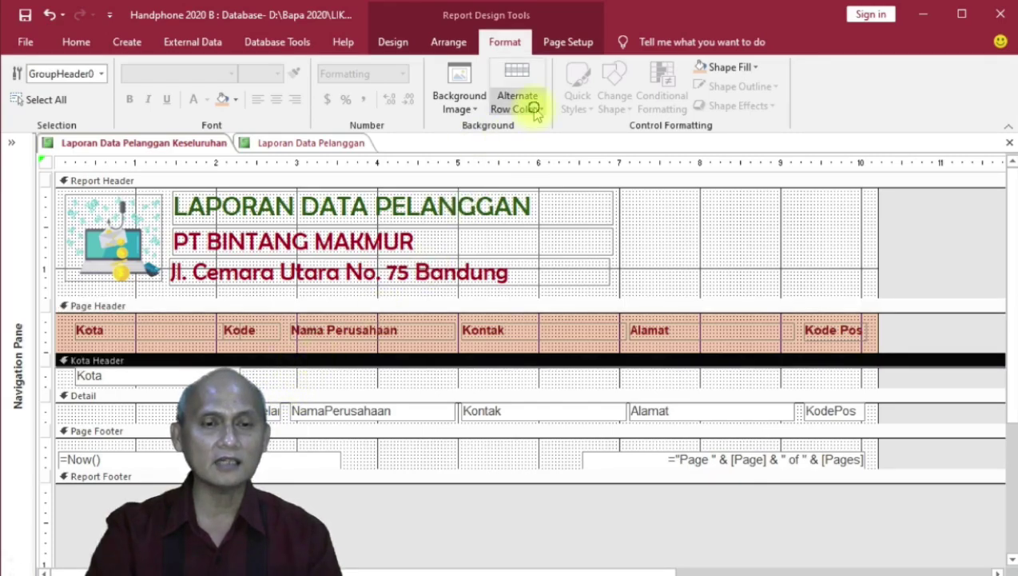
pyautogui.click(520, 104)
pyautogui.click(523, 393)
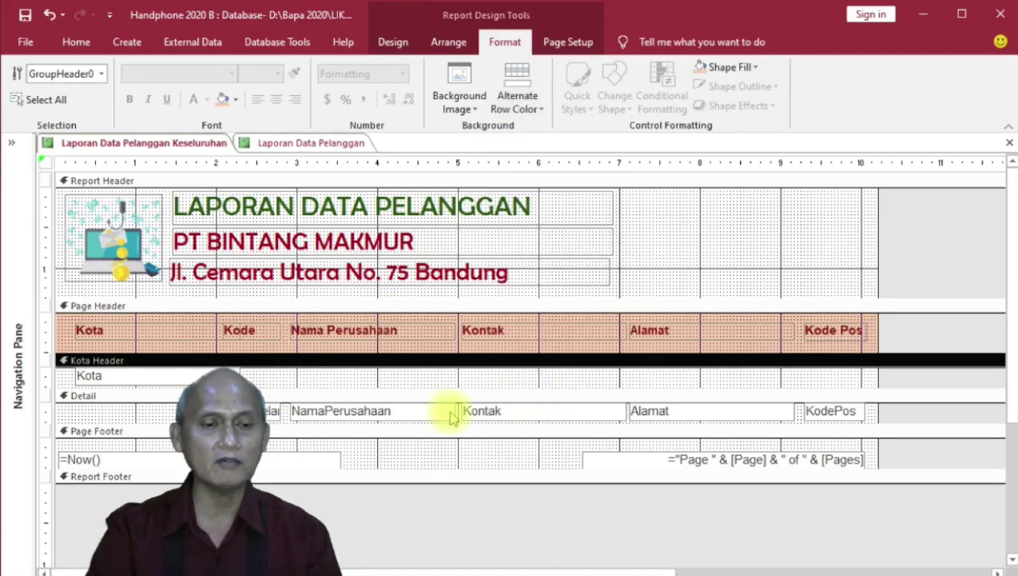
pyautogui.click(450, 404)
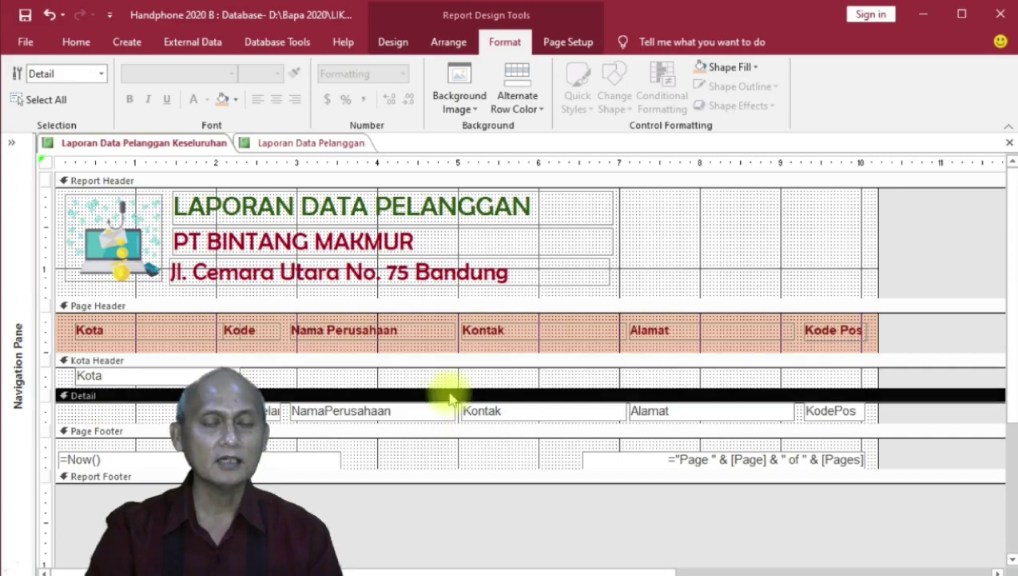
pyautogui.click(520, 109)
pyautogui.click(538, 391)
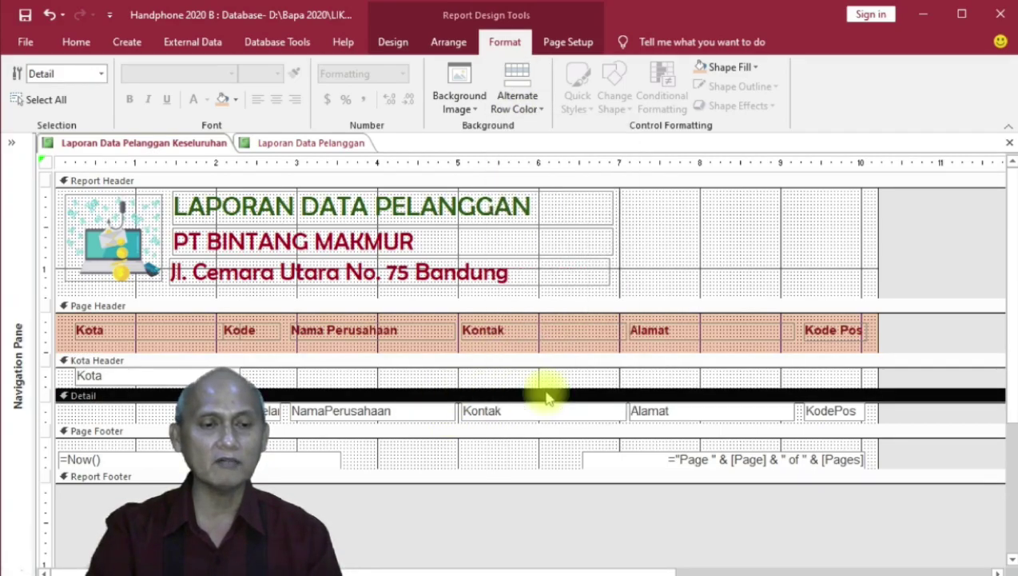
# Format all the fields in the Detail section as dark red italic text.
pyautogui.moveTo(195, 410); pyautogui.dragTo(844, 413)
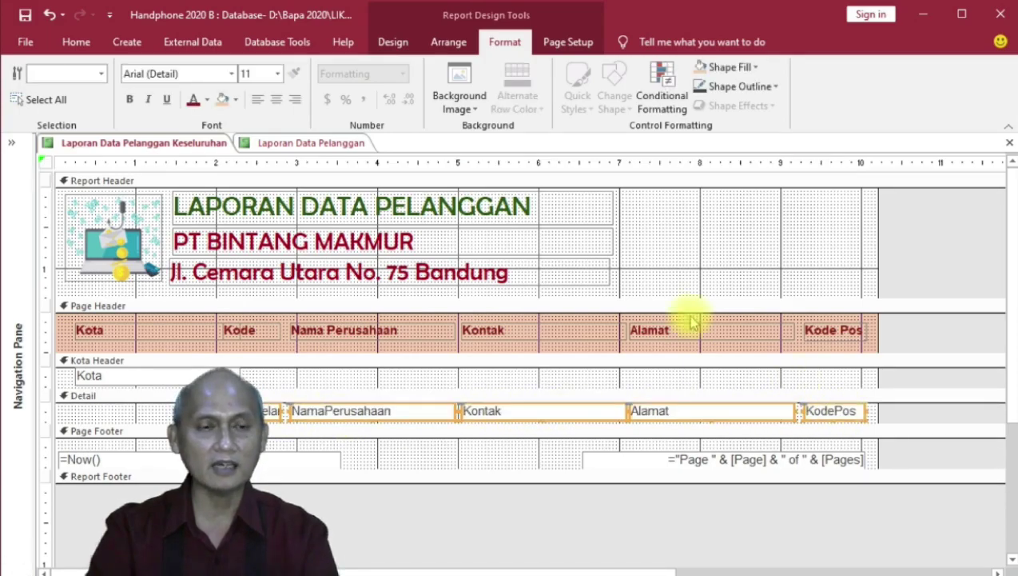
pyautogui.click(148, 99)
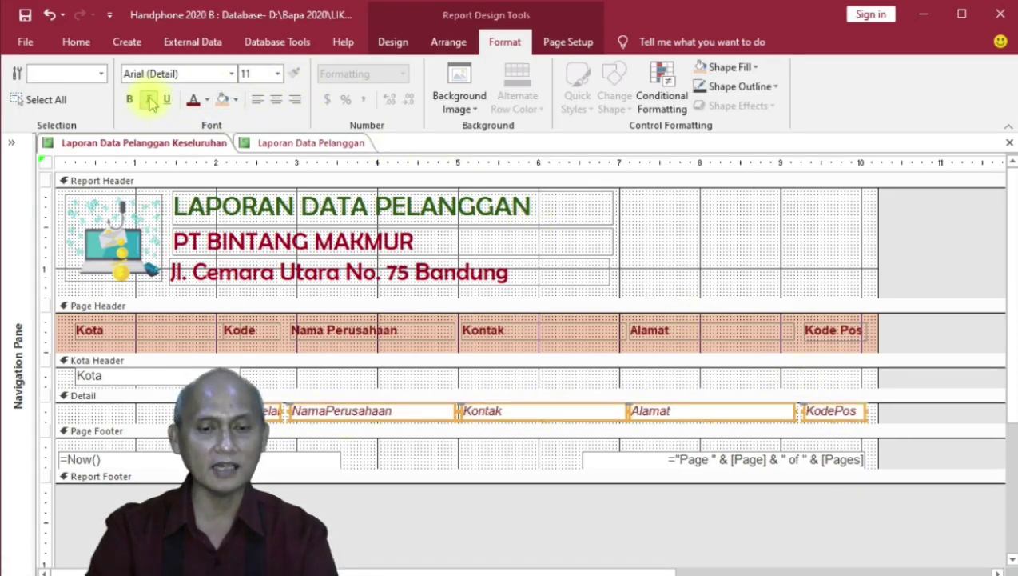
pyautogui.click(320, 421)
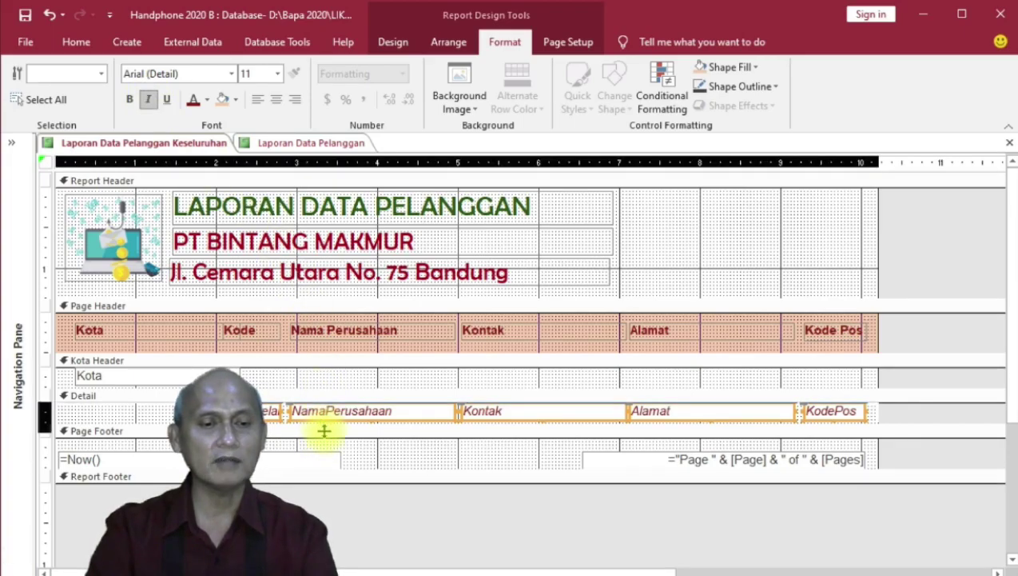
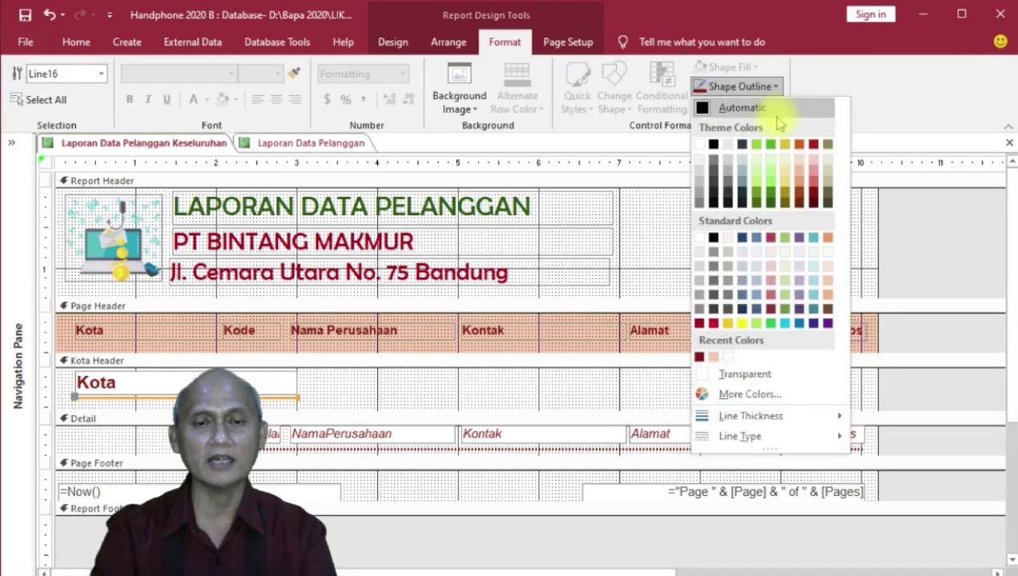
# Color the line beneath the Kota field in the Kota Header dark red and make it thicker.
pyautogui.click(812, 194)
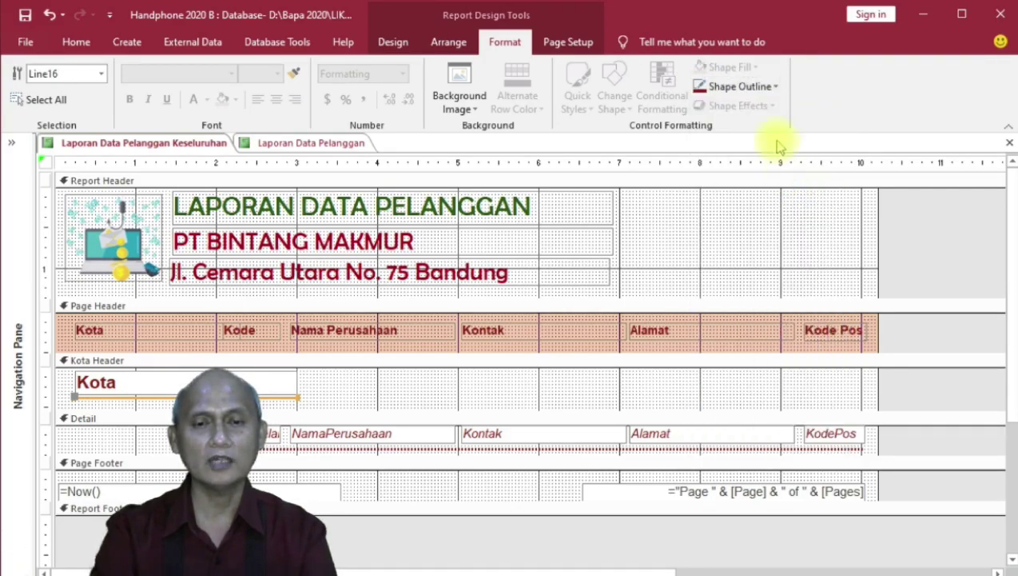
pyautogui.click(775, 86)
pyautogui.moveTo(799, 415)
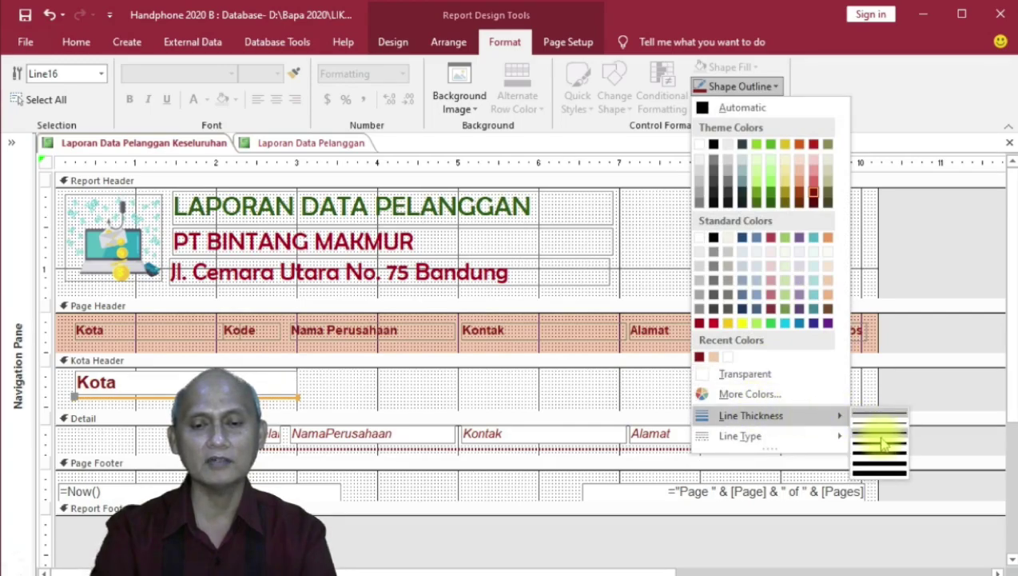
pyautogui.click(879, 448)
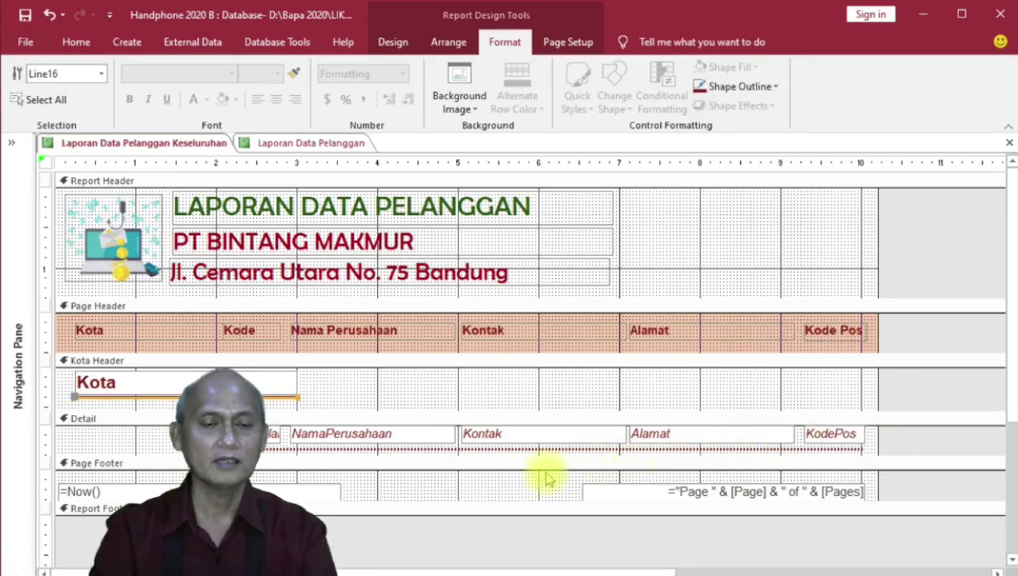
# Delete the =Now() date box from the Page Footer.
pyautogui.click(484, 489)
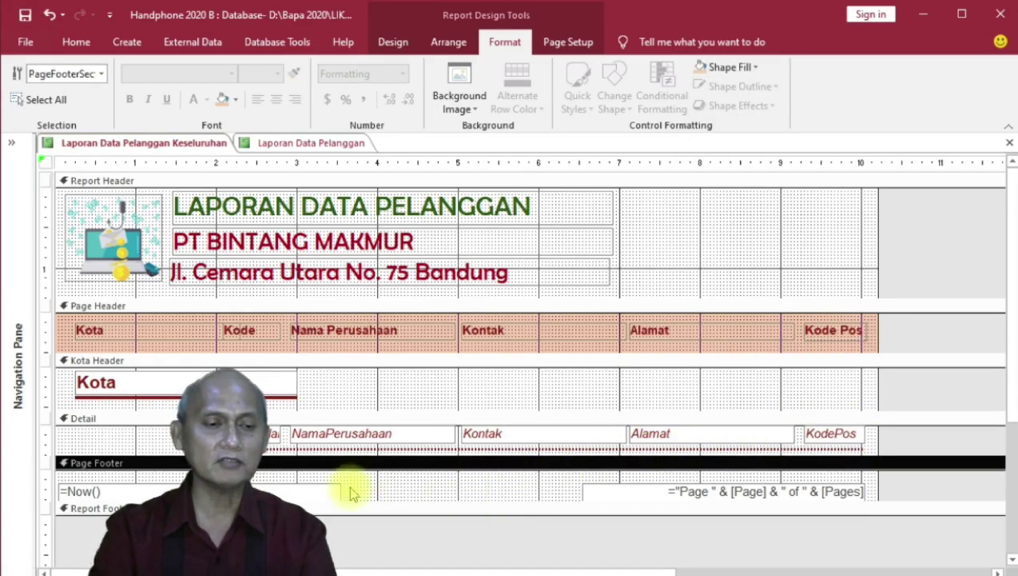
pyautogui.click(290, 491)
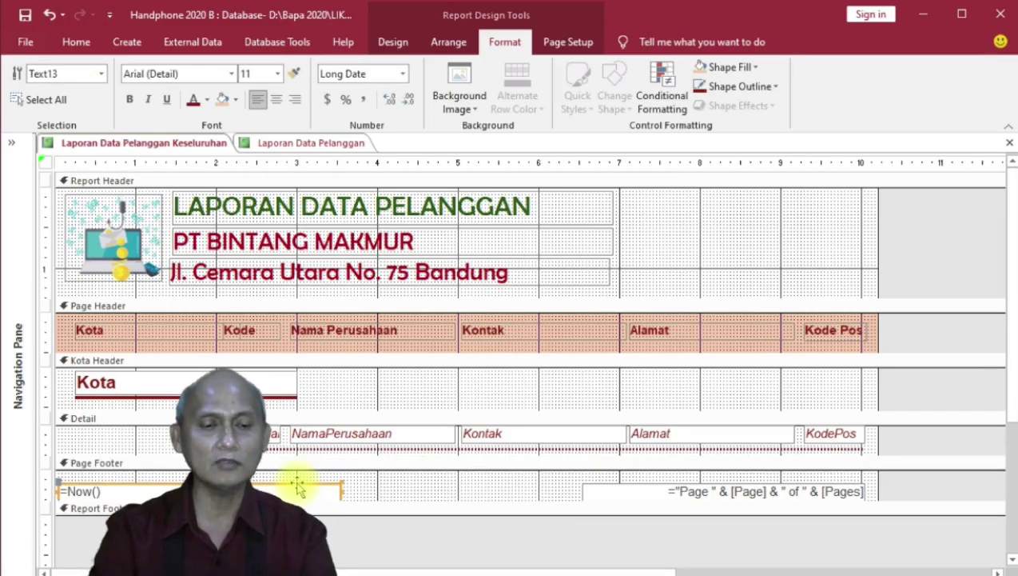
pyautogui.press('Delete')
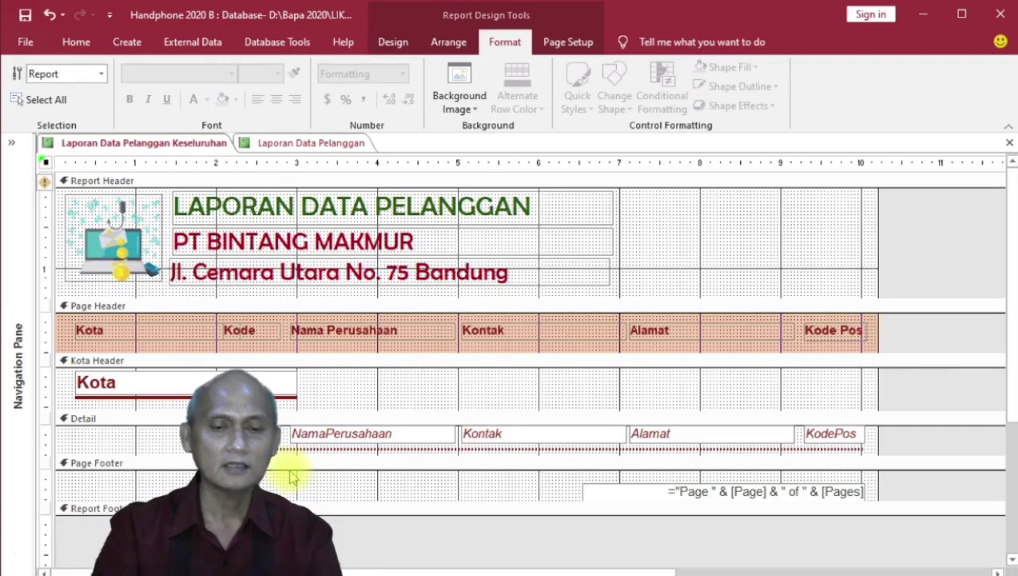
# Move the page-number box up slightly within the Page Footer so its full height fits in the section.
pyautogui.click(621, 489)
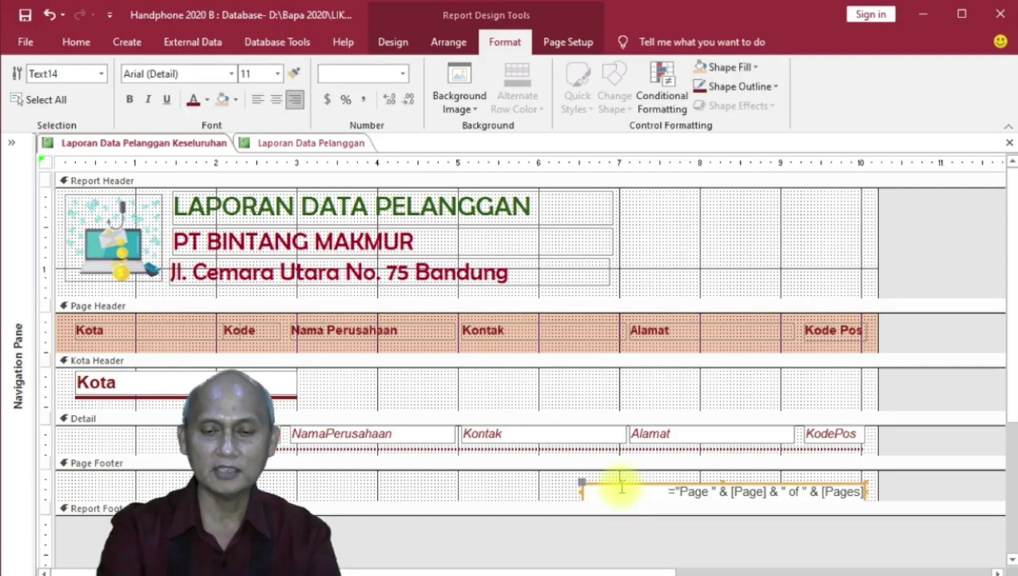
pyautogui.moveTo(622, 488); pyautogui.dragTo(622, 481)
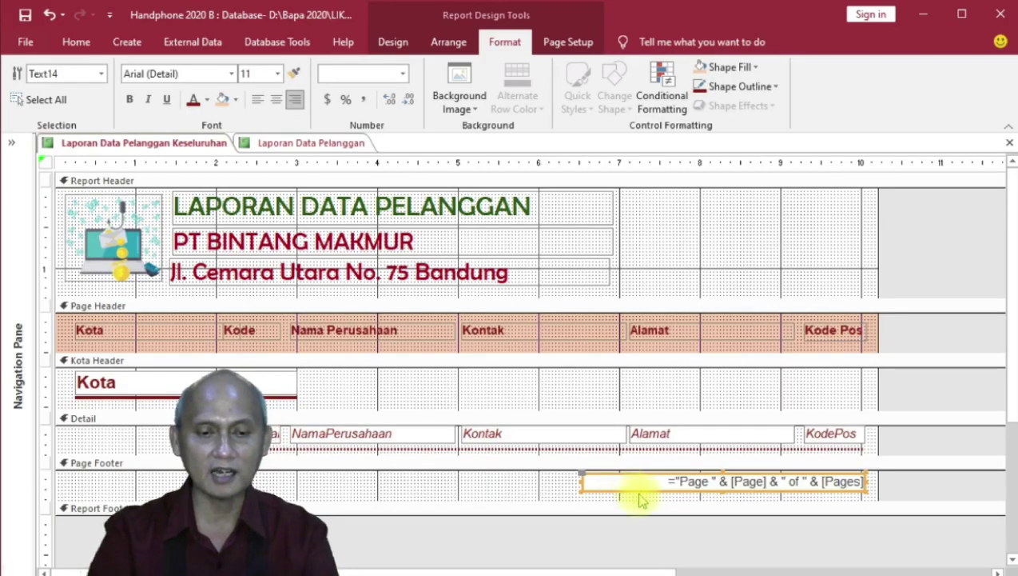
pyautogui.click(557, 487)
# Change the page-number expression to ="Hal " & [Page] & " dari " & [Pages].
pyautogui.click(687, 481)
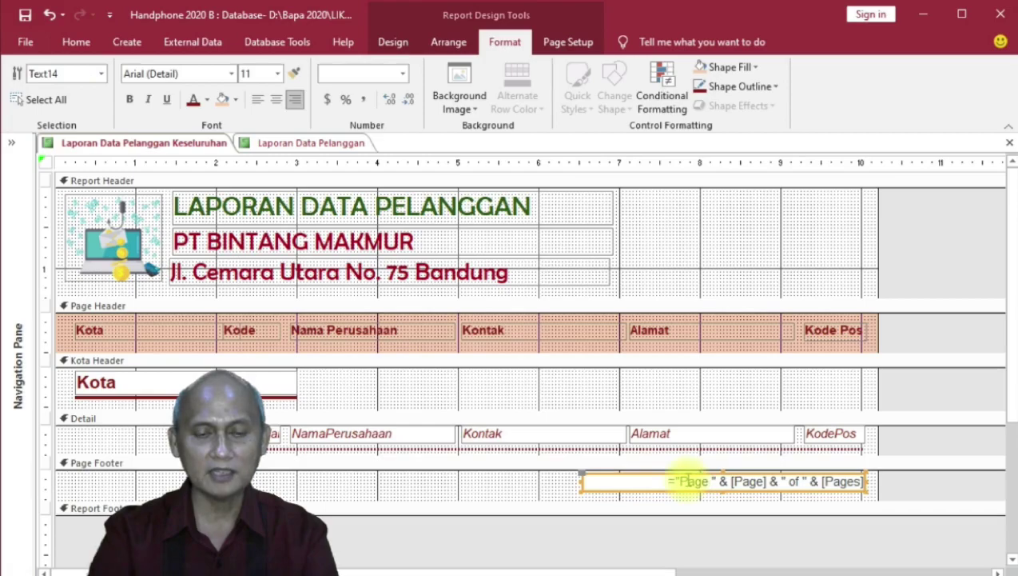
pyautogui.click(689, 480)
pyautogui.doubleClick(611, 480)
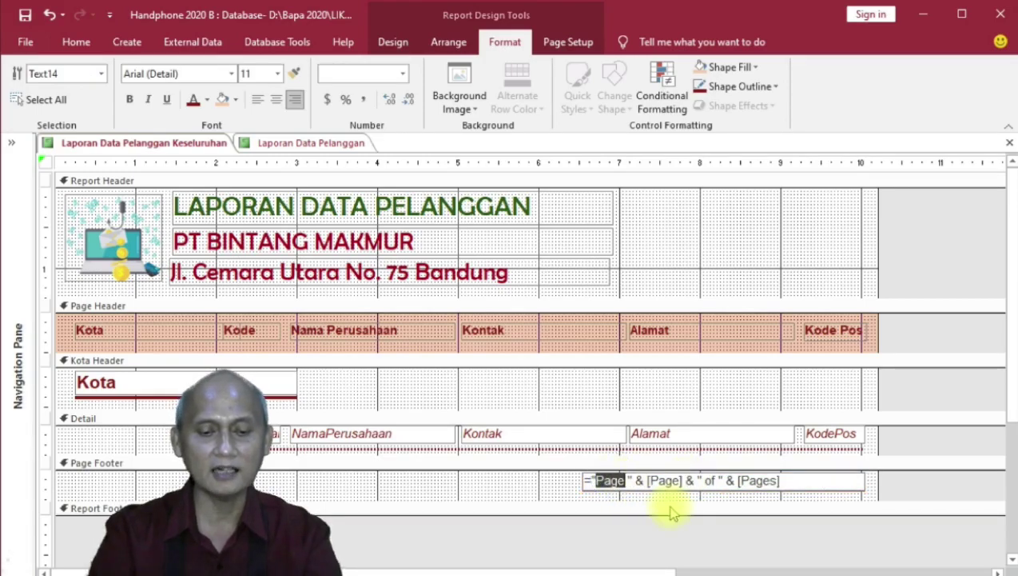
pyautogui.write('Hal')
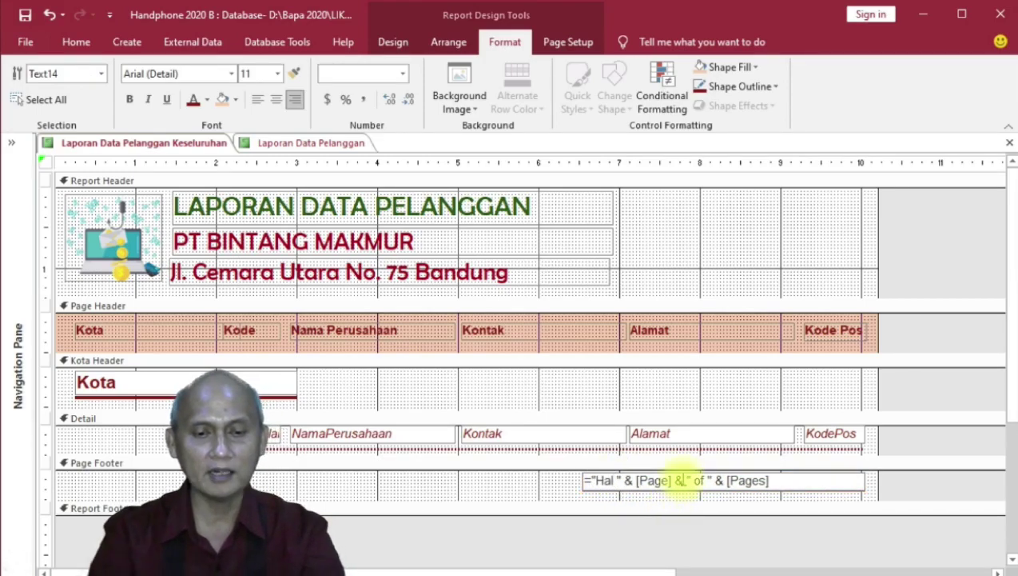
pyautogui.doubleClick(697, 479)
pyautogui.write('dari')
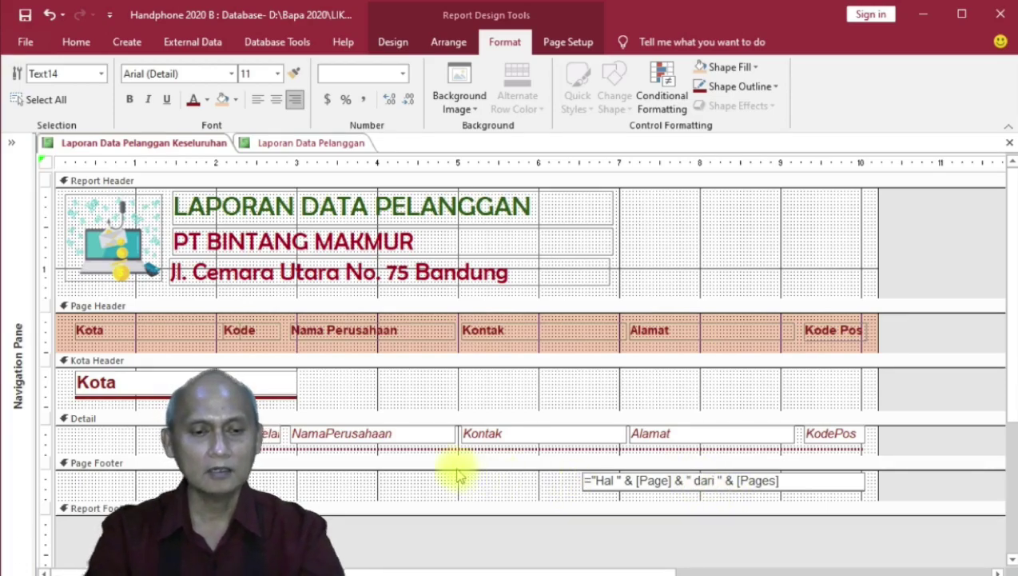
# Fill the Page Footer section and its page-number box with the same peach color as the Page Header.
pyautogui.click(454, 478)
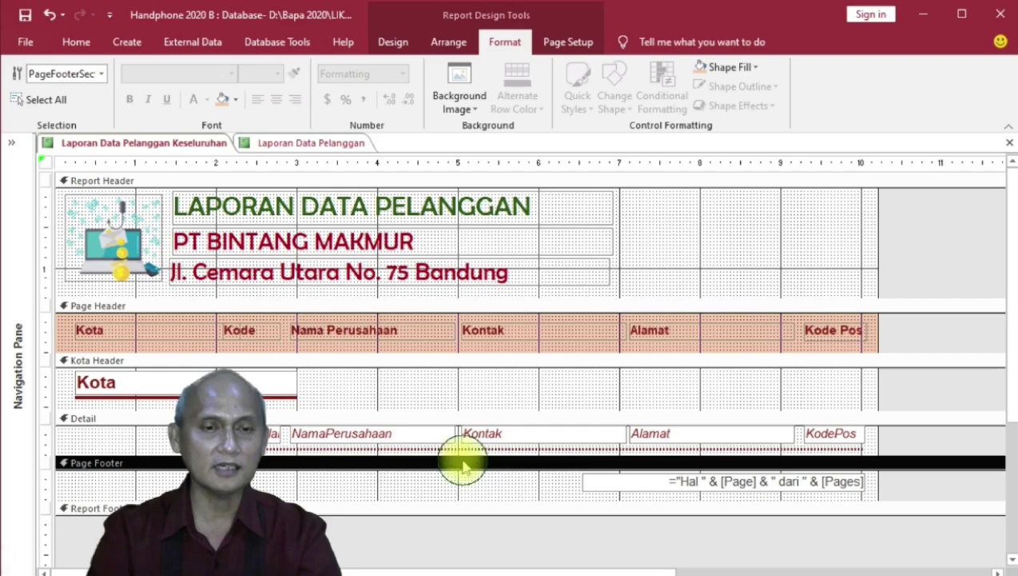
pyautogui.click(224, 99)
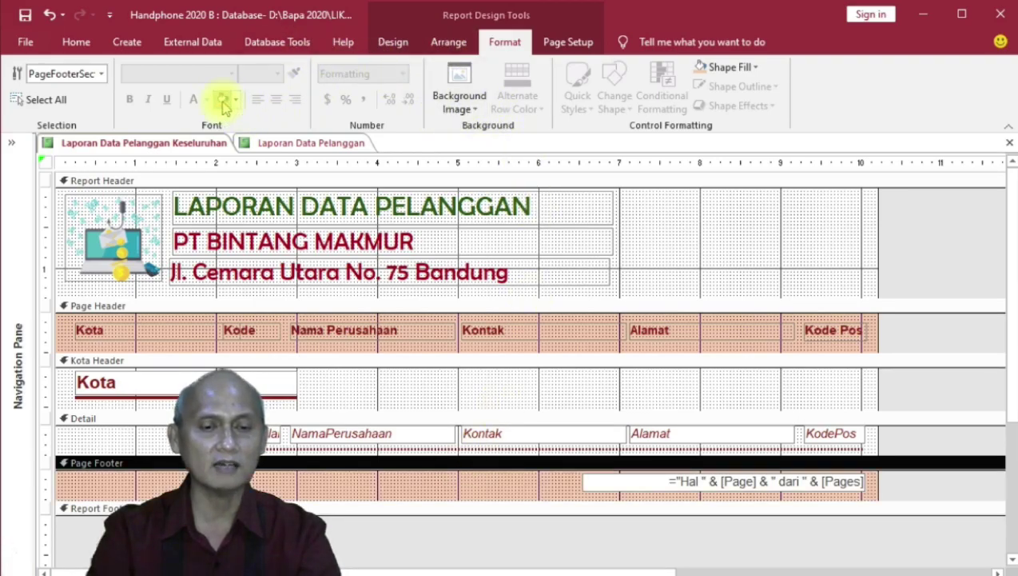
pyautogui.click(665, 480)
pyautogui.click(223, 99)
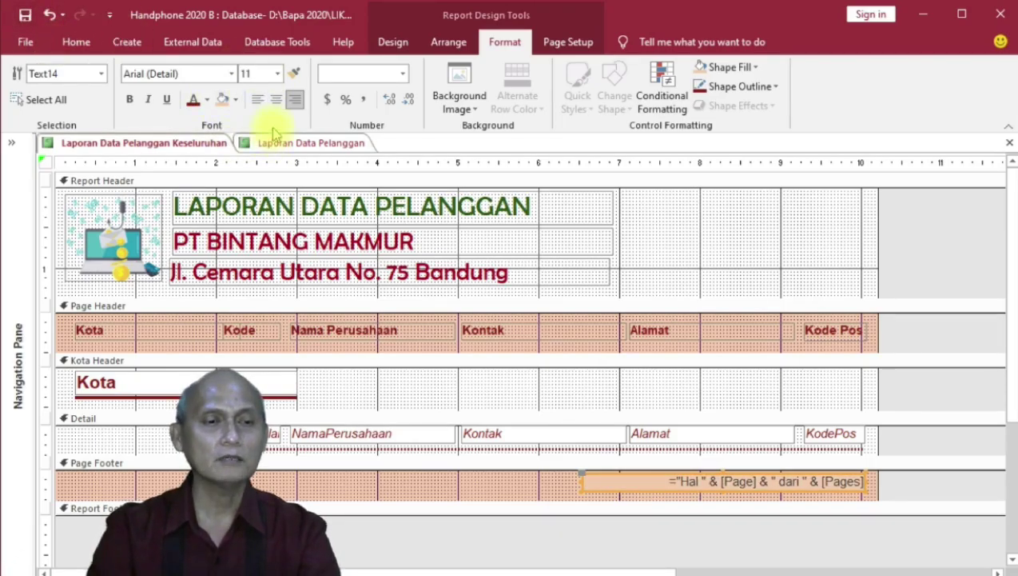
# Close the Laporan Data Pelanggan report and return to the design of Laporan Data Pelanggan Keseluruhan.
pyautogui.click(332, 147)
pyautogui.rightClick(346, 146)
pyautogui.click(384, 179)
pyautogui.click(170, 144)
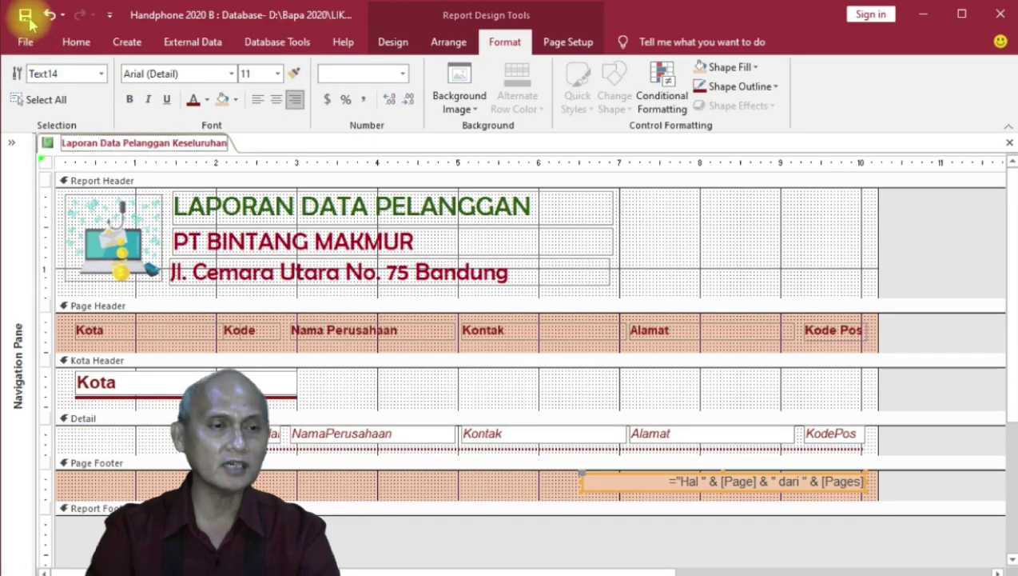
# Check the report in Print Preview as a whole page and as two pages side by side, and close the preview.
pyautogui.click(76, 42)
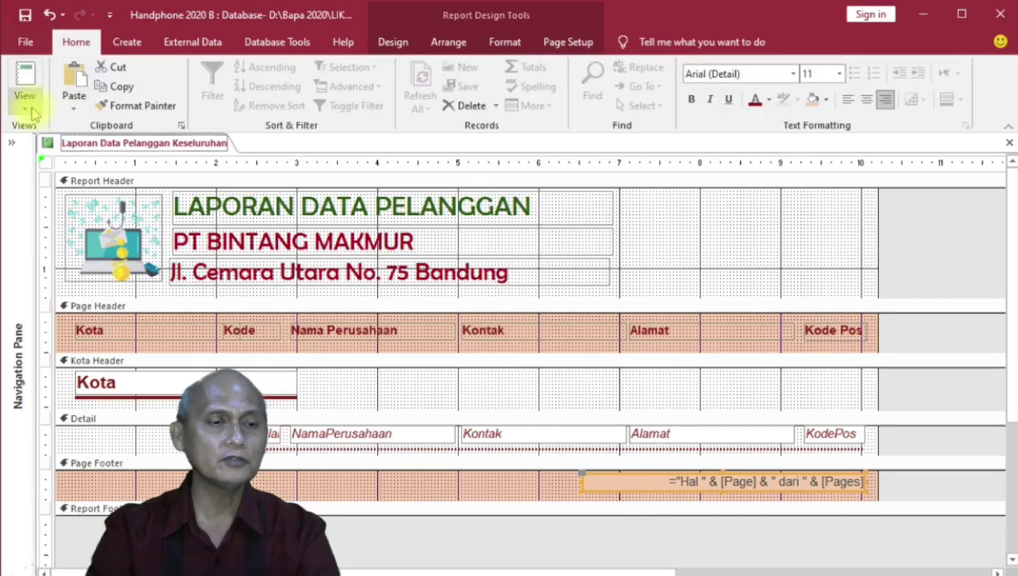
pyautogui.click(32, 113)
pyautogui.click(64, 169)
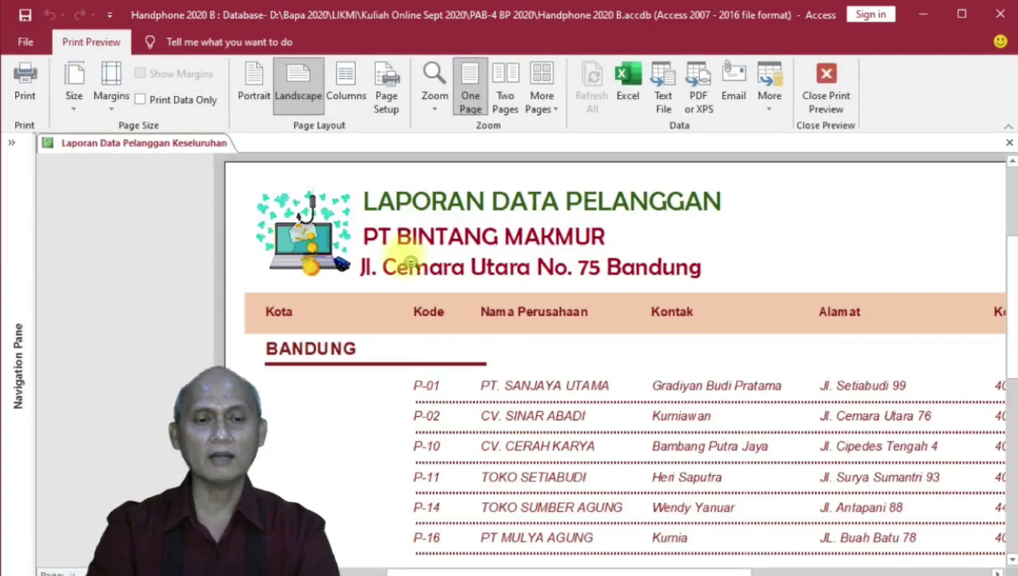
pyautogui.click(409, 262)
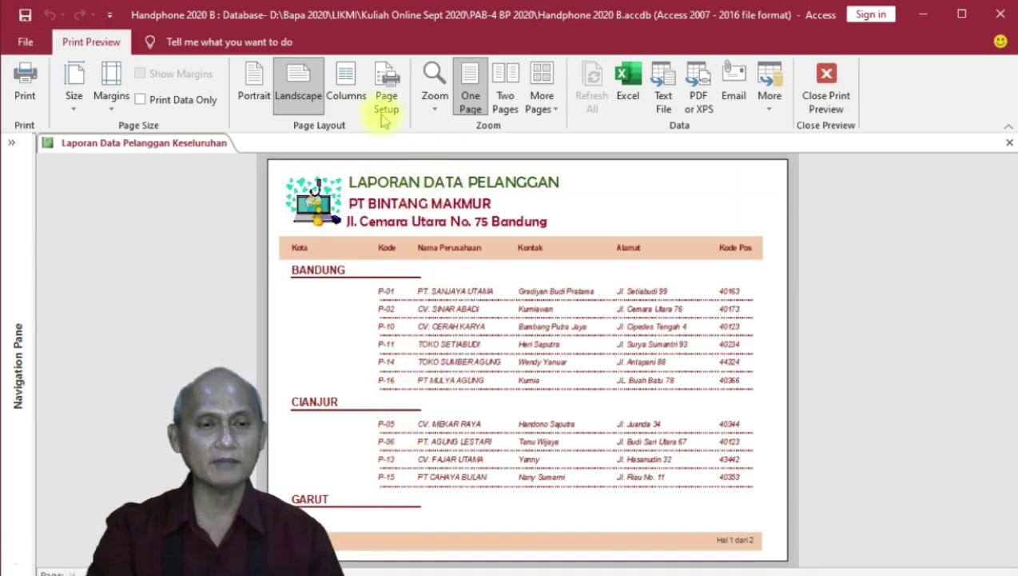
pyautogui.click(503, 92)
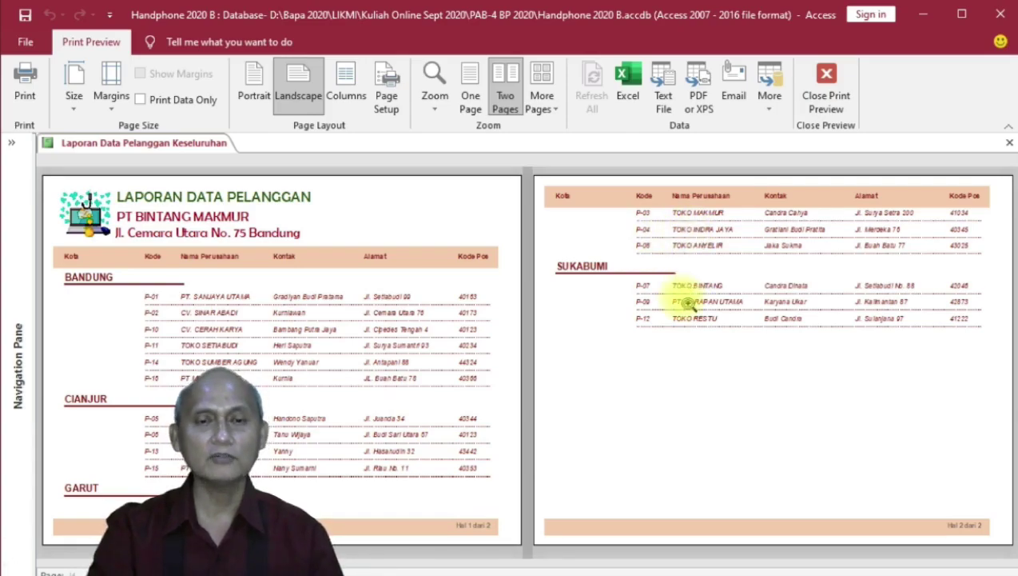
pyautogui.click(815, 106)
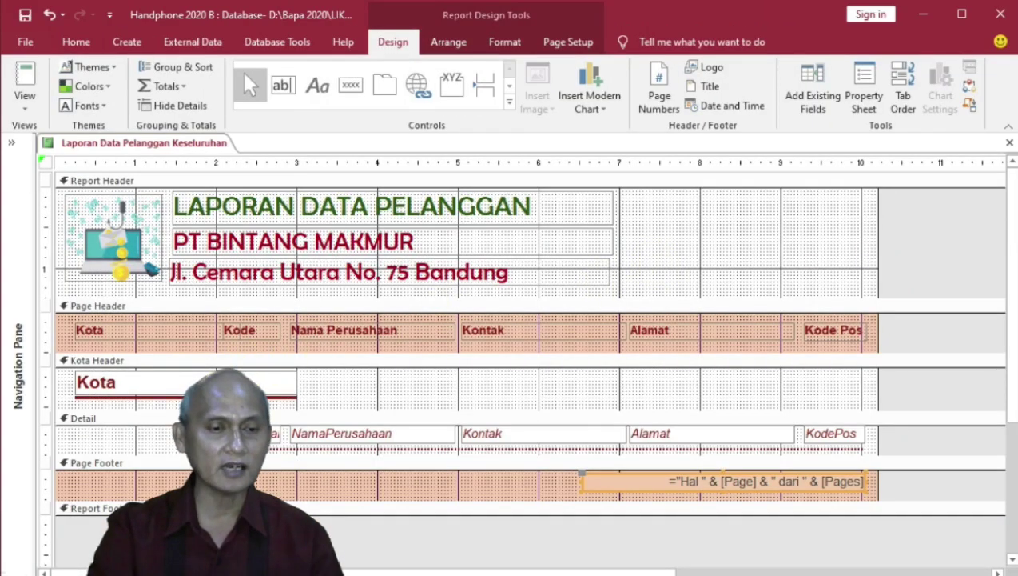
# Make the Kota Header section slightly taller and move the Kota field with its line down a little.
pyautogui.click(592, 389)
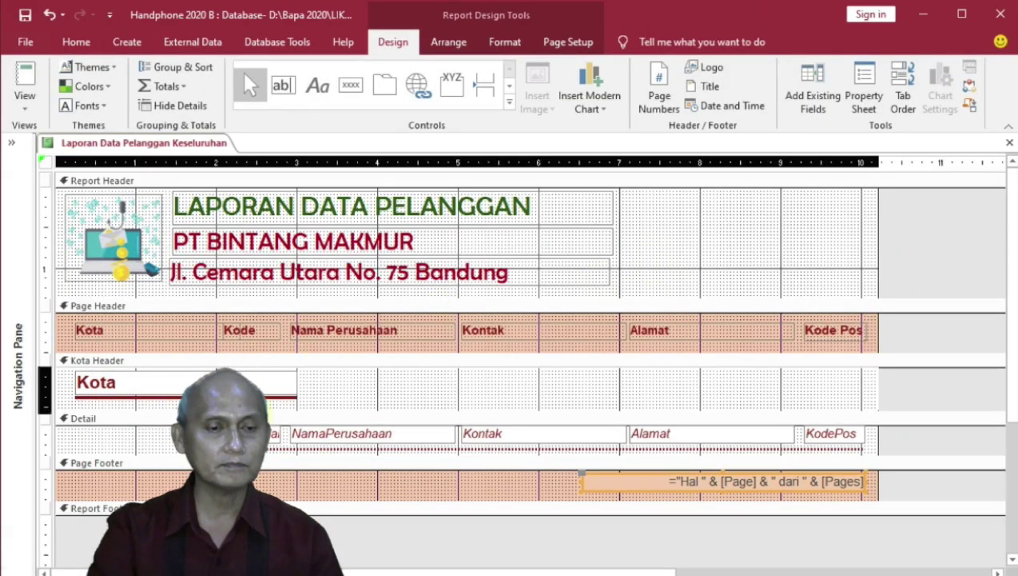
pyautogui.moveTo(346, 402); pyautogui.dragTo(160, 370)
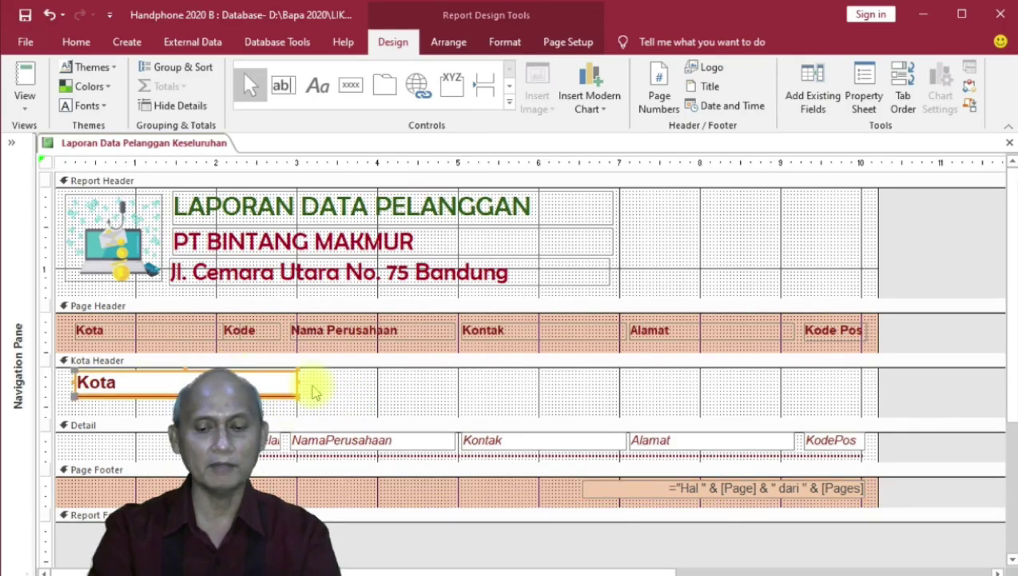
pyautogui.press('Down')
pyautogui.press('Down')
pyautogui.press('Down')
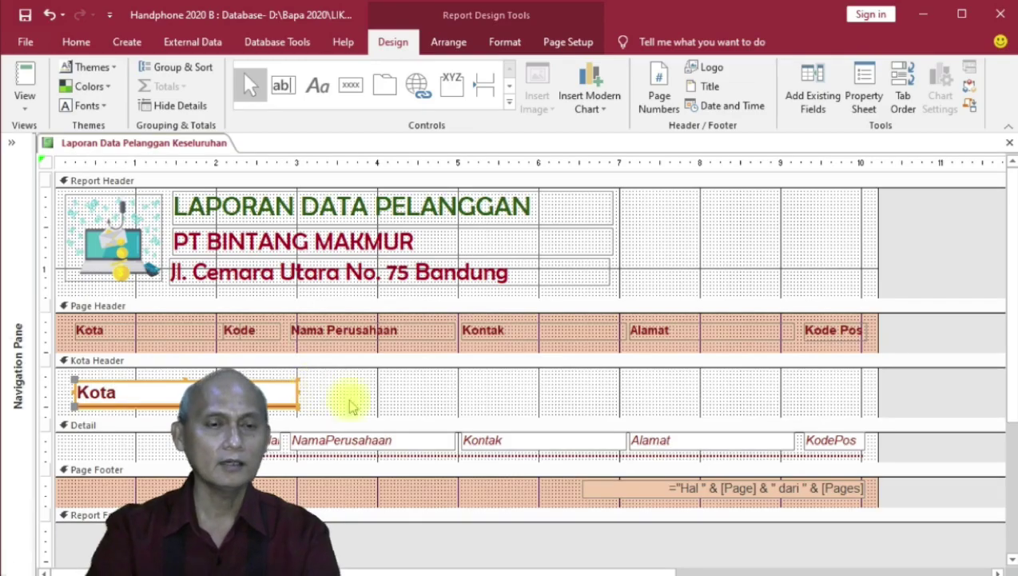
# Preview the report for printing again, examine the Kota group spacing across both pages, and return to the design.
pyautogui.click(74, 43)
pyautogui.click(24, 102)
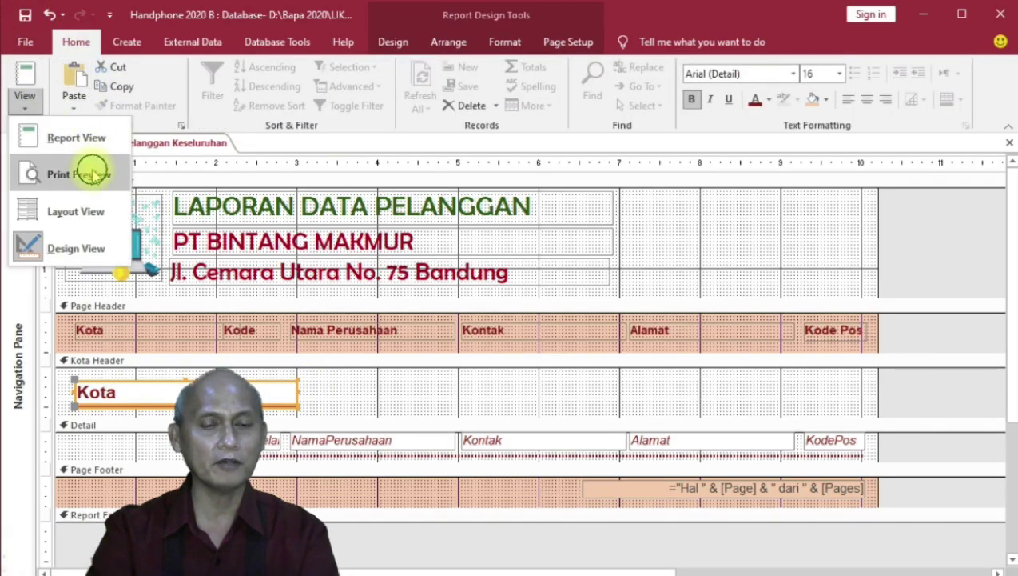
pyautogui.click(94, 174)
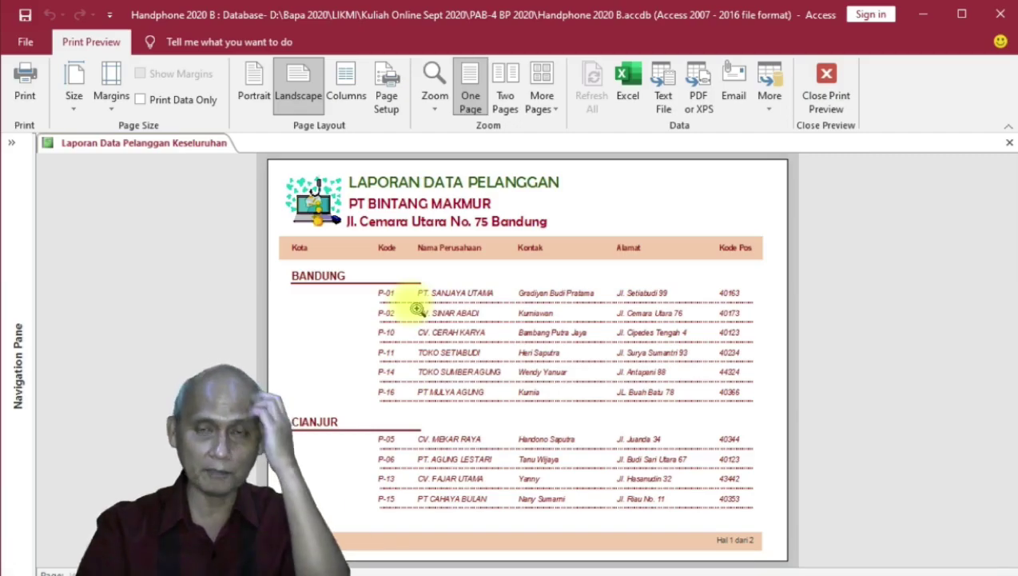
pyautogui.click(416, 308)
pyautogui.click(398, 296)
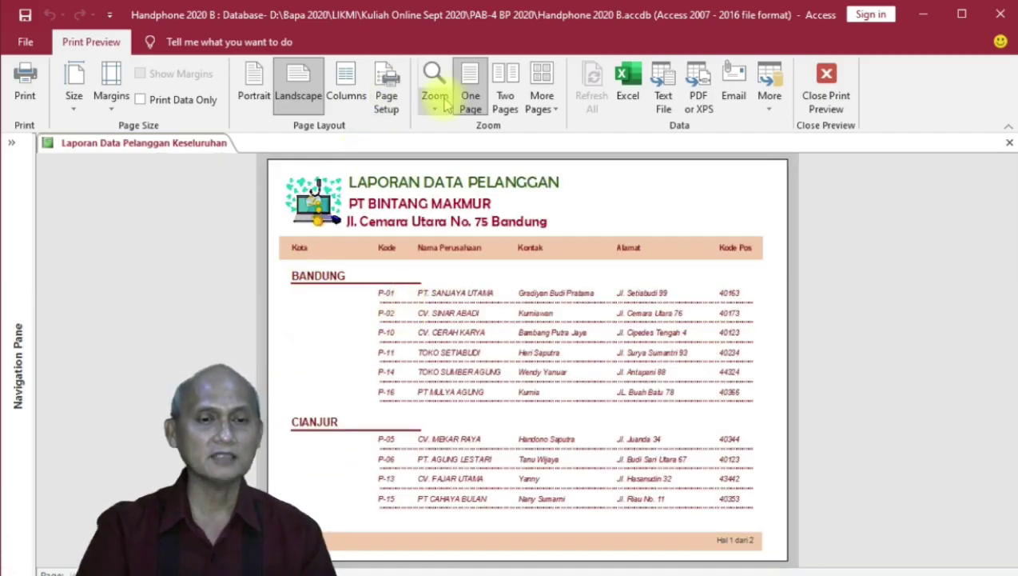
pyautogui.click(503, 89)
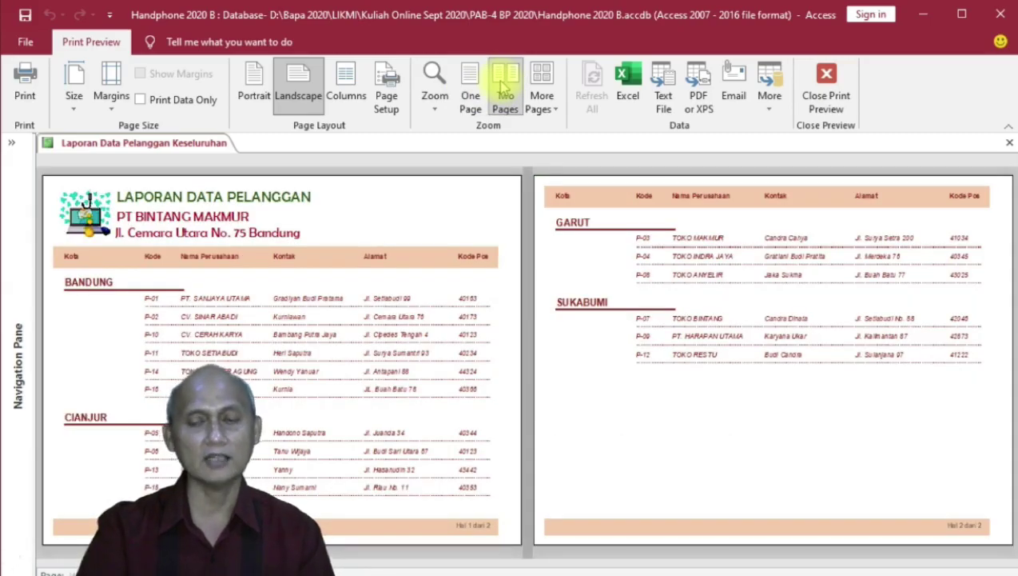
pyautogui.click(834, 88)
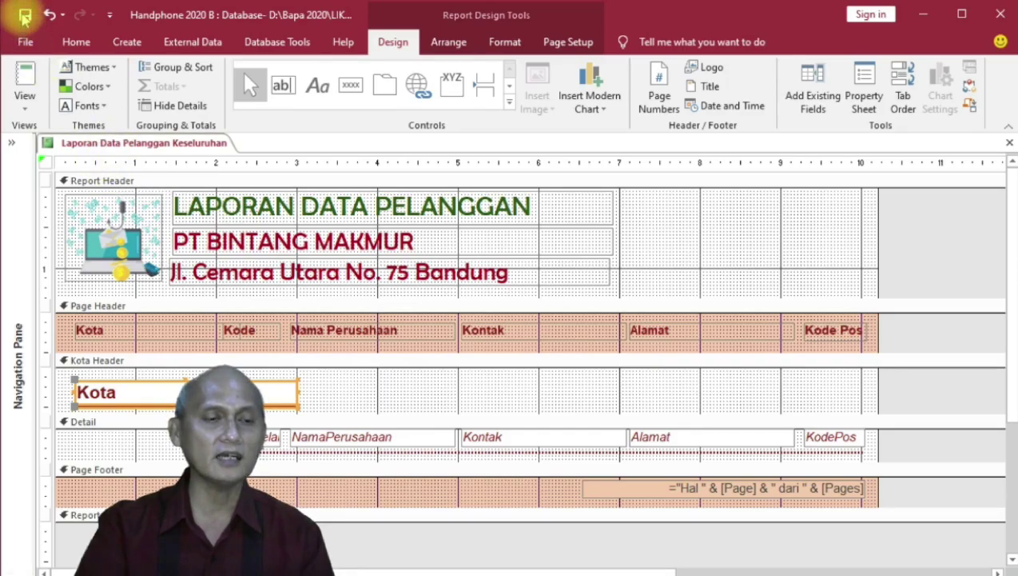
# Close the Laporan Data Pelanggan Keseluruhan report and show the list of all database objects.
pyautogui.rightClick(133, 145)
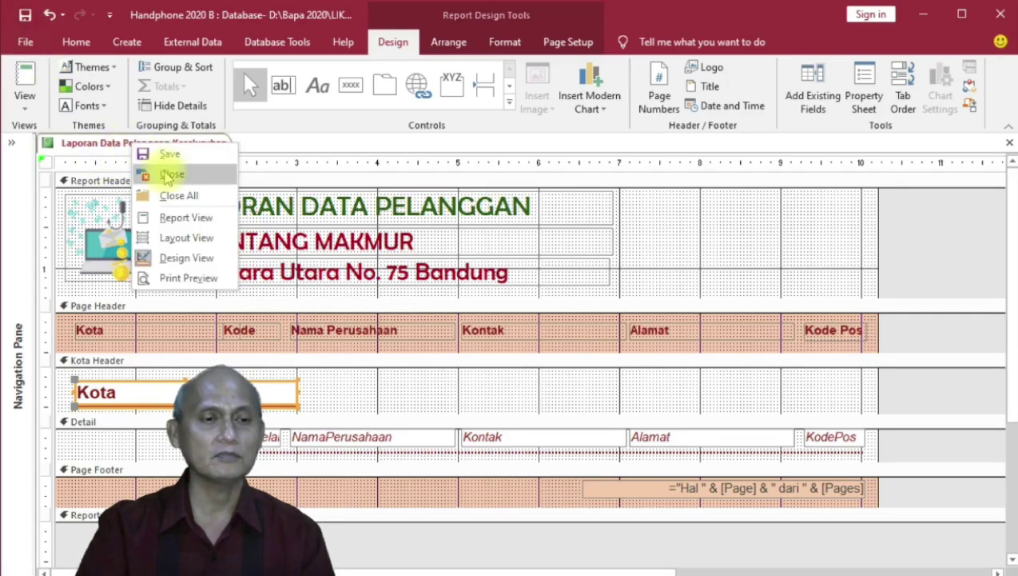
pyautogui.click(170, 175)
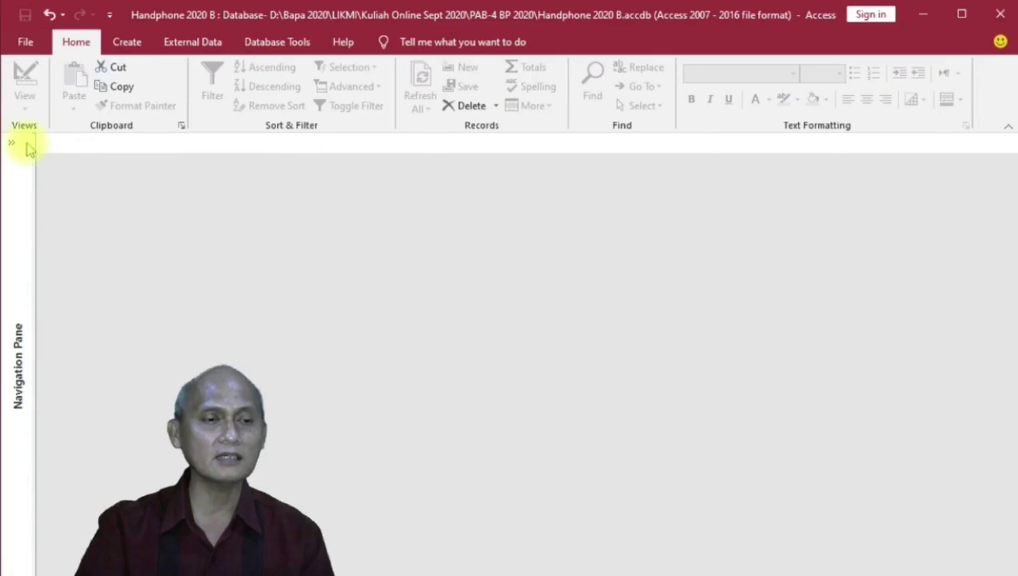
pyautogui.click(20, 144)
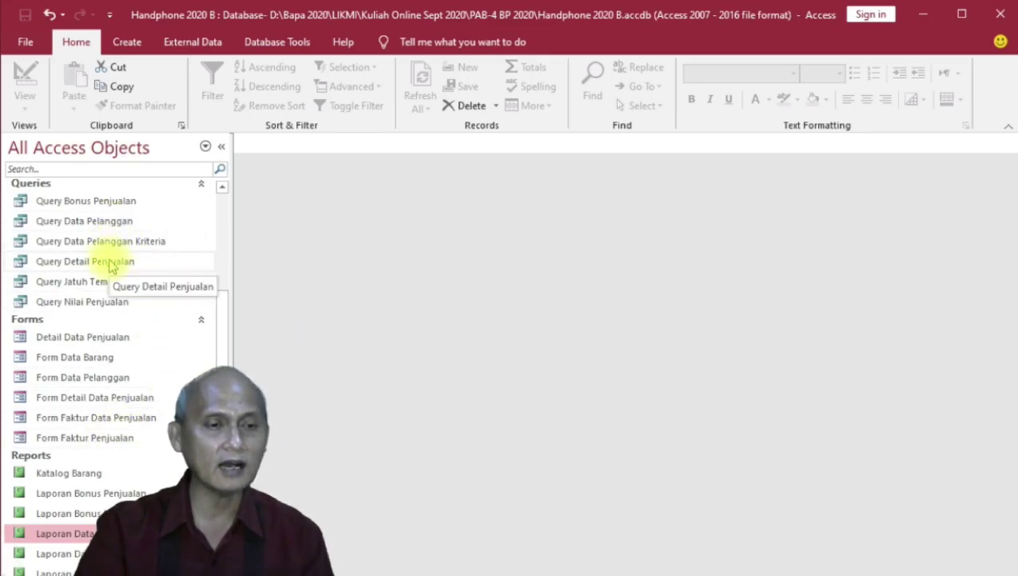
pyautogui.click(104, 223)
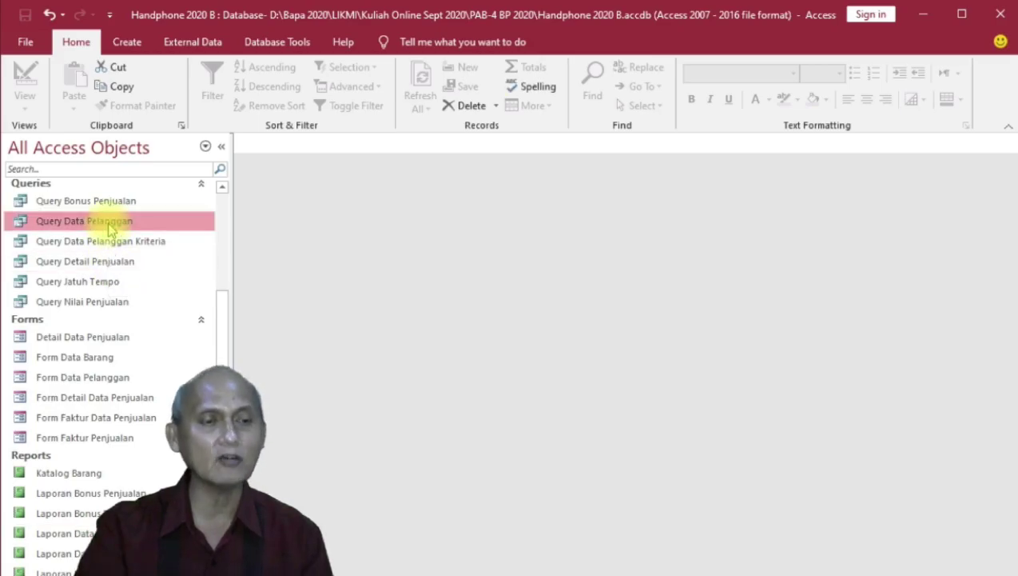
pyautogui.click(119, 240)
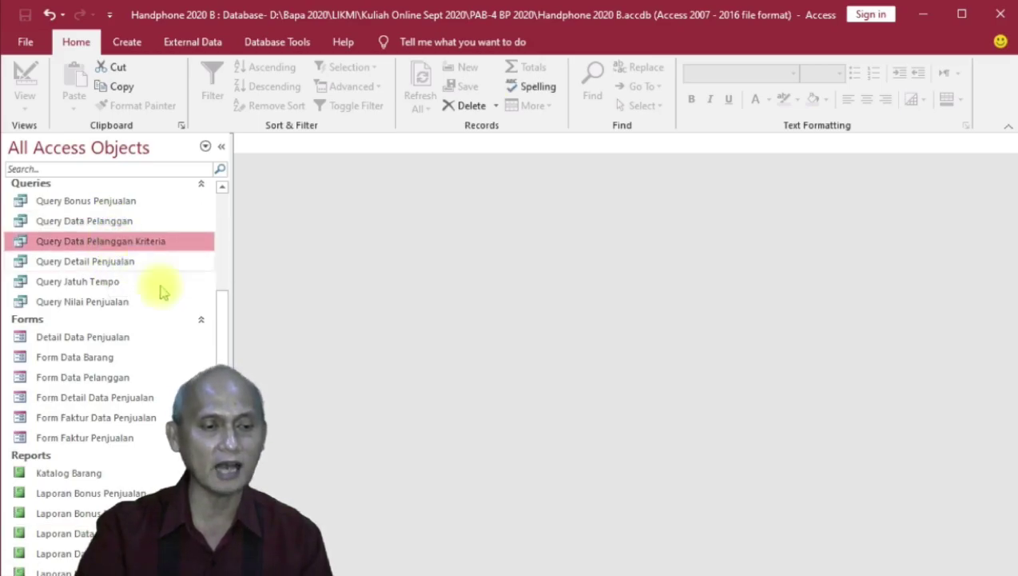
pyautogui.moveTo(221, 366); pyautogui.dragTo(221, 393)
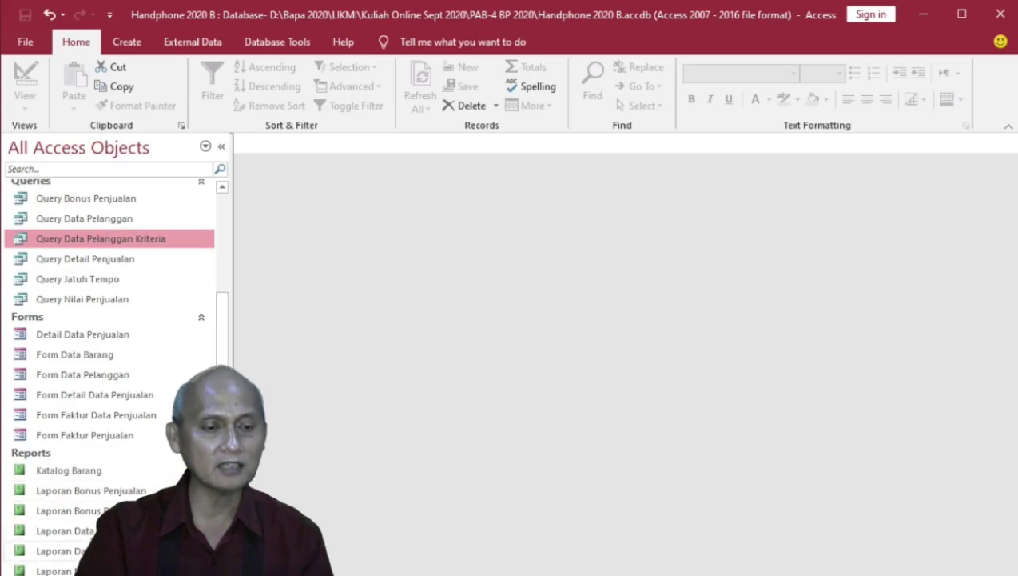
# Duplicate the Laporan Data Pelanggan Keseluruhan report under the name Laporan Data Pelanggan Kriteria.
pyautogui.click(104, 551)
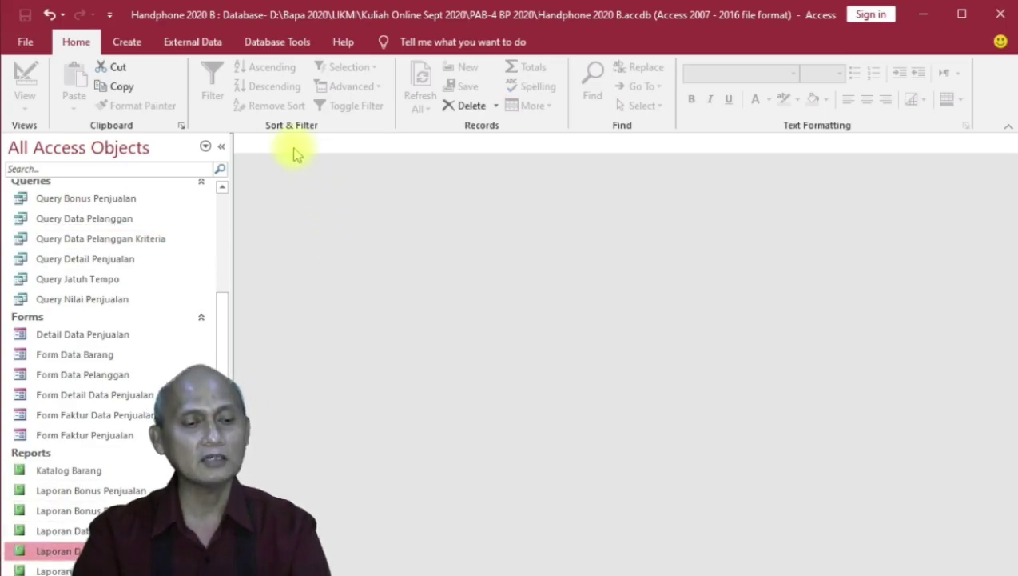
pyautogui.hotkey('ctrl', 'c')
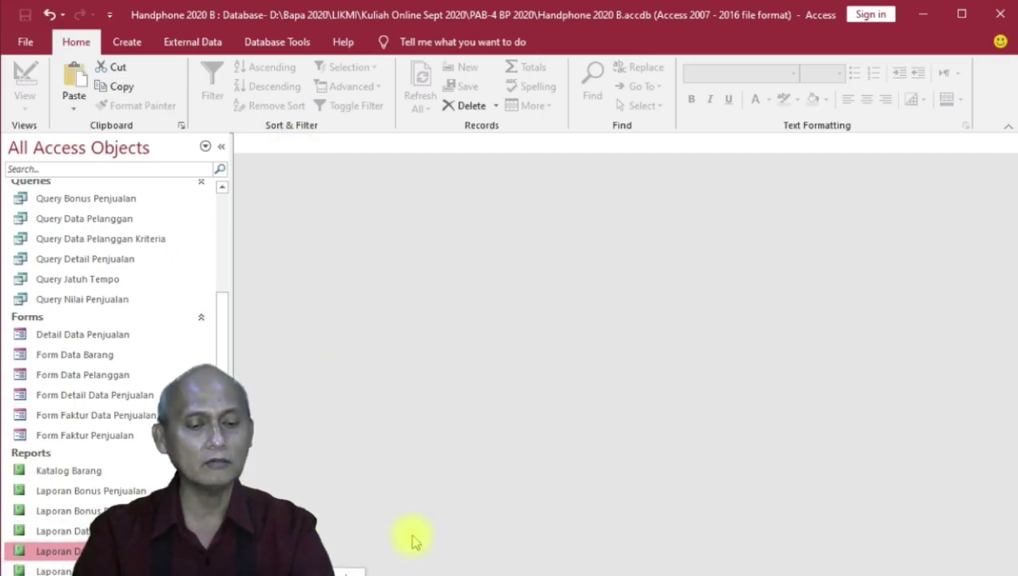
pyautogui.hotkey('ctrl', 'v')
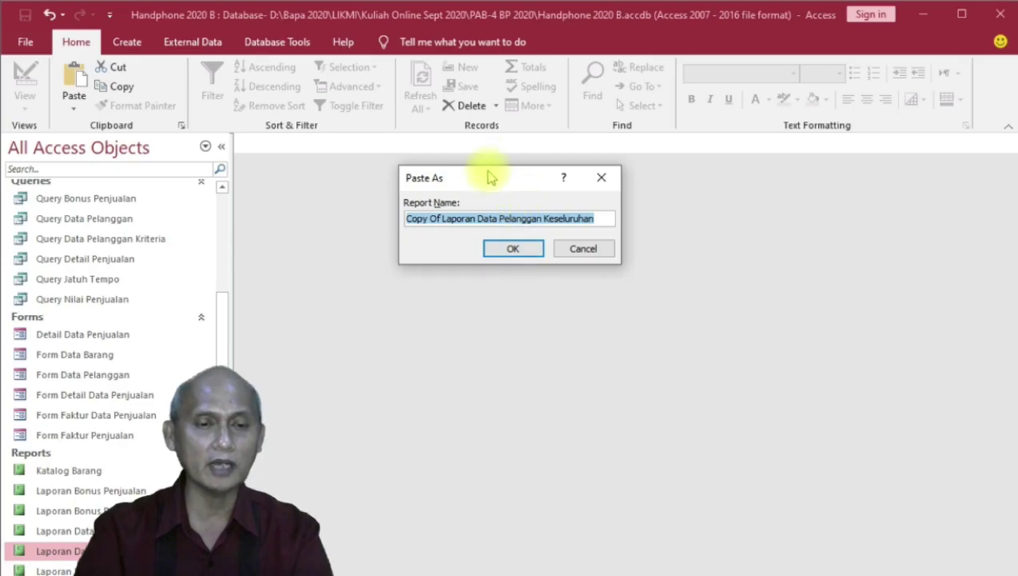
pyautogui.moveTo(491, 178); pyautogui.dragTo(497, 206)
pyautogui.click(450, 248)
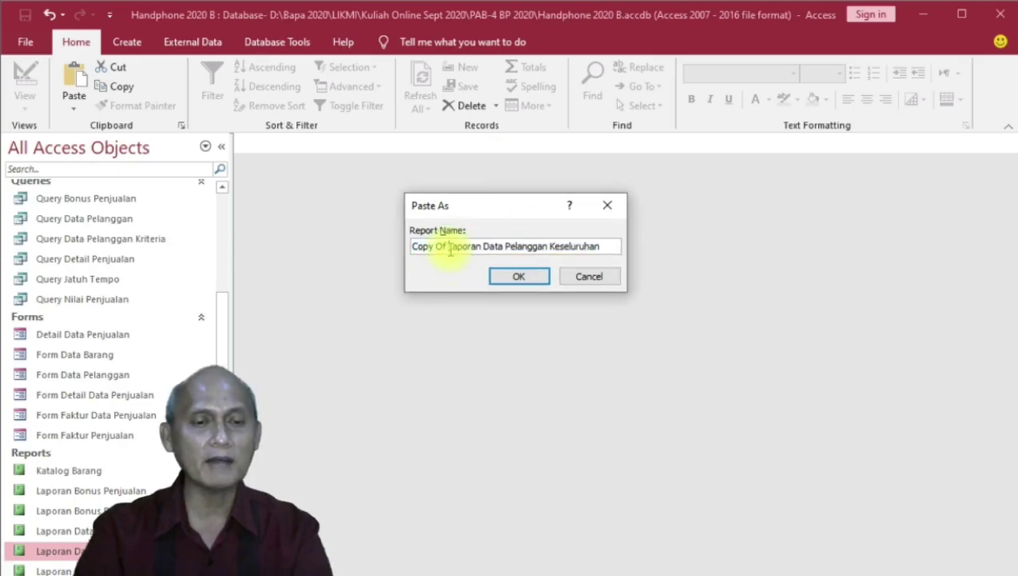
pyautogui.press('BackSpace')
pyautogui.press('BackSpace')
pyautogui.press('BackSpace')
pyautogui.press('BackSpace')
pyautogui.press('BackSpace')
pyautogui.press('BackSpace')
pyautogui.press('BackSpace')
pyautogui.press('BackSpace')
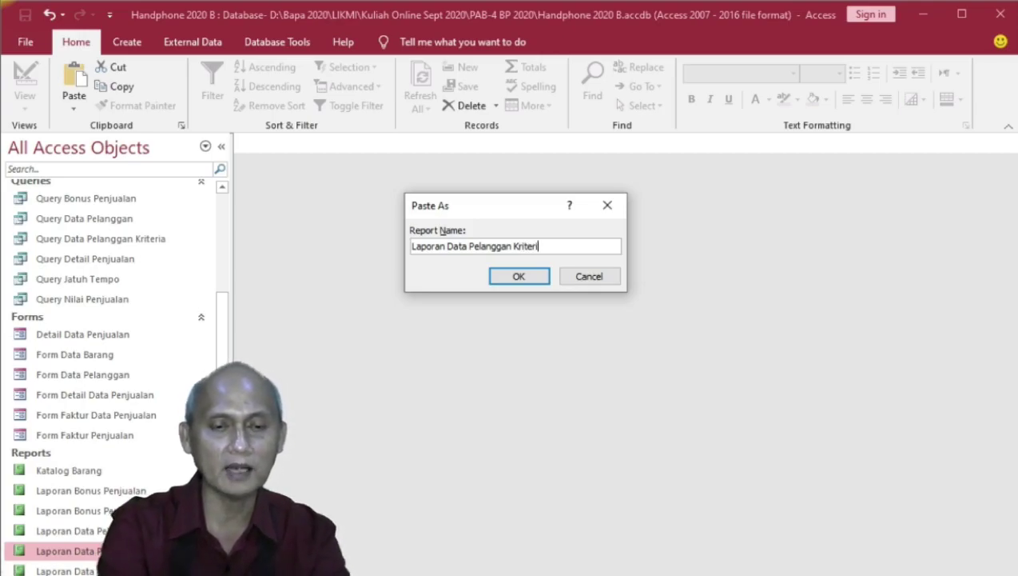
pyautogui.click(520, 275)
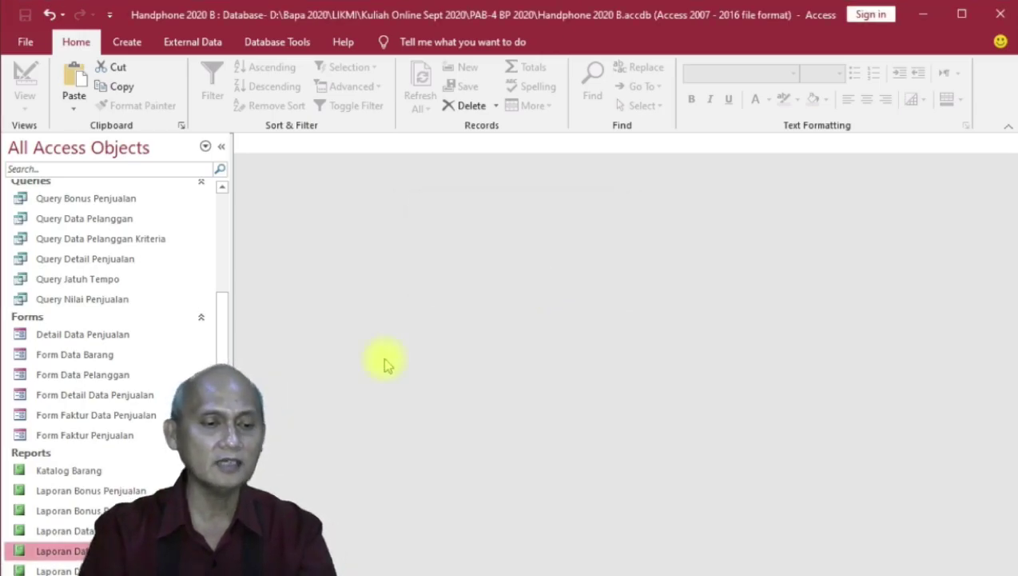
# Open the original Laporan Data Pelanggan Keseluruhan report and its Kriteria copy to compare them, and close both.
pyautogui.scroll(-1, 112, 376)
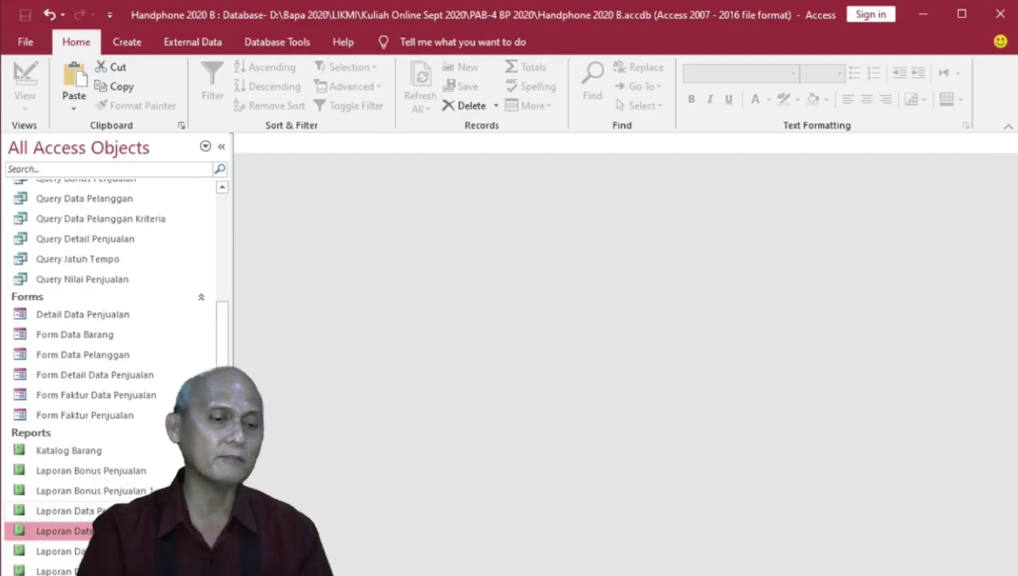
pyautogui.doubleClick(112, 531)
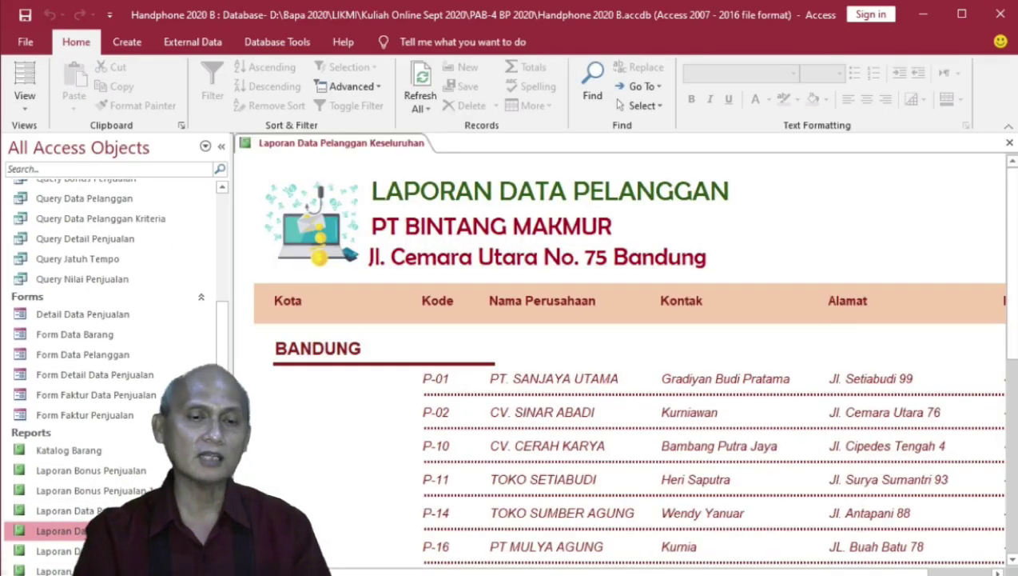
pyautogui.doubleClick(112, 551)
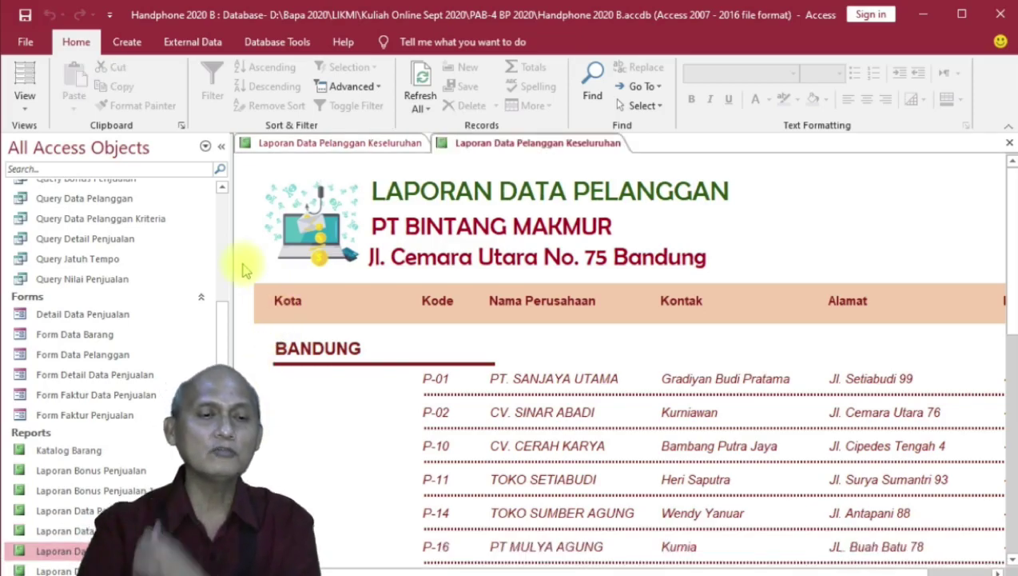
pyautogui.rightClick(344, 146)
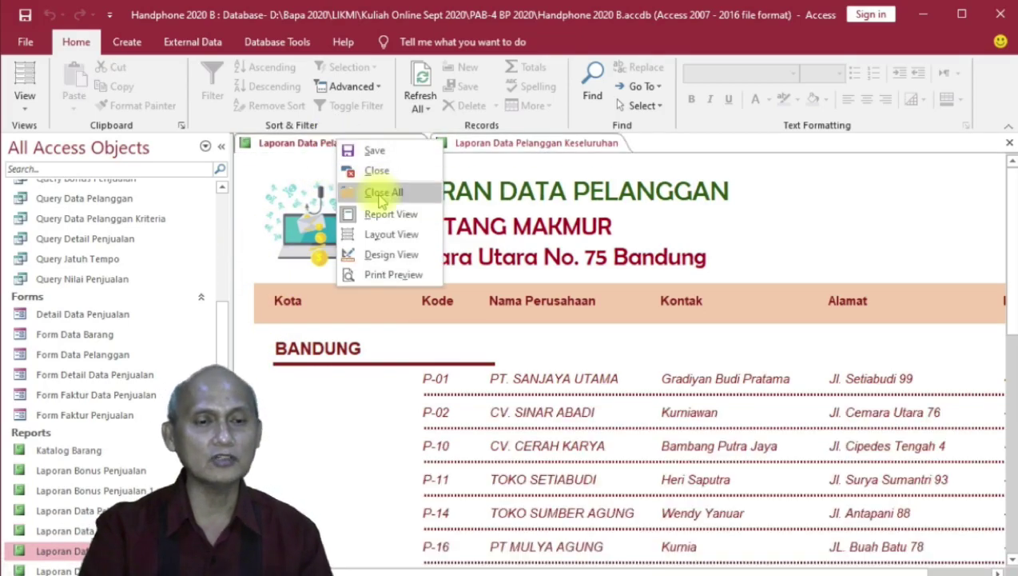
pyautogui.click(378, 193)
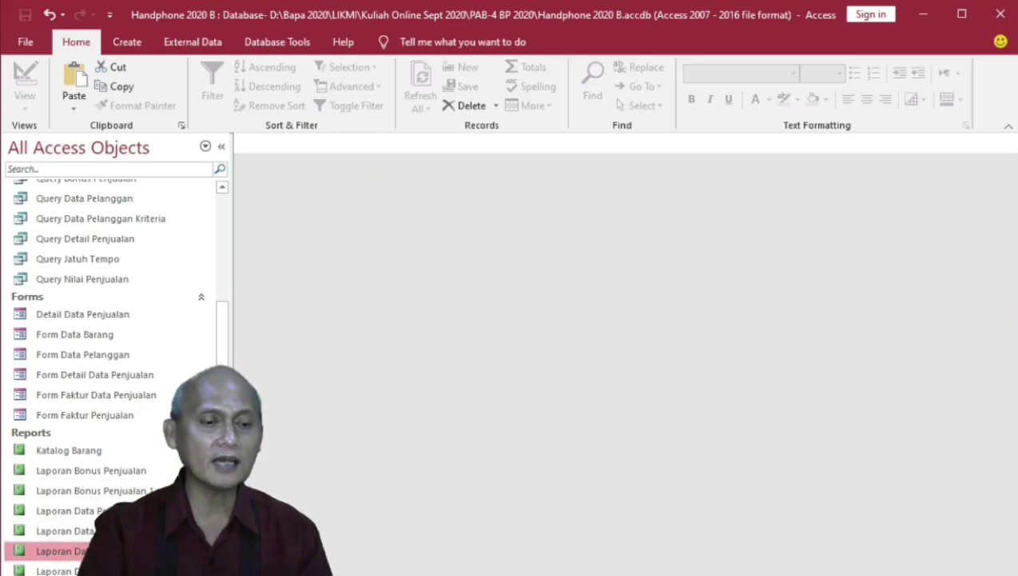
# Open the Laporan Data Pelanggan Kriteria report in Design view and show its property sheet wide enough to read the values.
pyautogui.doubleClick(56, 551)
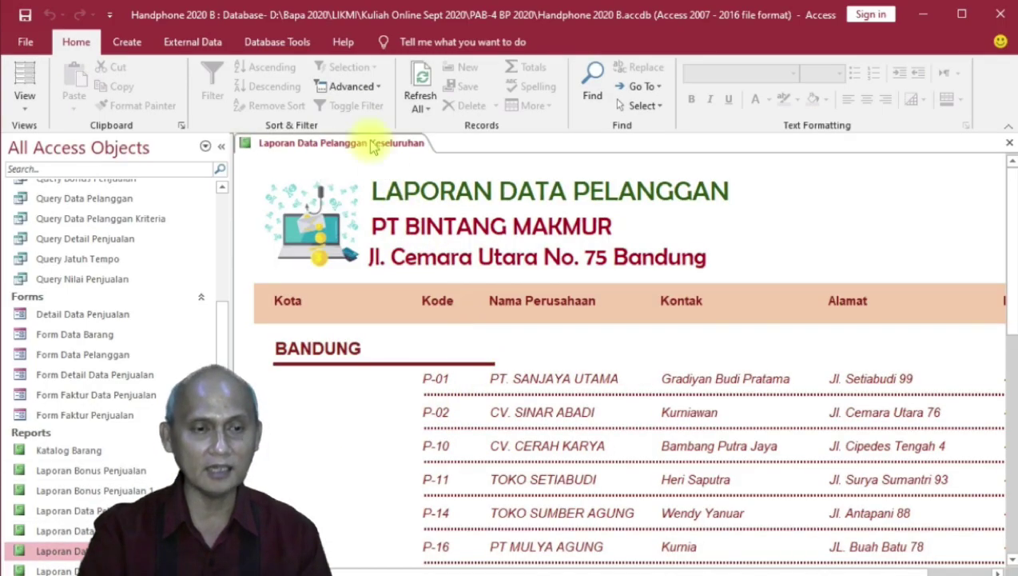
pyautogui.click(28, 100)
pyautogui.click(63, 244)
pyautogui.click(221, 152)
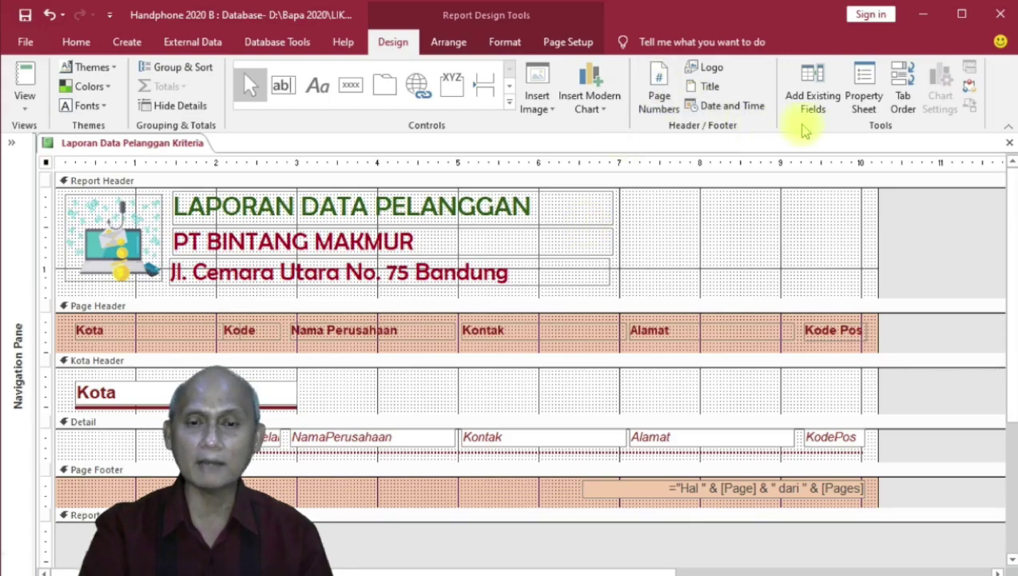
pyautogui.click(863, 95)
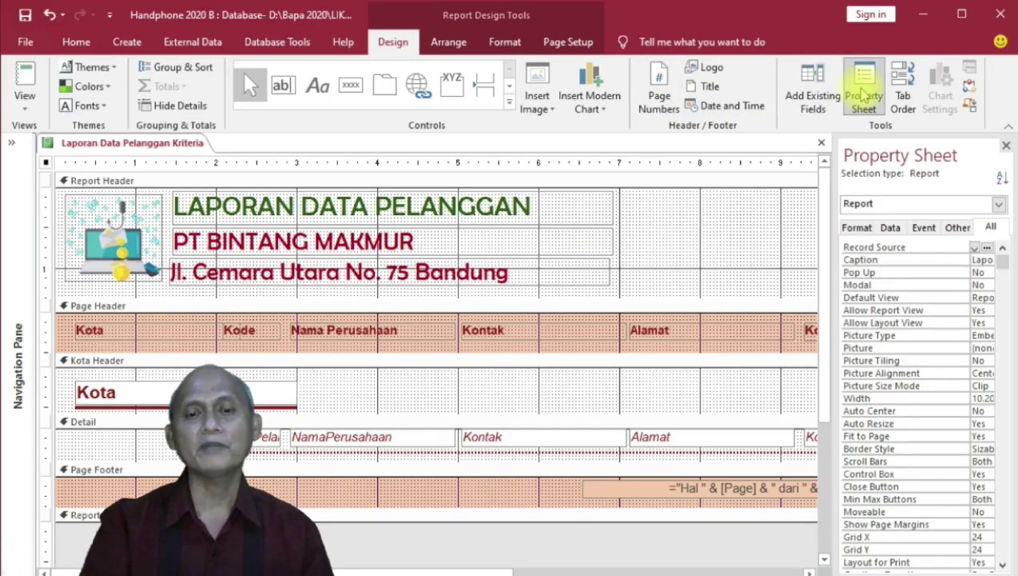
pyautogui.moveTo(836, 264); pyautogui.dragTo(724, 282)
pyautogui.click(149, 149)
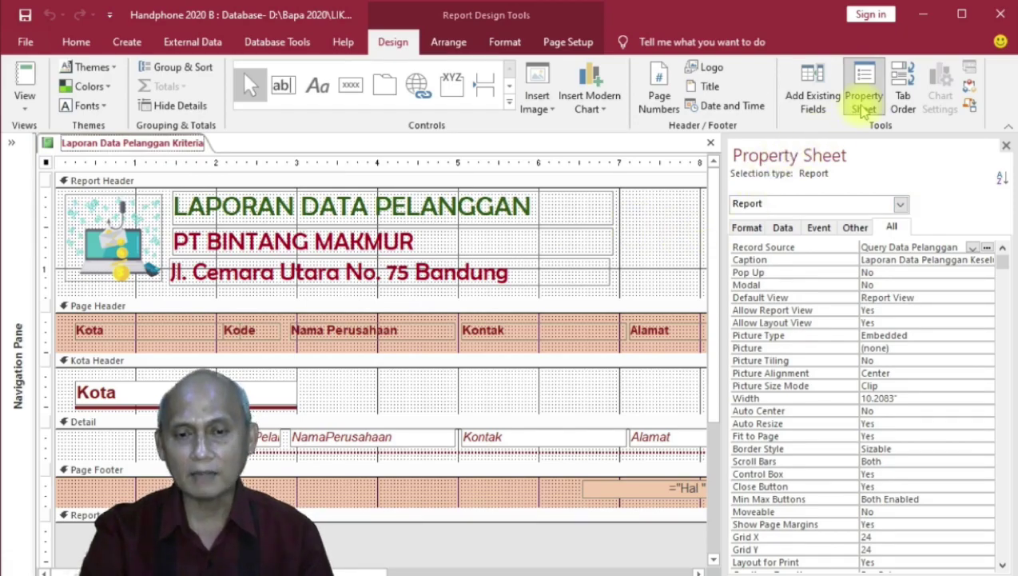
pyautogui.moveTo(722, 290); pyautogui.dragTo(645, 291)
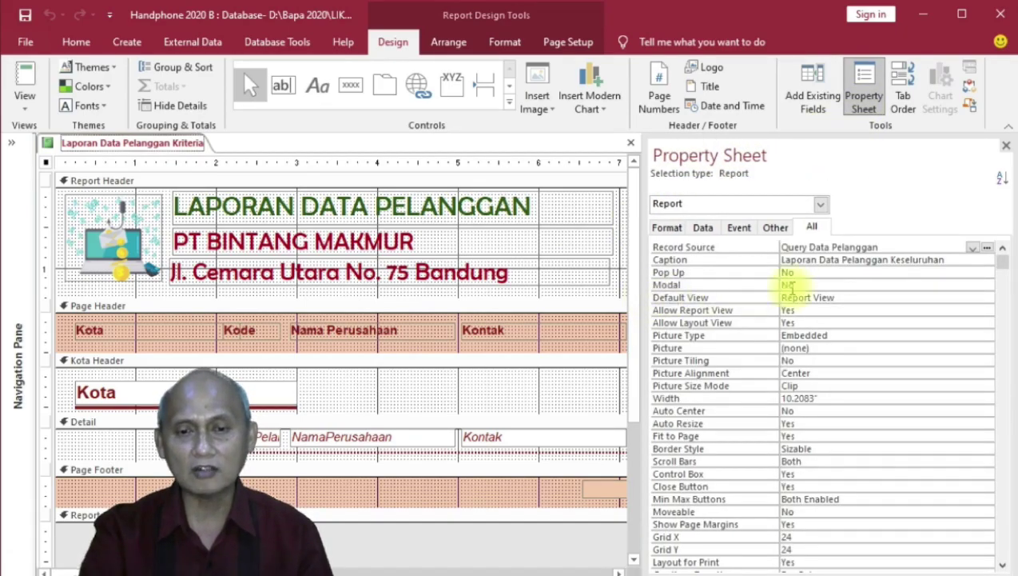
# Set the report's record source to Query Data Pelanggan Kriteria and close the property sheet.
pyautogui.click(875, 248)
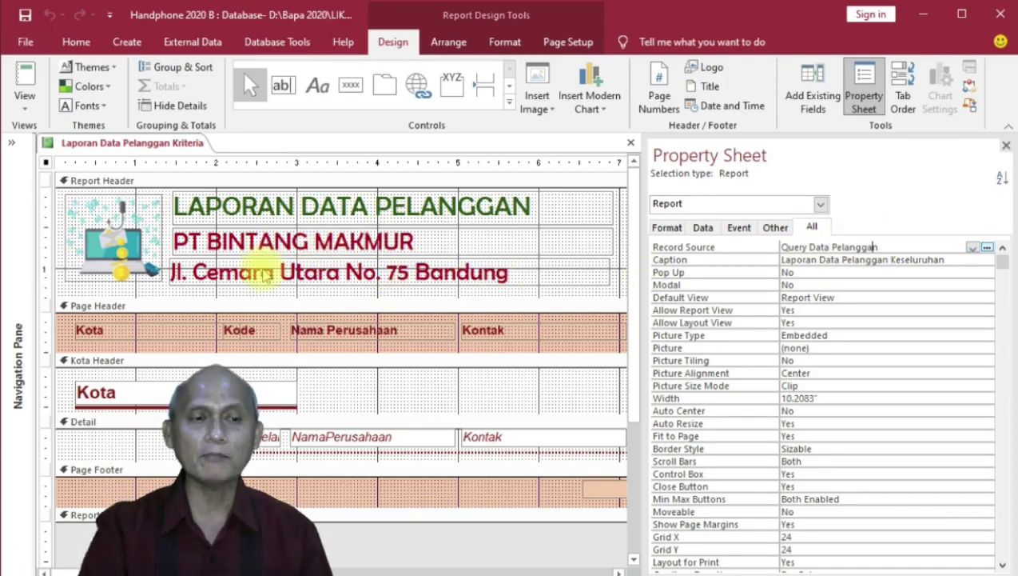
pyautogui.click(972, 250)
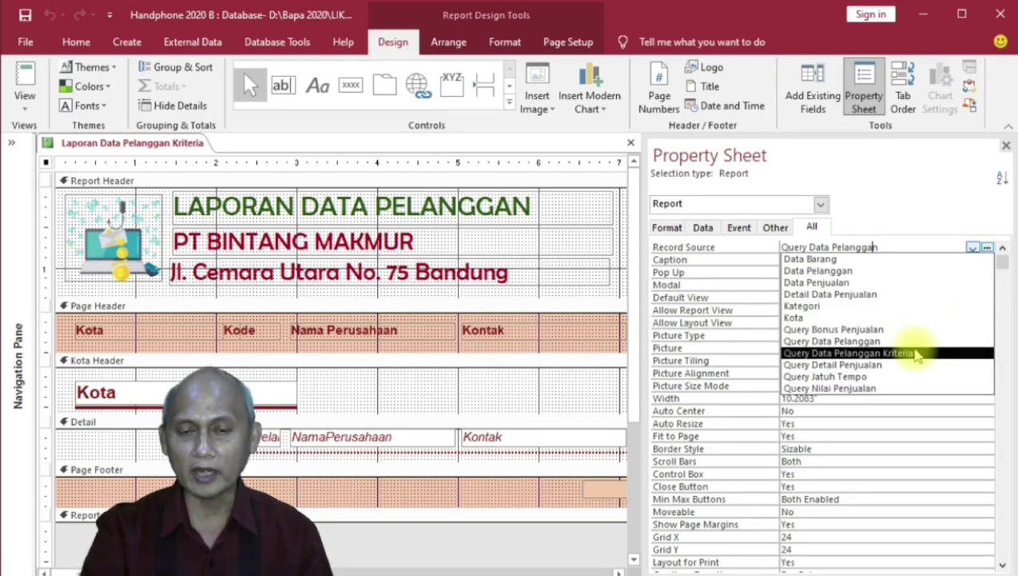
pyautogui.click(915, 353)
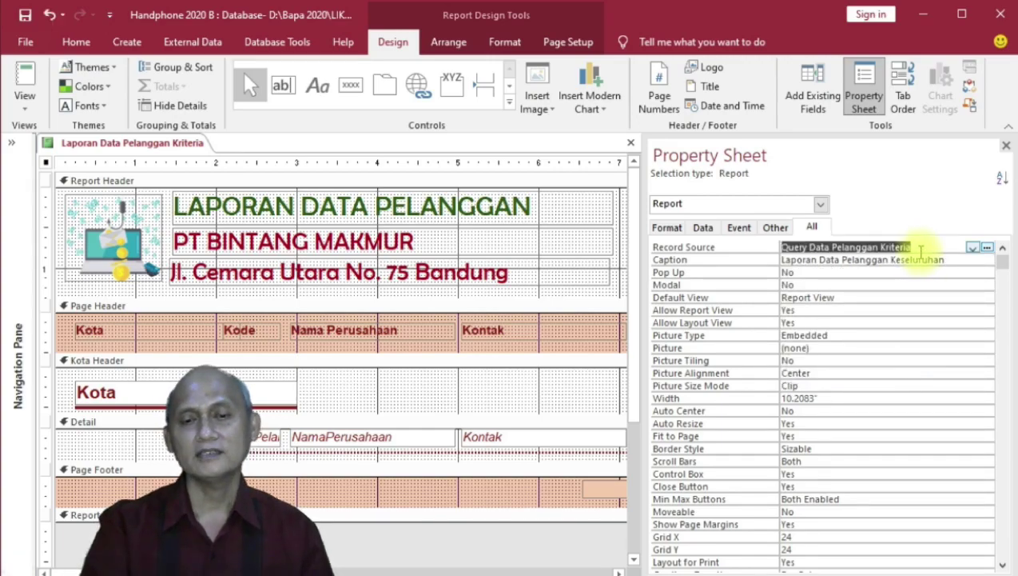
pyautogui.click(919, 247)
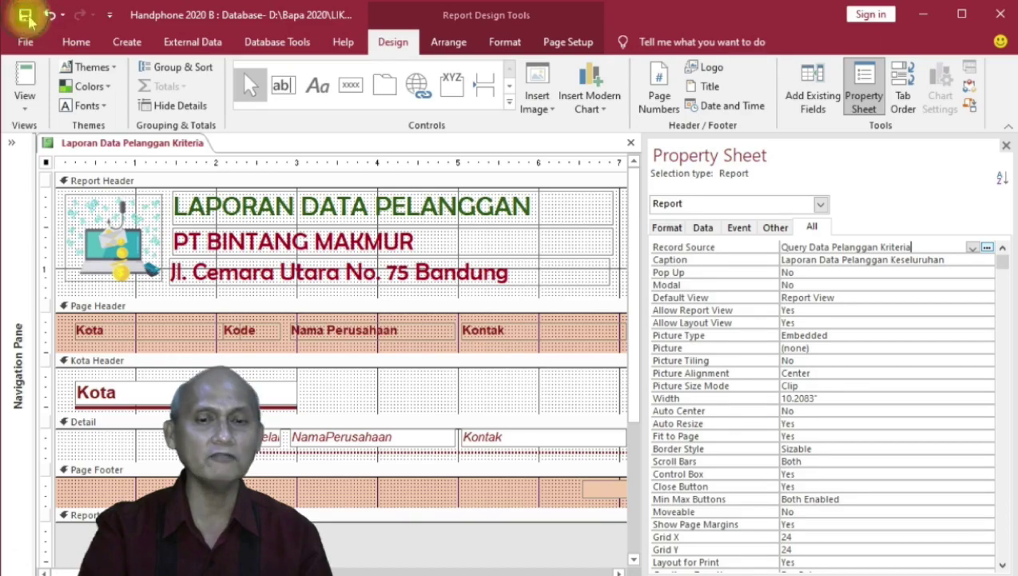
pyautogui.click(1005, 145)
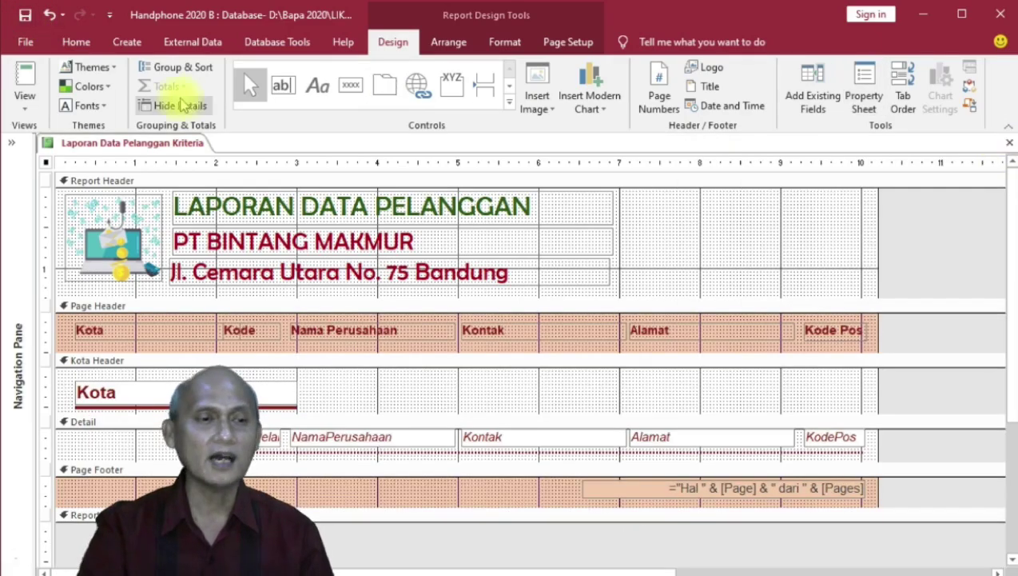
# Preview the Kriteria report for printing and look through the queries and reports in the database object list.
pyautogui.click(24, 102)
pyautogui.click(47, 174)
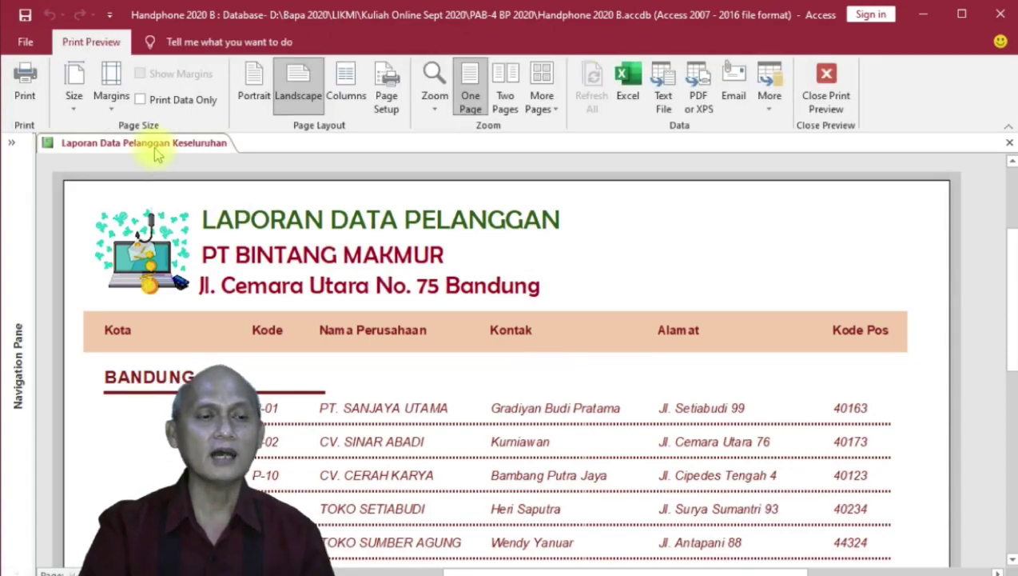
pyautogui.click(12, 143)
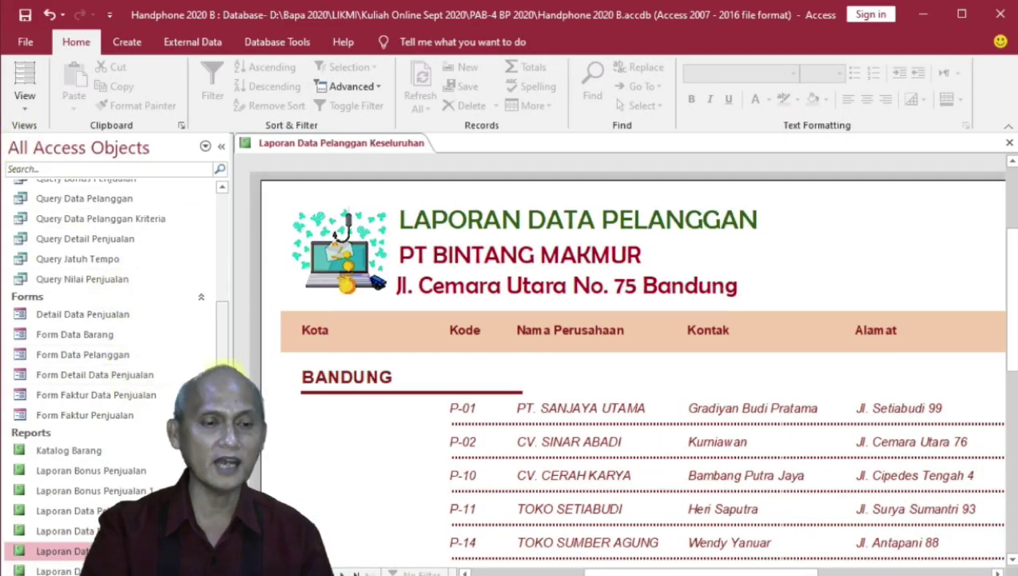
pyautogui.scroll(5, 226, 334)
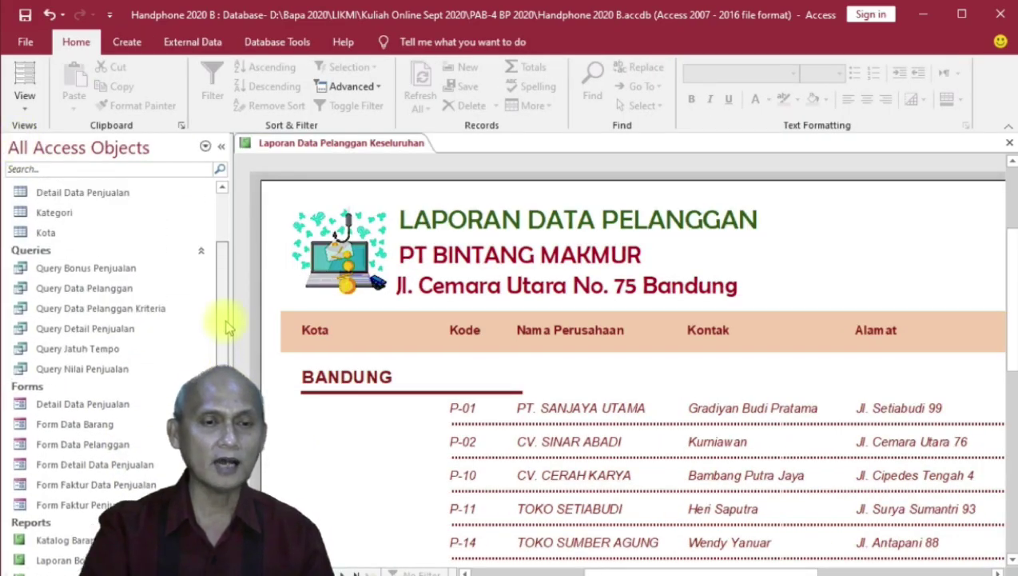
pyautogui.scroll(-5, 226, 334)
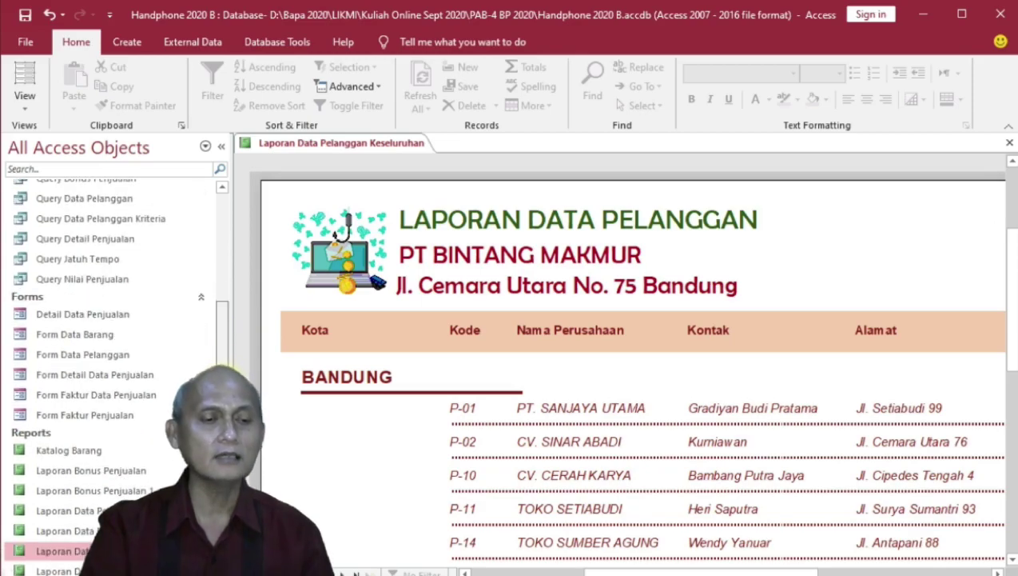
pyautogui.click(120, 530)
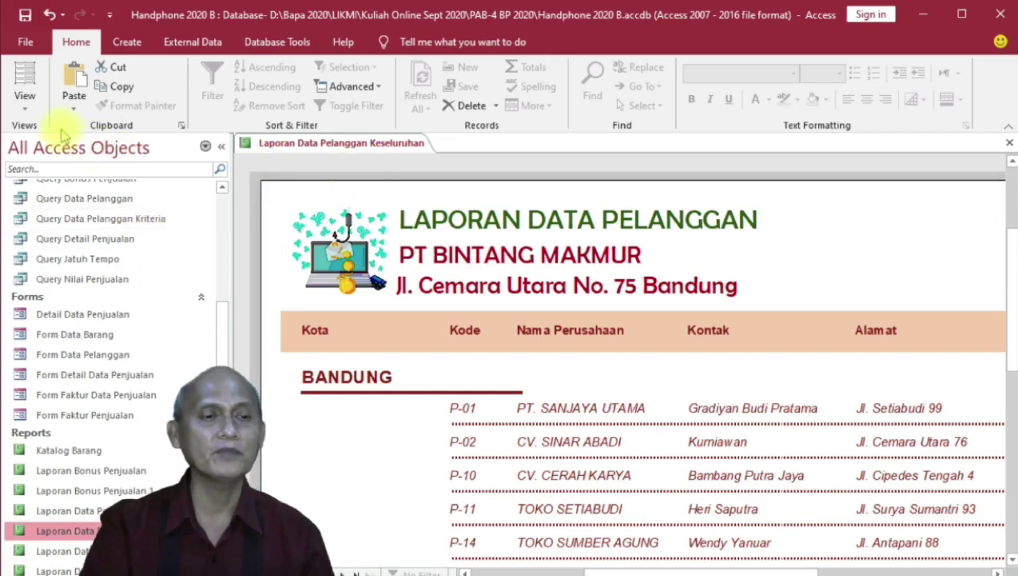
pyautogui.click(221, 146)
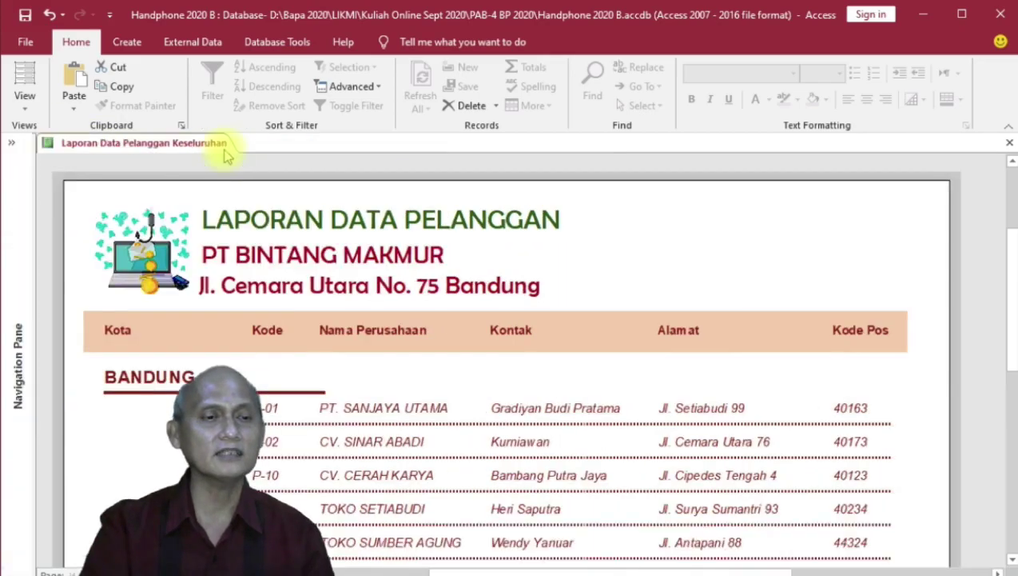
# Return the Kriteria report to Design view, close it, and show the list of all database objects.
pyautogui.click(27, 80)
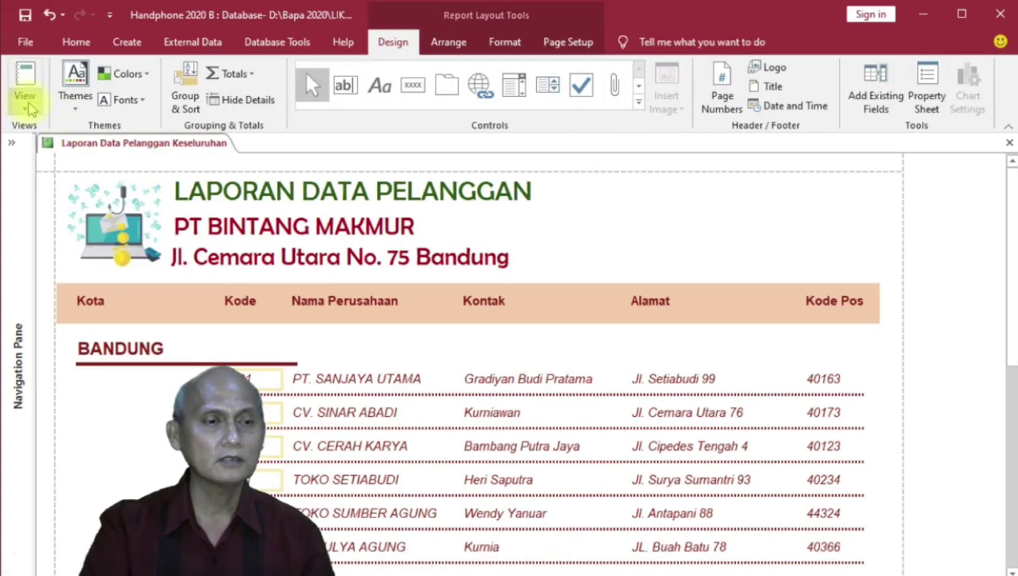
pyautogui.click(25, 108)
pyautogui.click(37, 238)
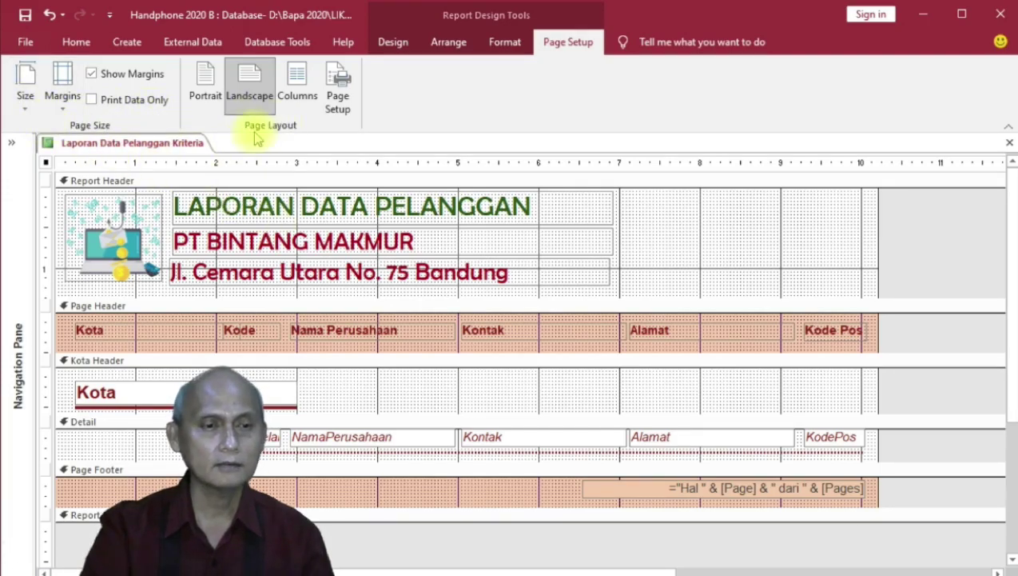
pyautogui.rightClick(170, 142)
pyautogui.click(210, 170)
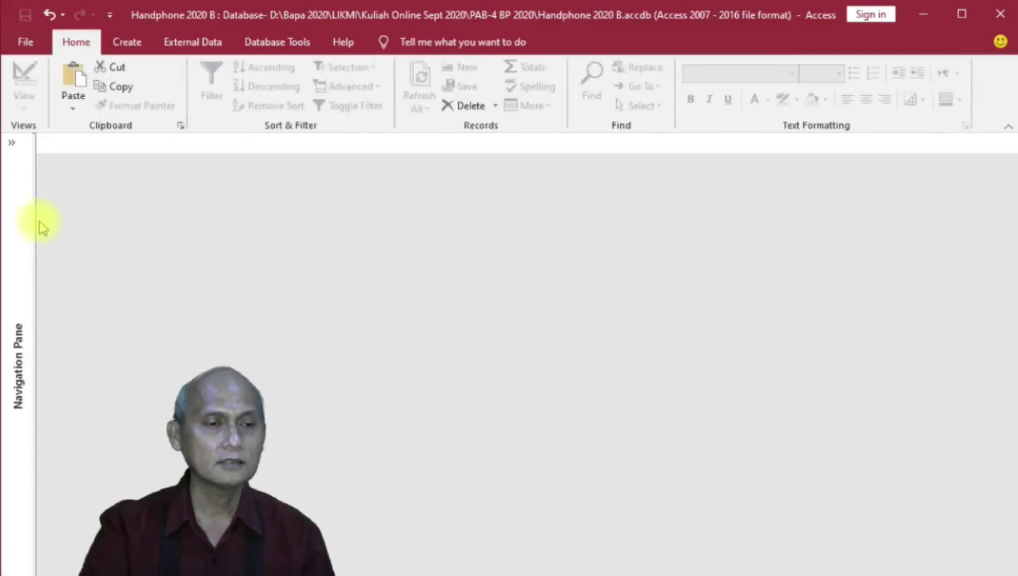
pyautogui.click(20, 144)
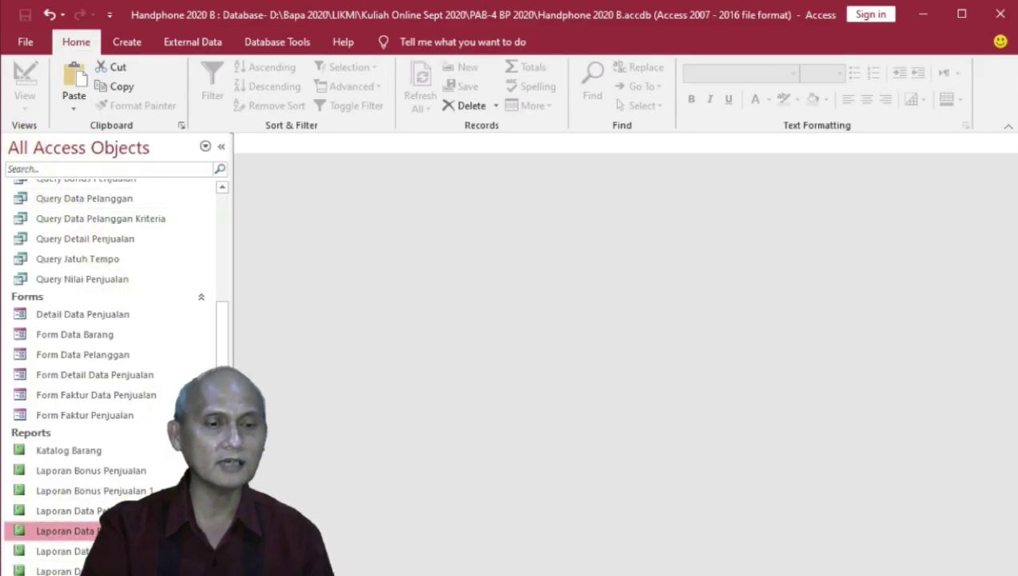
# Open the Laporan Data Pelanggan Keseluruhan report in Design view, check its record source, and close it.
pyautogui.doubleClick(68, 530)
pyautogui.click(24, 103)
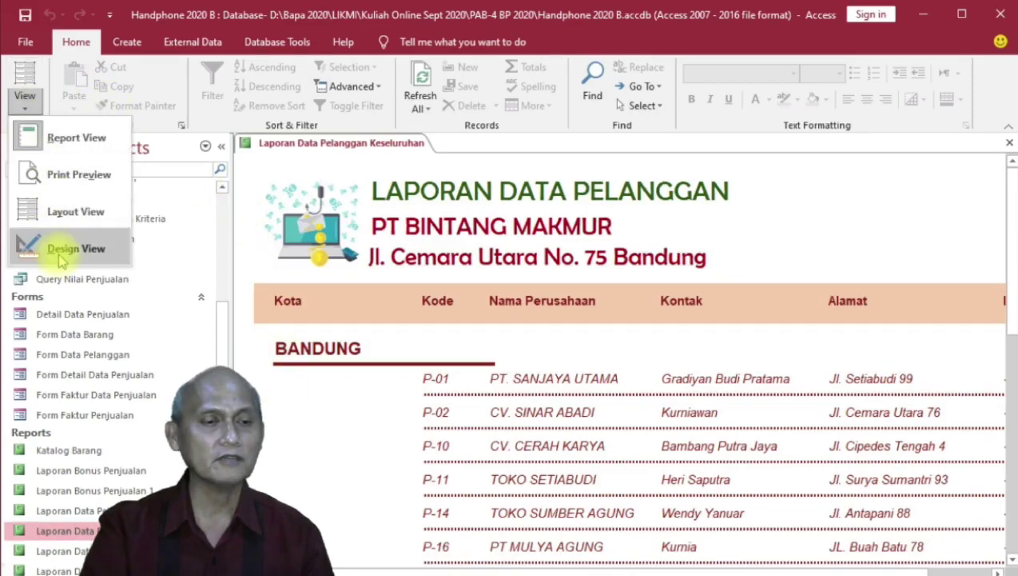
pyautogui.click(61, 257)
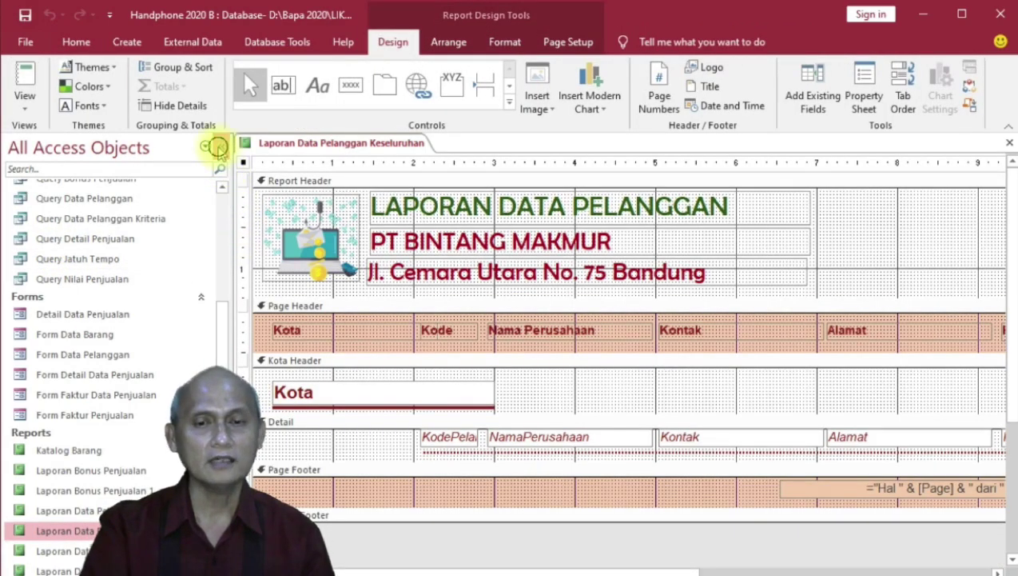
pyautogui.click(222, 146)
pyautogui.click(864, 87)
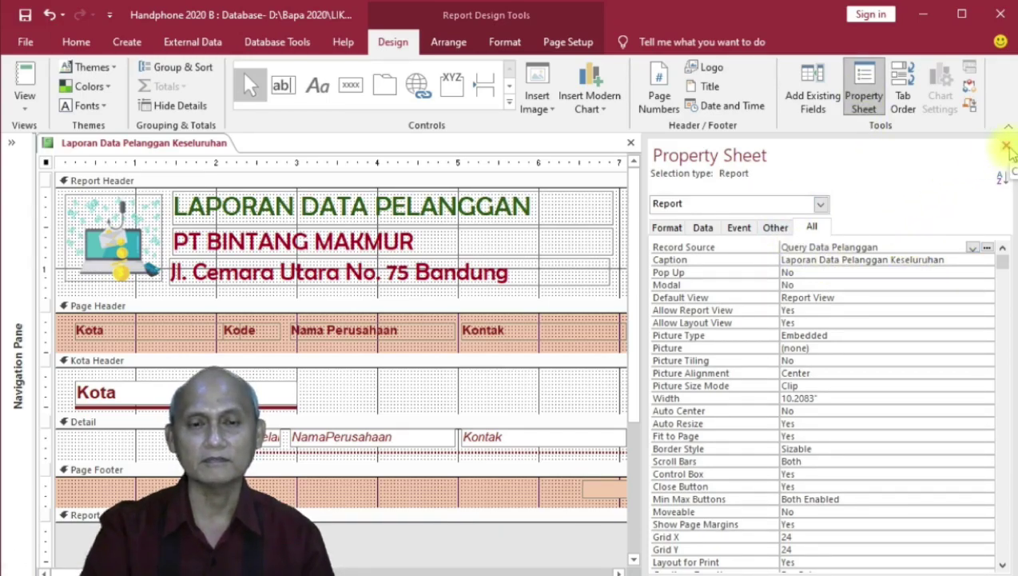
pyautogui.click(1006, 147)
pyautogui.rightClick(223, 143)
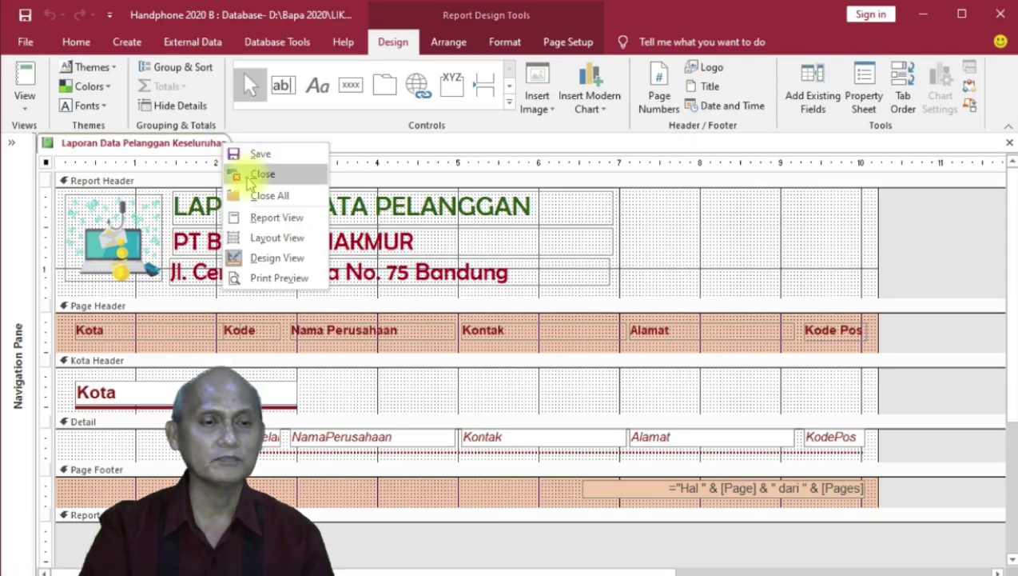
pyautogui.click(249, 174)
pyautogui.click(12, 142)
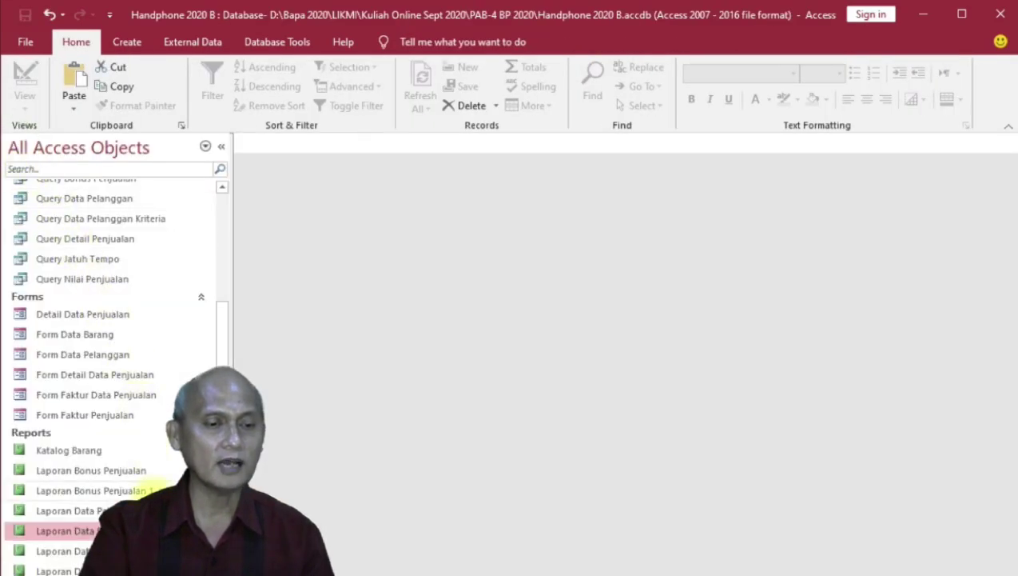
# Open the Laporan Data Pelanggan Kriteria report in Design view, check its record source, and close it.
pyautogui.doubleClick(128, 550)
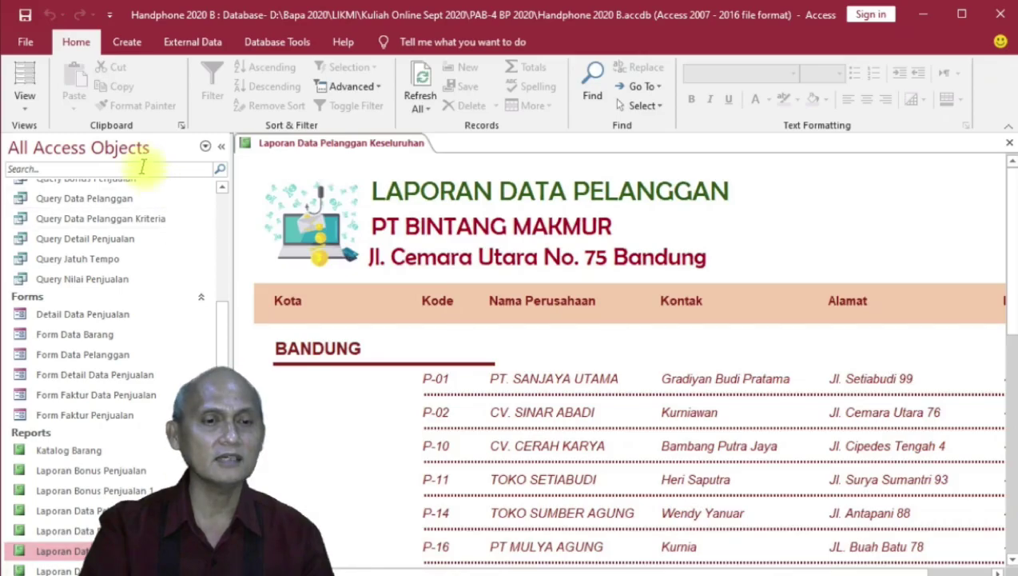
pyautogui.click(220, 146)
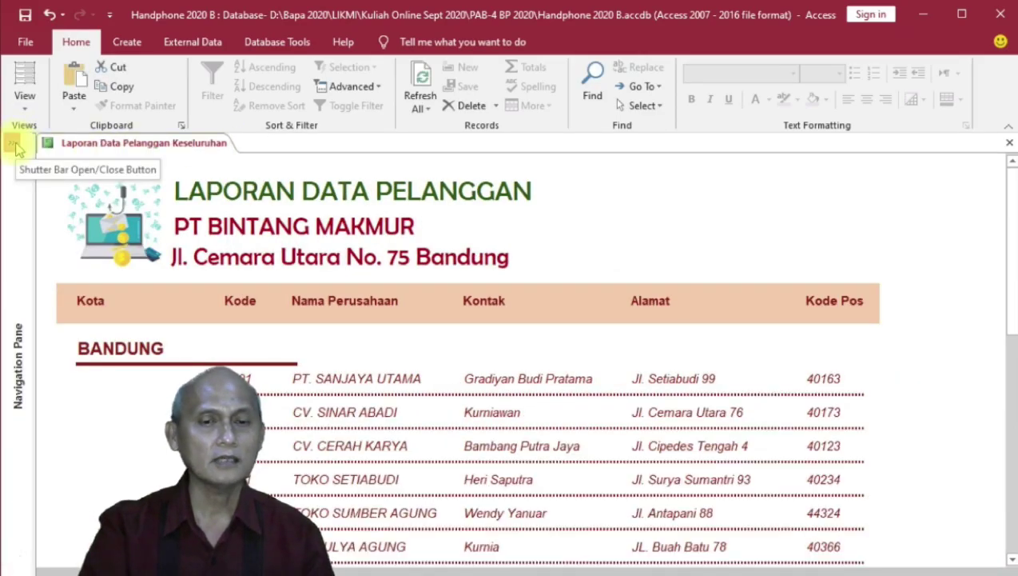
pyautogui.click(24, 100)
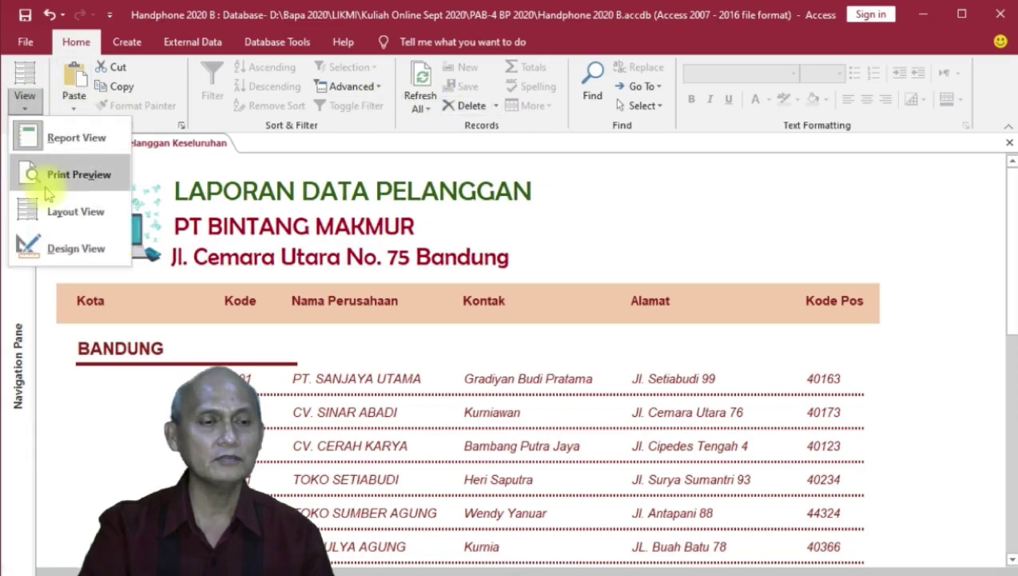
pyautogui.click(40, 246)
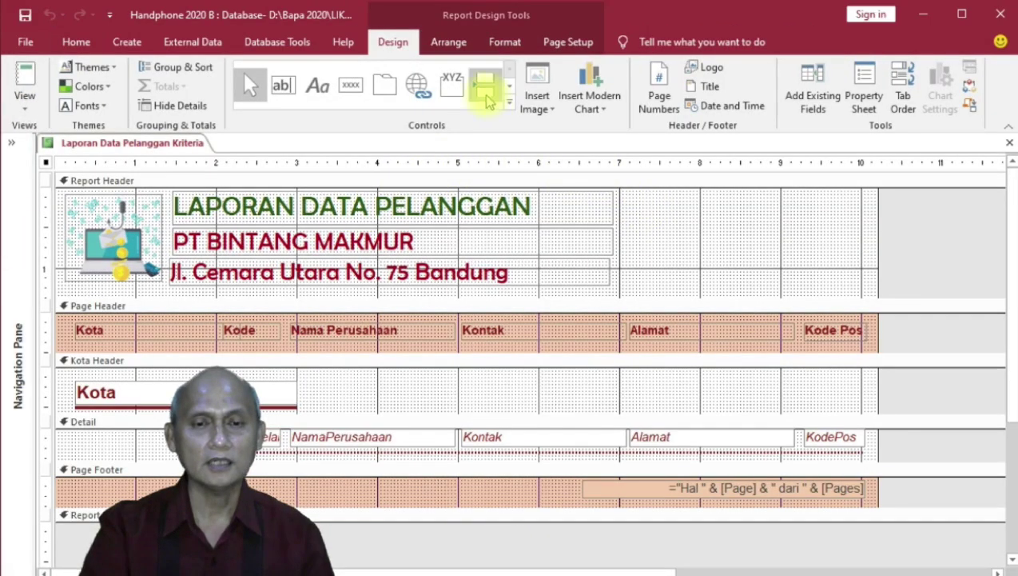
pyautogui.click(864, 80)
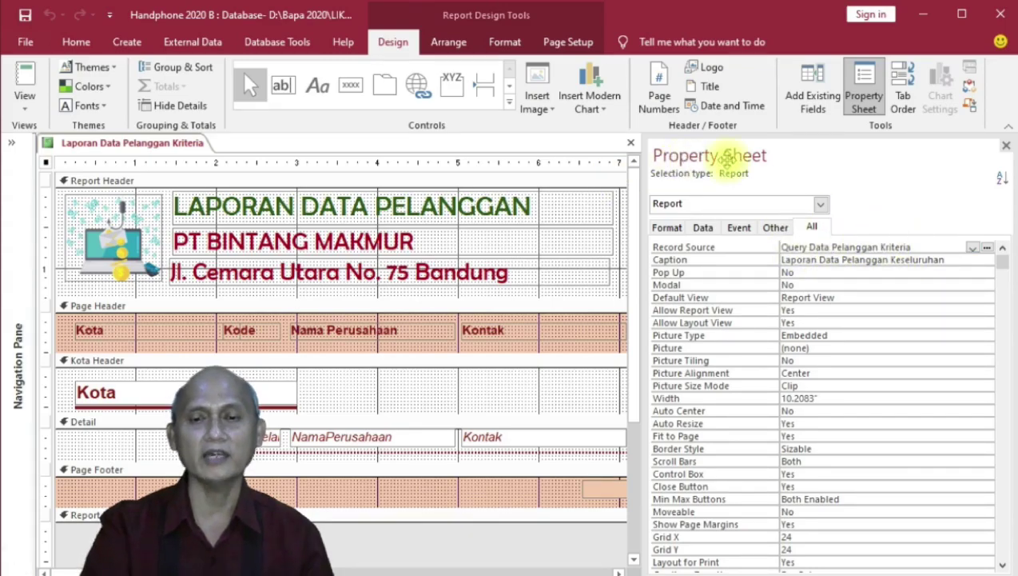
pyautogui.click(1006, 145)
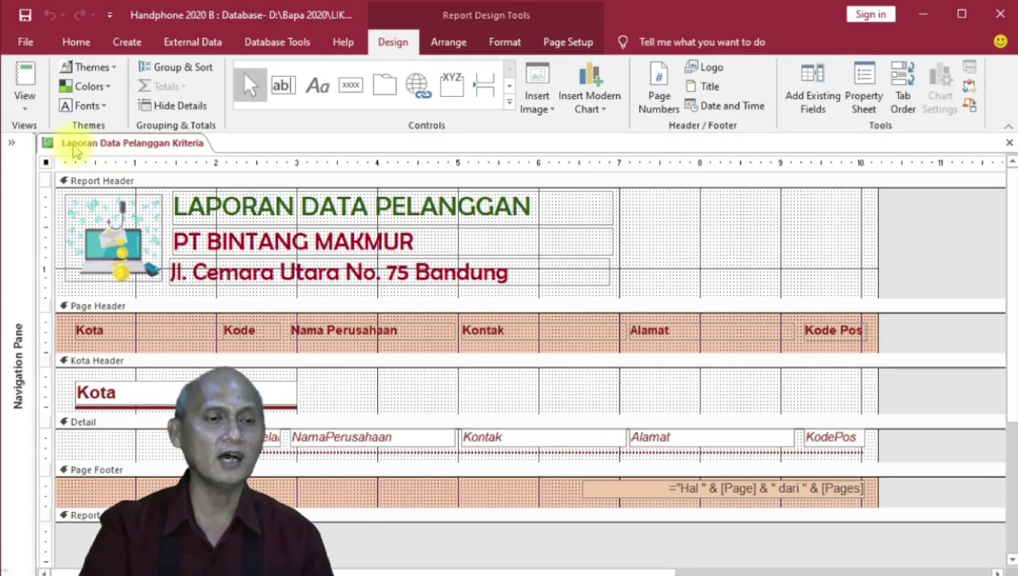
pyautogui.rightClick(70, 143)
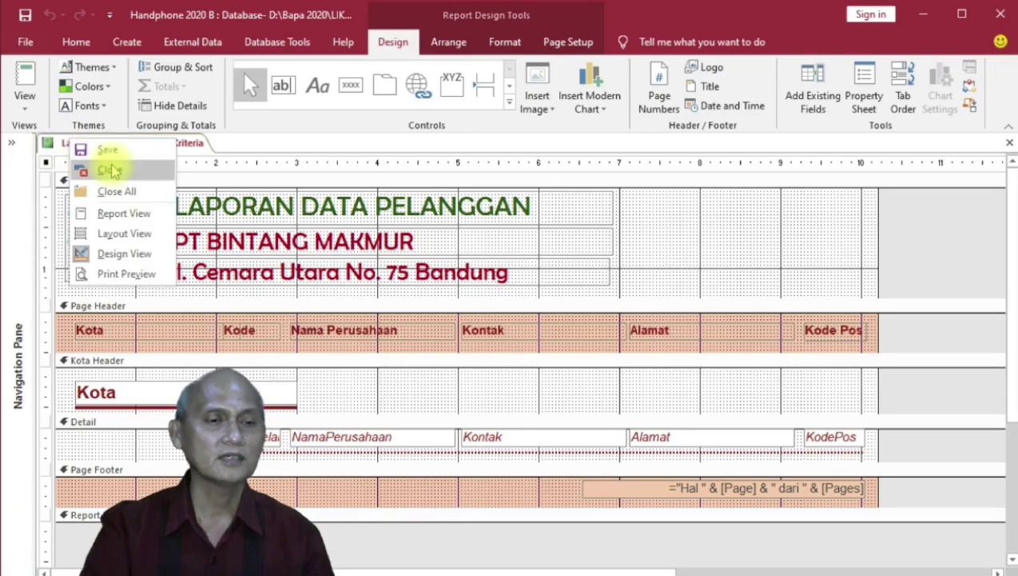
pyautogui.click(112, 170)
pyautogui.click(11, 143)
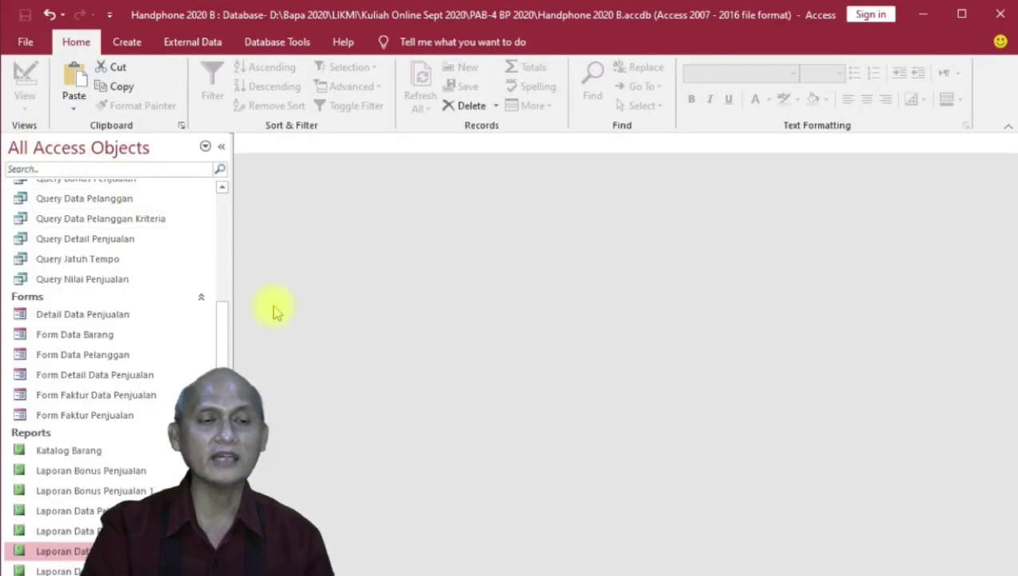
# Create a new blank form in Design view.
pyautogui.moveTo(221, 326); pyautogui.dragTo(232, 210)
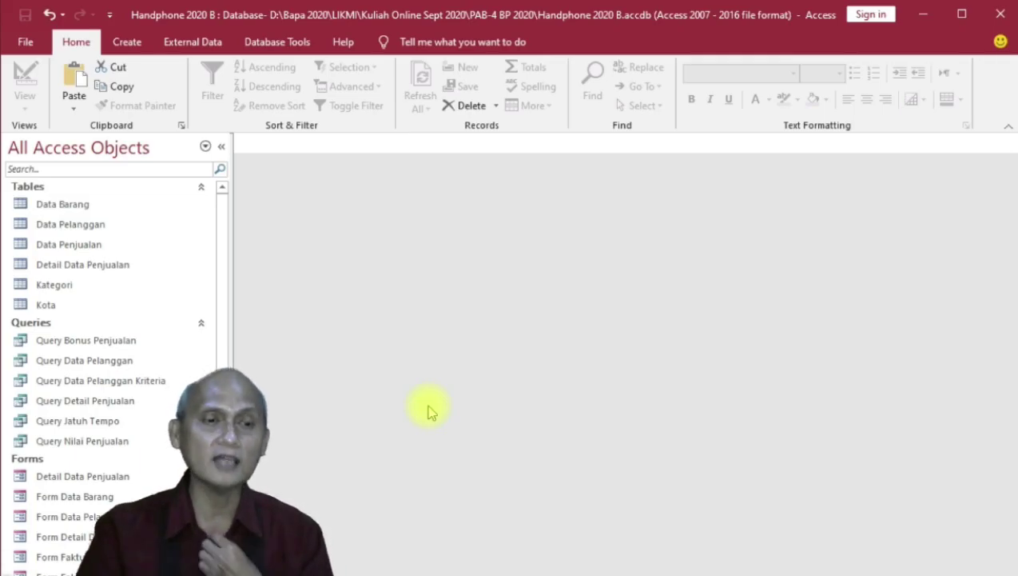
pyautogui.click(127, 43)
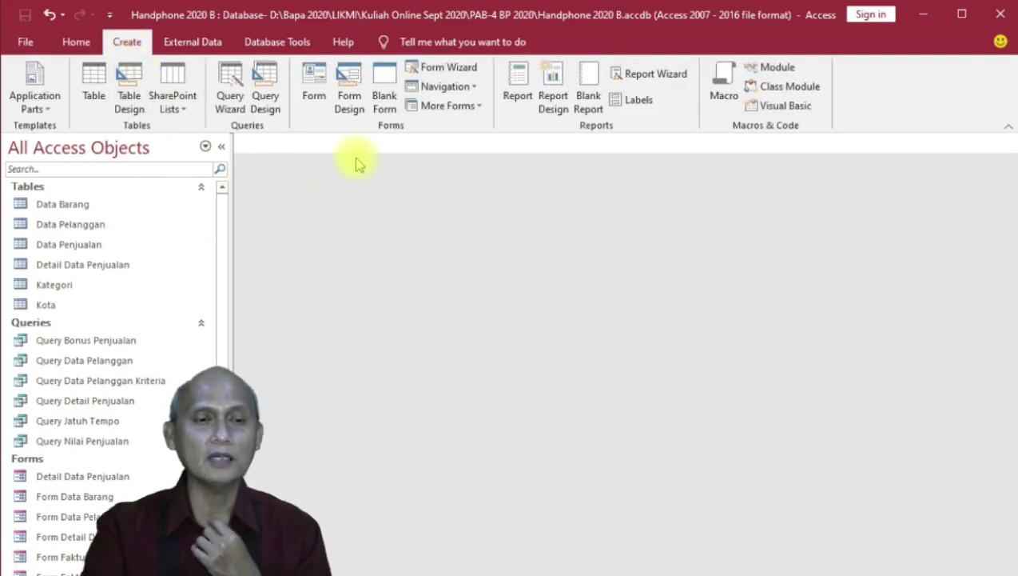
pyautogui.click(352, 94)
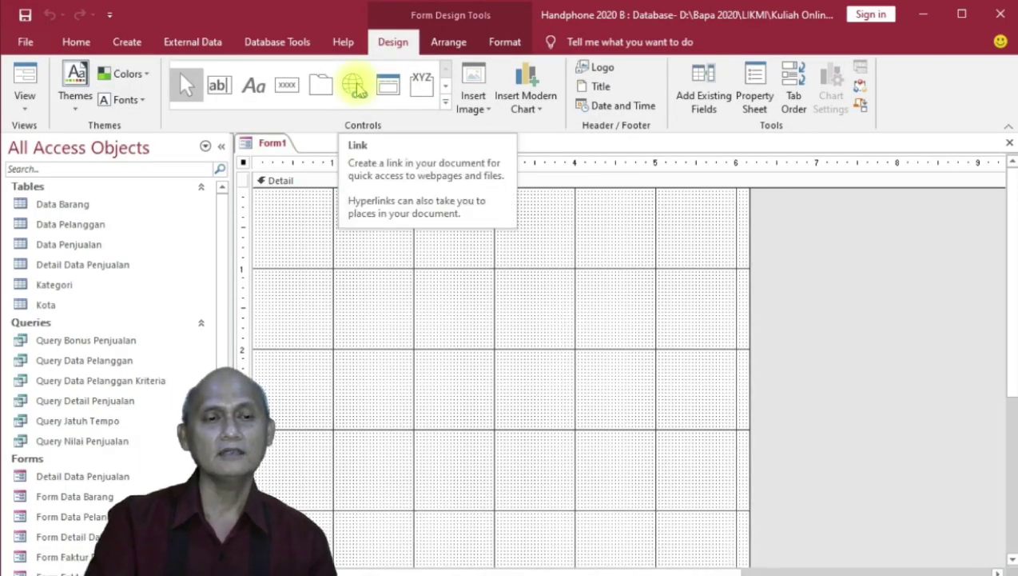
pyautogui.click(125, 45)
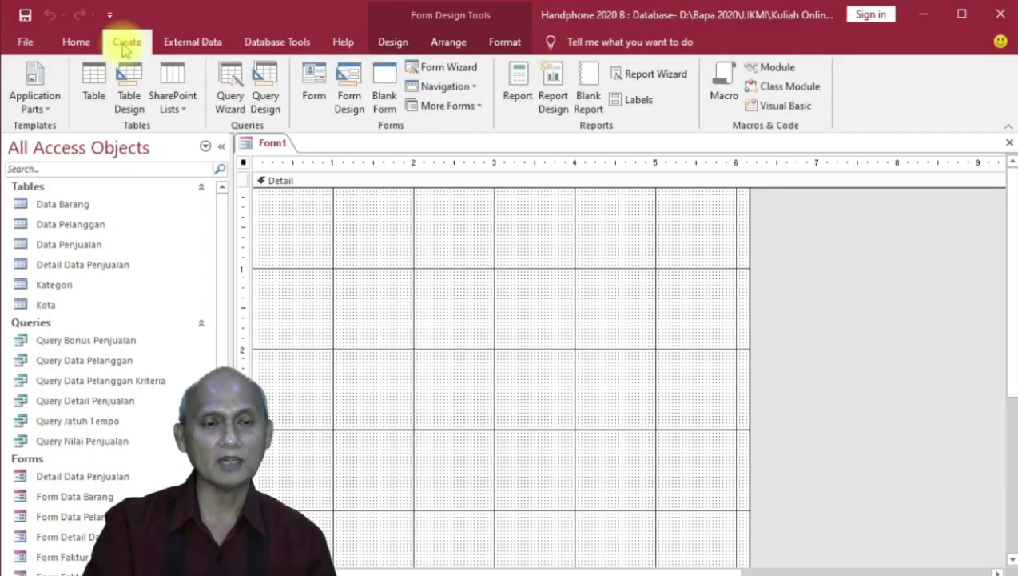
pyautogui.click(395, 44)
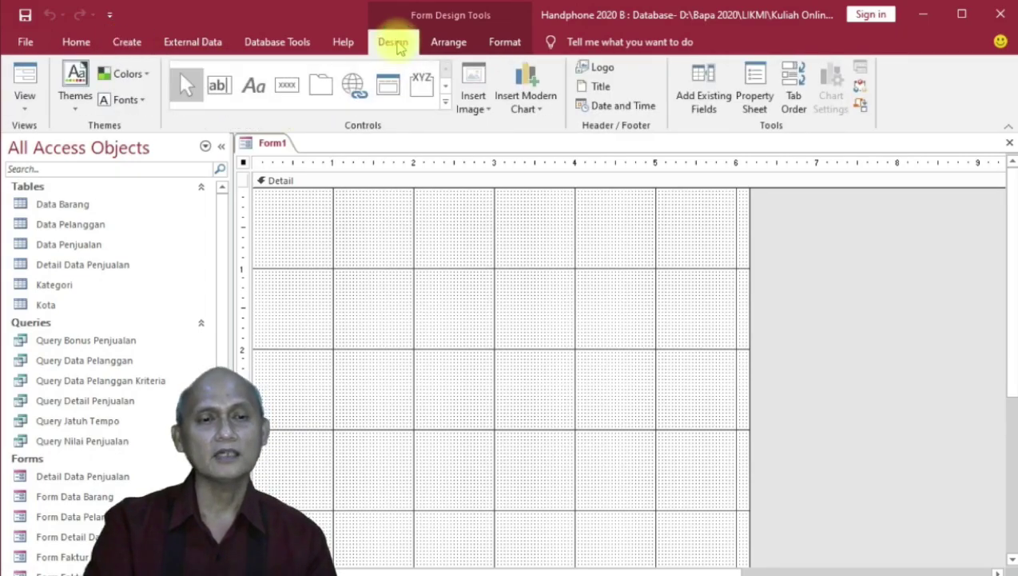
# Shrink the new form's Detail section to about 5 inches wide and 2 inches high.
pyautogui.scroll(-5, 780, 371)
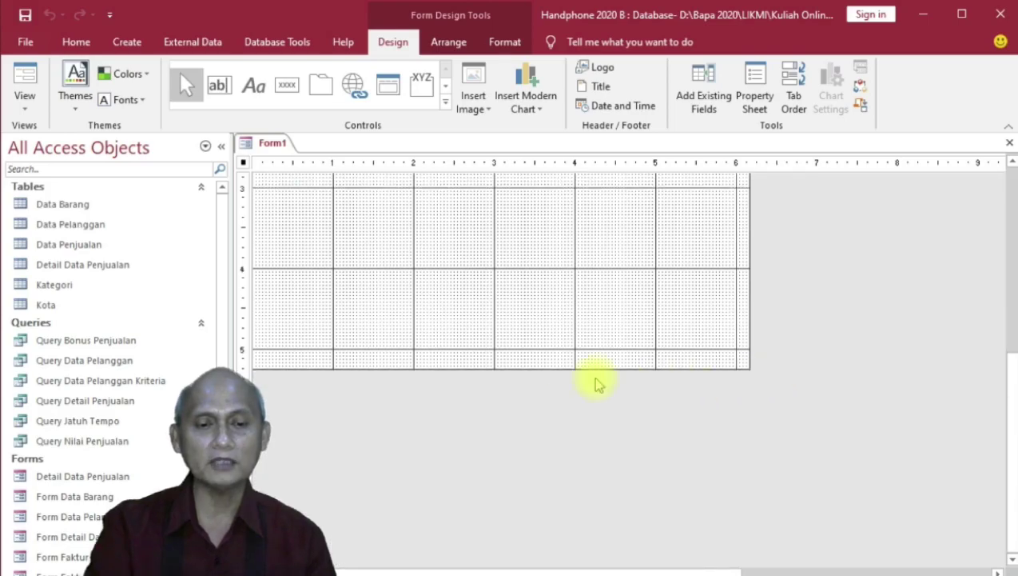
pyautogui.moveTo(566, 369); pyautogui.dragTo(572, 216)
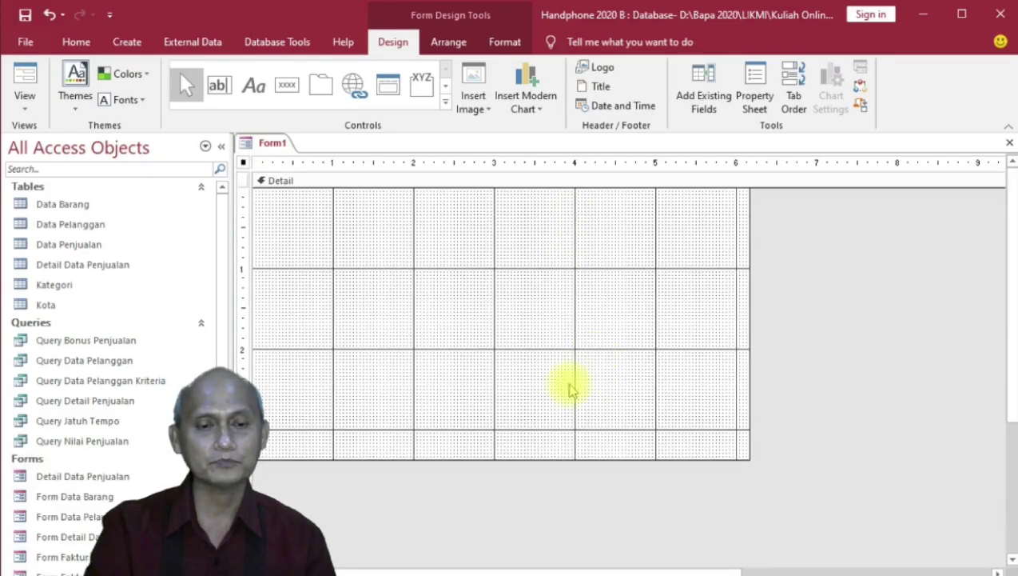
pyautogui.moveTo(502, 461); pyautogui.dragTo(506, 349)
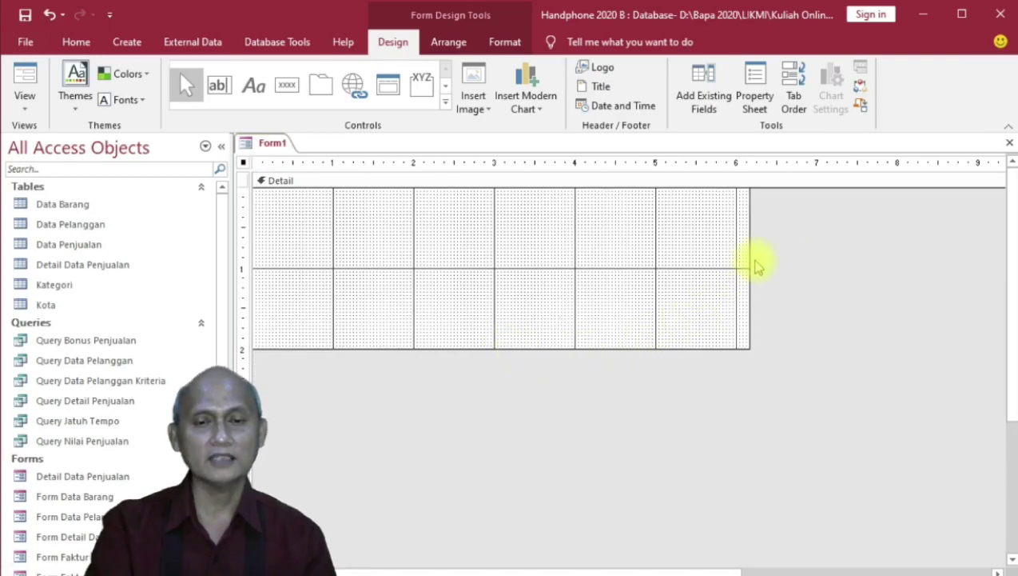
pyautogui.moveTo(750, 270); pyautogui.dragTo(658, 292)
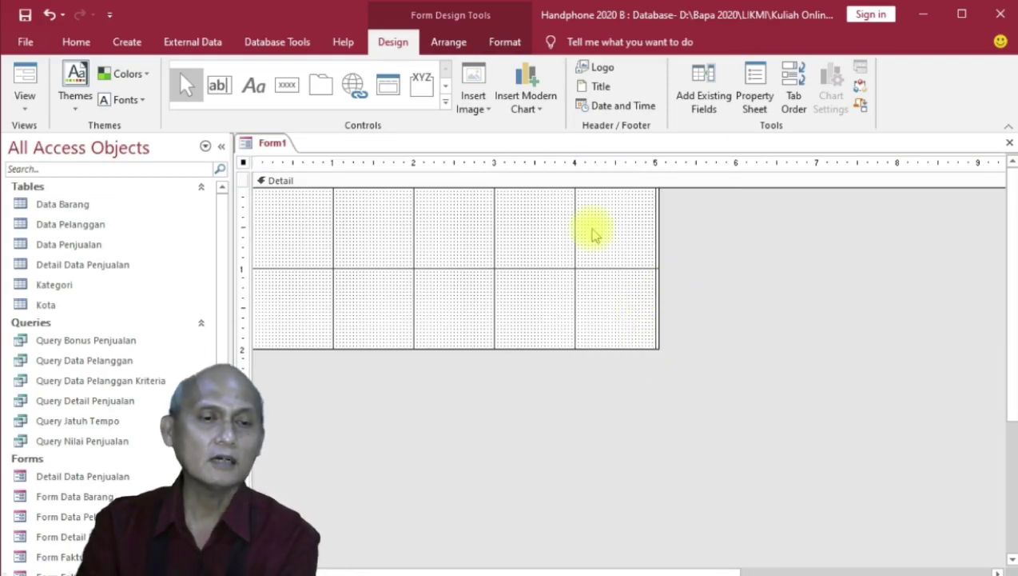
# Fill the background of the form's Detail section with a light orange standard color.
pyautogui.click(495, 42)
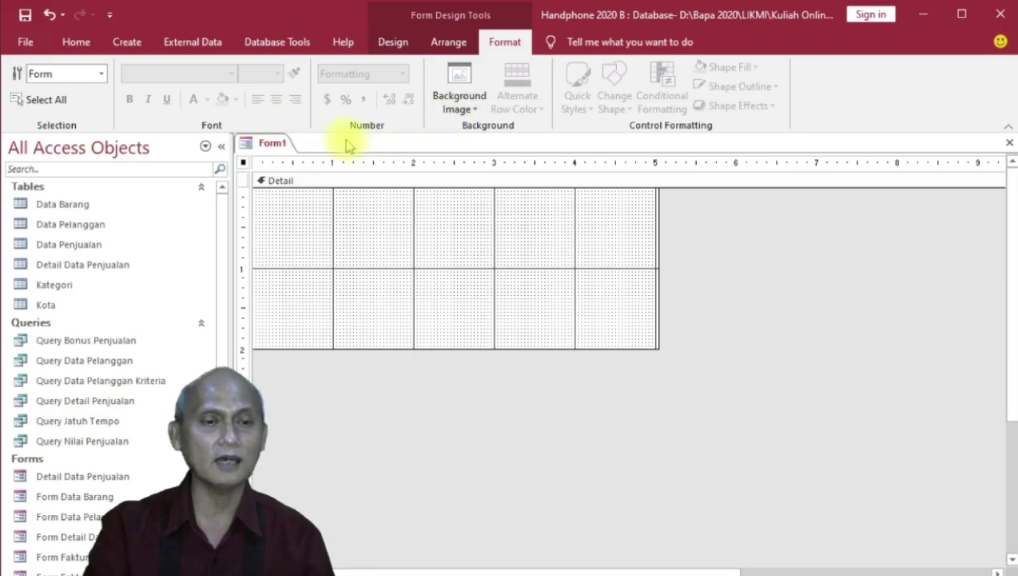
pyautogui.click(312, 181)
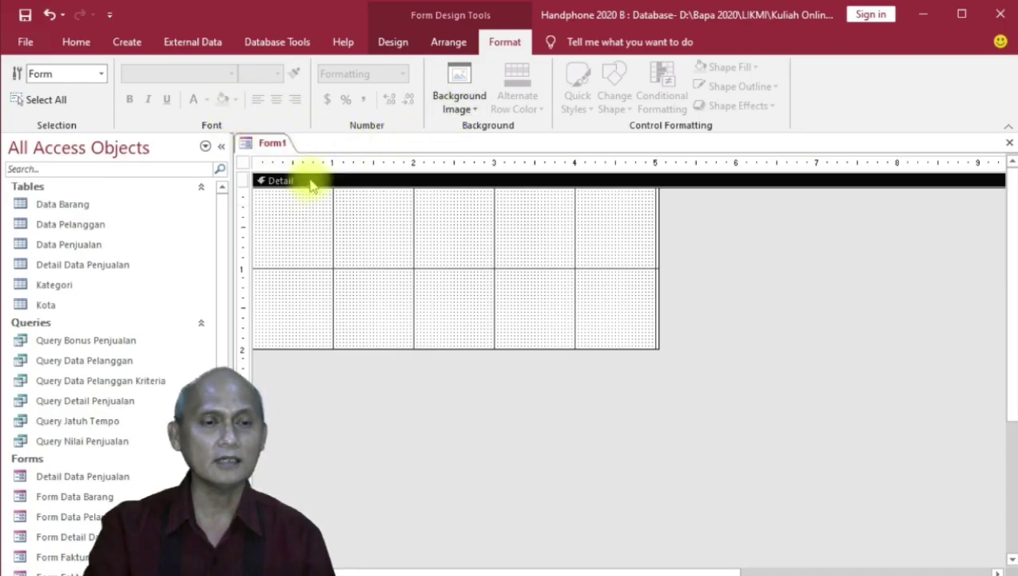
pyautogui.click(233, 100)
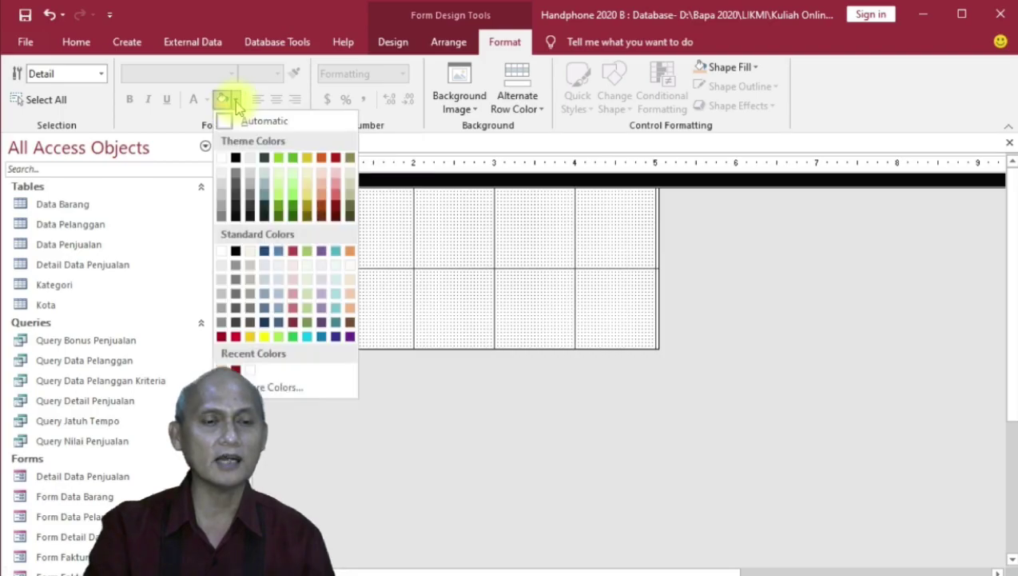
pyautogui.click(346, 265)
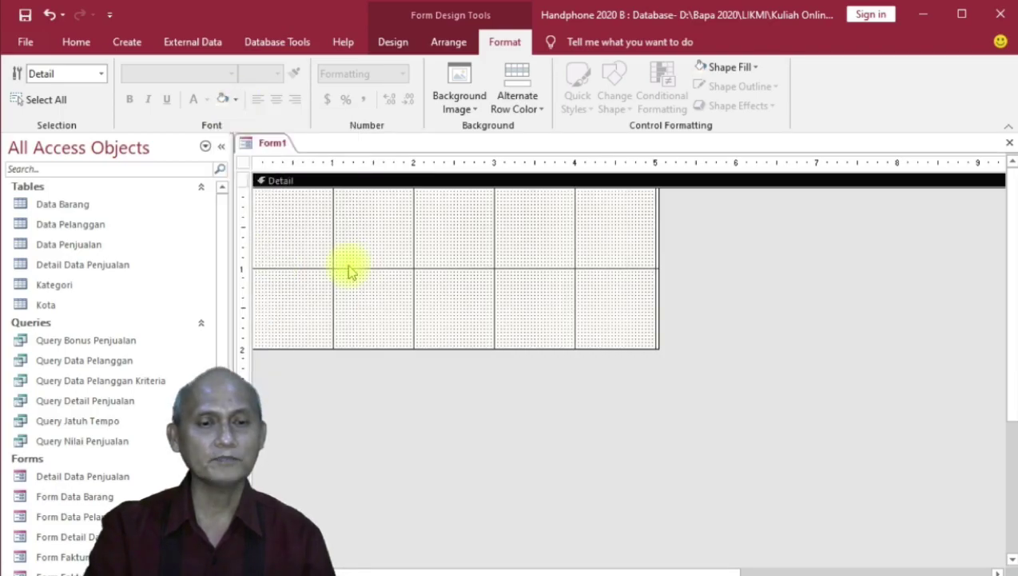
pyautogui.click(235, 99)
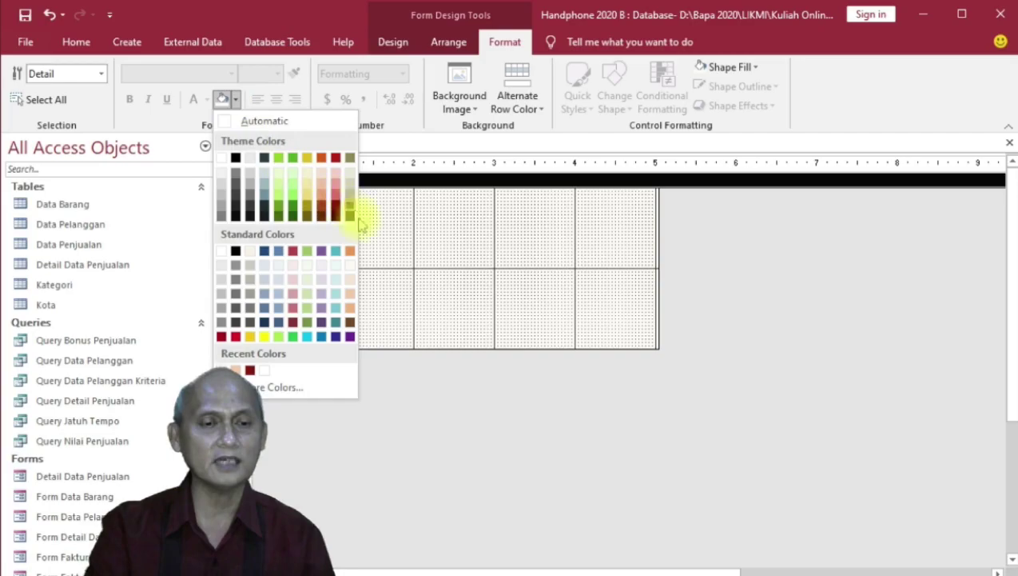
pyautogui.click(350, 279)
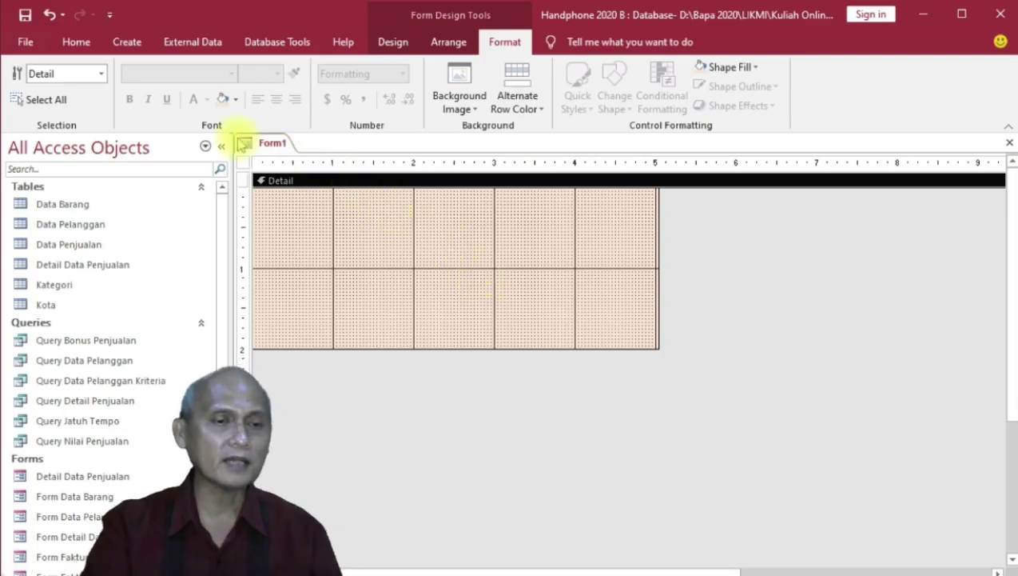
# Add a wide label across the upper edge of the Detail section reading CETAK LAPORAN DATA PELANGGAN.
pyautogui.click(384, 45)
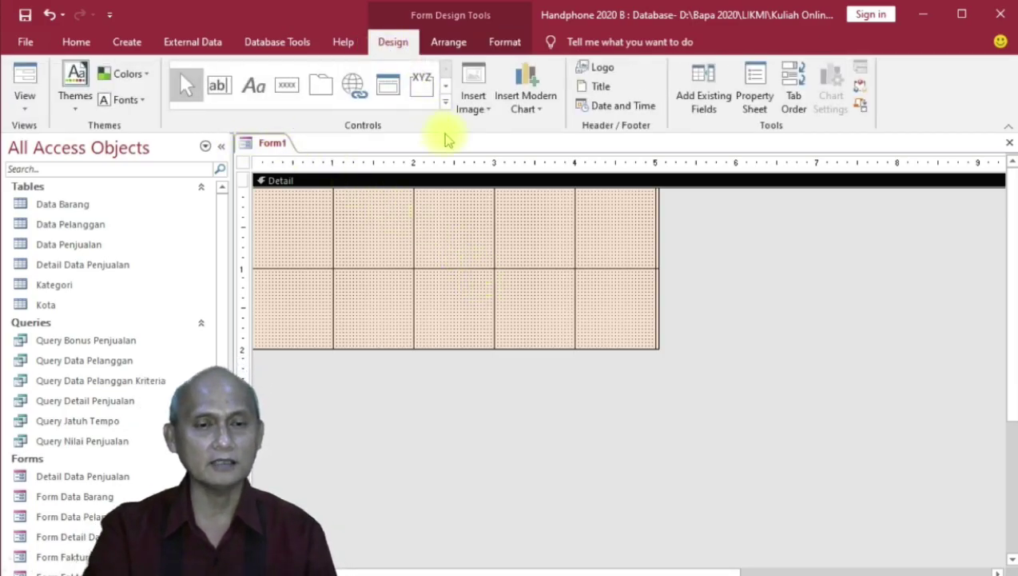
pyautogui.click(253, 84)
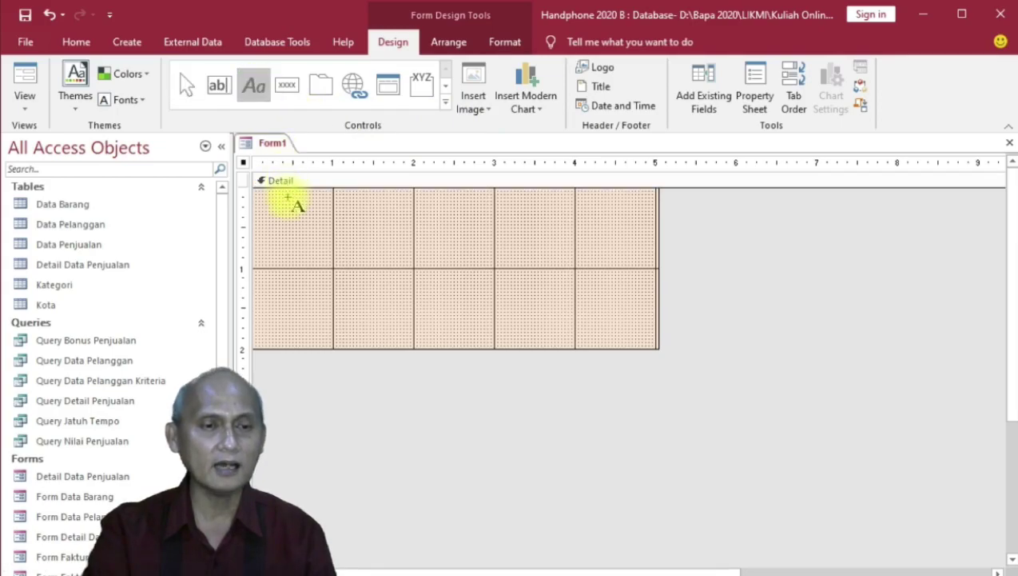
pyautogui.moveTo(265, 195); pyautogui.dragTo(645, 222)
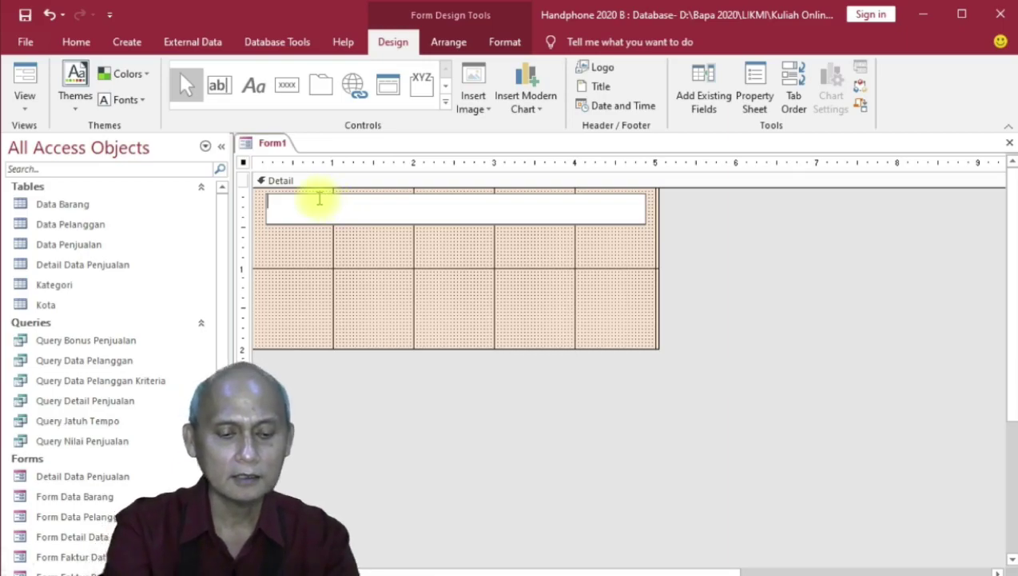
pyautogui.write('CETAK LAPORAN DATA PELANGGAN')
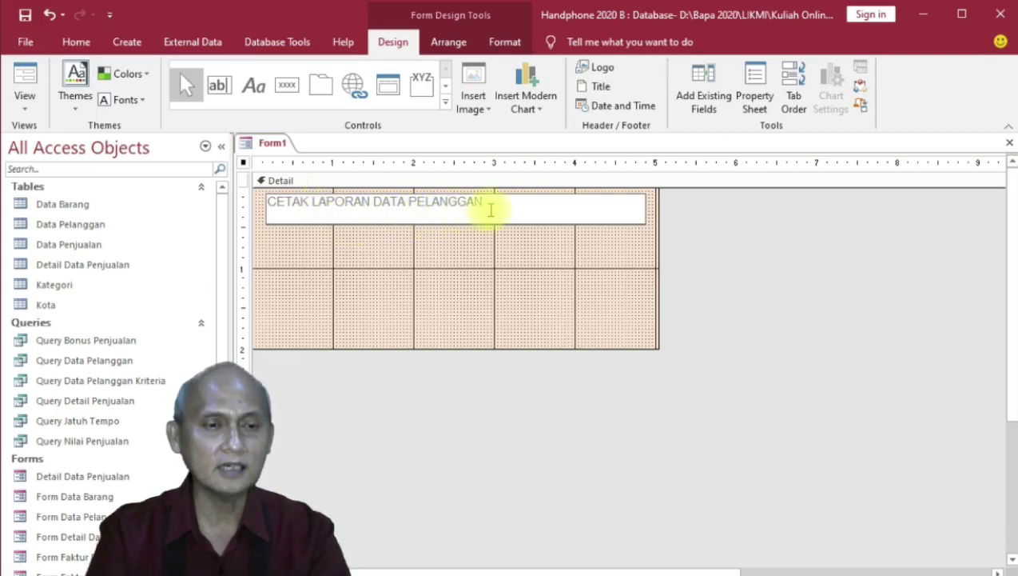
pyautogui.press('Return')
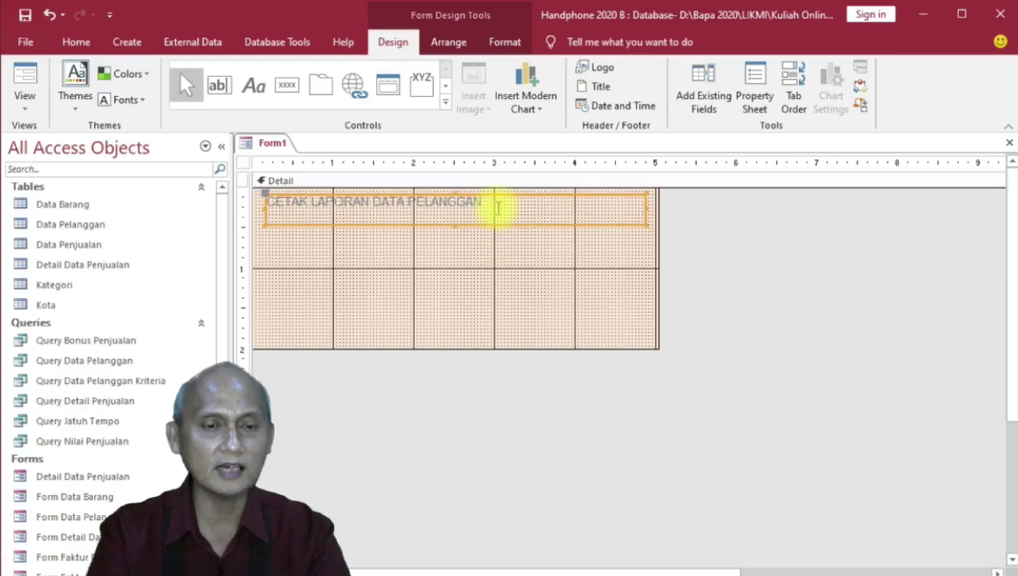
# Format the CETAK LAPORAN DATA PELANGGAN label as dark red, bold, centered text at size 16.
pyautogui.click(502, 41)
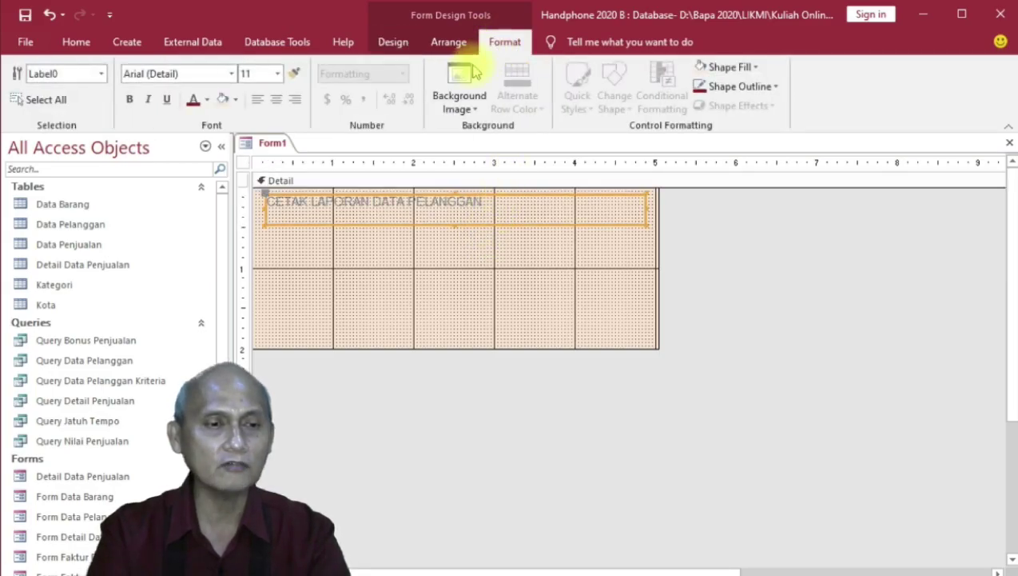
pyautogui.click(192, 101)
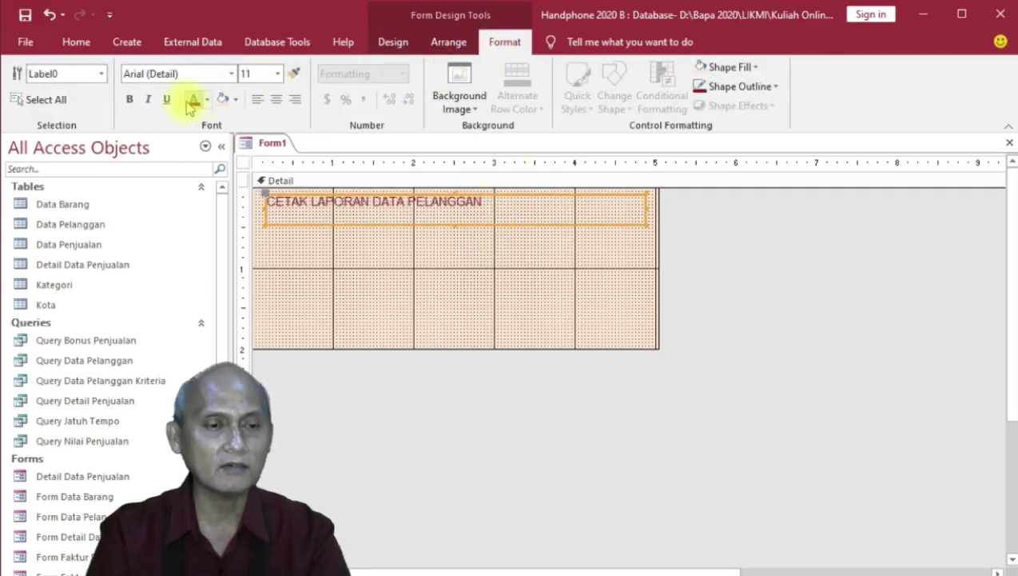
pyautogui.click(129, 99)
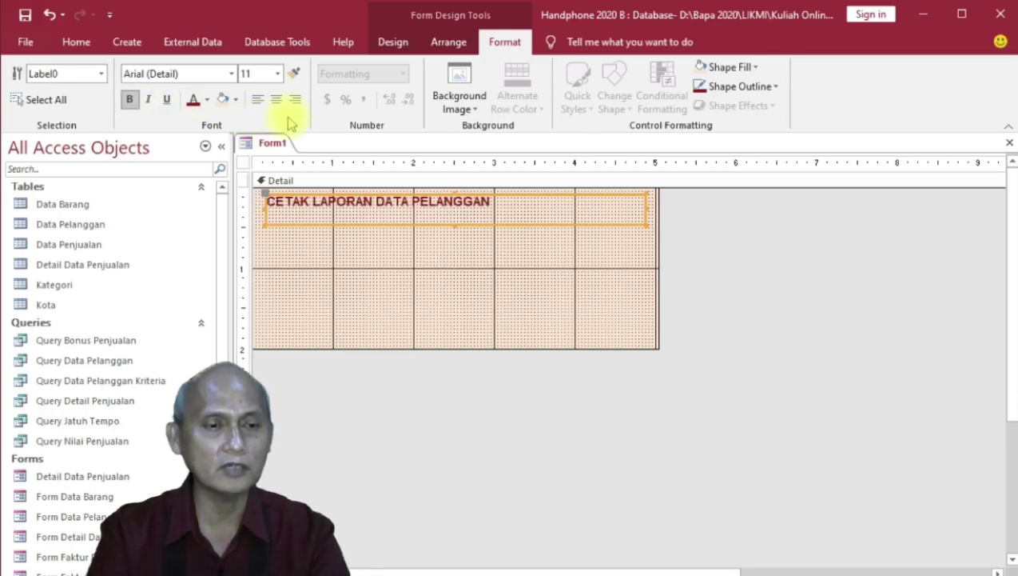
pyautogui.click(275, 101)
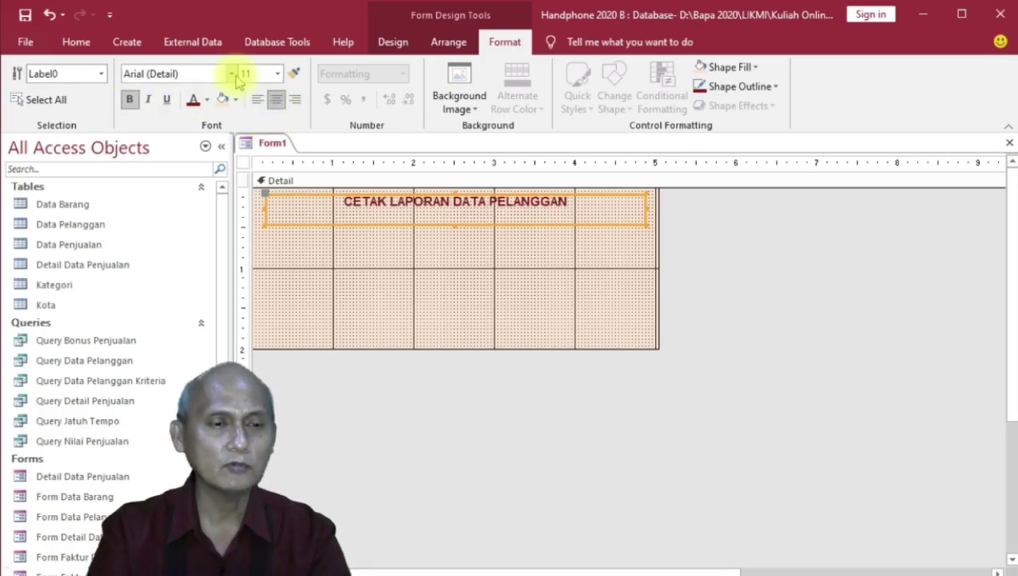
pyautogui.click(277, 74)
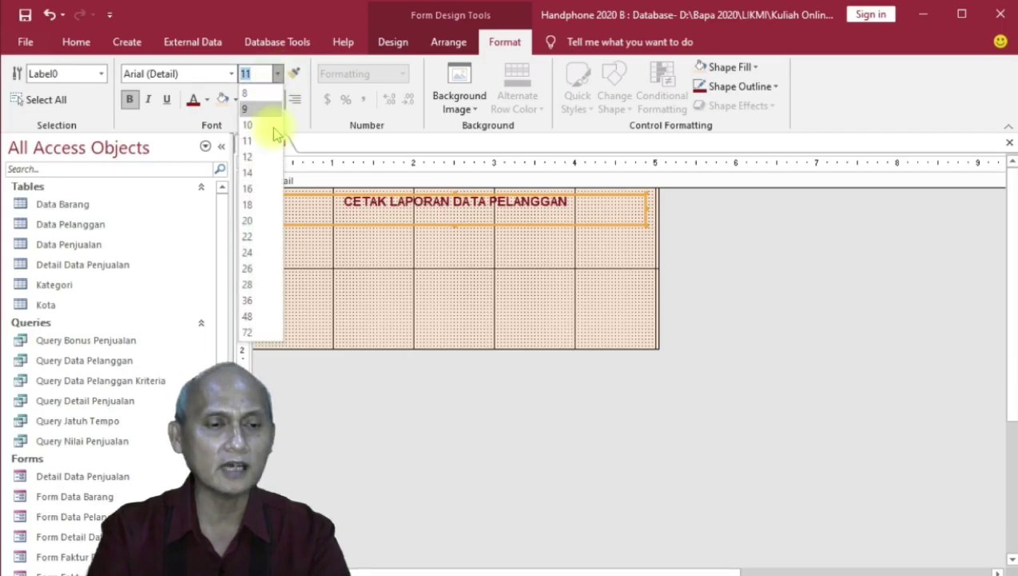
pyautogui.click(262, 195)
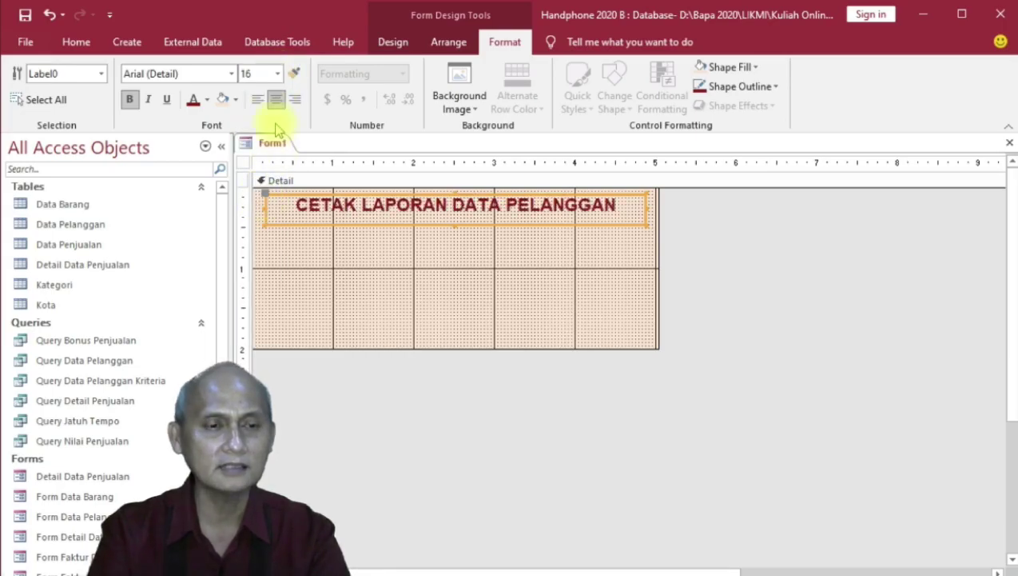
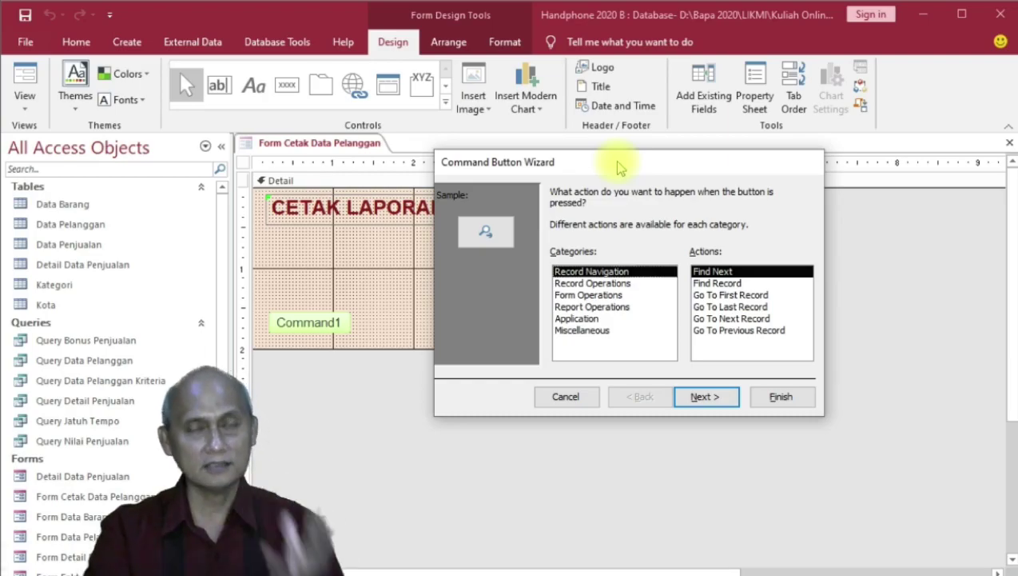
# Set the new command button to the Preview Report action from Report Operations for the Laporan Data Pelanggan Keseluruhan report.
pyautogui.click(618, 311)
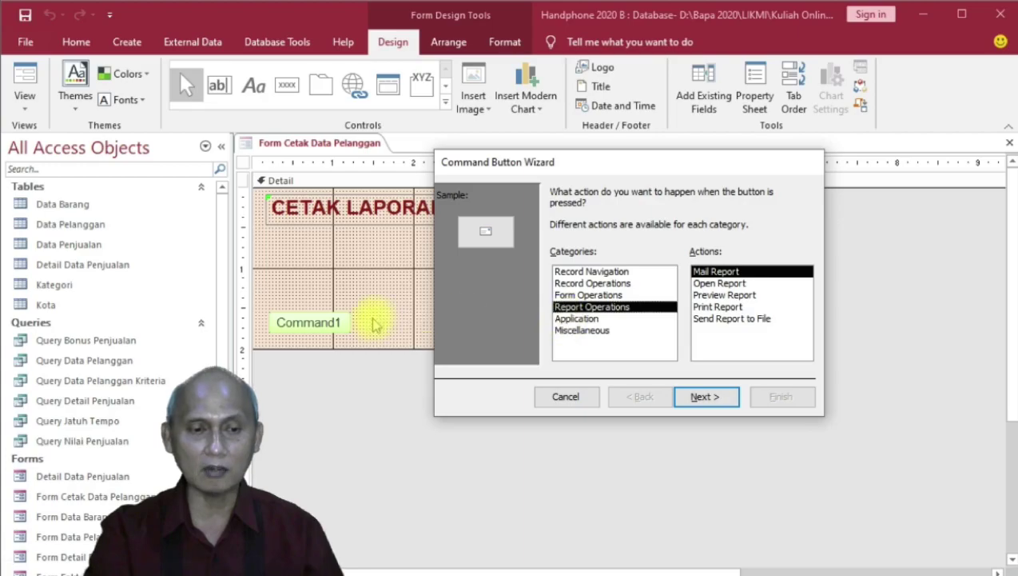
pyautogui.click(729, 307)
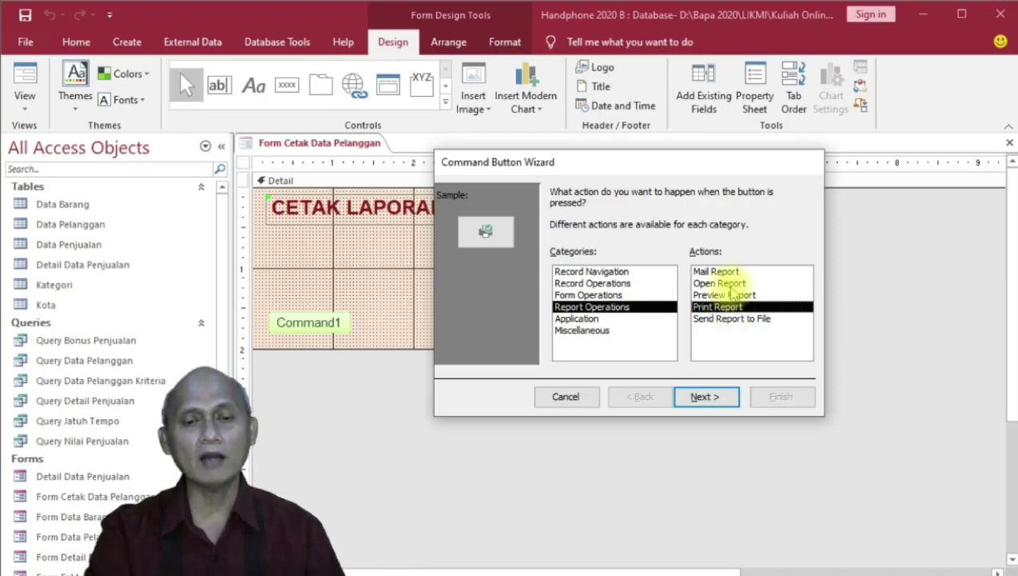
pyautogui.click(733, 295)
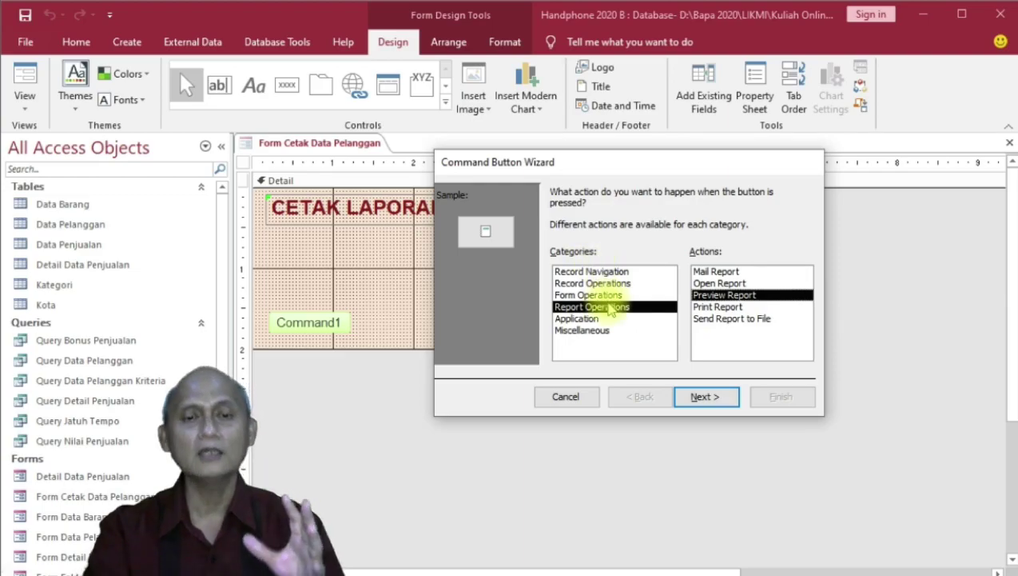
pyautogui.click(712, 395)
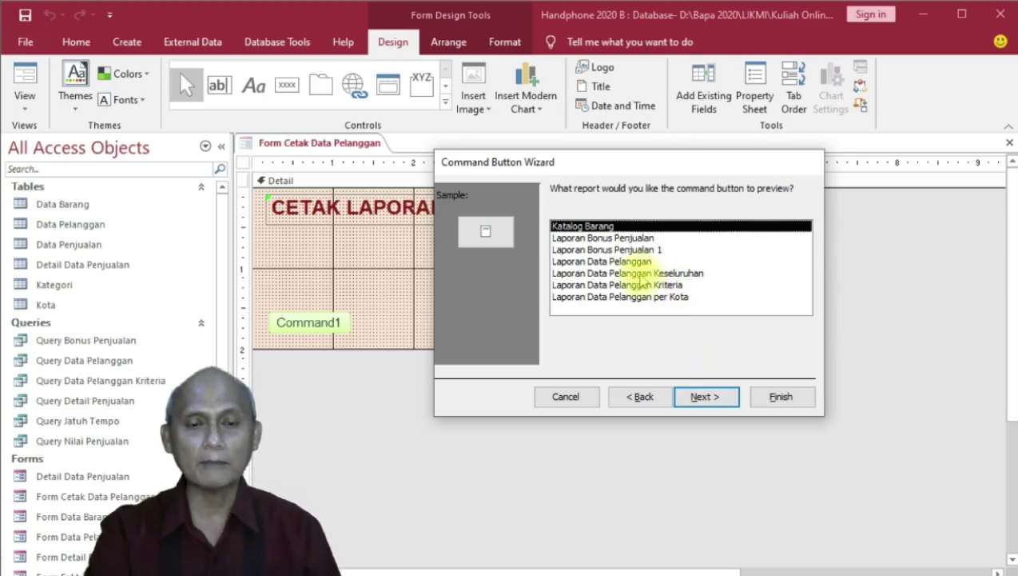
pyautogui.click(639, 273)
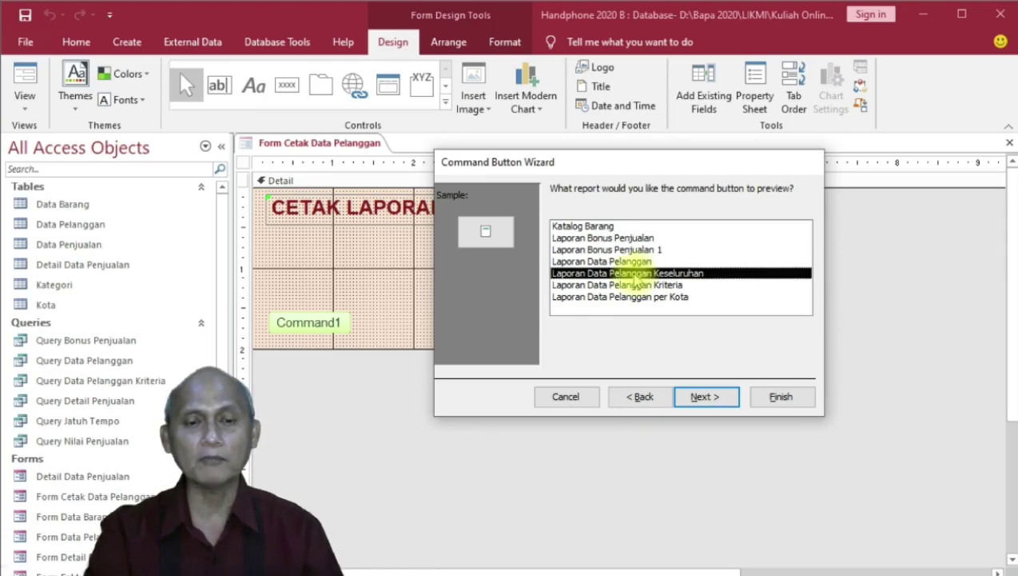
pyautogui.click(718, 397)
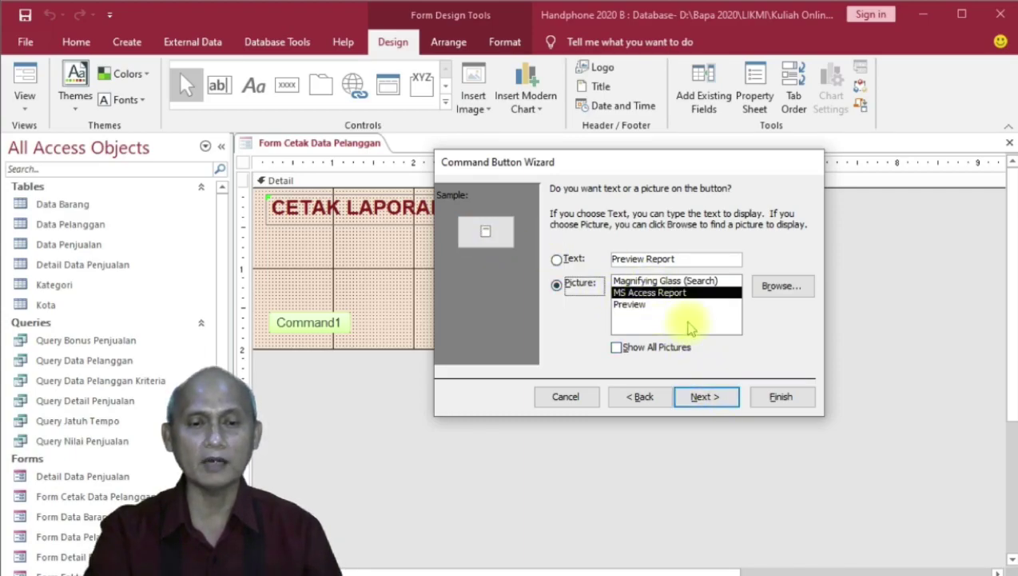
# Try the Magnifying Glass, MS Access Report and Preview pictures for the new command button.
pyautogui.click(655, 281)
pyautogui.click(651, 292)
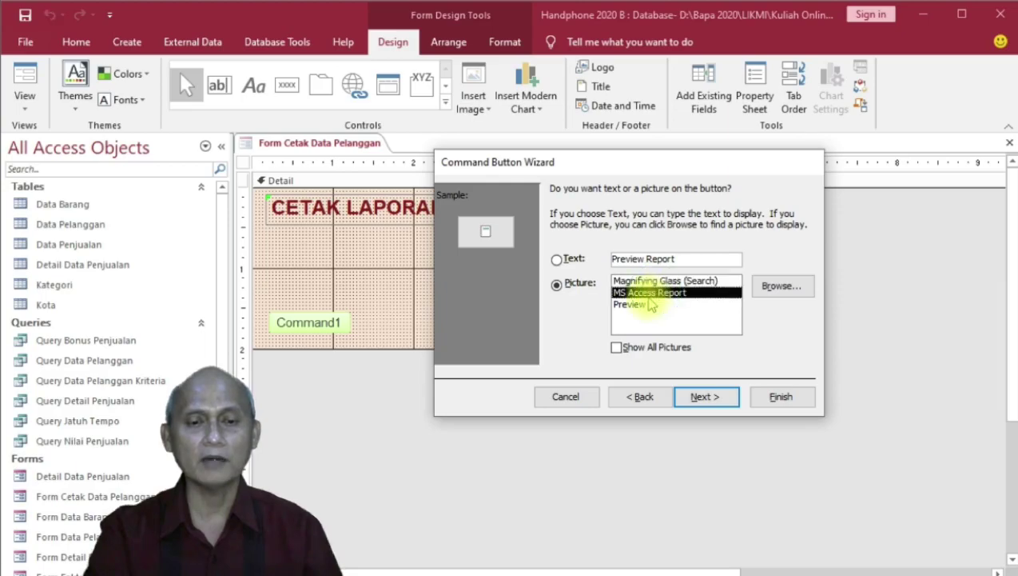
pyautogui.click(645, 305)
pyautogui.click(648, 292)
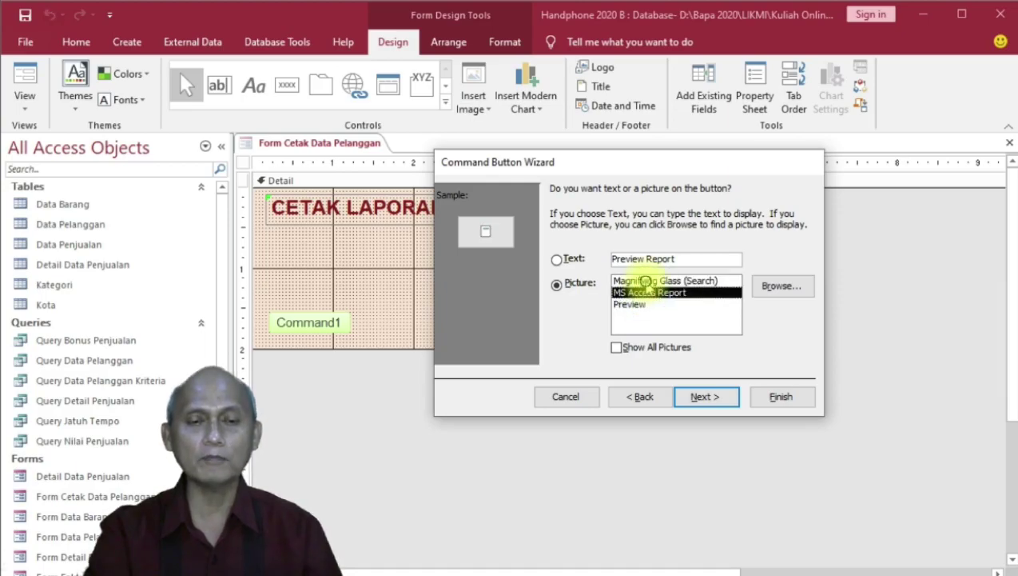
pyautogui.click(647, 281)
# Give the command button the text Cetak Seluruh Data instead of a picture, and finish the wizard with the default name Command1.
pyautogui.click(576, 261)
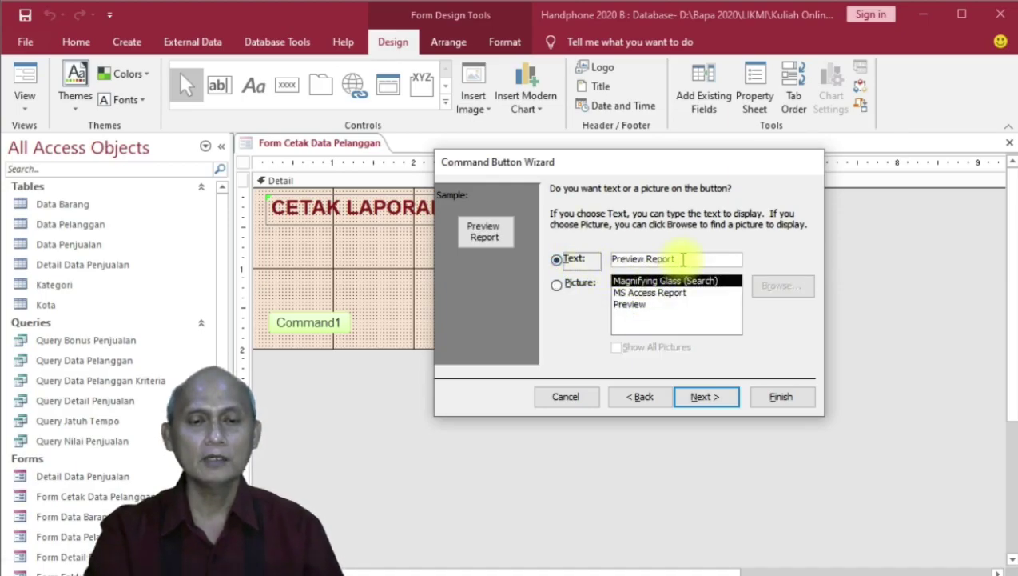
pyautogui.moveTo(683, 258); pyautogui.dragTo(588, 259)
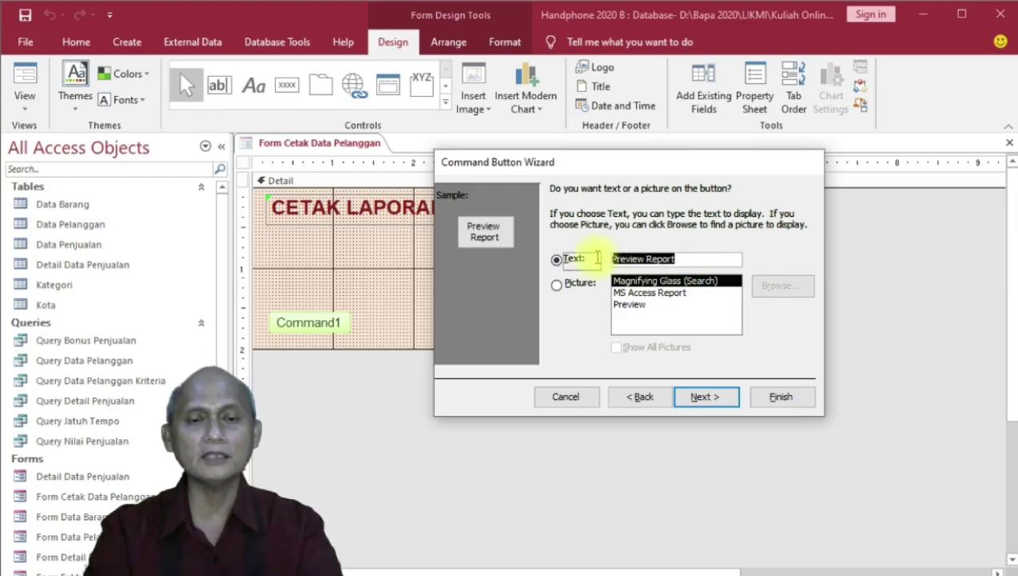
pyautogui.write('Ceta')
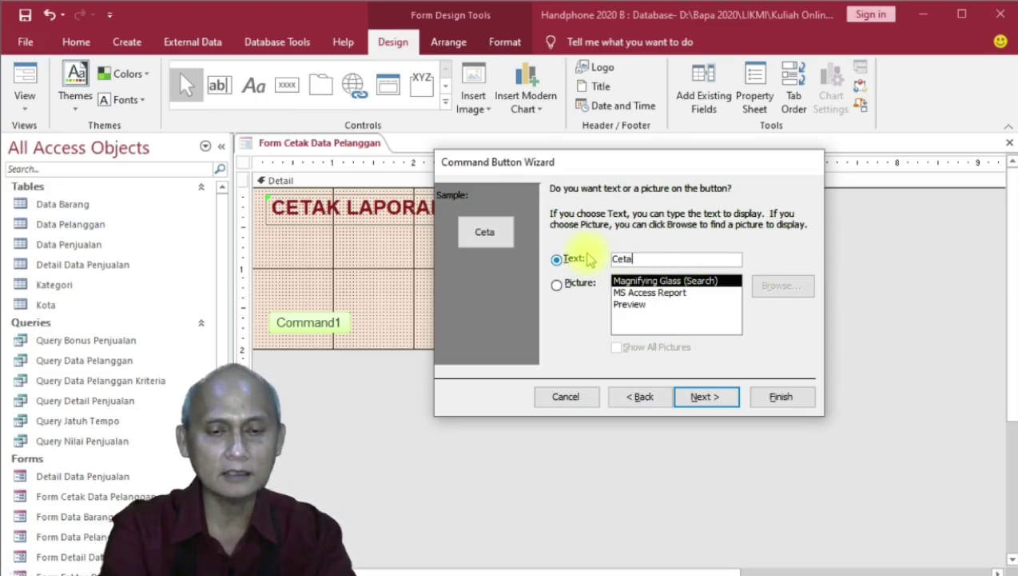
pyautogui.write('k Kese')
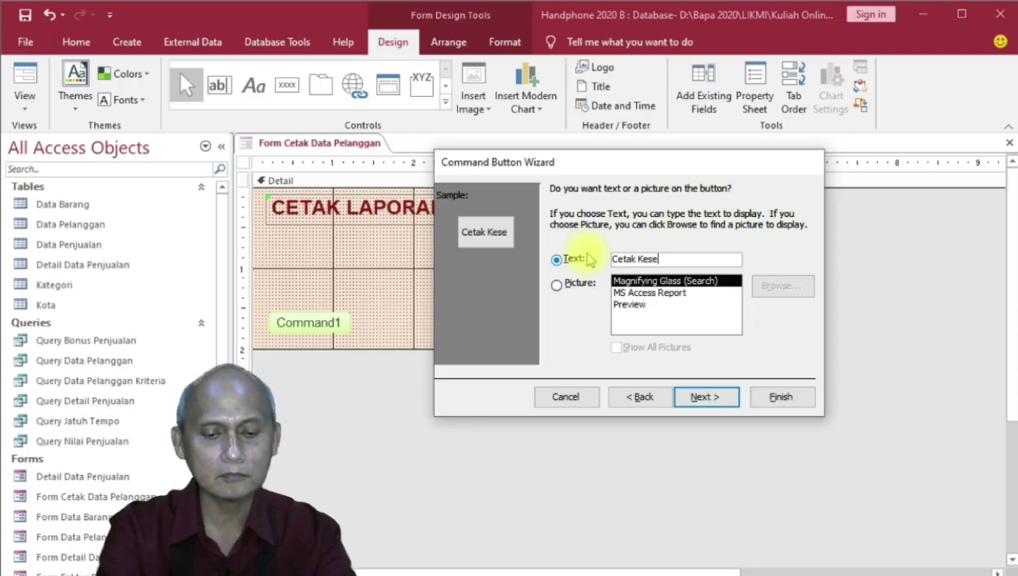
pyautogui.write('luruhan')
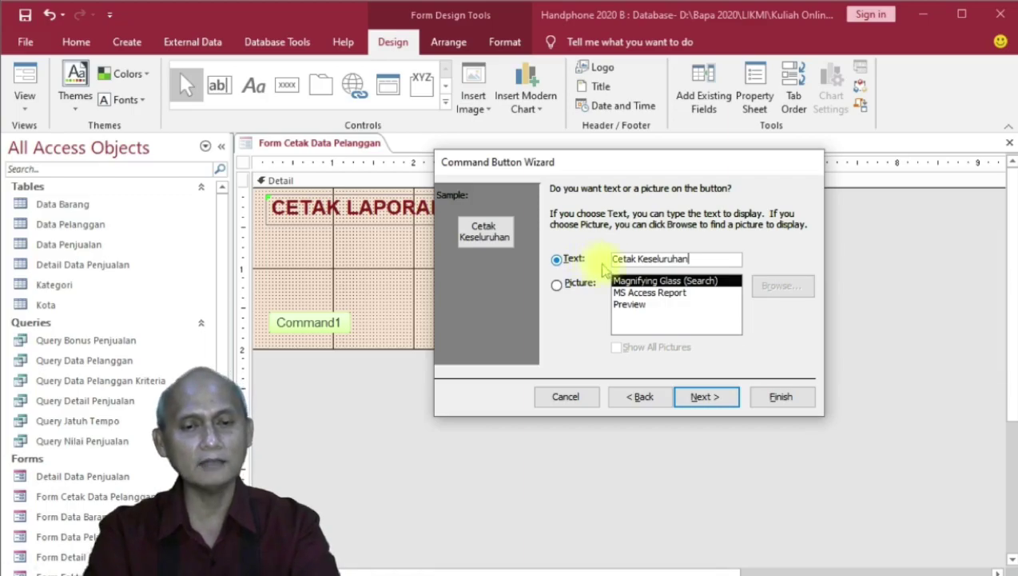
pyautogui.moveTo(687, 259); pyautogui.dragTo(637, 258)
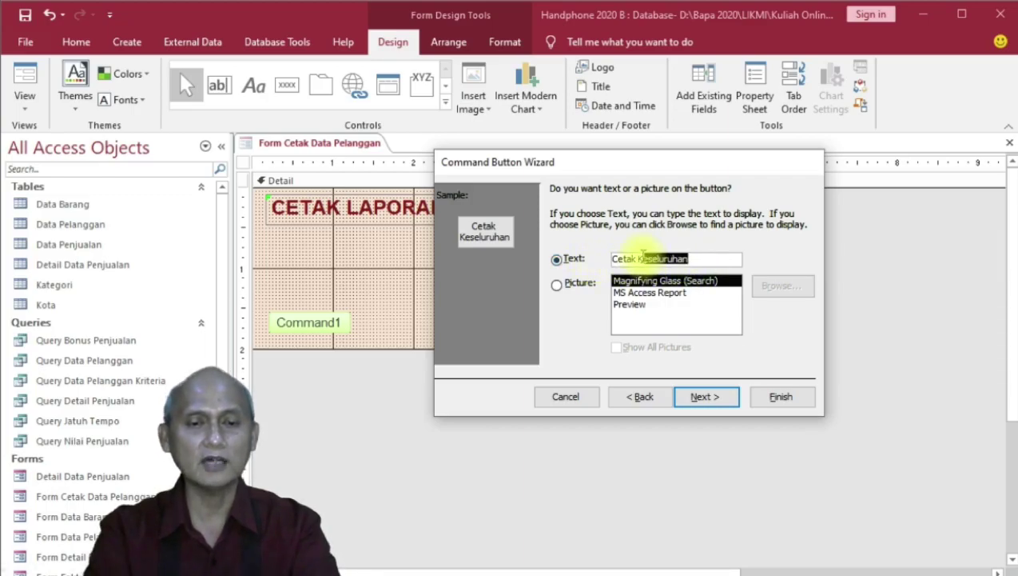
pyautogui.write('Seluruh Dara')
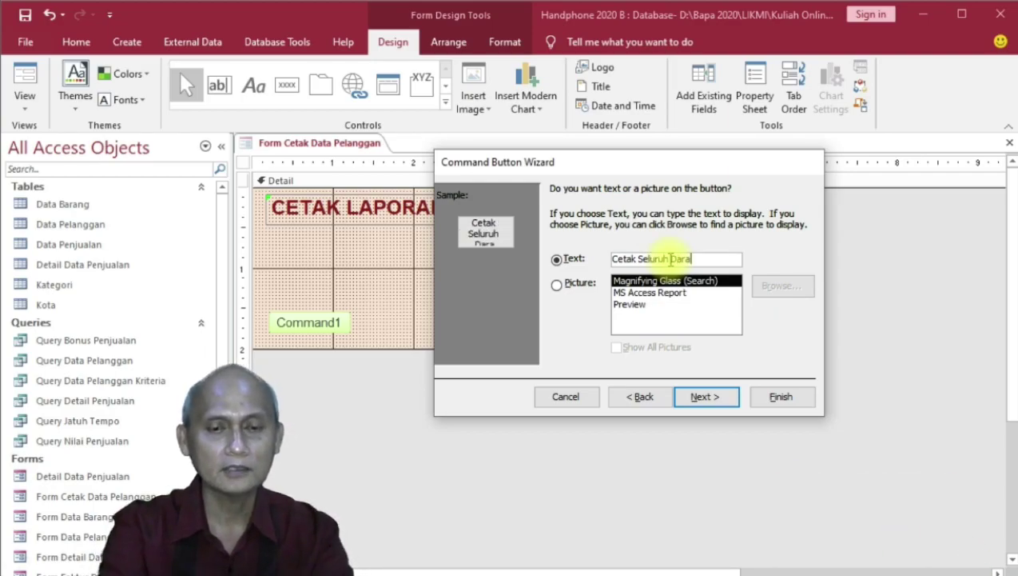
pyautogui.press('BackSpace')
pyautogui.write('ta')
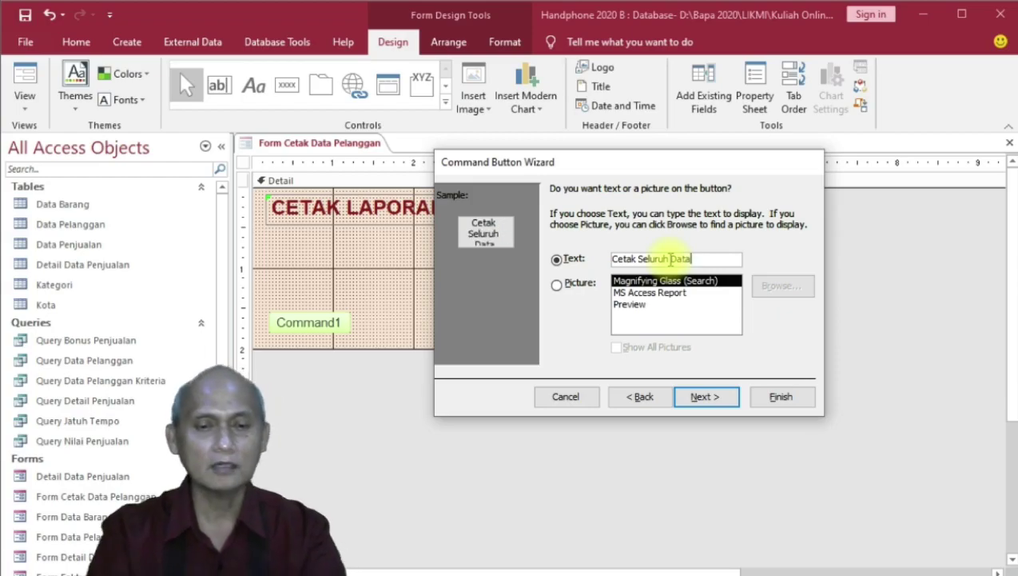
pyautogui.click(704, 399)
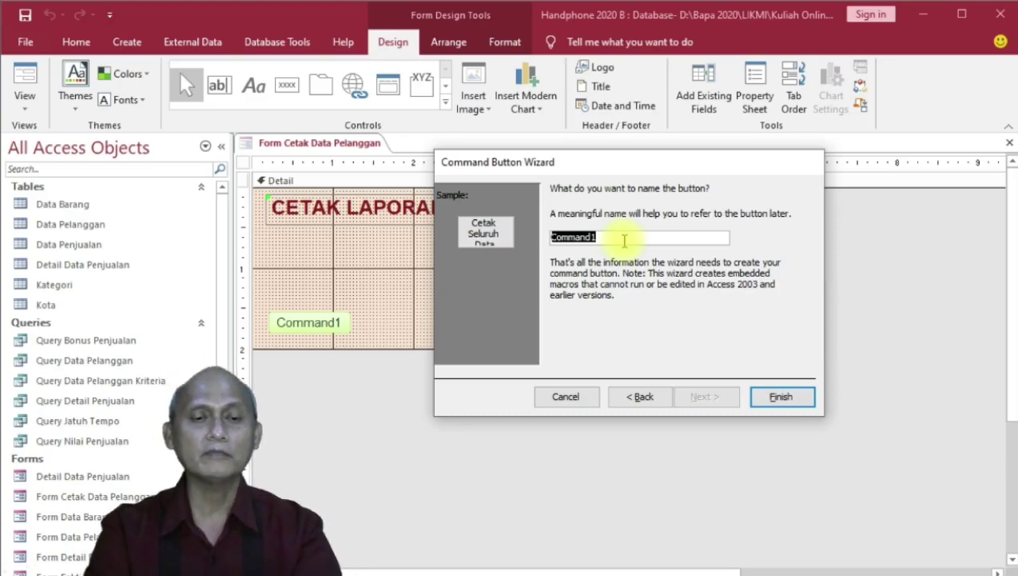
pyautogui.click(777, 397)
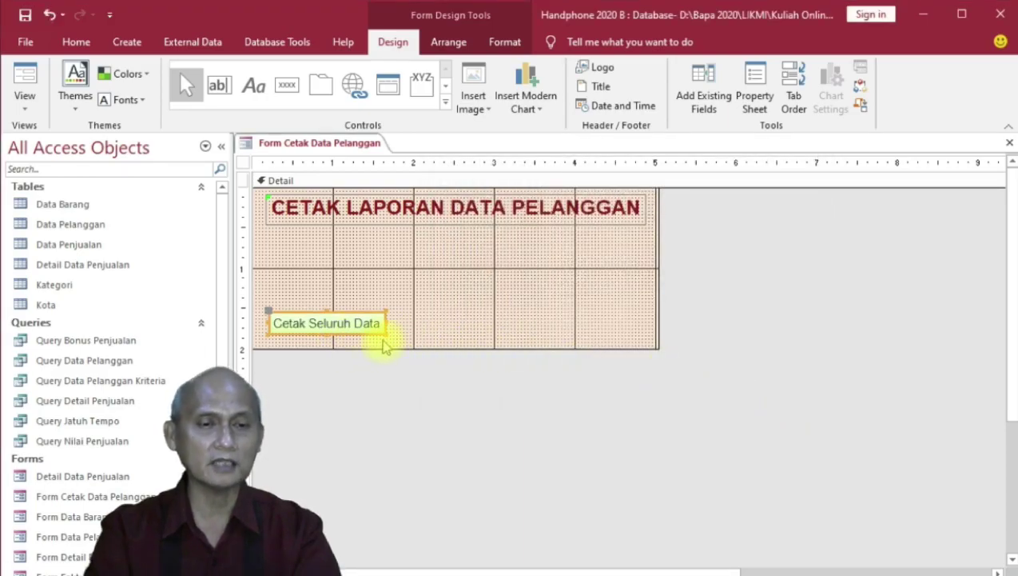
pyautogui.click(719, 346)
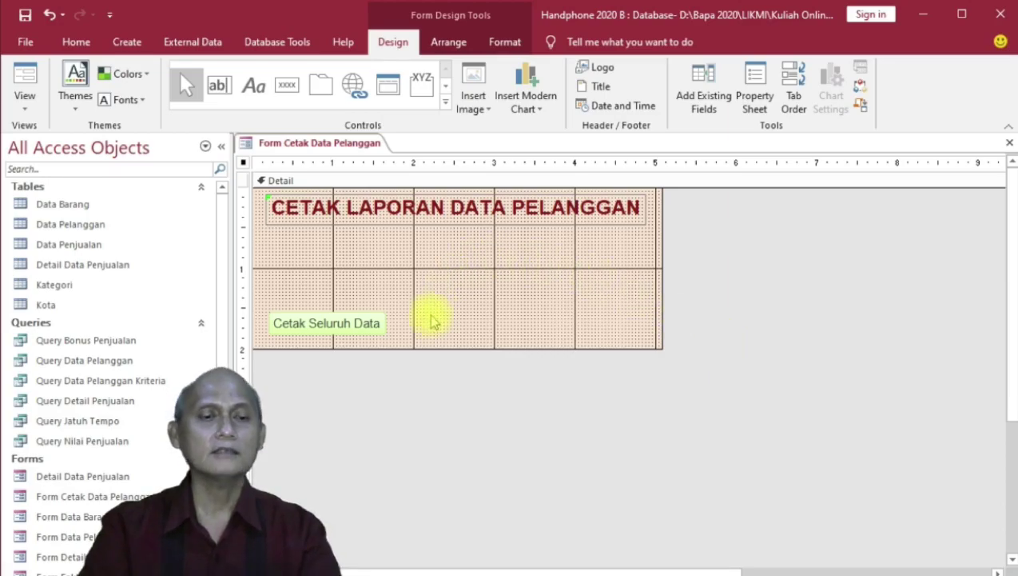
# Test the Cetak Seluruh Data button in Form View, then close the Laporan Data Pelanggan Keseluruhan preview.
pyautogui.click(365, 324)
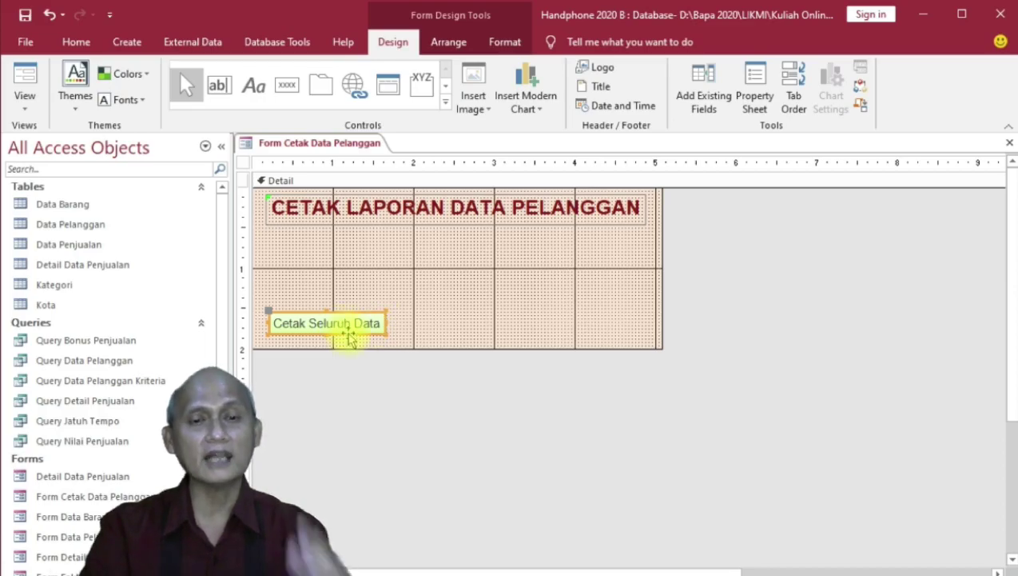
pyautogui.click(32, 112)
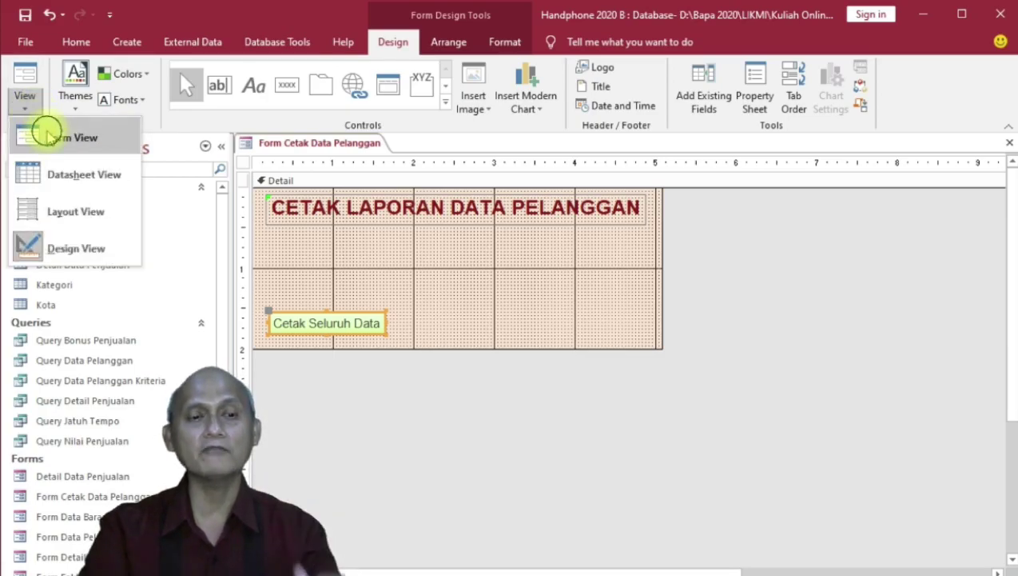
pyautogui.click(48, 134)
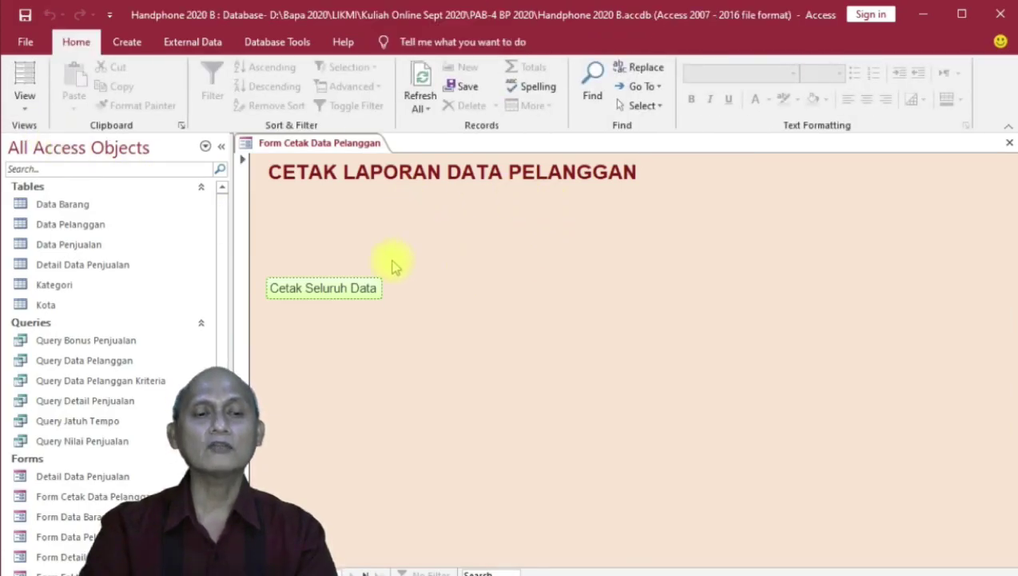
pyautogui.click(366, 298)
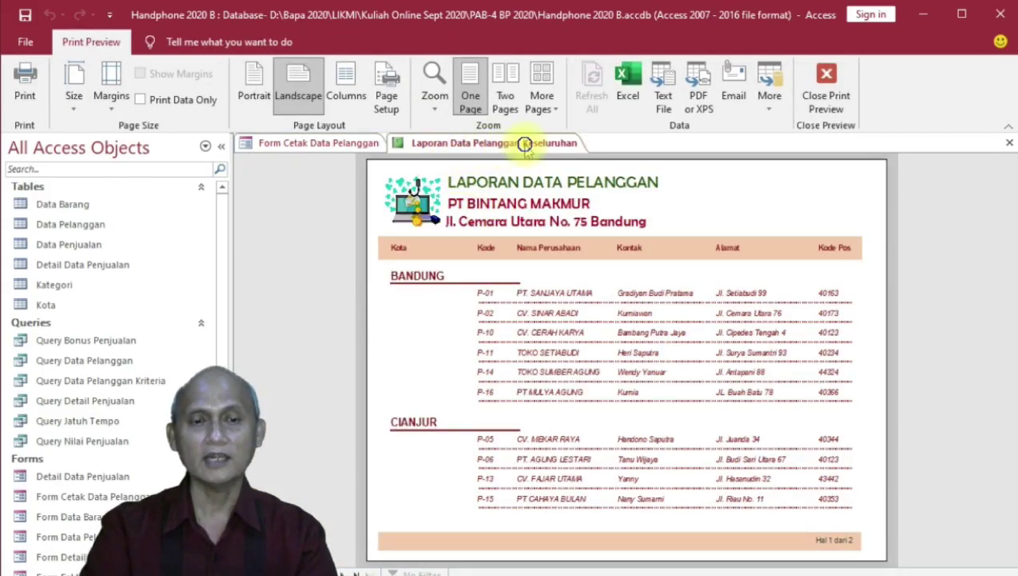
pyautogui.rightClick(525, 146)
pyautogui.click(557, 172)
pyautogui.click(326, 290)
pyautogui.rightClick(491, 145)
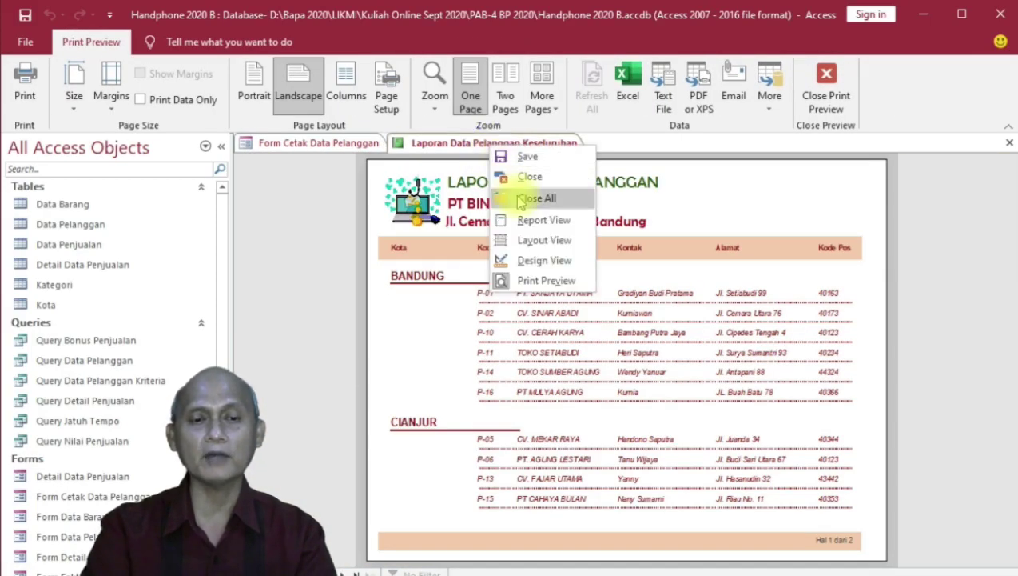
pyautogui.click(520, 176)
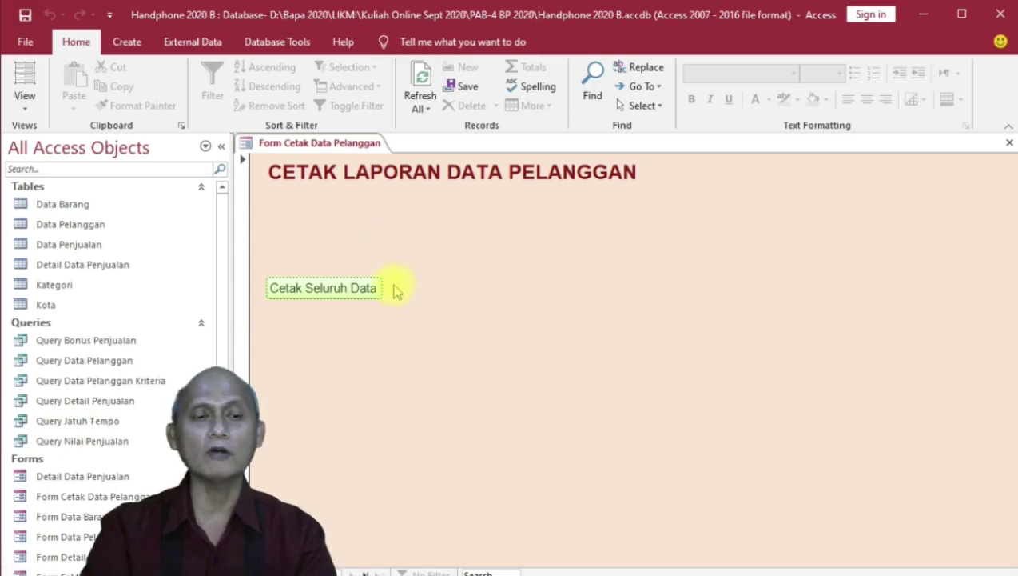
# Return the form to Design View and widen the Cetak Seluruh Data button slightly, to about 1.6 ruler units.
pyautogui.click(23, 104)
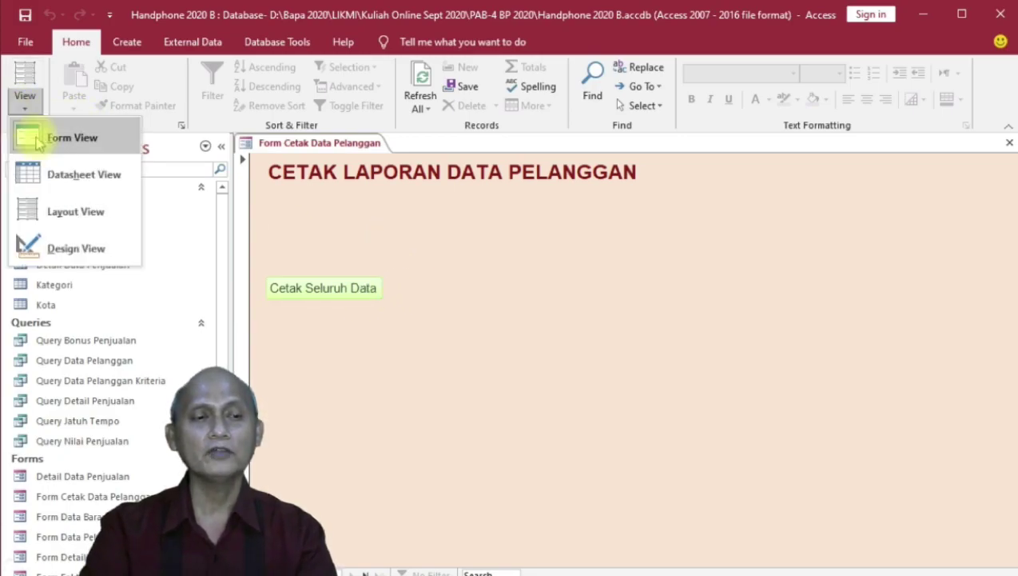
pyautogui.click(62, 246)
pyautogui.moveTo(387, 323); pyautogui.dragTo(399, 323)
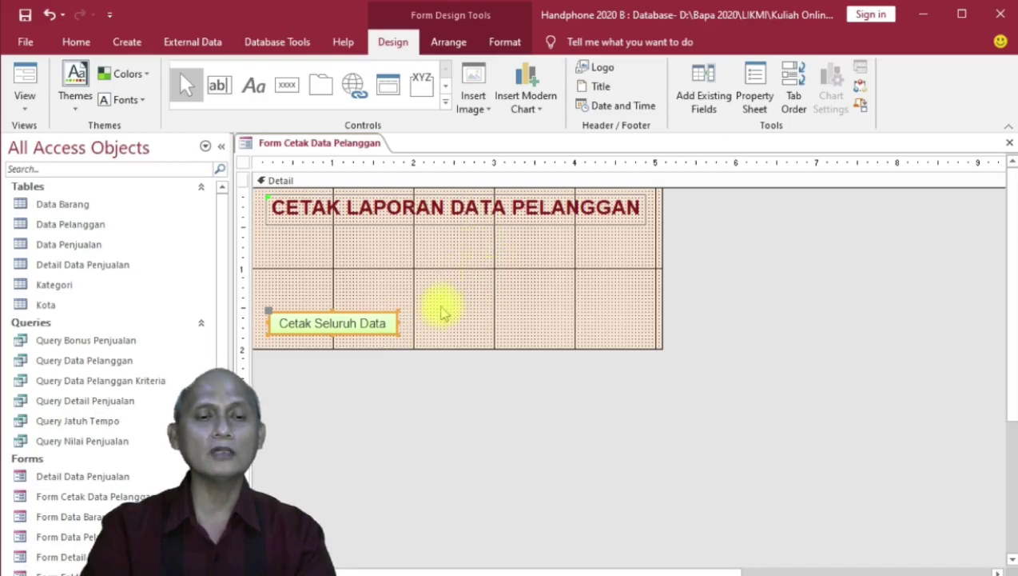
pyautogui.moveTo(397, 323); pyautogui.dragTo(398, 323)
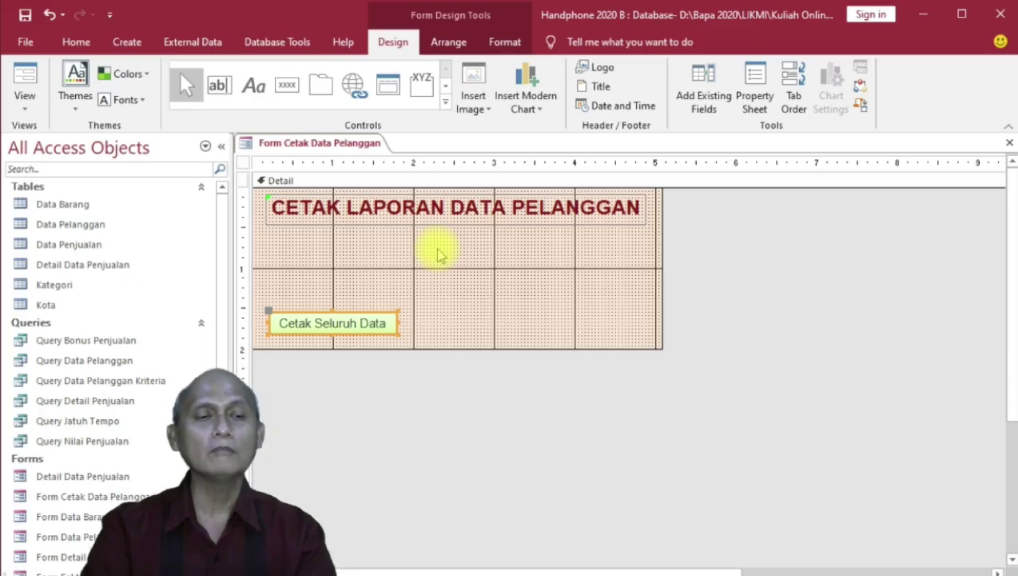
# Add a second command button near the Detail section's lower-right corner with the Close Form action from Form Operations.
pyautogui.click(282, 94)
pyautogui.click(537, 311)
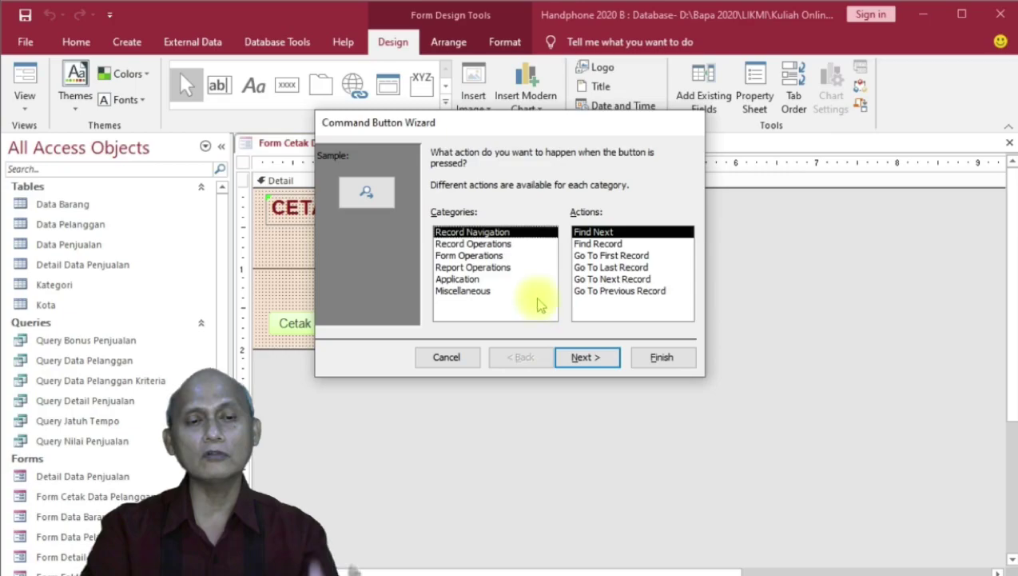
pyautogui.click(489, 267)
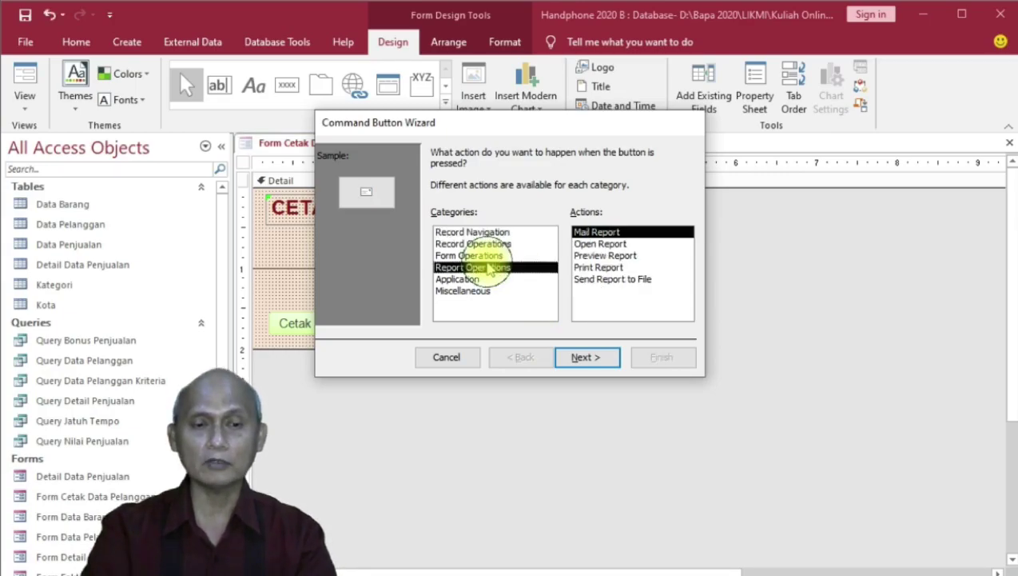
pyautogui.click(489, 257)
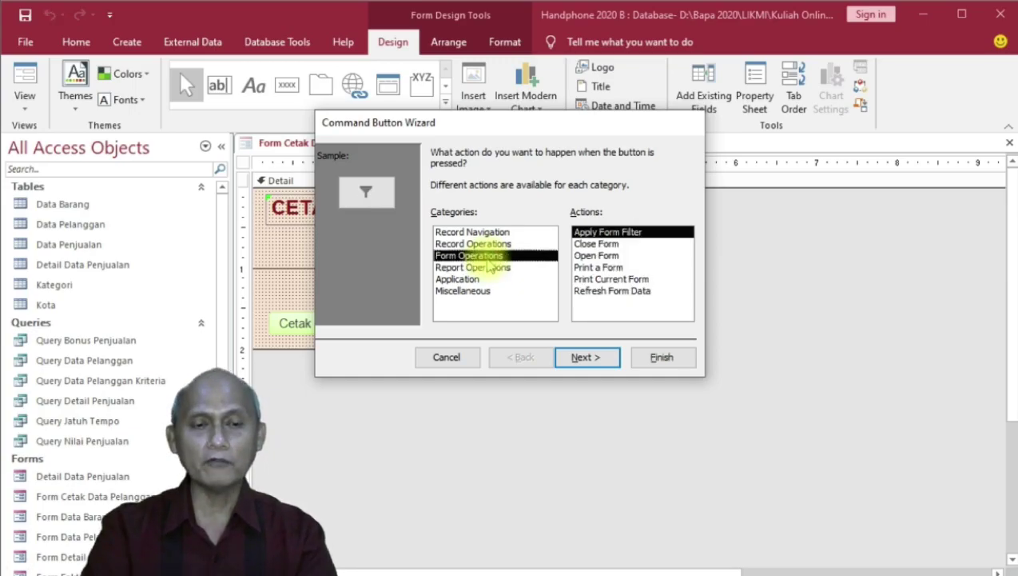
pyautogui.click(612, 244)
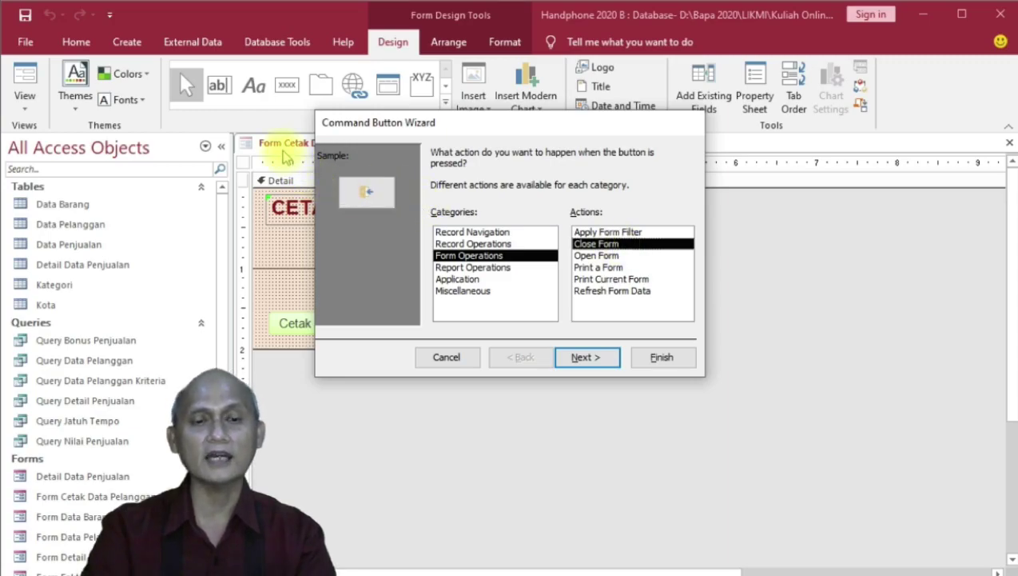
pyautogui.click(585, 357)
# Give the close button the text Menutup Form and finish the wizard with the default name Command3.
pyautogui.click(439, 220)
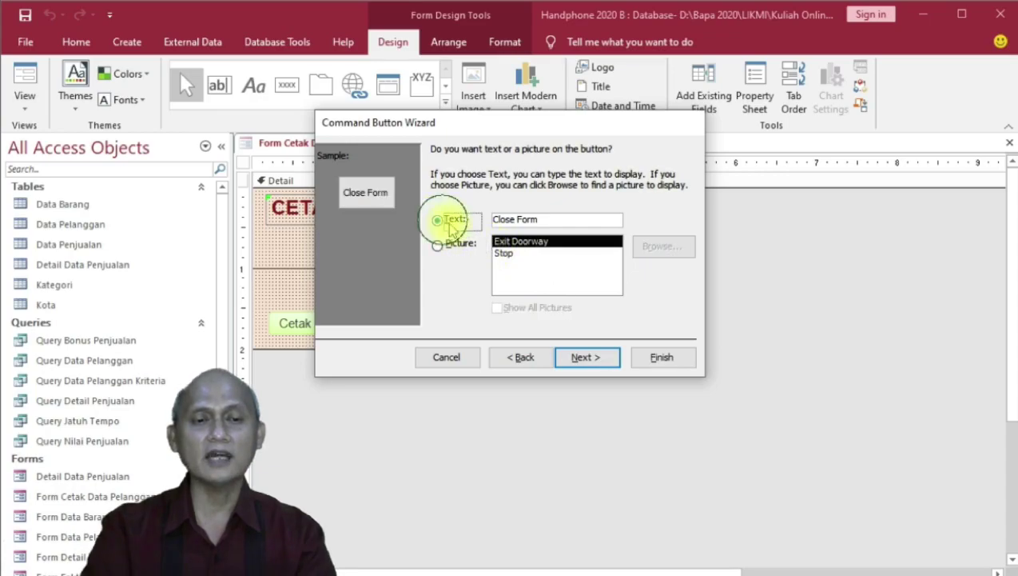
pyautogui.moveTo(550, 218); pyautogui.dragTo(444, 220)
pyautogui.write('M')
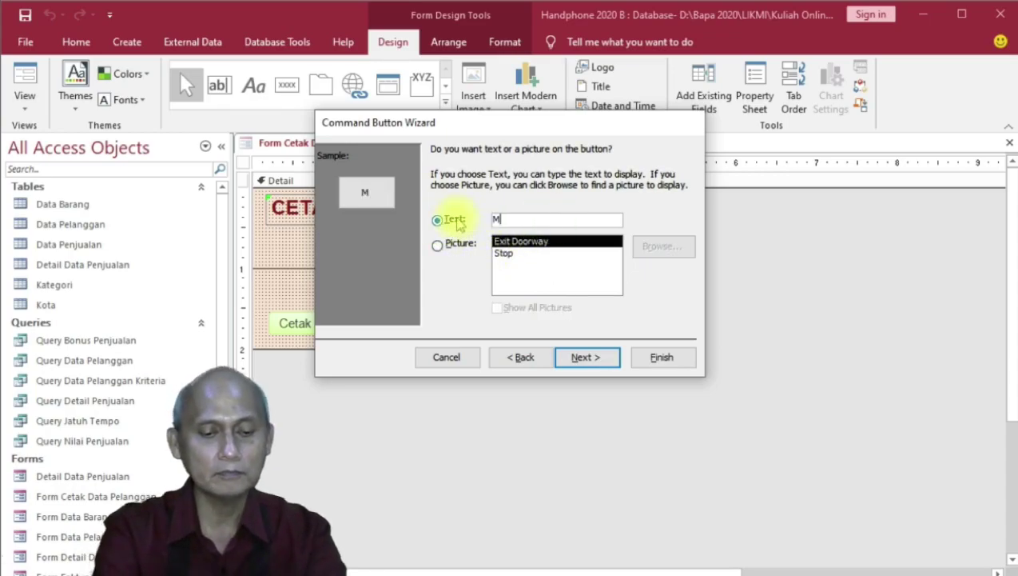
pyautogui.write('enutup ')
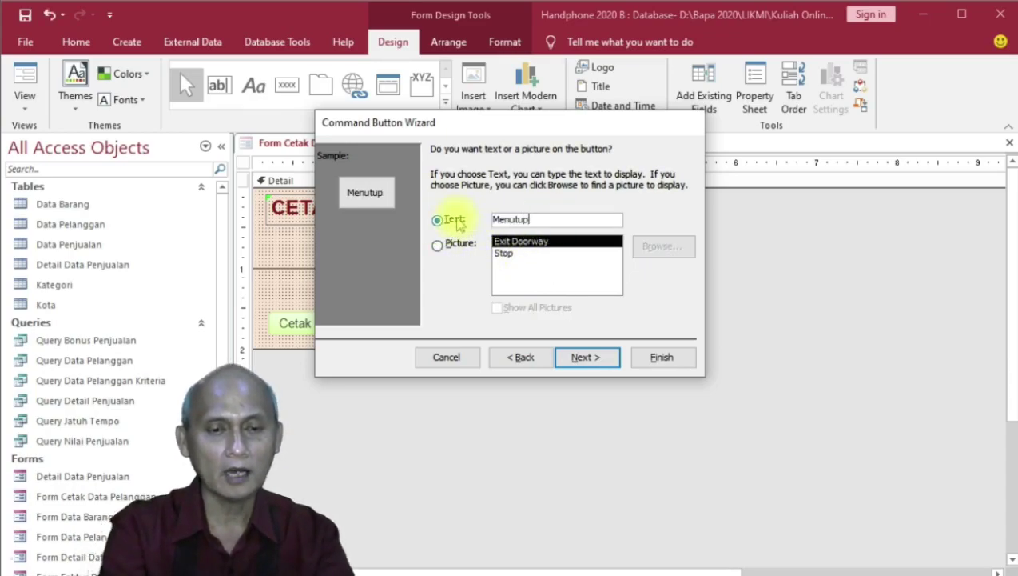
pyautogui.write('Form')
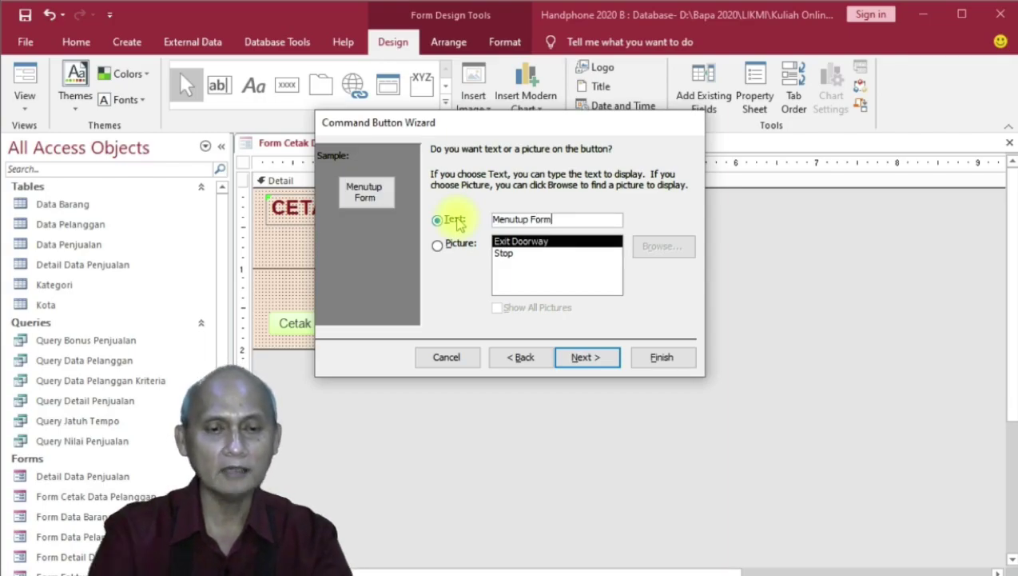
pyautogui.click(586, 356)
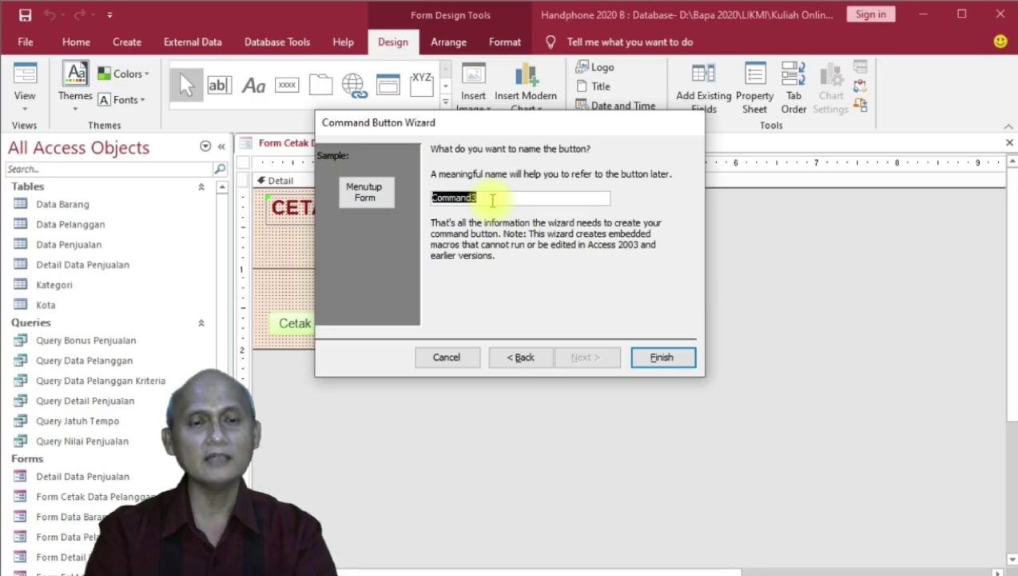
pyautogui.click(649, 359)
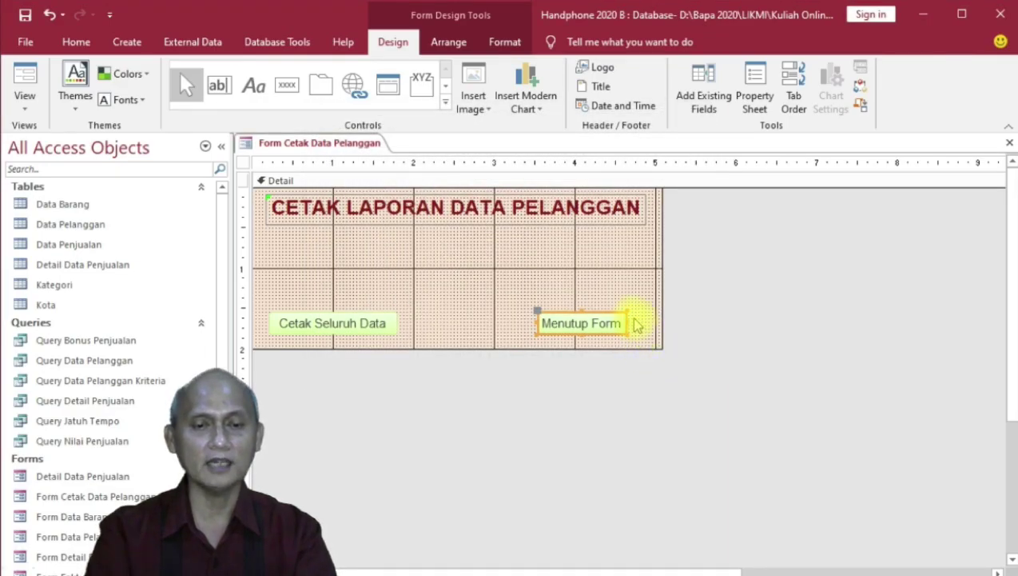
# Widen the Menutup Form button on both sides to about 1.5 ruler units, ending near the title label's right edge.
pyautogui.moveTo(628, 323); pyautogui.dragTo(646, 328)
pyautogui.moveTo(534, 319); pyautogui.dragTo(539, 322)
pyautogui.doubleClick(539, 323)
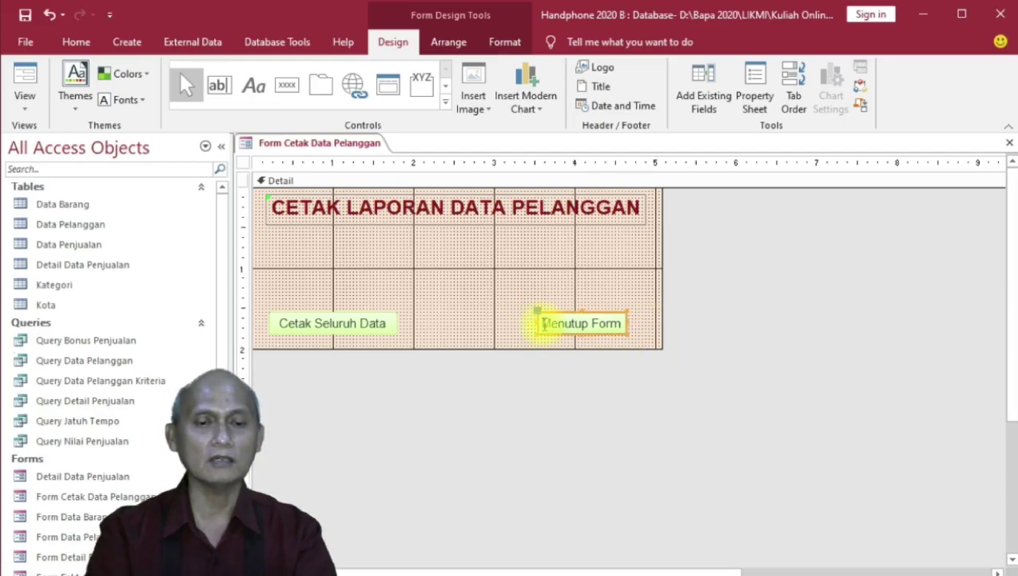
pyautogui.moveTo(535, 323); pyautogui.dragTo(525, 320)
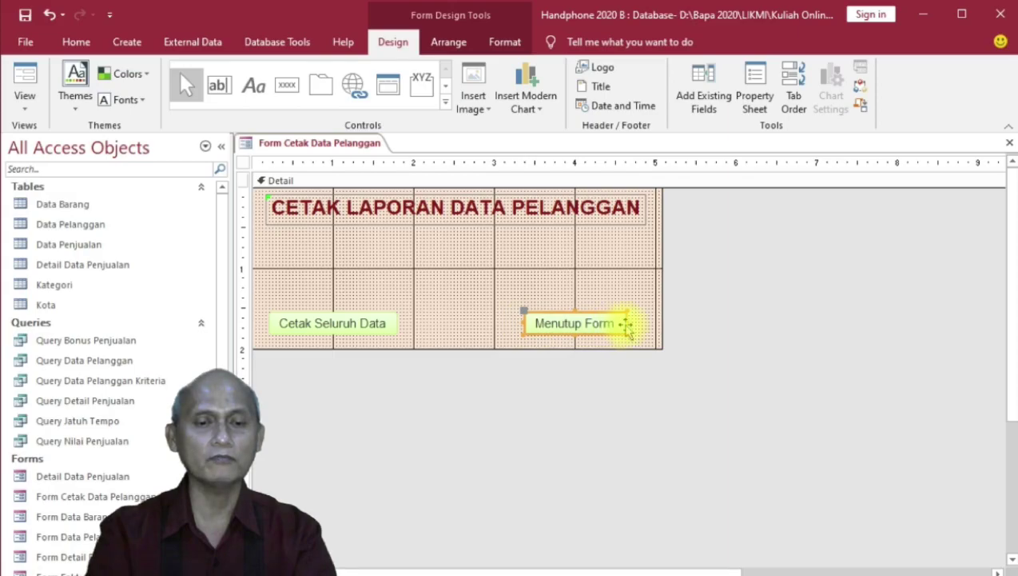
pyautogui.moveTo(628, 325); pyautogui.dragTo(641, 324)
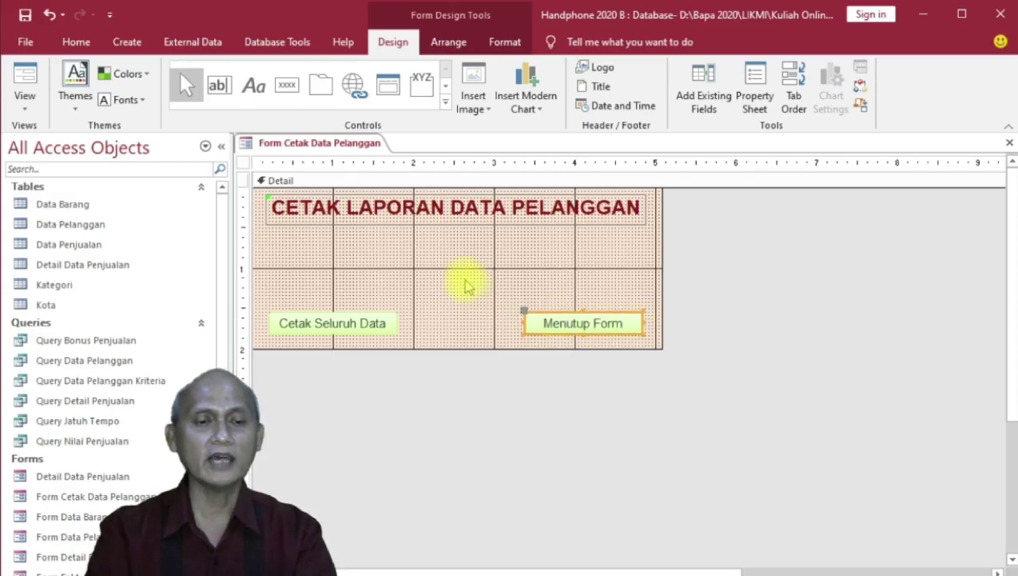
# Test the form in Form View: preview the report with Cetak Seluruh Data, close the preview, and close the form with Menutup Form.
pyautogui.click(472, 277)
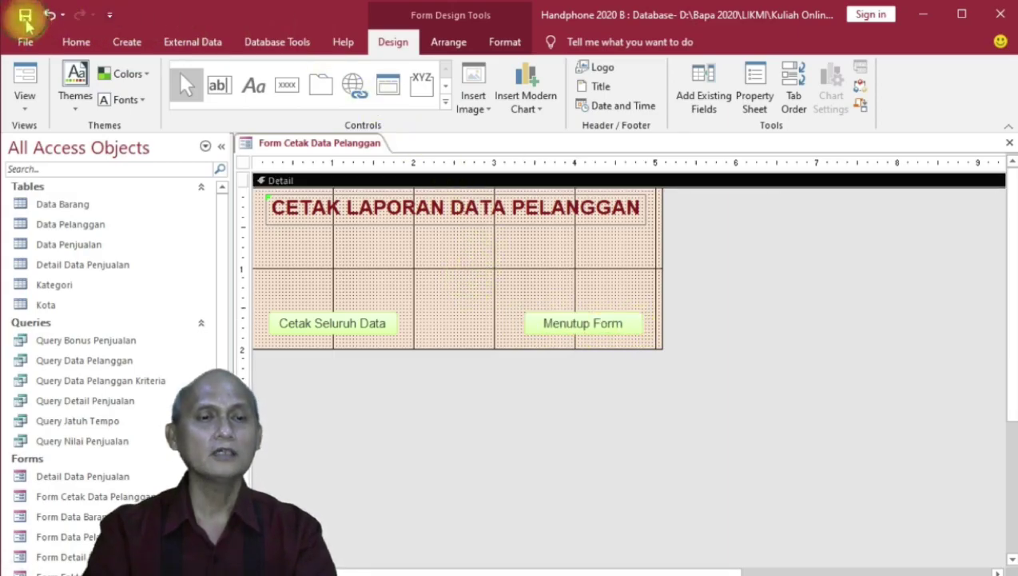
pyautogui.click(24, 100)
pyautogui.click(53, 140)
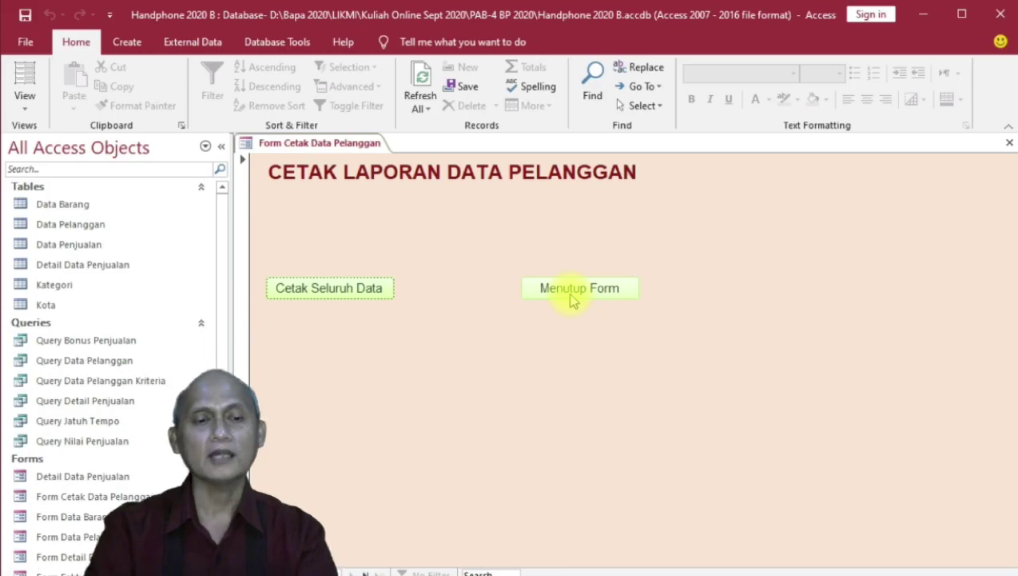
pyautogui.click(343, 288)
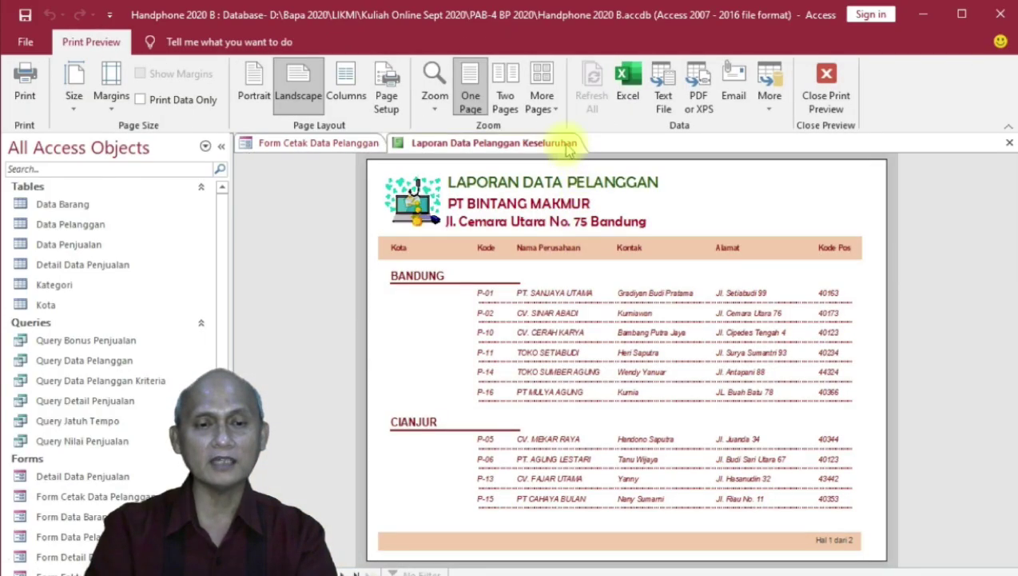
pyautogui.rightClick(563, 143)
pyautogui.click(595, 171)
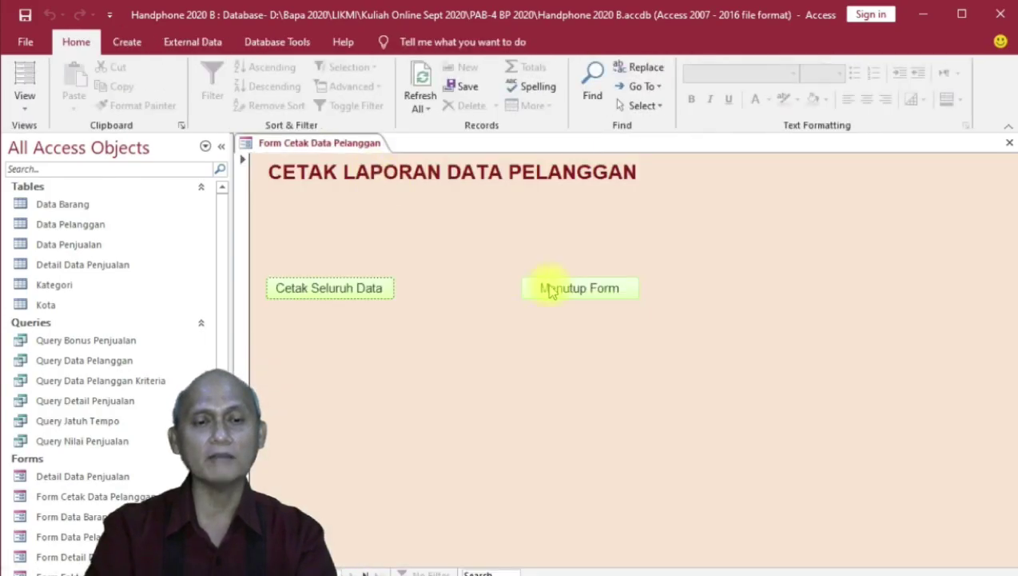
pyautogui.click(560, 293)
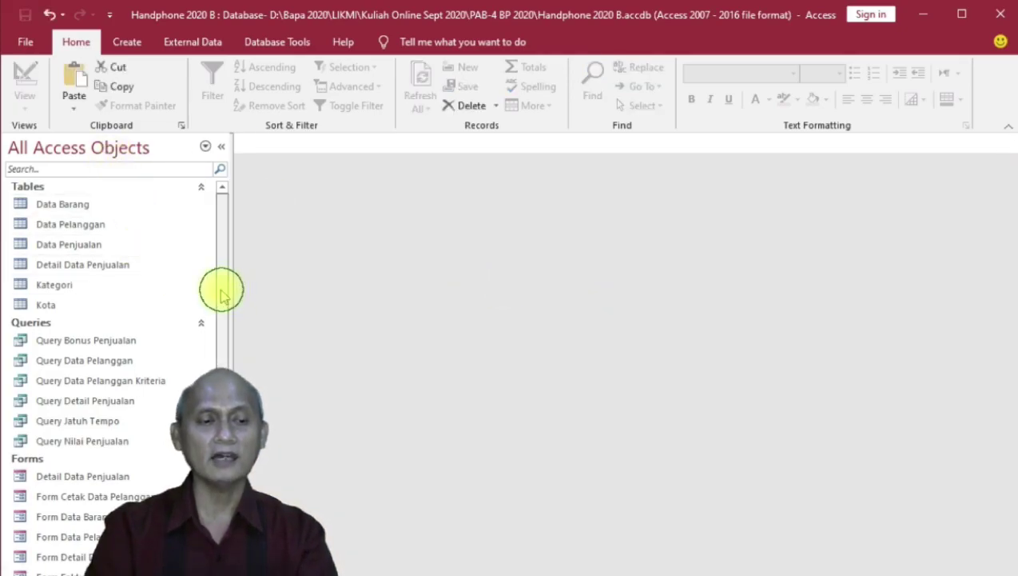
# Reopen Form Cetak Data Pelanggan in Design View and widen the title label slightly, to about 4.9 ruler units.
pyautogui.moveTo(222, 294); pyautogui.dragTo(223, 318)
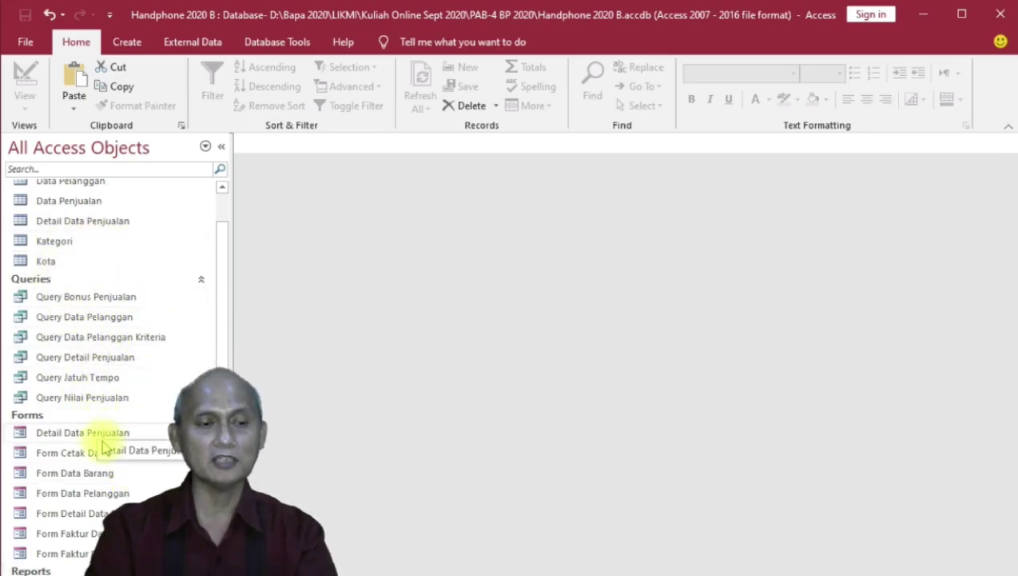
pyautogui.click(105, 458)
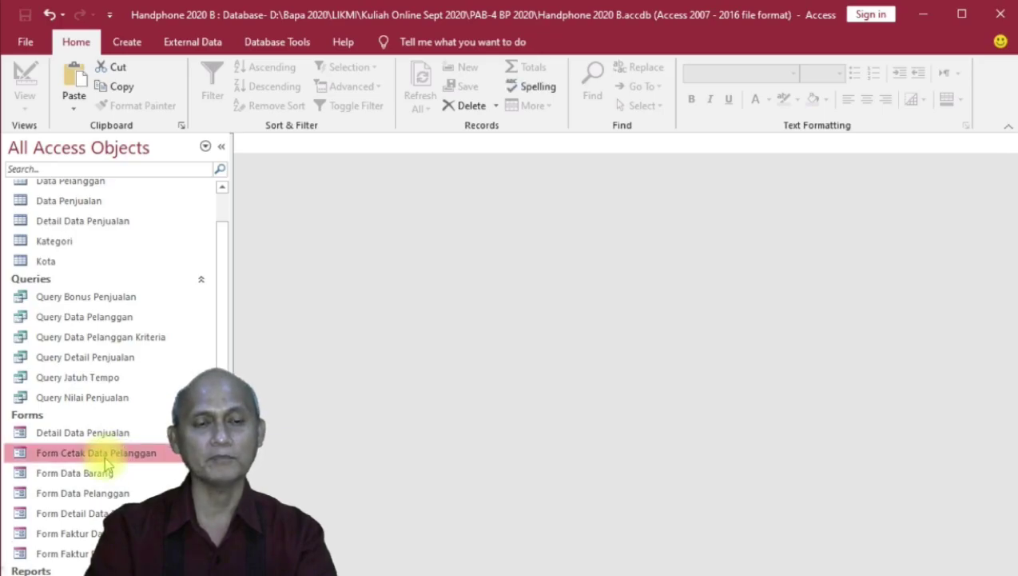
pyautogui.doubleClick(106, 462)
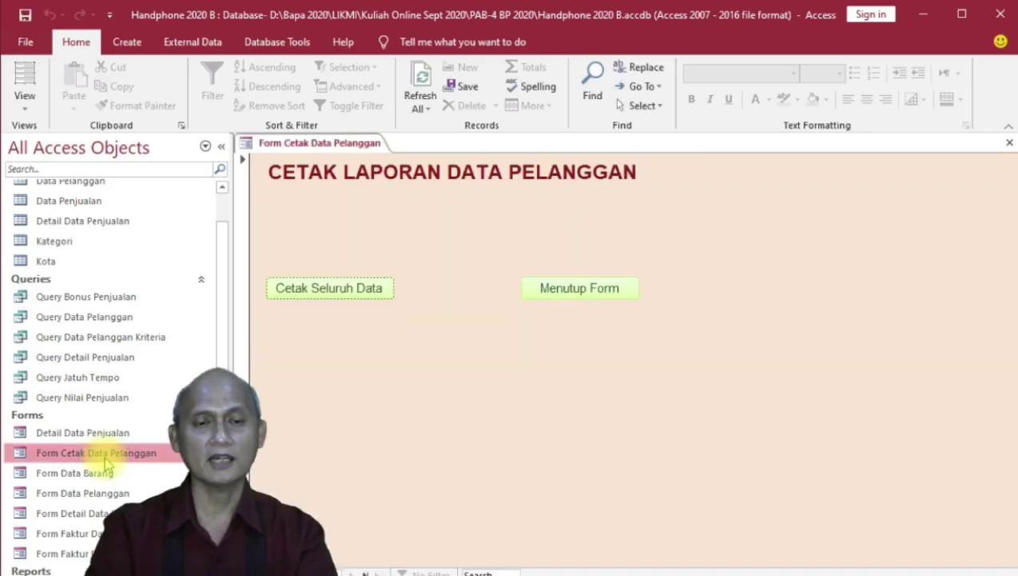
pyautogui.click(25, 105)
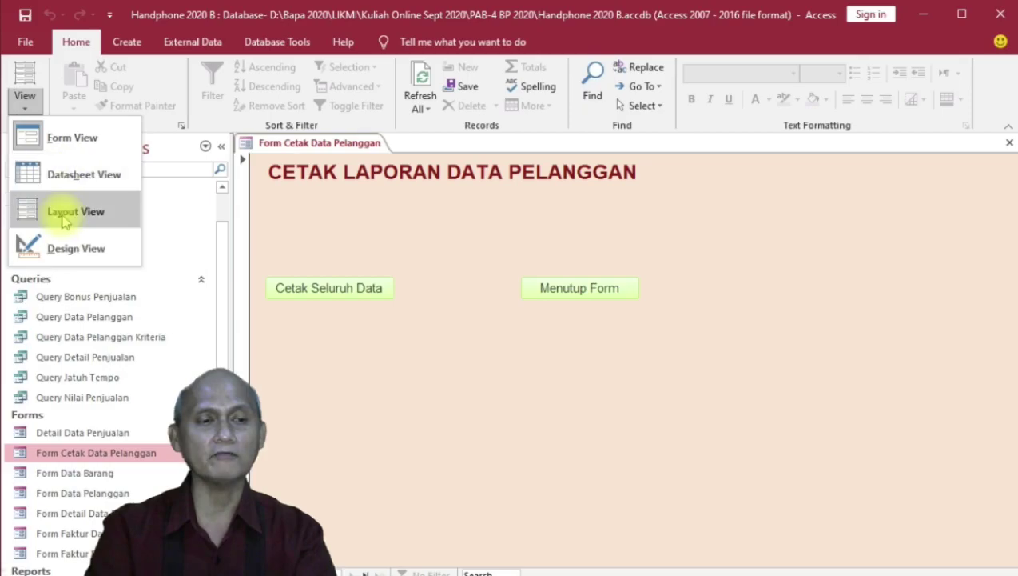
pyautogui.click(64, 248)
pyautogui.click(660, 214)
pyautogui.moveTo(660, 208); pyautogui.dragTo(660, 208)
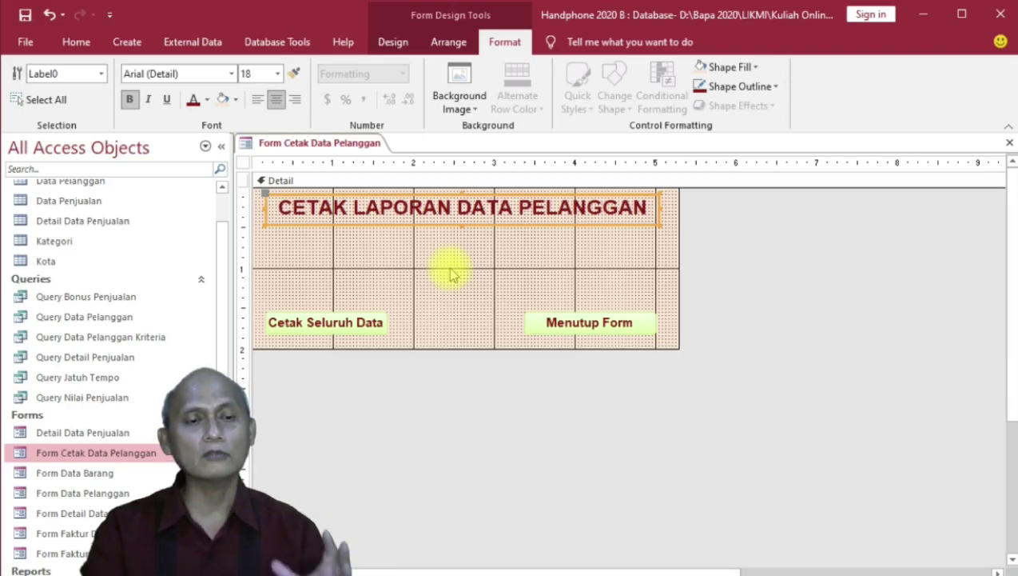
pyautogui.click(371, 323)
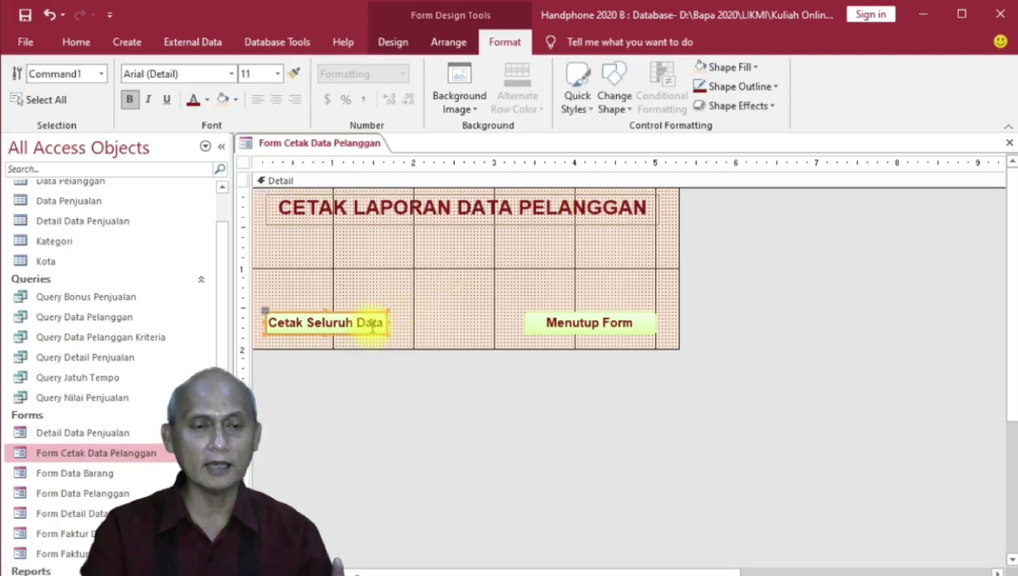
pyautogui.click(534, 327)
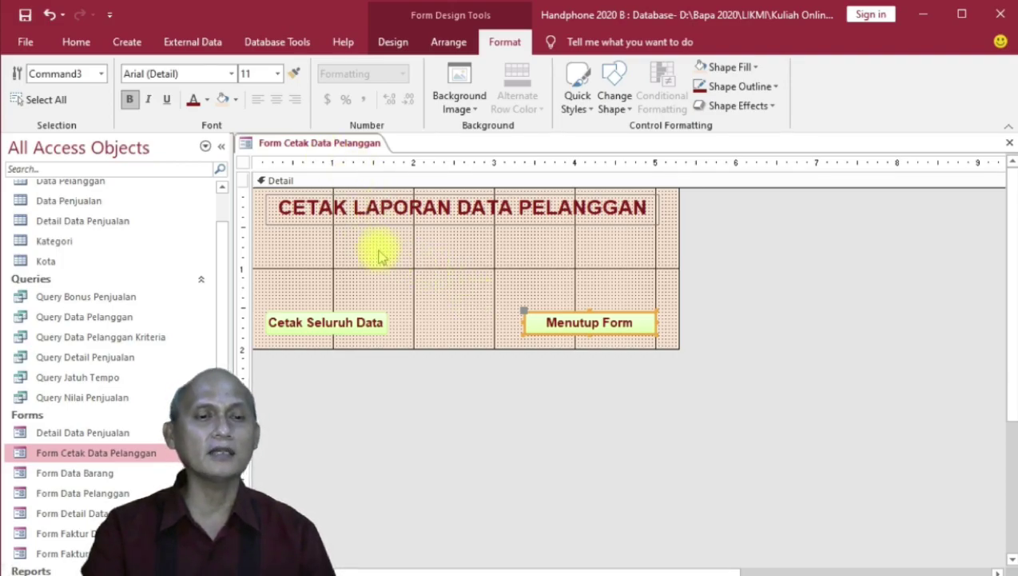
pyautogui.click(402, 43)
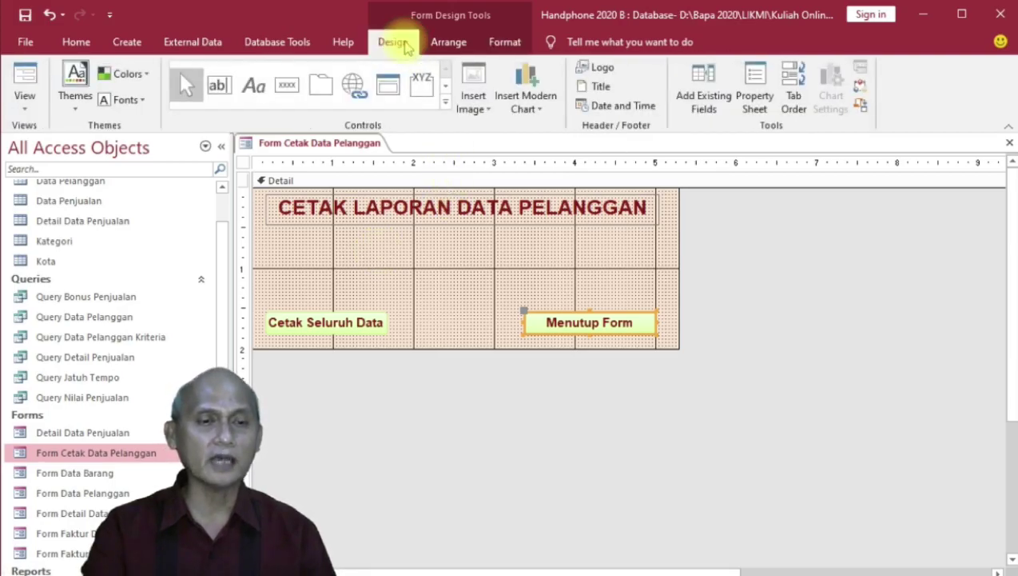
pyautogui.click(405, 224)
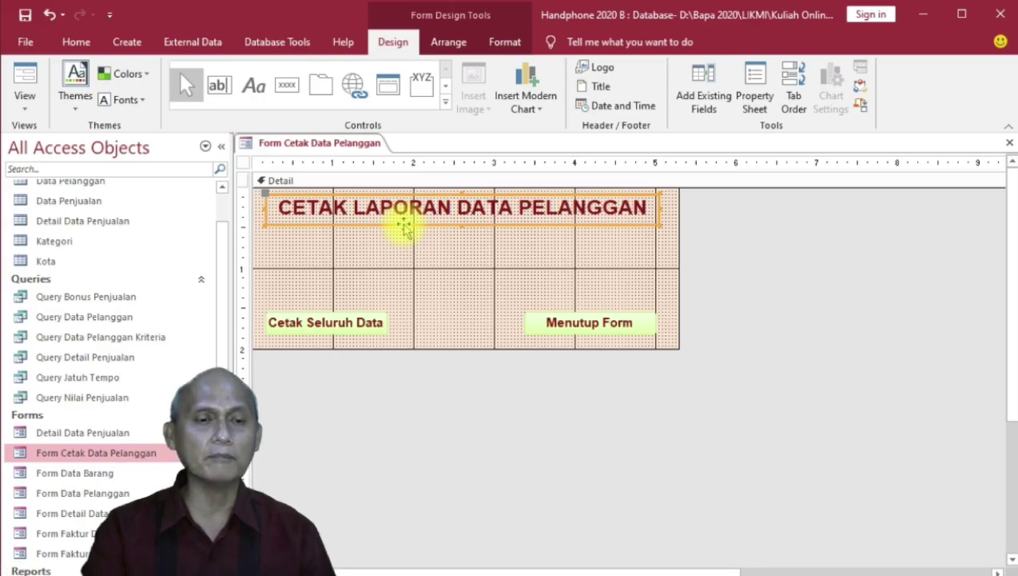
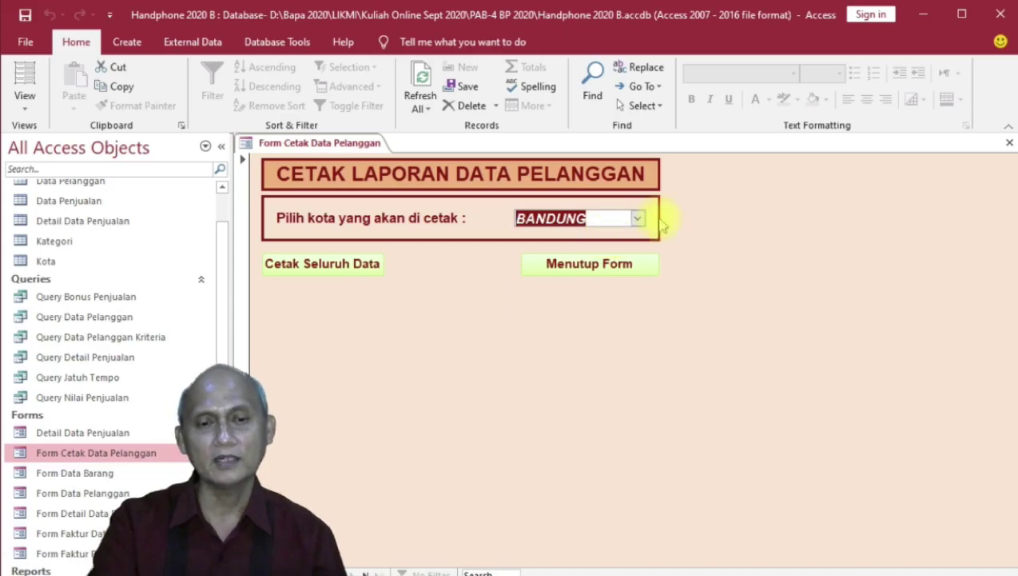
# Test the Pilih kota yang akan di cetak combo box in Form View by choosing BOGOR and then GARUT.
pyautogui.click(637, 217)
pyautogui.click(586, 271)
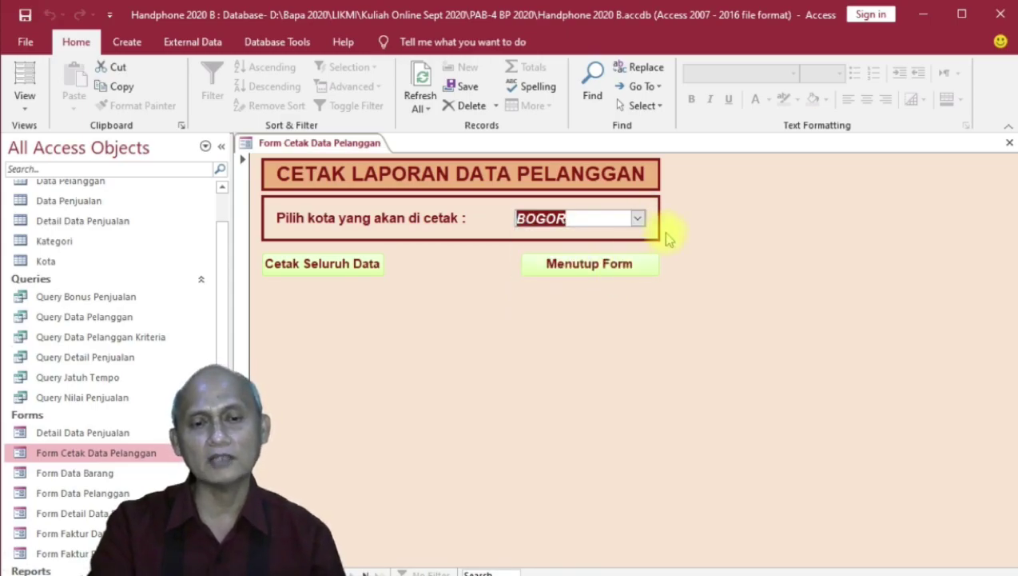
pyautogui.click(638, 218)
pyautogui.click(557, 336)
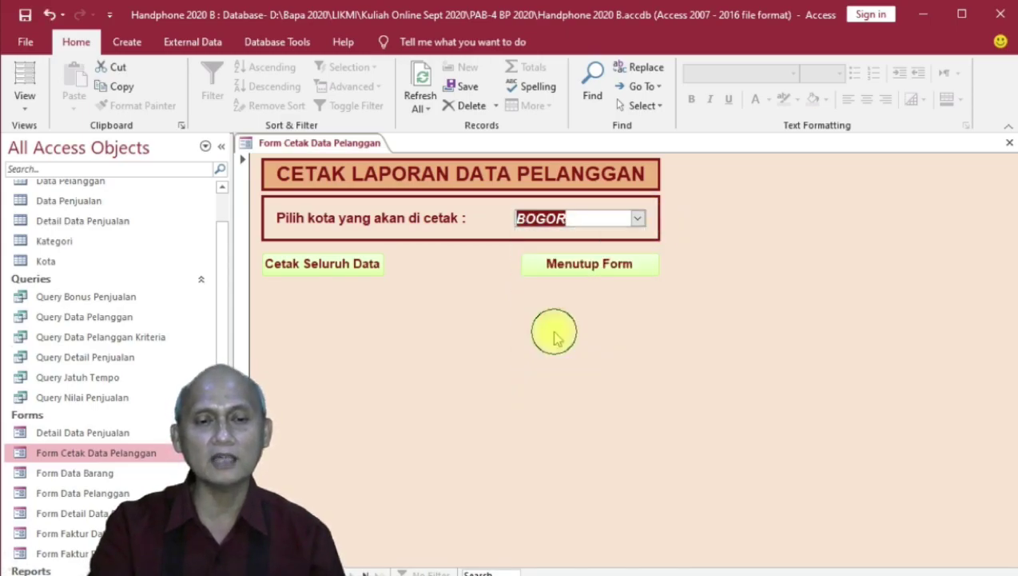
pyautogui.click(639, 217)
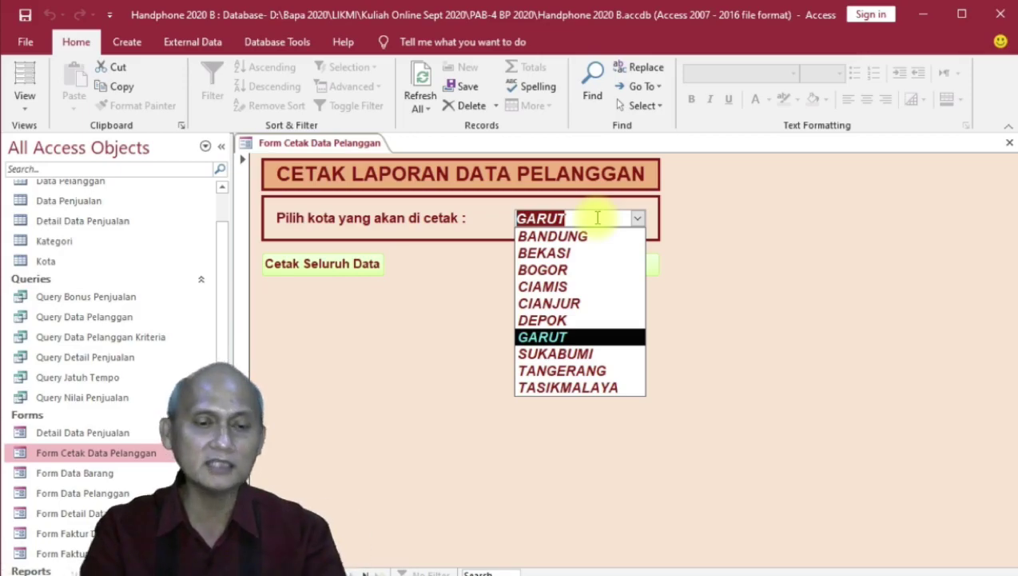
pyautogui.click(478, 225)
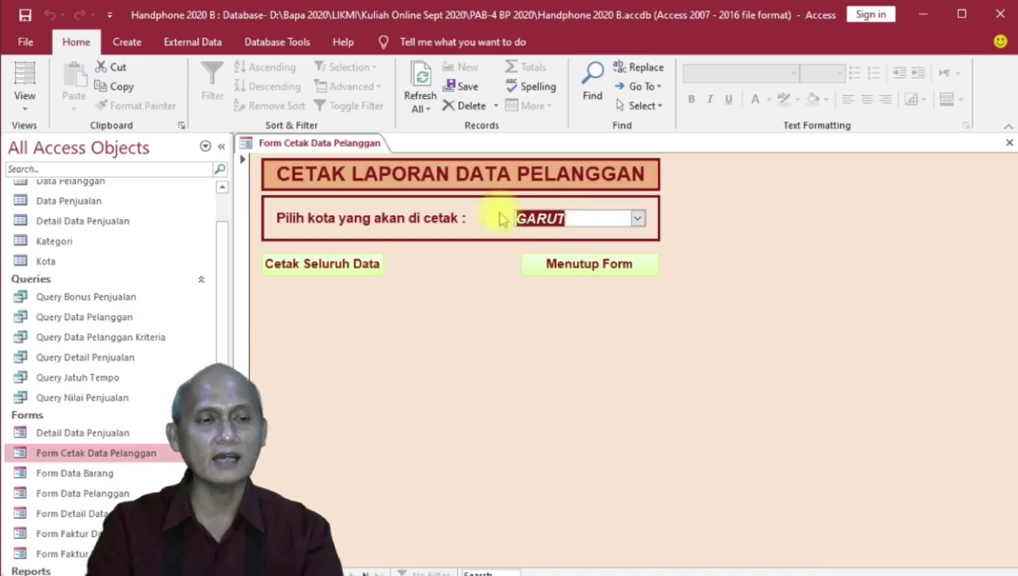
# Return the form to Design View and set the Name property of the city combo box to KRITERIAKOTA.
pyautogui.click(24, 104)
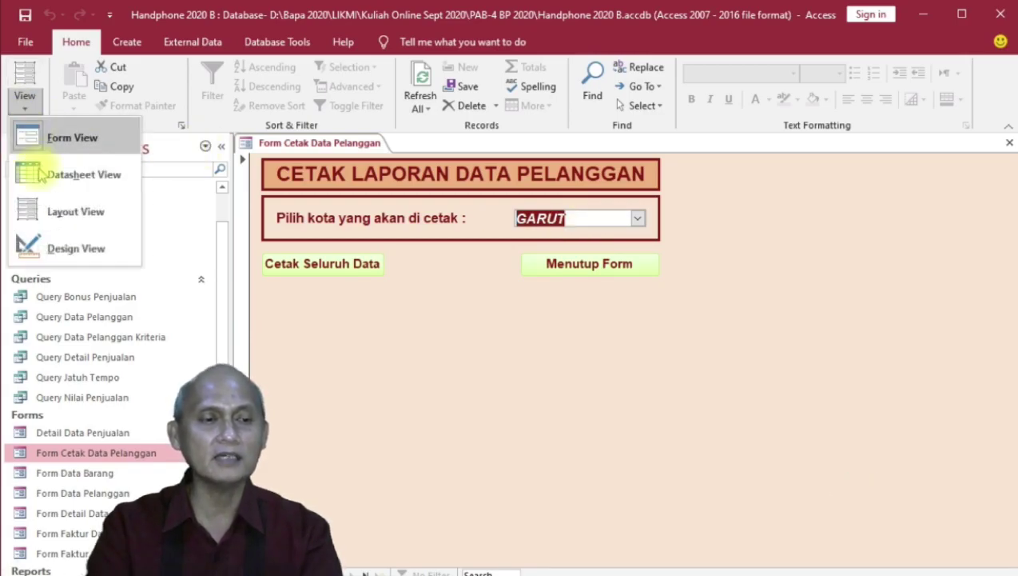
pyautogui.click(36, 244)
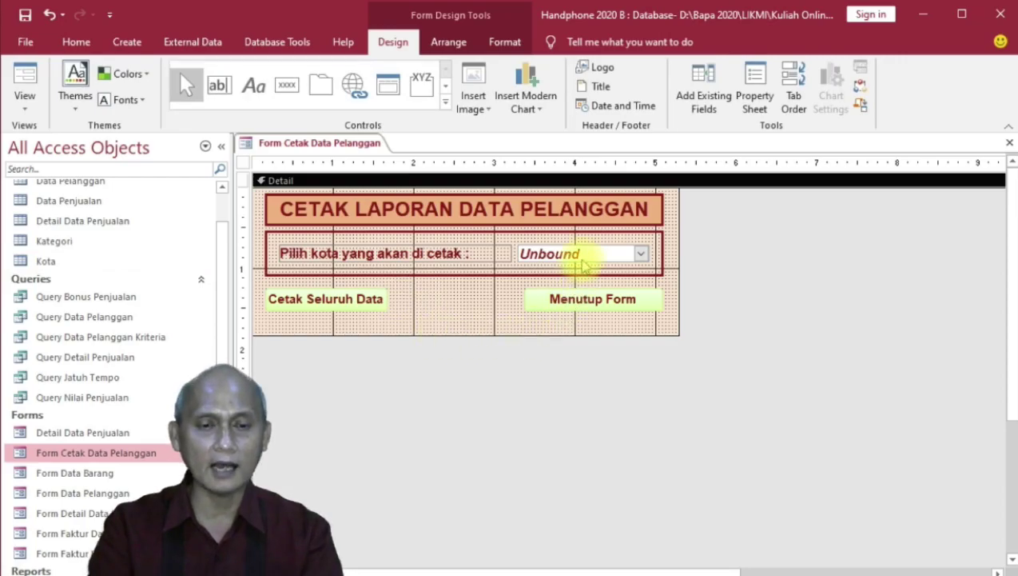
pyautogui.click(582, 254)
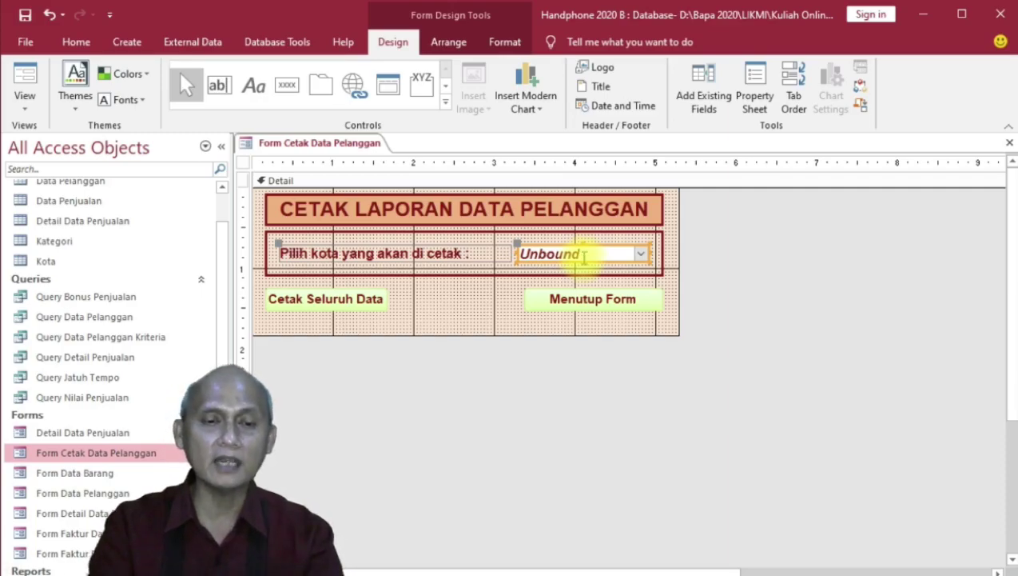
pyautogui.click(757, 100)
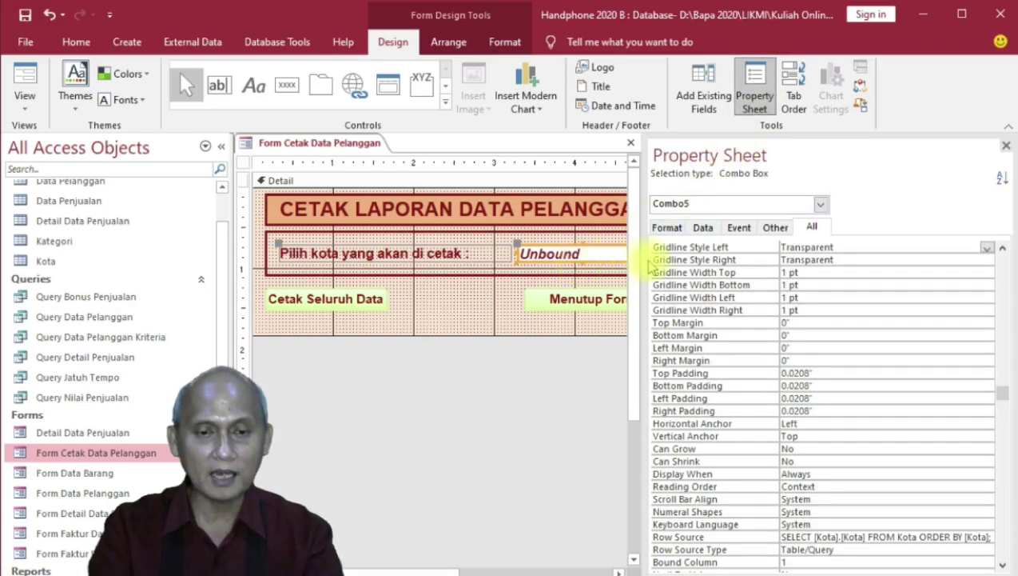
pyautogui.moveTo(649, 267); pyautogui.dragTo(696, 265)
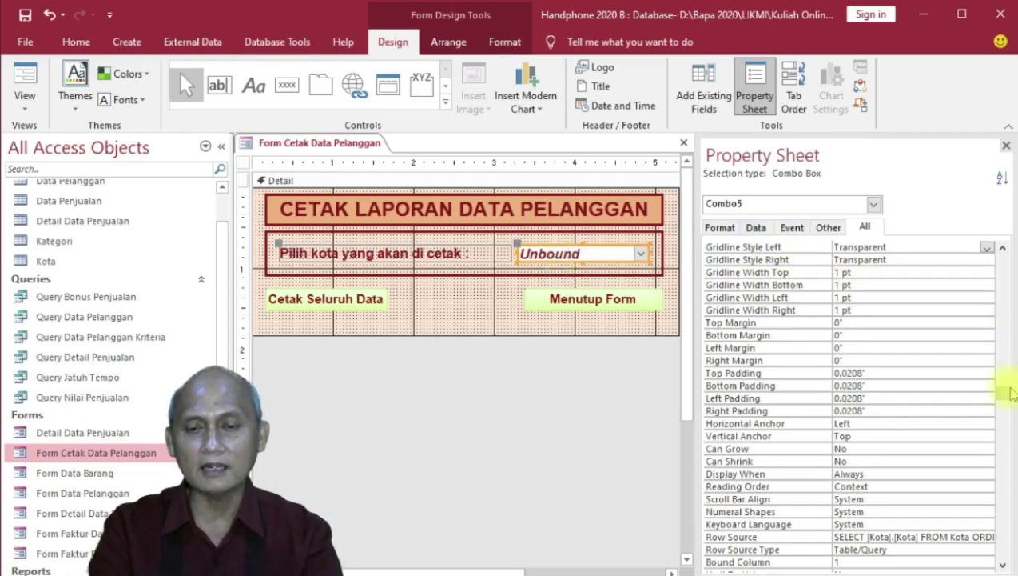
pyautogui.moveTo(1002, 392); pyautogui.dragTo(993, 184)
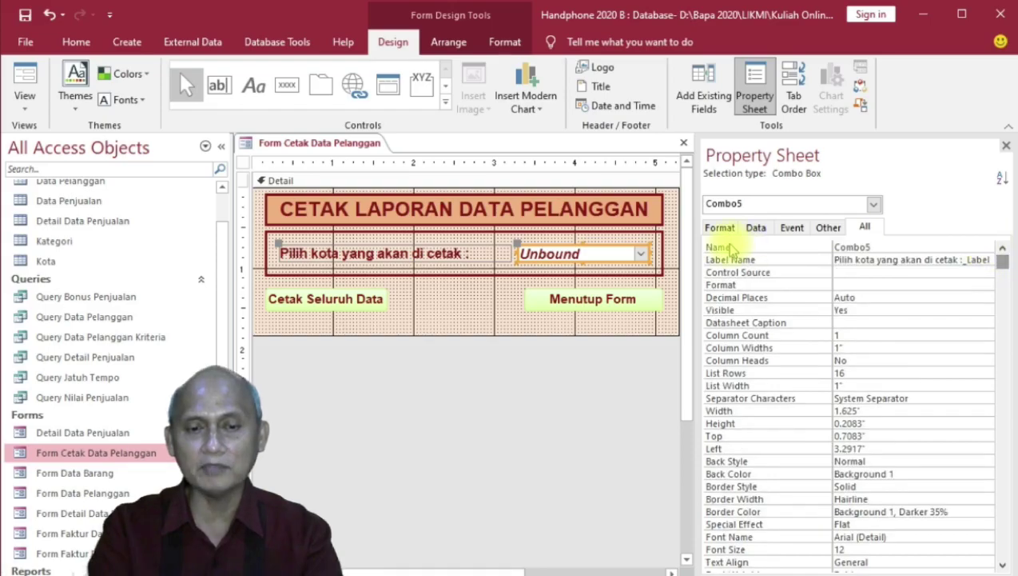
pyautogui.doubleClick(878, 250)
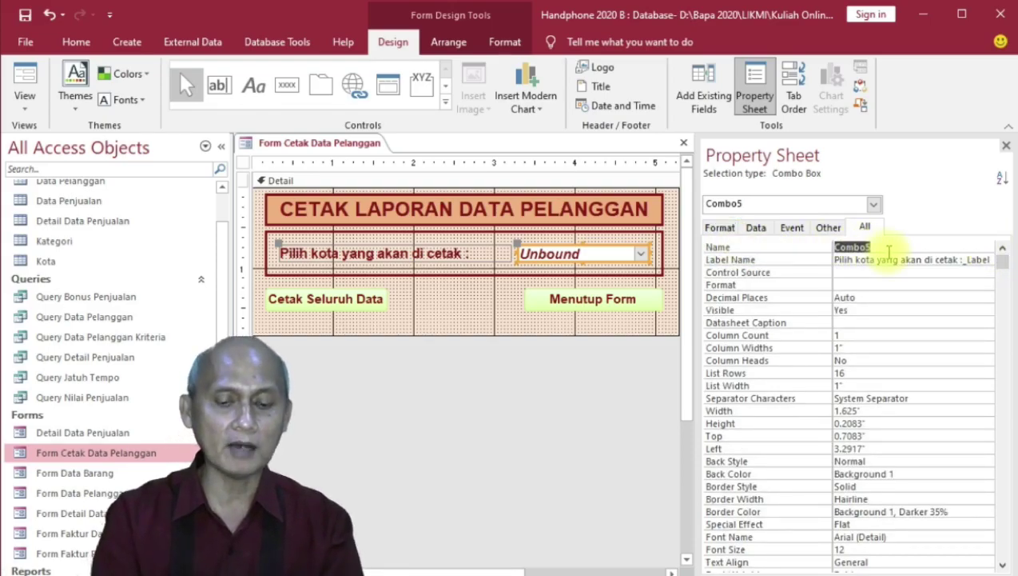
pyautogui.write('C')
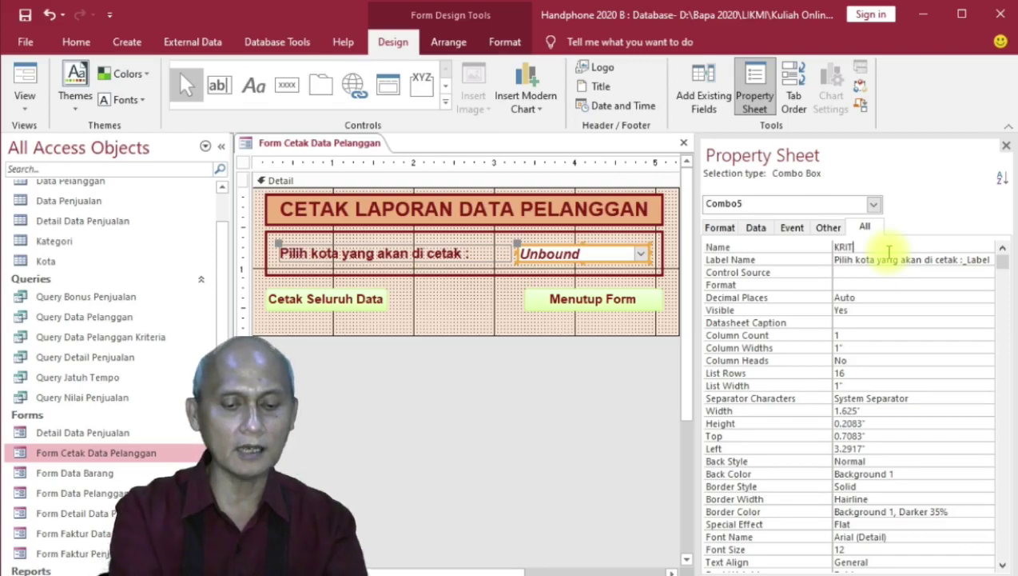
pyautogui.write('ERIAKO')
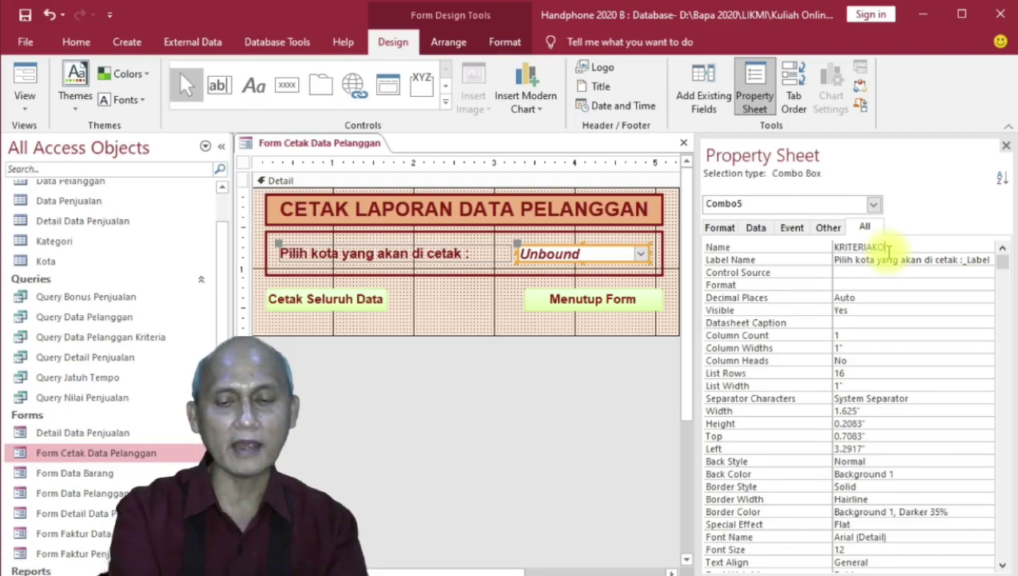
pyautogui.press('Return')
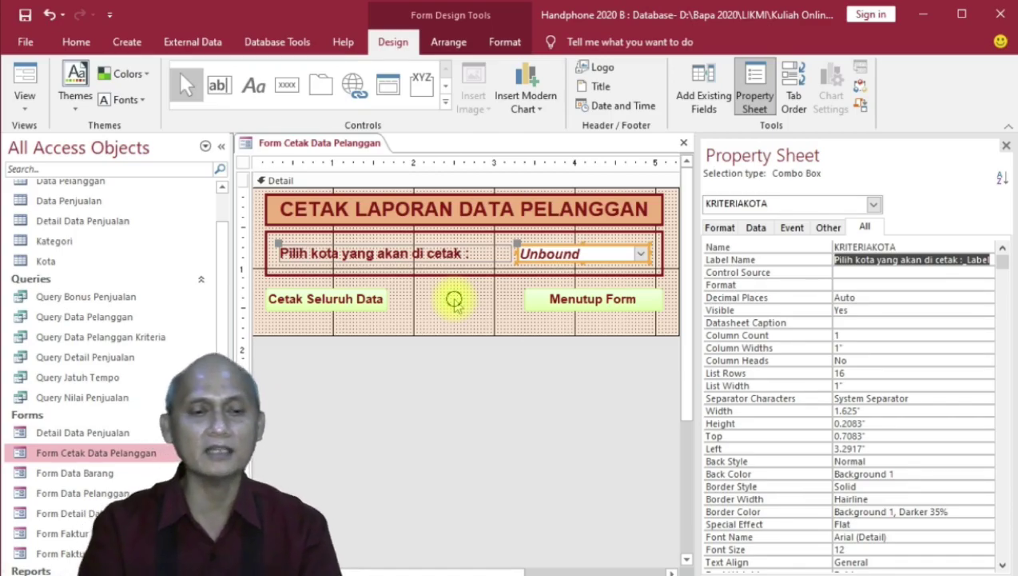
# Close the Property Sheet and shorten the Detail section slightly, to about 1.75 ruler units high.
pyautogui.click(456, 302)
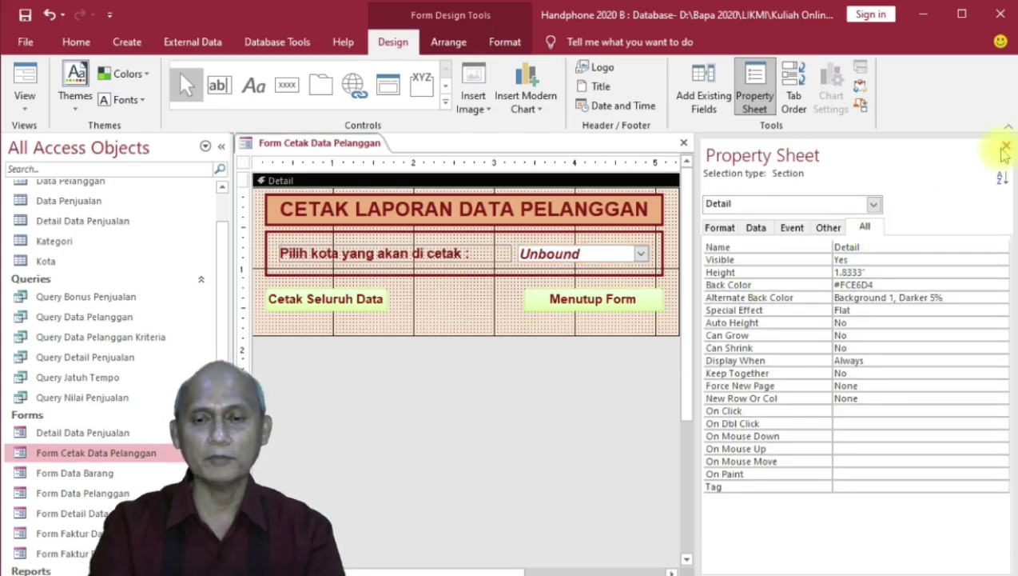
pyautogui.click(1007, 146)
pyautogui.moveTo(495, 334); pyautogui.dragTo(493, 328)
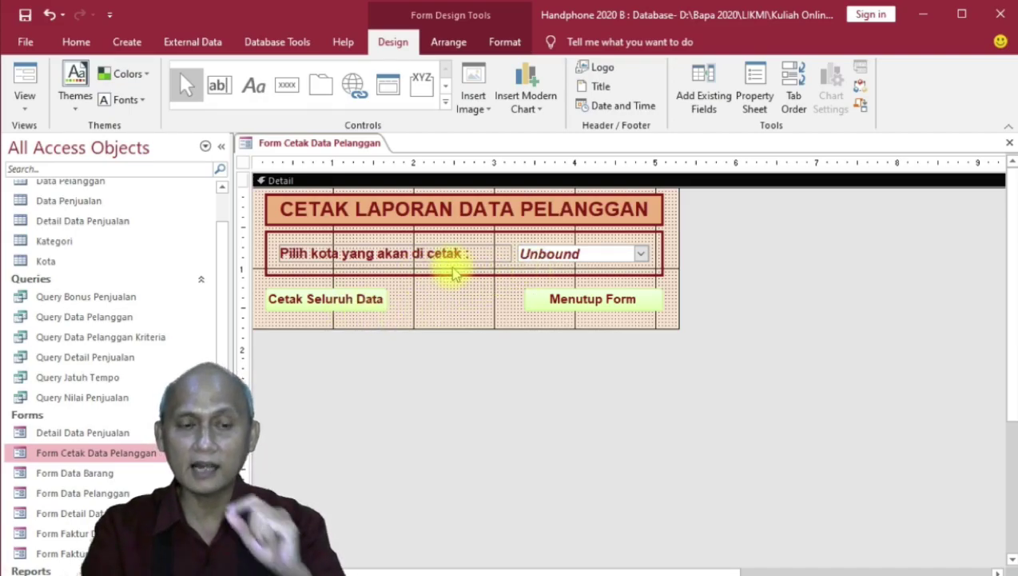
# Add a command button between Cetak Seluruh Data and Menutup Form that previews the report Laporan Data Pelanggan Kriteria.
pyautogui.click(286, 87)
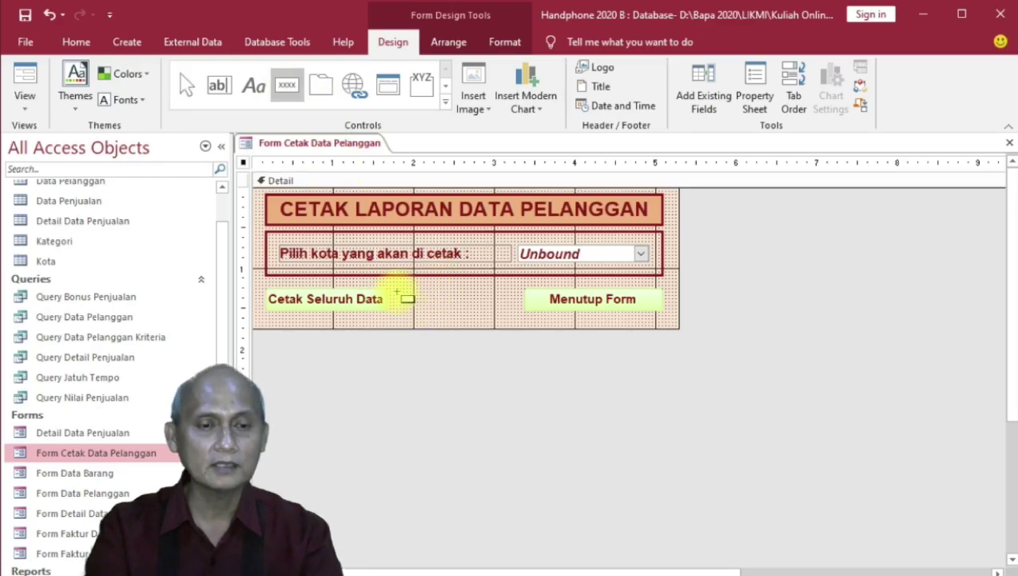
pyautogui.click(396, 292)
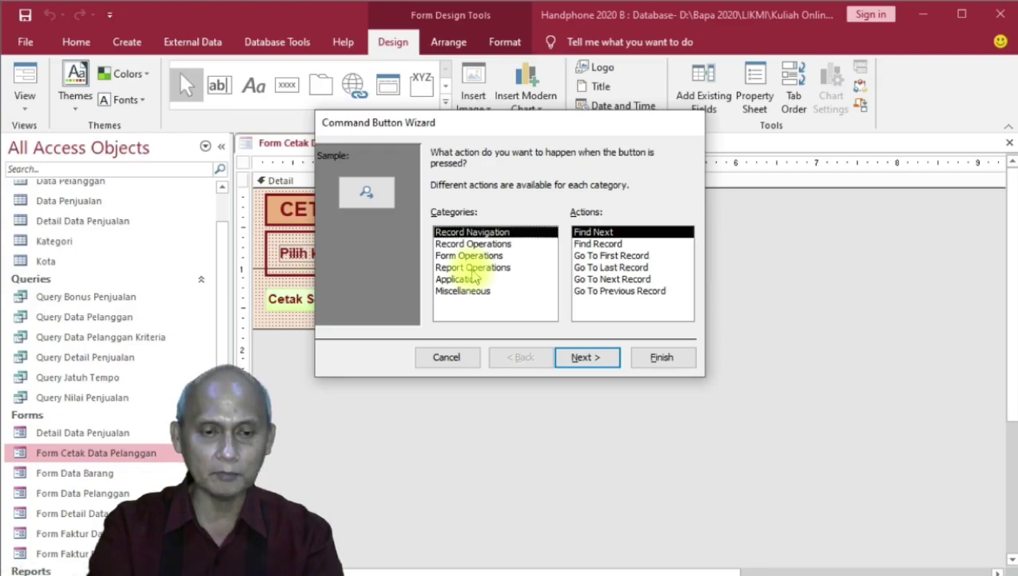
pyautogui.click(472, 267)
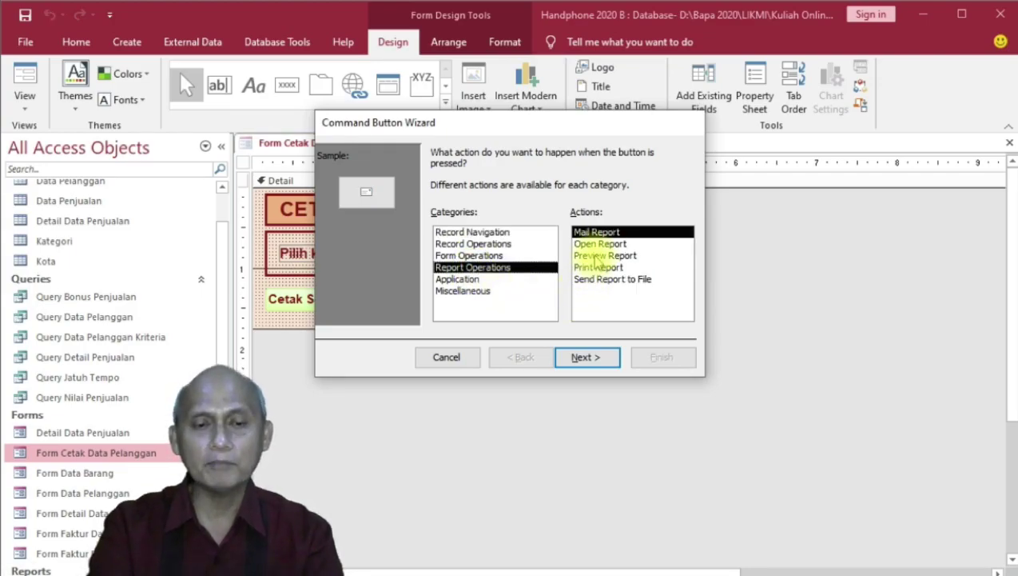
pyautogui.click(600, 256)
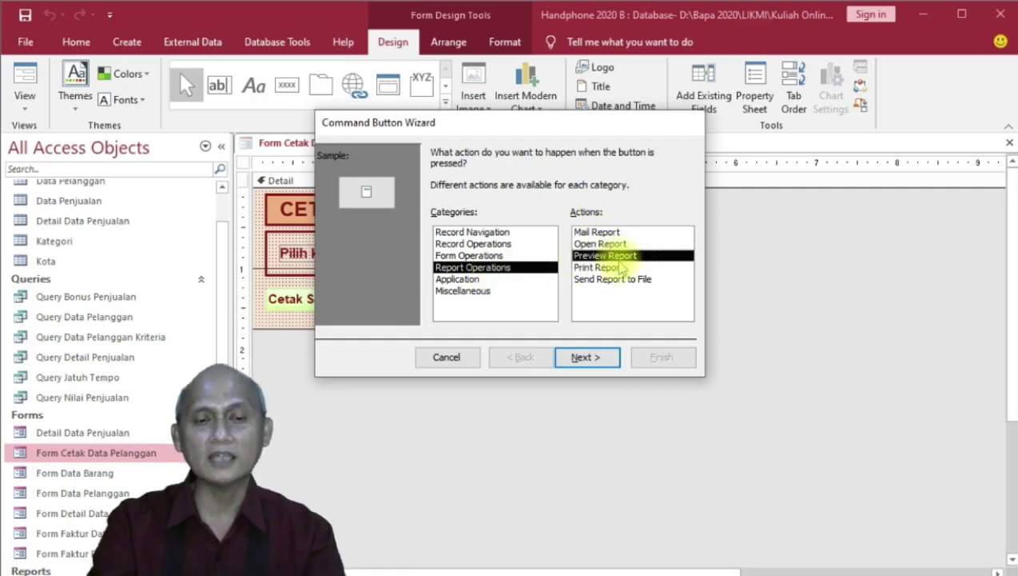
pyautogui.click(589, 357)
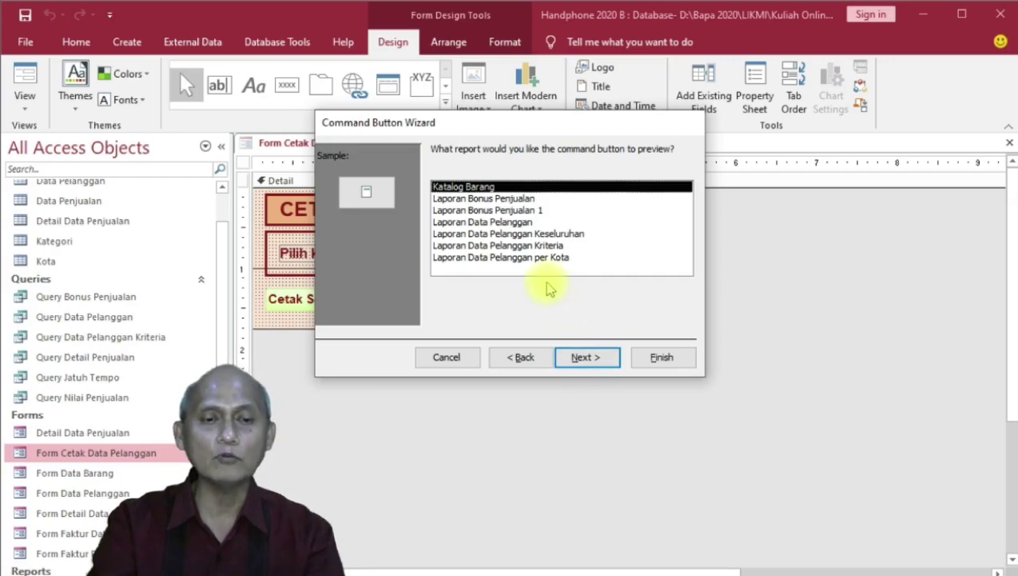
pyautogui.click(534, 248)
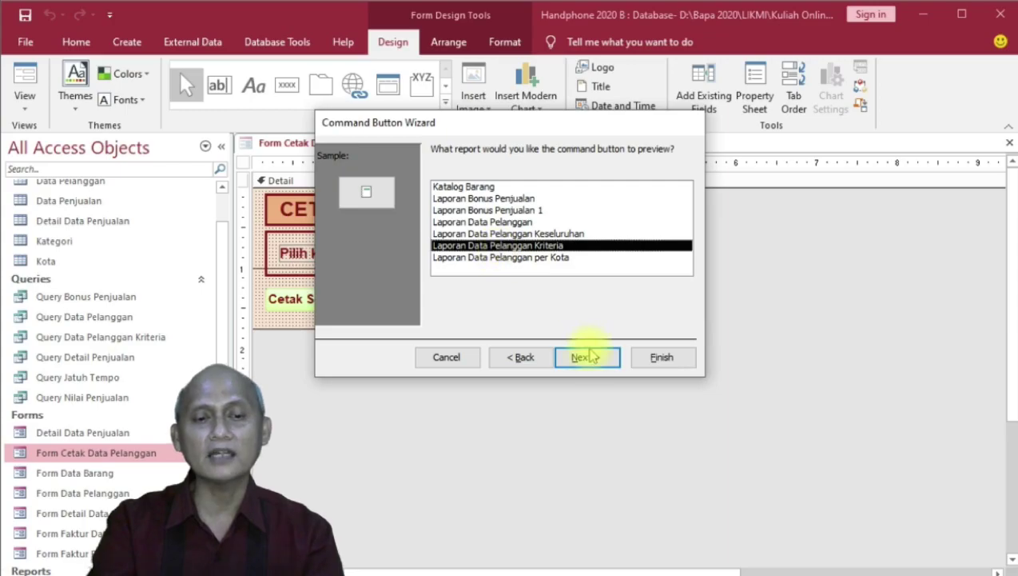
pyautogui.click(587, 357)
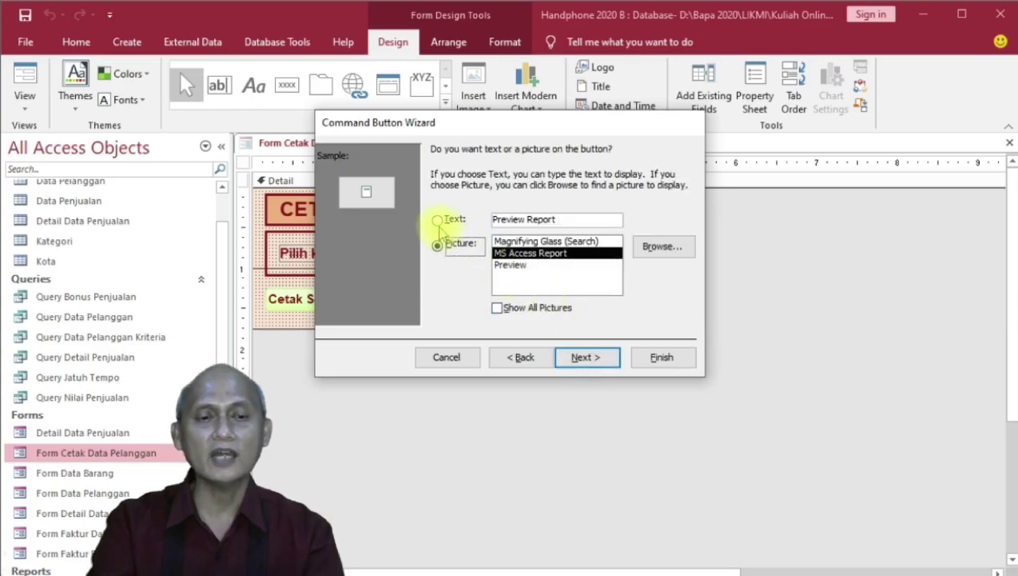
# Give the new command button the text Cetak Kriteria Kota instead of a picture and complete the wizard.
pyautogui.click(436, 220)
pyautogui.moveTo(558, 219); pyautogui.dragTo(484, 222)
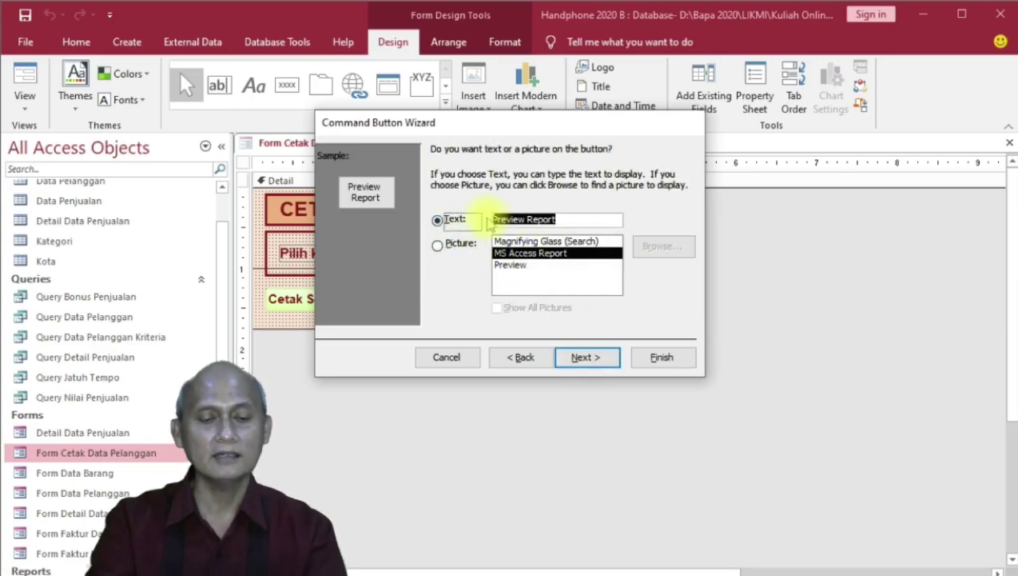
pyautogui.write('cETA')
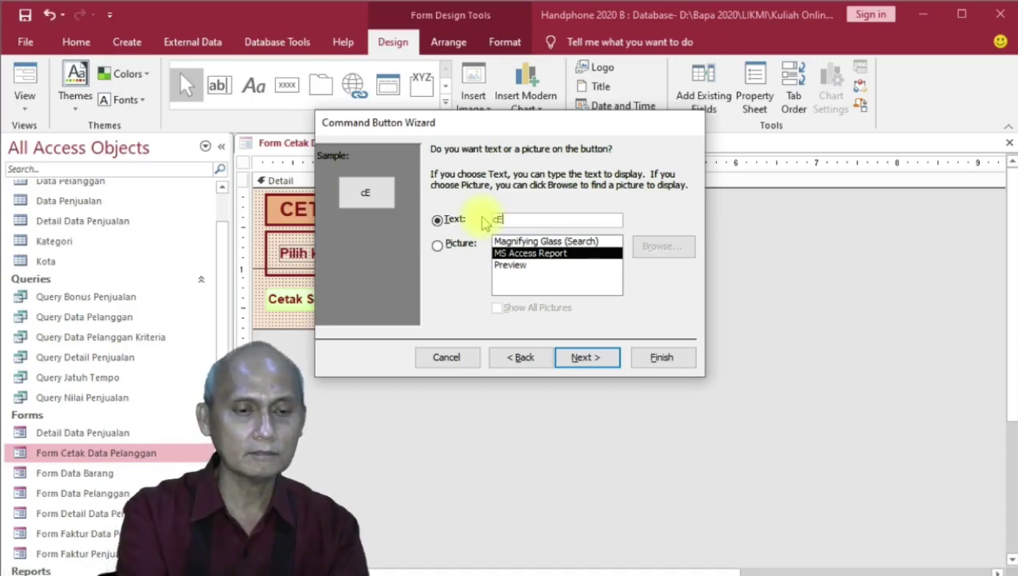
pyautogui.press('BackSpace')
pyautogui.press('BackSpace')
pyautogui.press('BackSpace')
pyautogui.press('BackSpace')
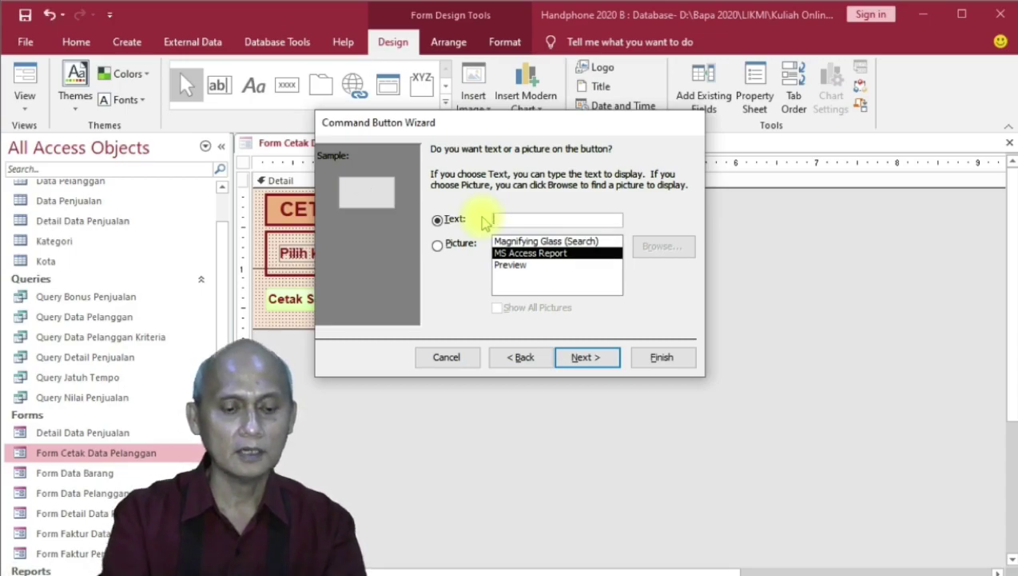
pyautogui.write('Cetak ')
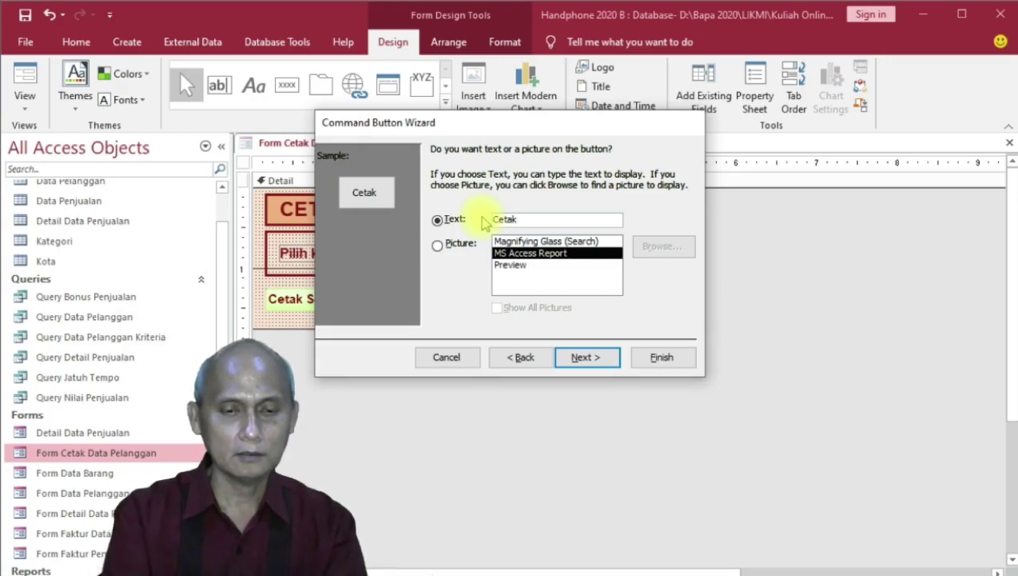
pyautogui.write('Kriter')
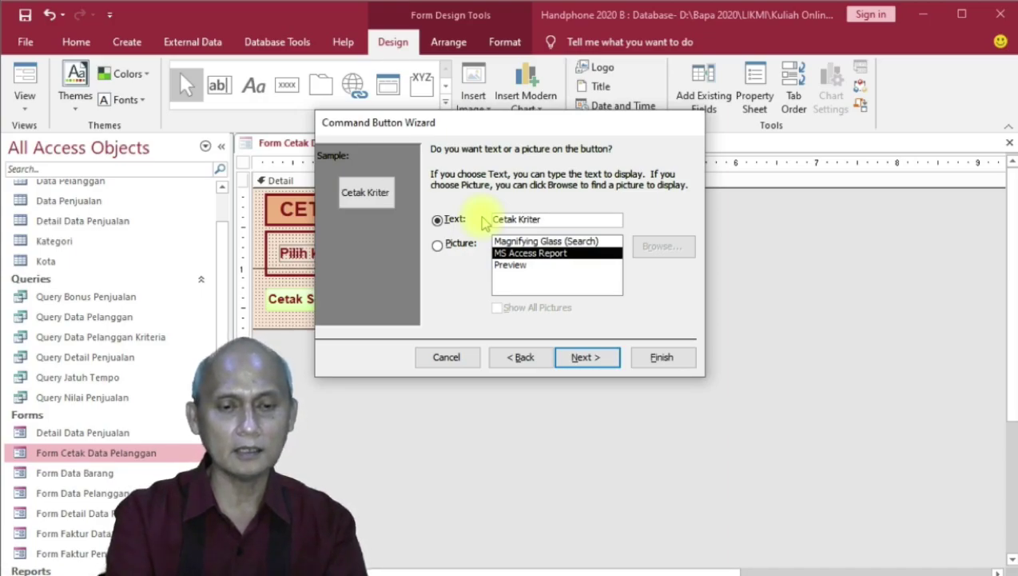
pyautogui.write('ai=')
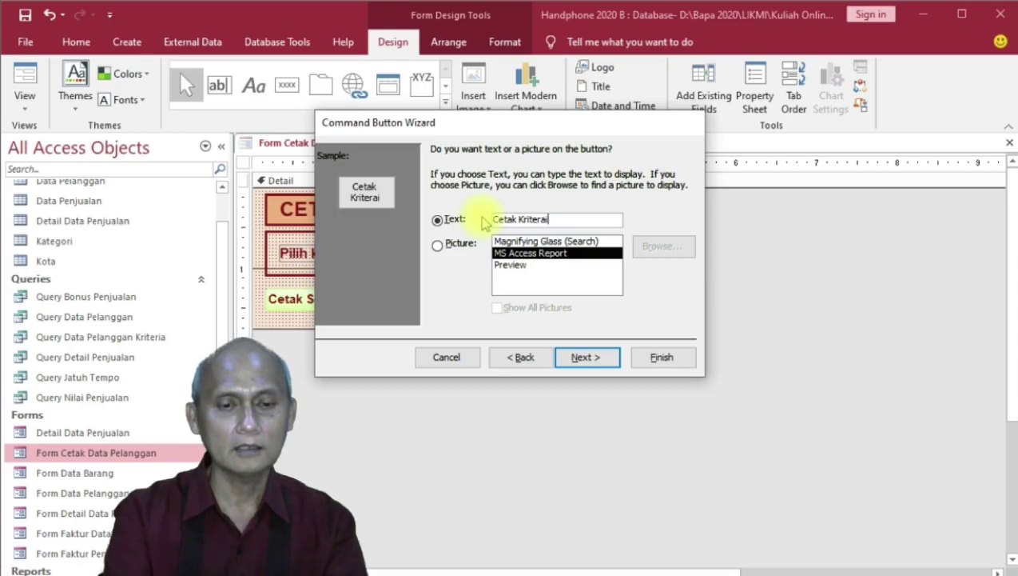
pyautogui.press('BackSpace')
pyautogui.press('BackSpace')
pyautogui.press('BackSpace')
pyautogui.write('ia Kota')
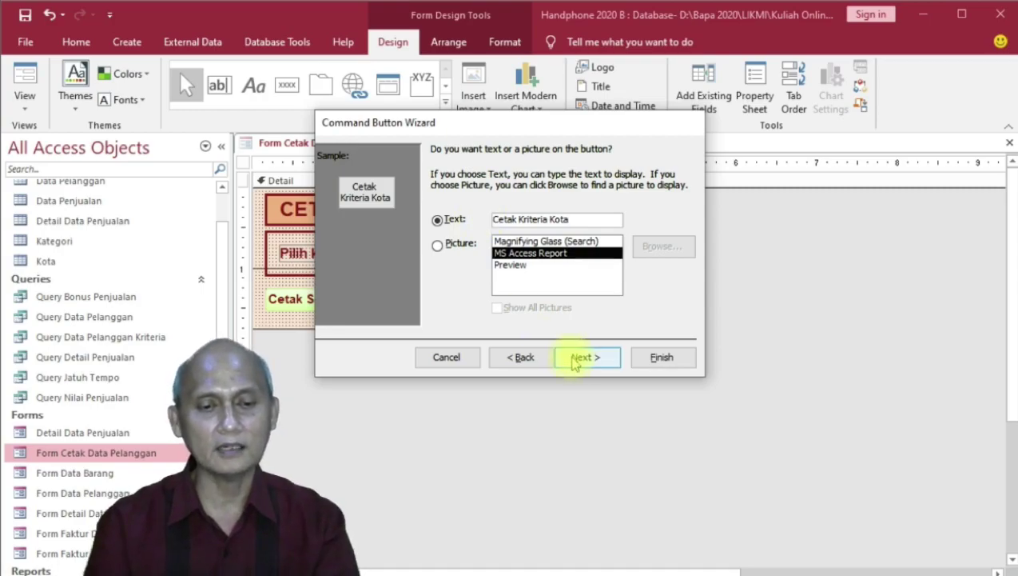
pyautogui.click(576, 360)
pyautogui.click(655, 356)
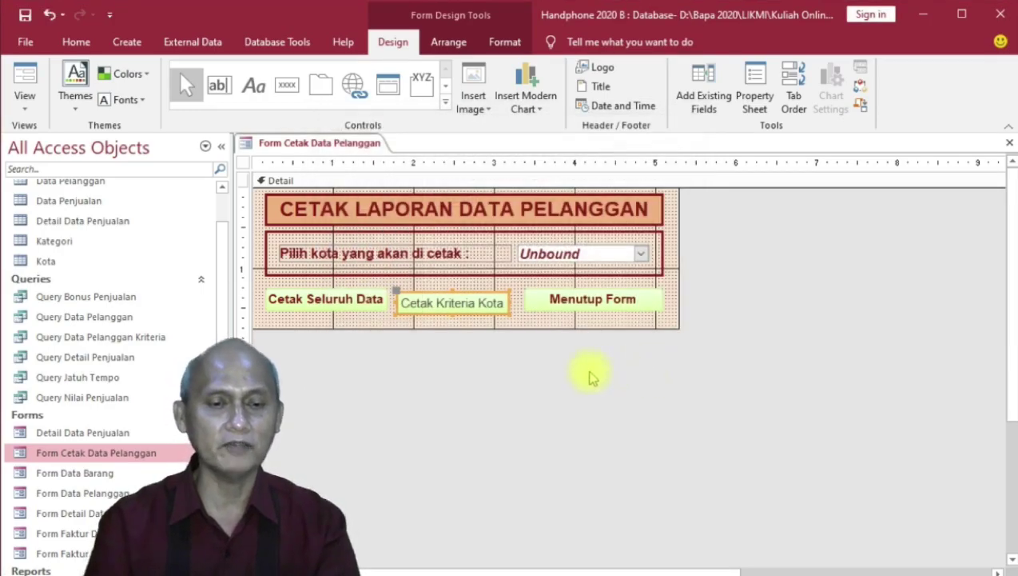
# Line up the Cetak Kriteria Kota button with its neighbours and copy the Cetak Seluruh Data button's formatting onto it.
pyautogui.moveTo(480, 318); pyautogui.dragTo(483, 311)
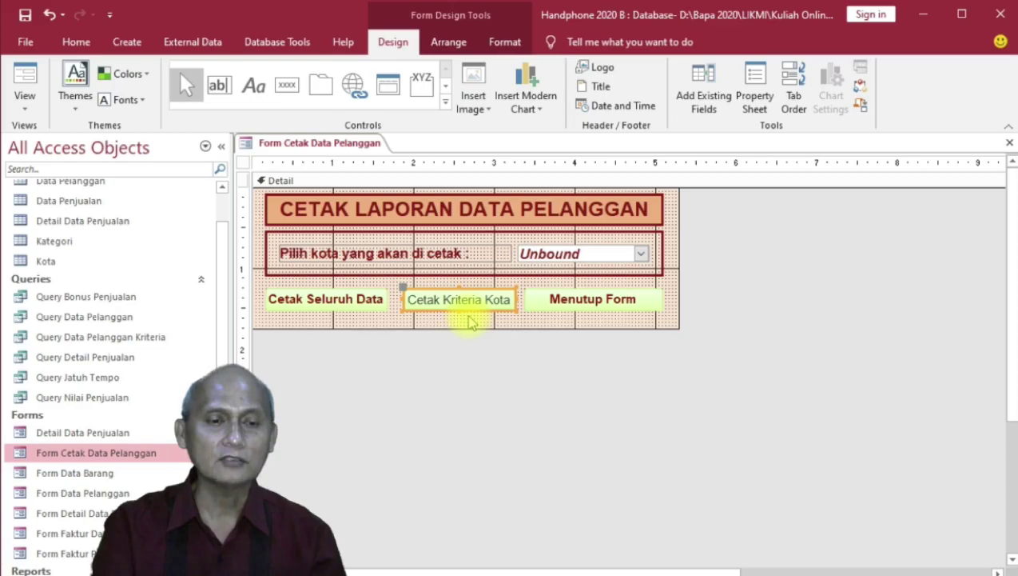
pyautogui.click(369, 310)
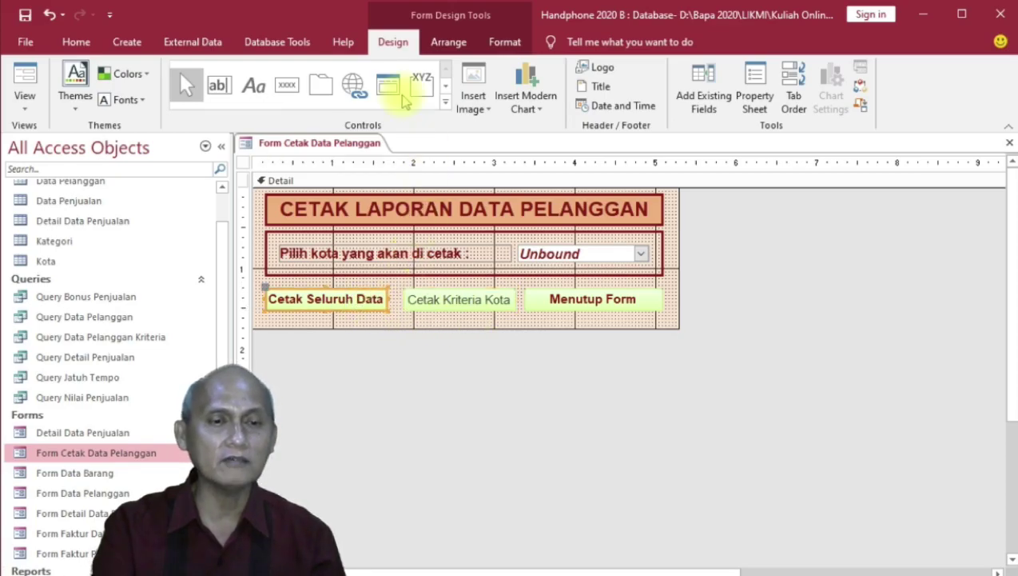
pyautogui.click(78, 42)
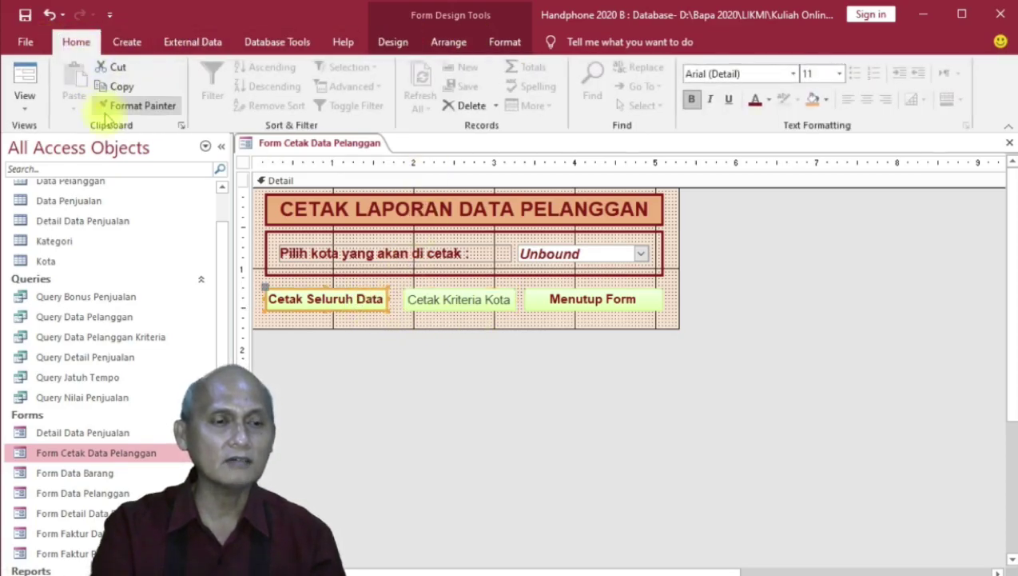
pyautogui.click(118, 112)
pyautogui.click(416, 306)
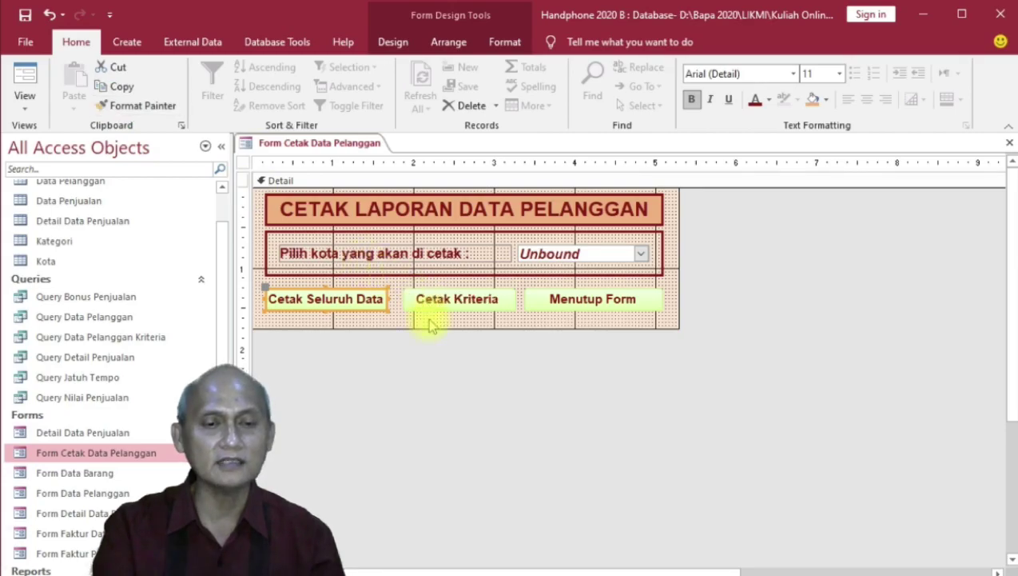
# Widen the Cetak Kriteria Kota button to about 1.5 ruler units so its whole caption fits on one line.
pyautogui.click(401, 299)
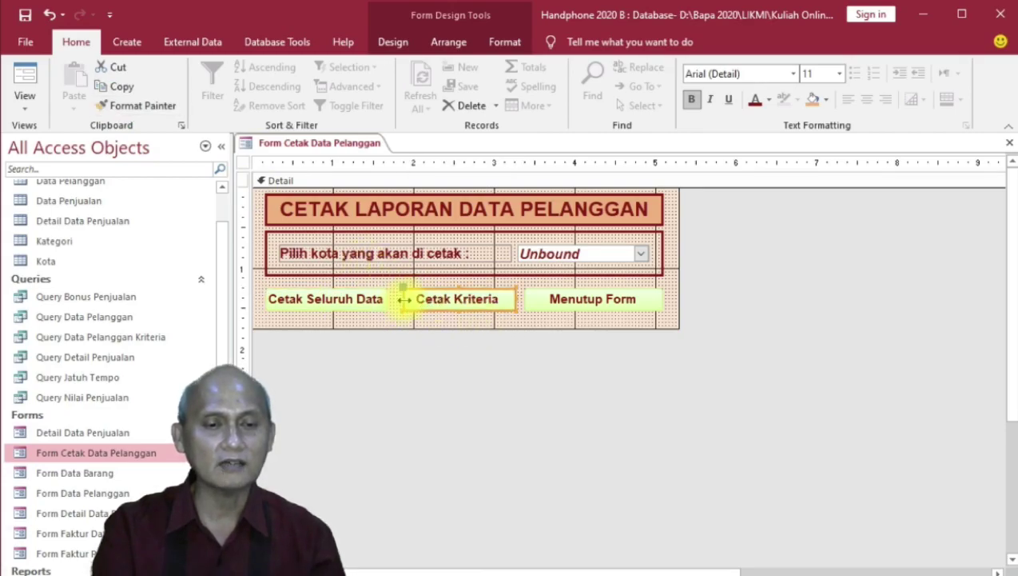
pyautogui.moveTo(397, 300); pyautogui.dragTo(394, 301)
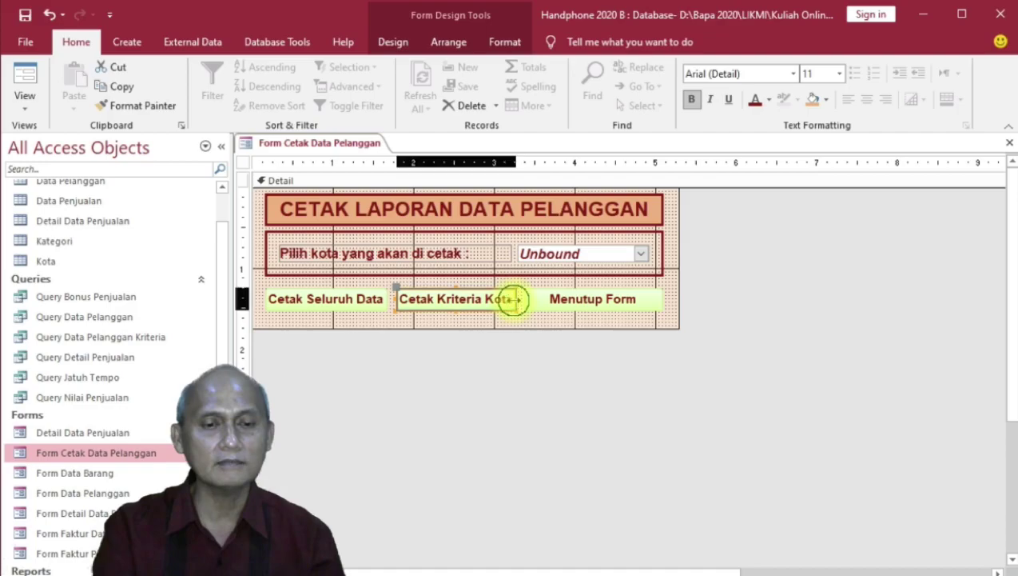
pyautogui.moveTo(517, 299); pyautogui.dragTo(516, 300)
pyautogui.click(356, 318)
# Apply the light orange-red gradient Quick Style from the fourth row of theme styles to all three command buttons.
pyautogui.click(354, 305)
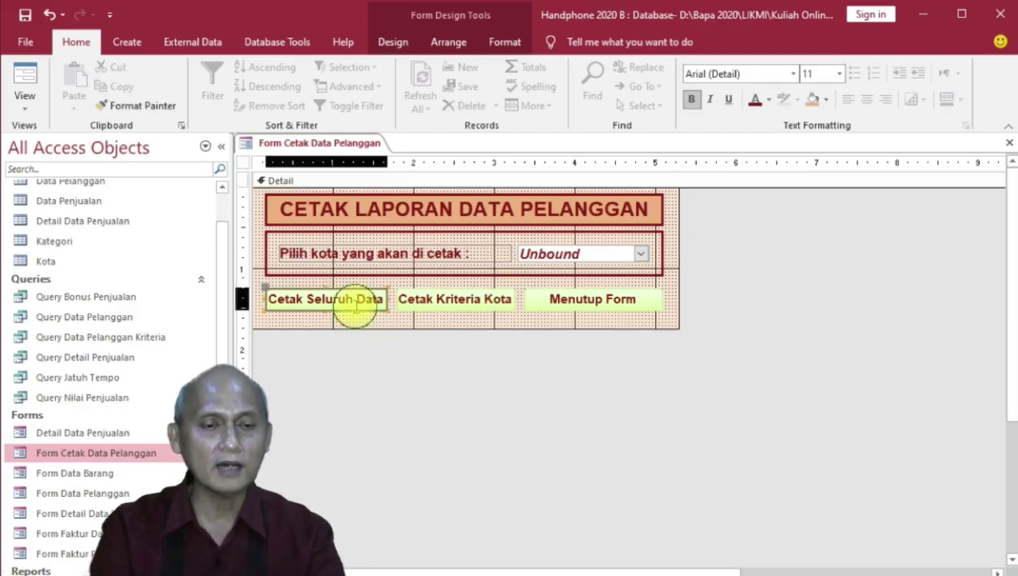
pyautogui.keyDown('shift'); pyautogui.click(439, 311); pyautogui.keyUp('shift')
pyautogui.keyDown('shift'); pyautogui.click(553, 304); pyautogui.keyUp('shift')
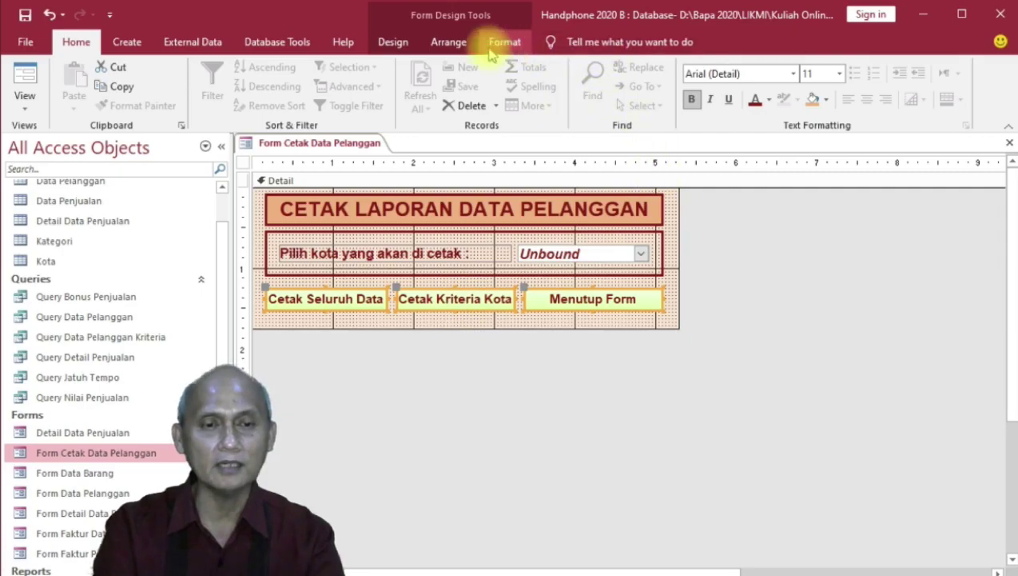
pyautogui.click(395, 43)
pyautogui.click(500, 41)
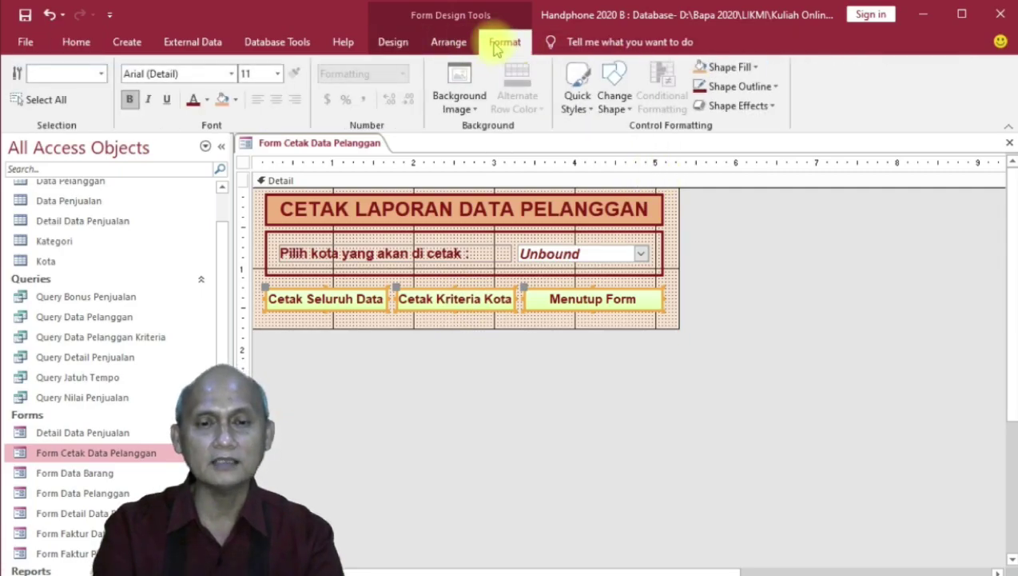
pyautogui.click(584, 106)
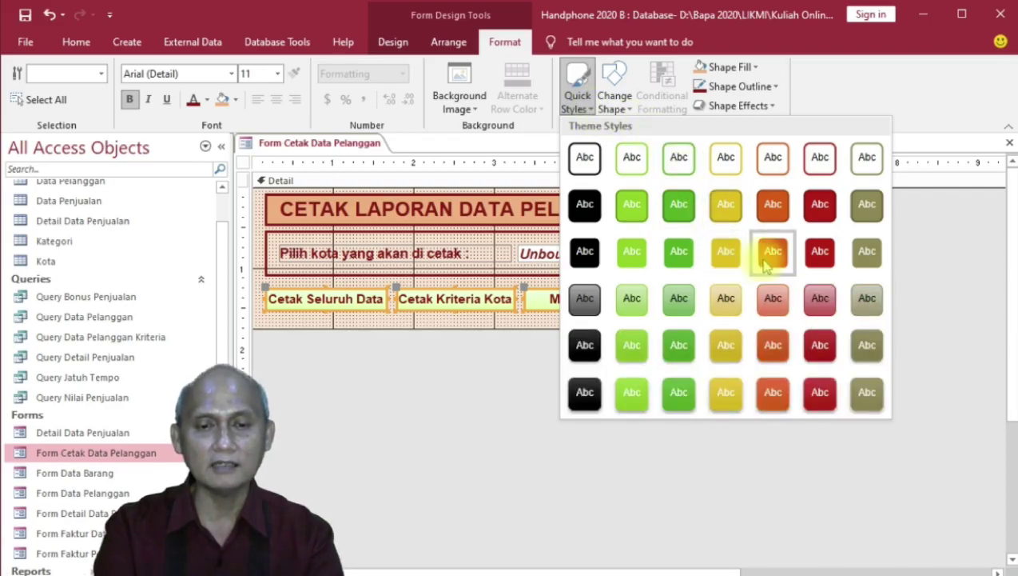
pyautogui.click(762, 311)
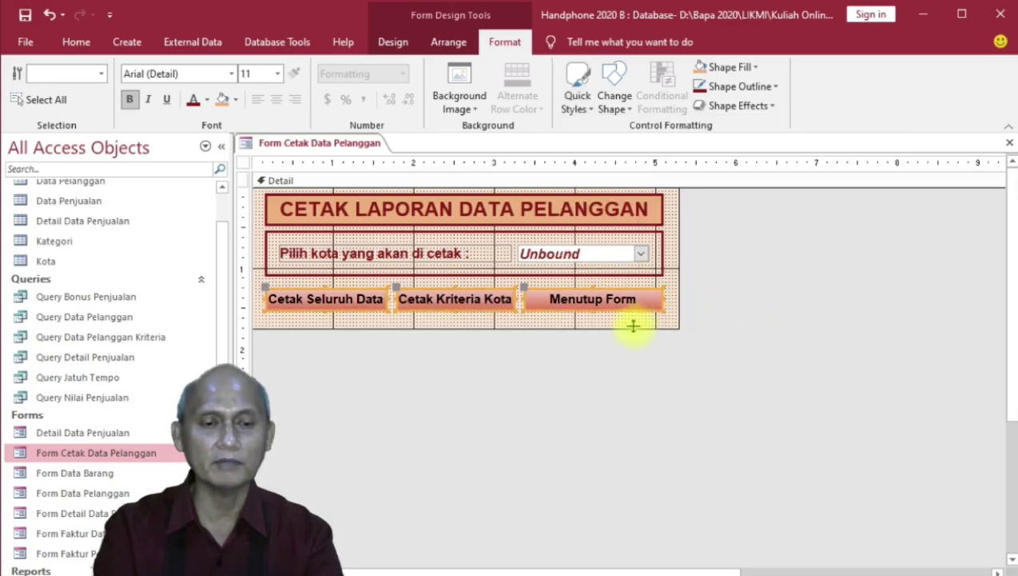
pyautogui.click(524, 320)
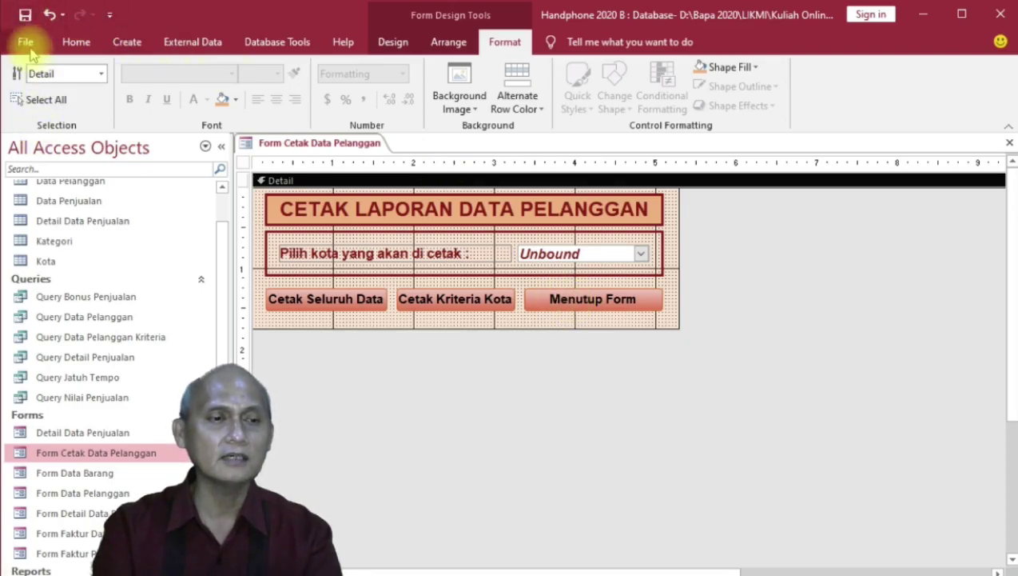
# Test the Cetak Seluruh Data and Cetak Kriteria Kota buttons in Form View, returning to the form after each report preview.
pyautogui.click(78, 43)
pyautogui.click(22, 108)
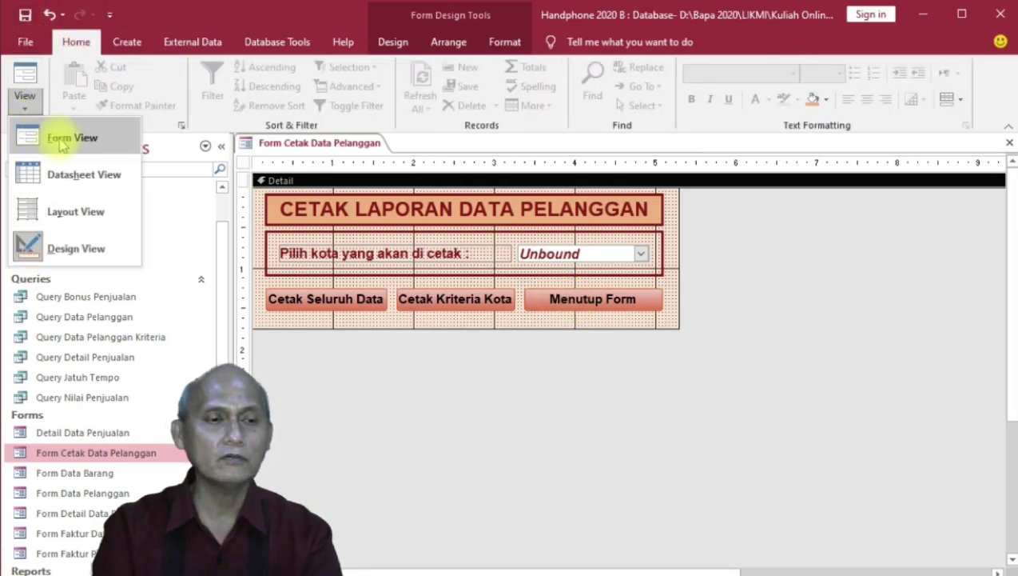
pyautogui.click(51, 136)
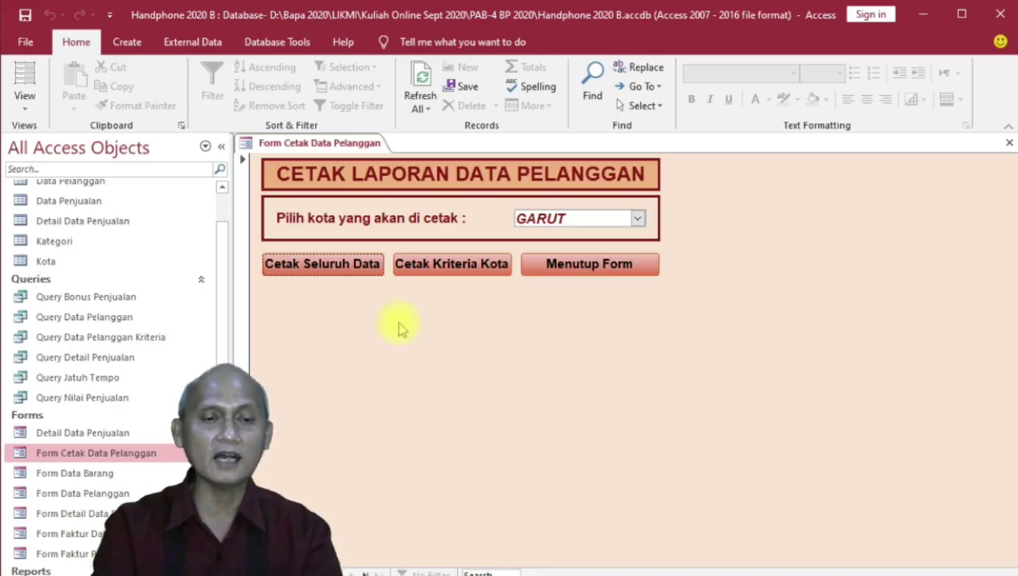
pyautogui.click(337, 267)
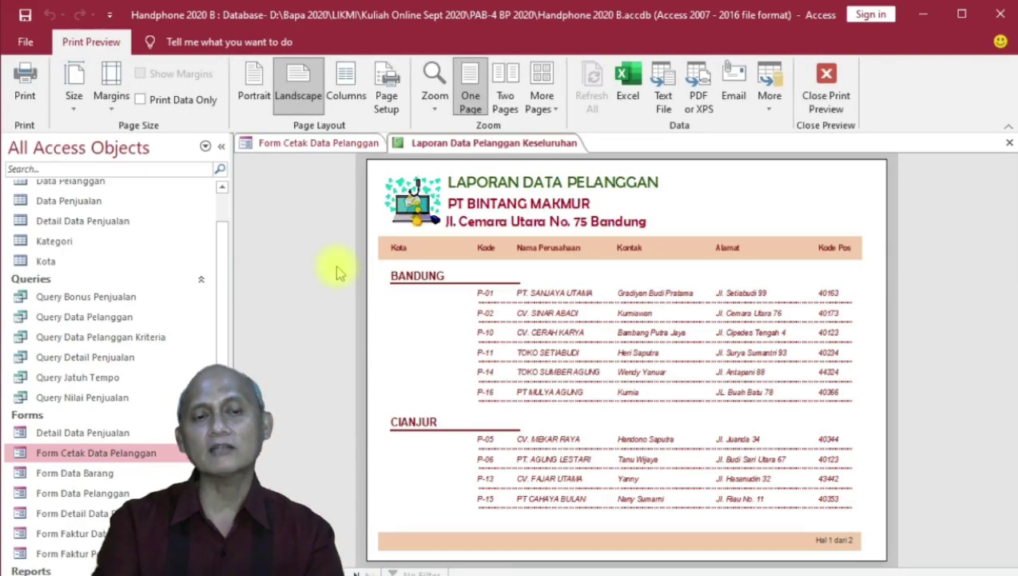
pyautogui.click(313, 144)
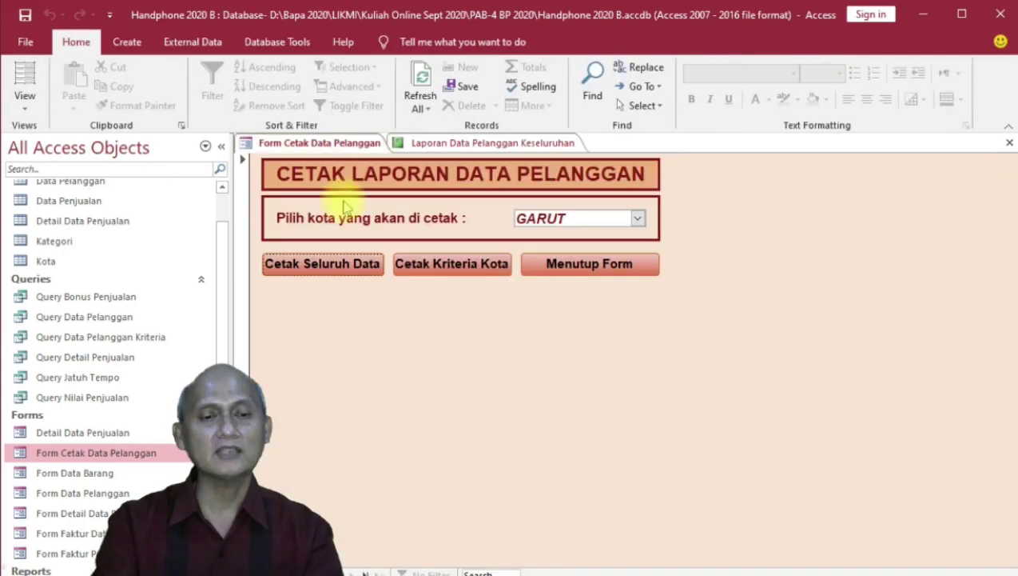
pyautogui.click(453, 270)
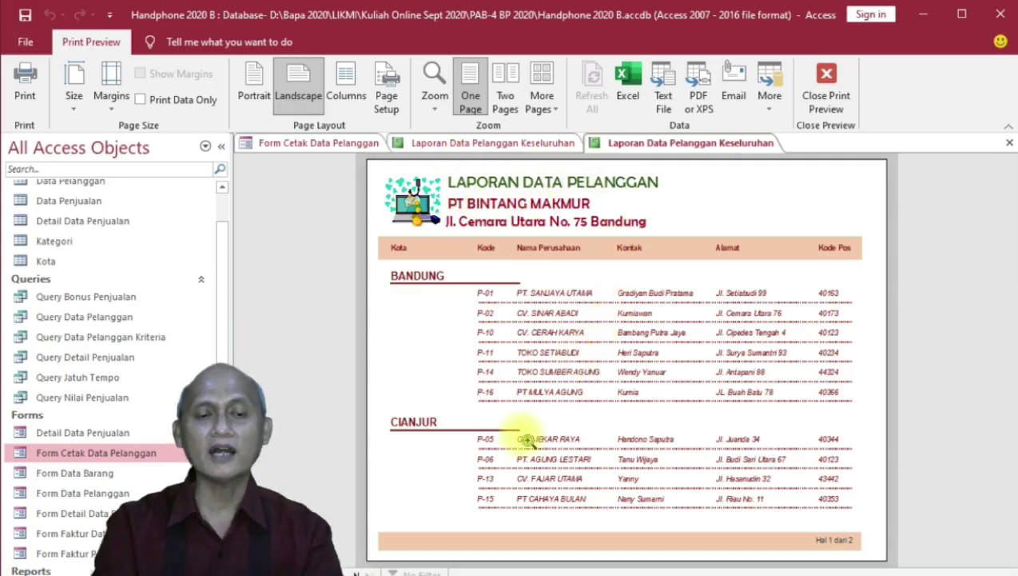
pyautogui.click(308, 143)
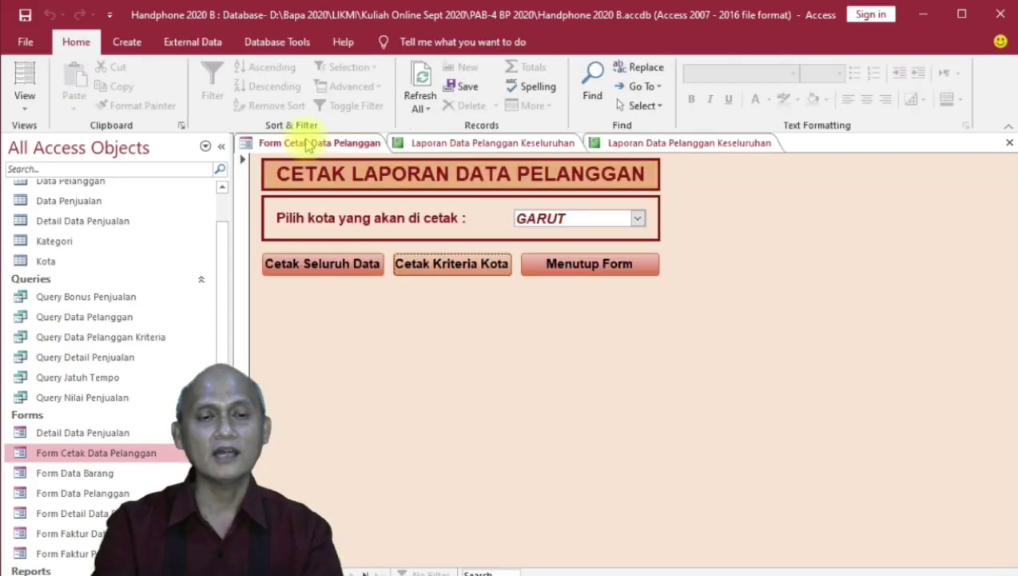
# Close the form with its Menutup Form button and close all open report previews.
pyautogui.click(582, 267)
pyautogui.rightClick(345, 143)
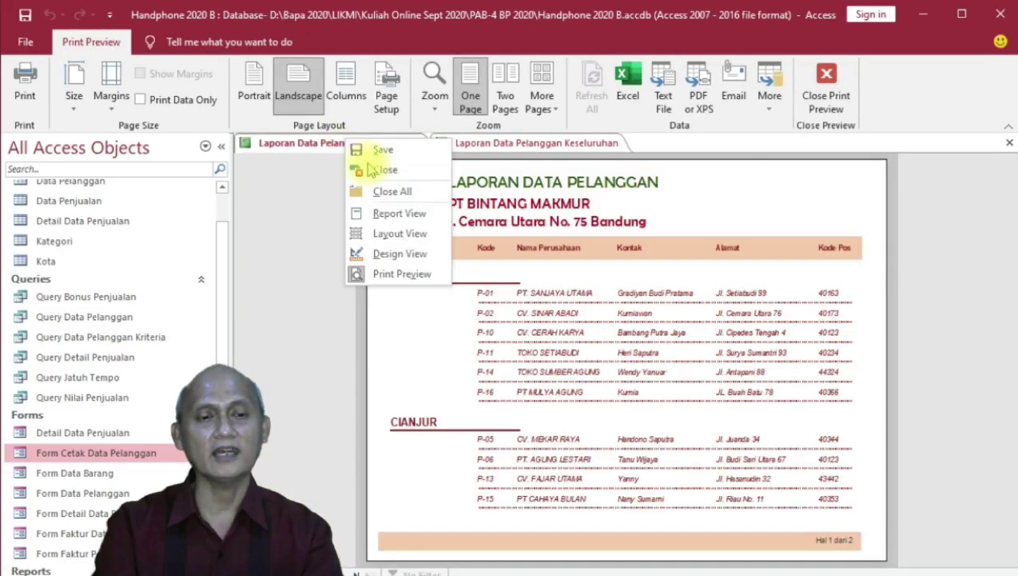
pyautogui.click(385, 193)
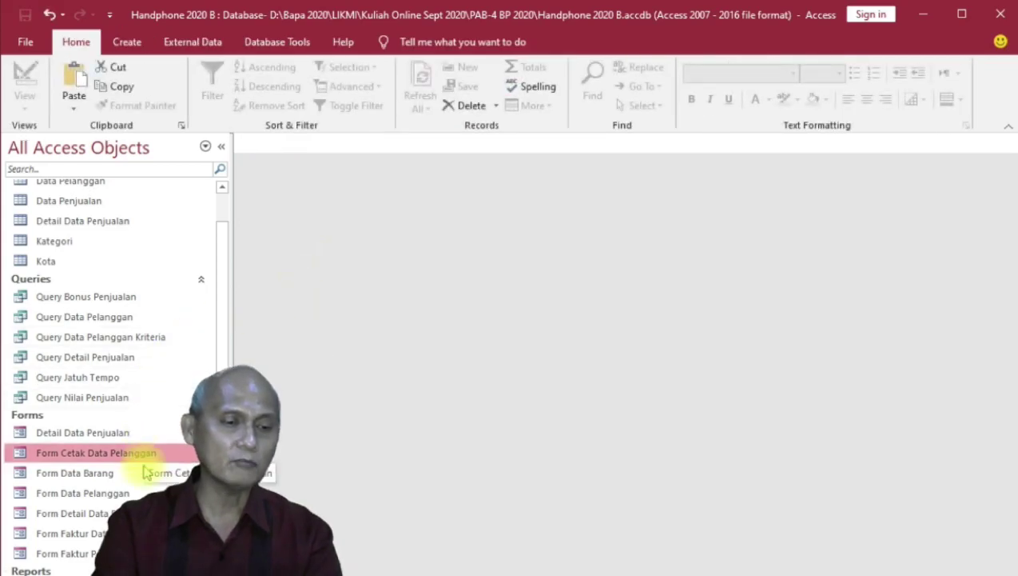
# Open Form Cetak Data Pelanggan in Form View and open Query Data Pelanggan Kriteria in Design View.
pyautogui.doubleClick(112, 457)
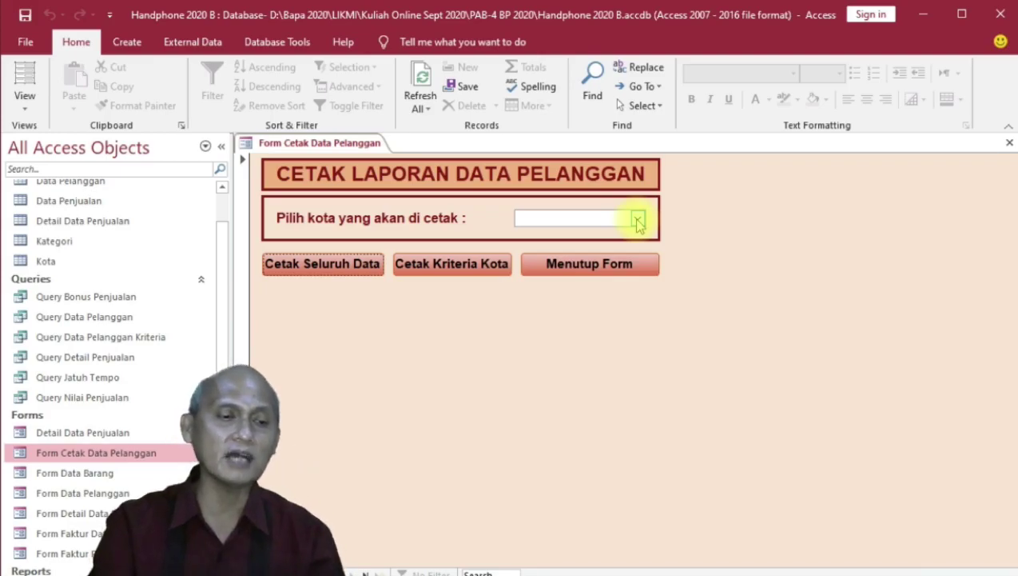
pyautogui.doubleClick(132, 342)
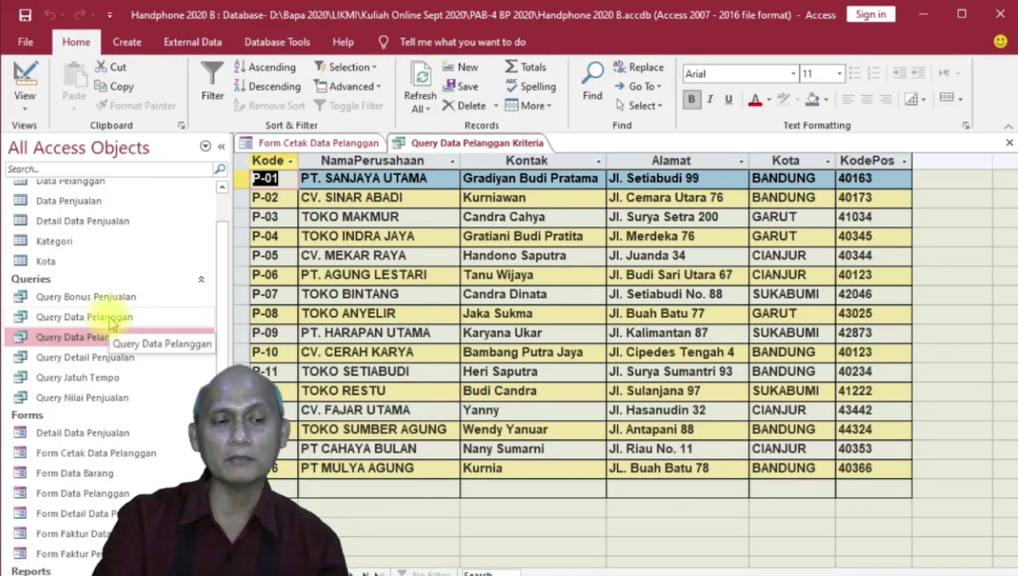
pyautogui.click(24, 82)
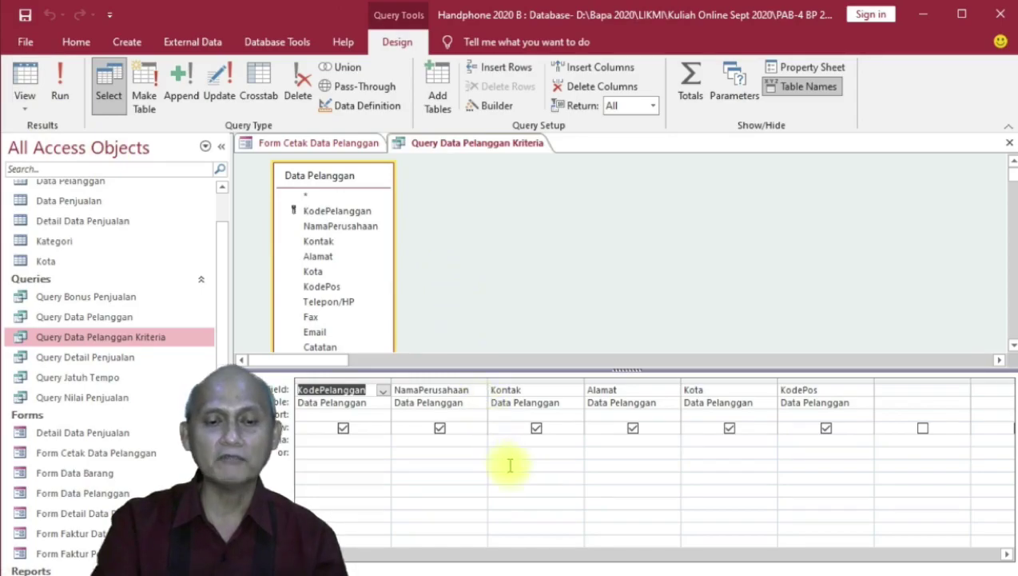
# Start the Expression Builder for the Kota field's criteria, expand the database's Forms branch and widen the dialog.
pyautogui.click(698, 441)
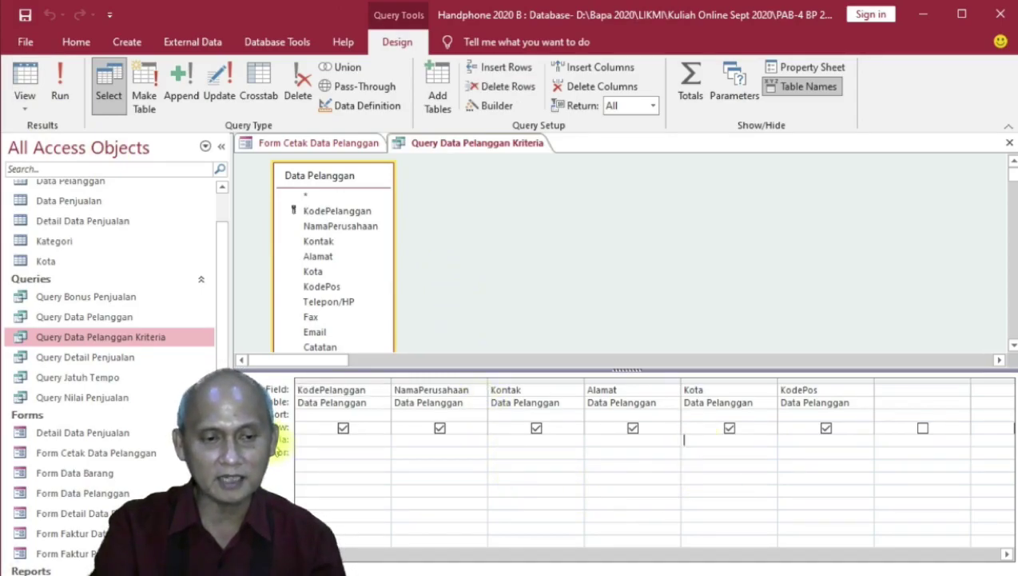
pyautogui.click(278, 440)
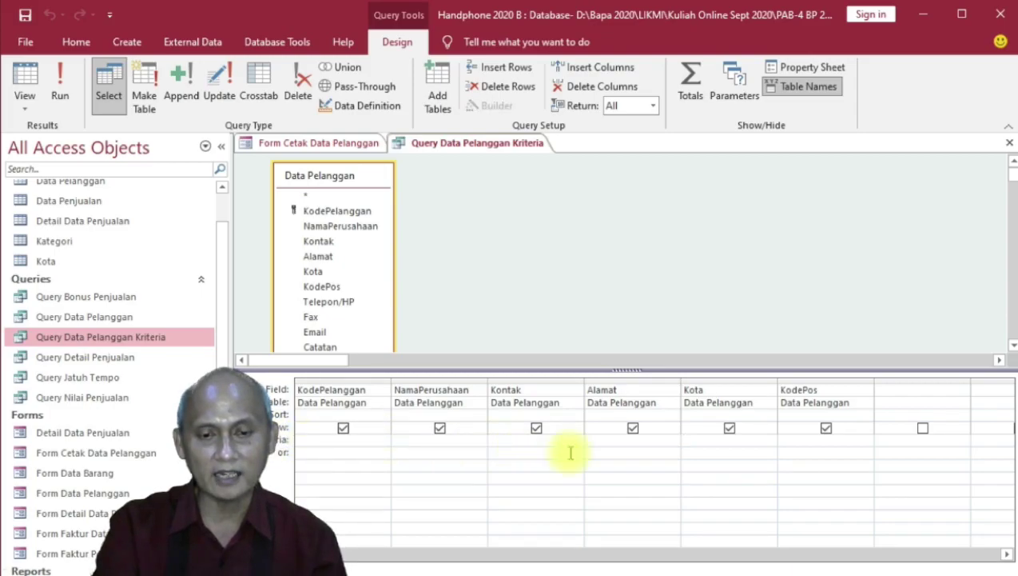
pyautogui.click(704, 443)
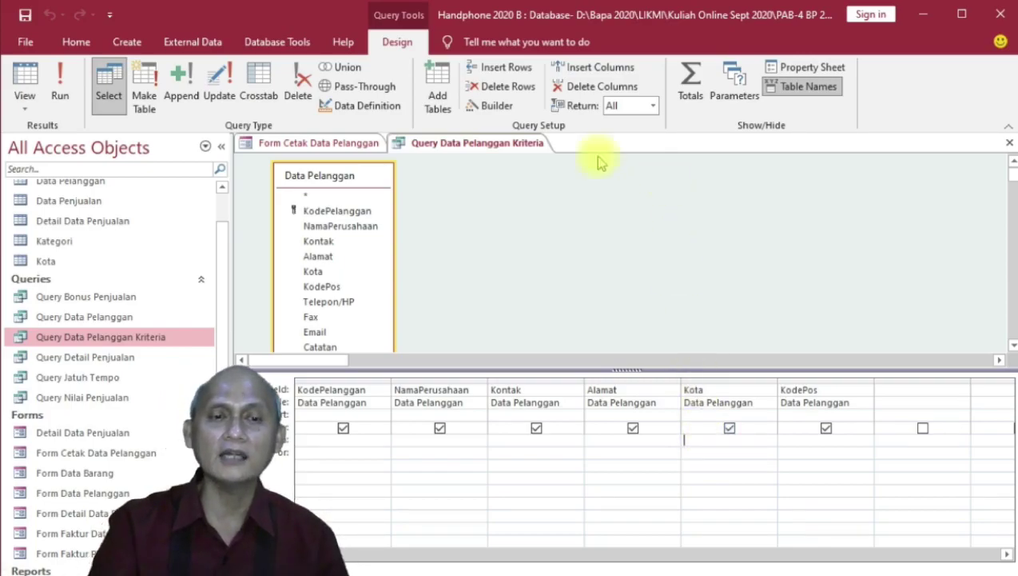
pyautogui.click(495, 110)
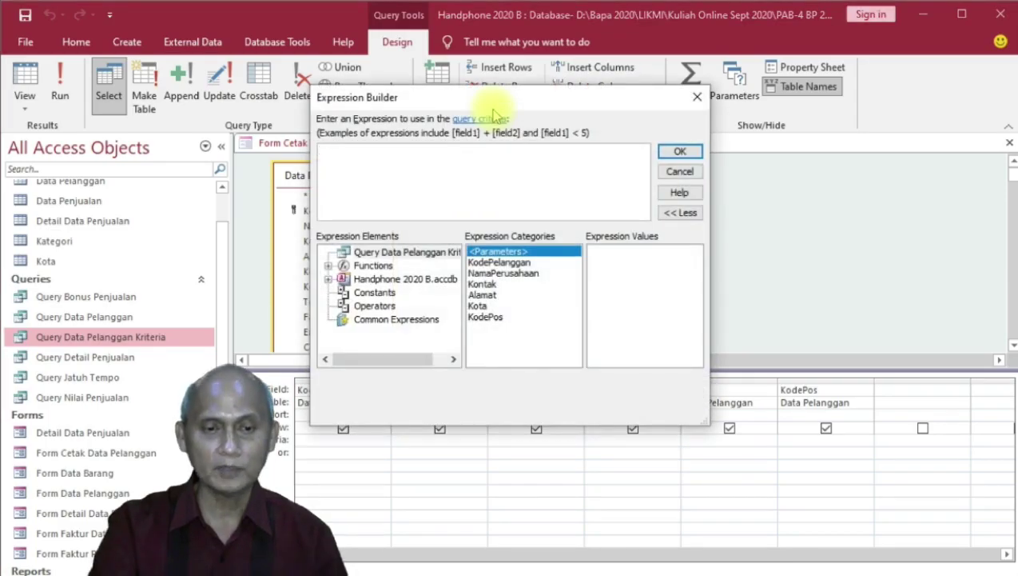
pyautogui.moveTo(488, 95); pyautogui.dragTo(454, 144)
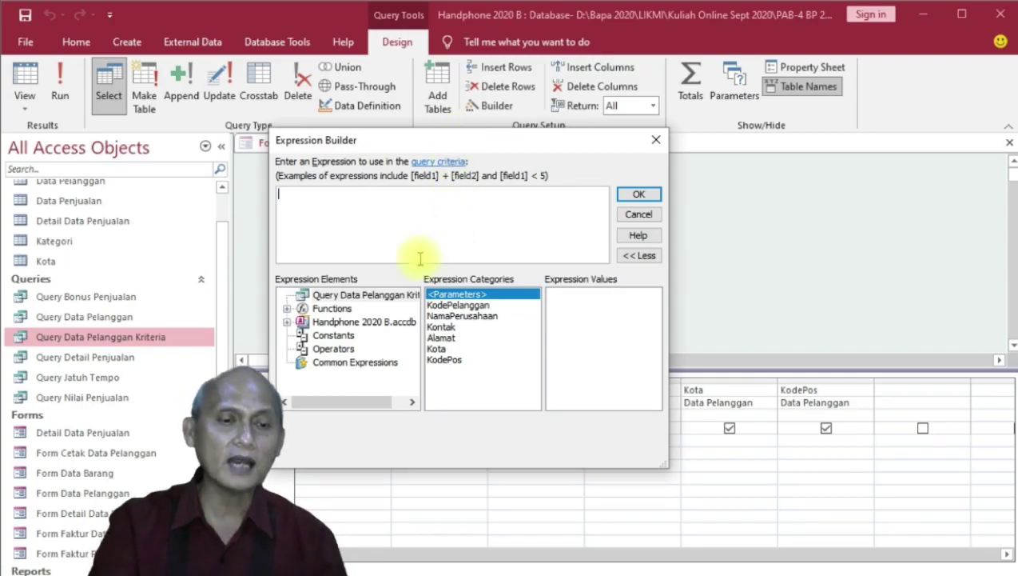
pyautogui.click(287, 322)
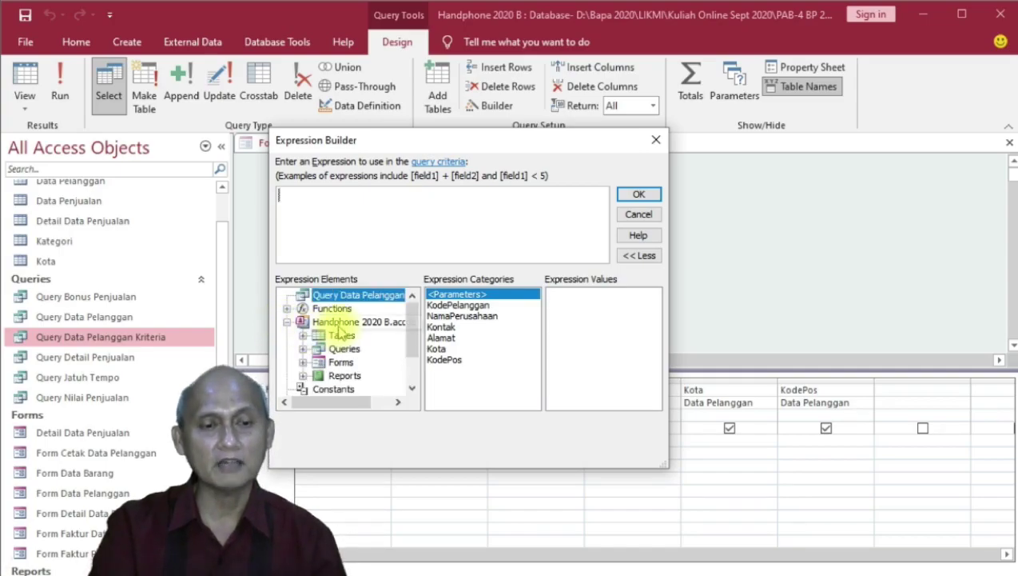
pyautogui.click(303, 364)
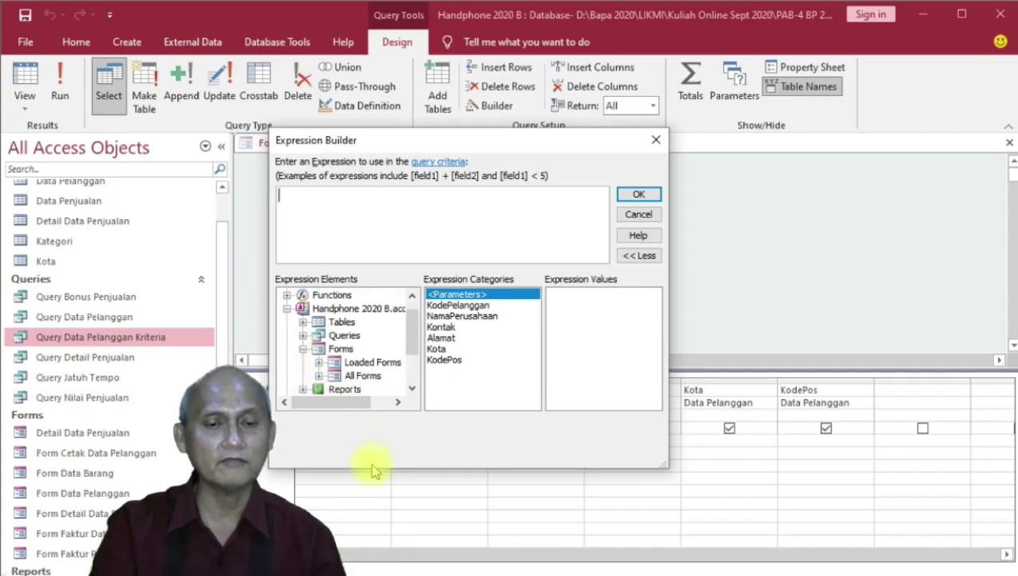
pyautogui.moveTo(671, 361); pyautogui.dragTo(862, 357)
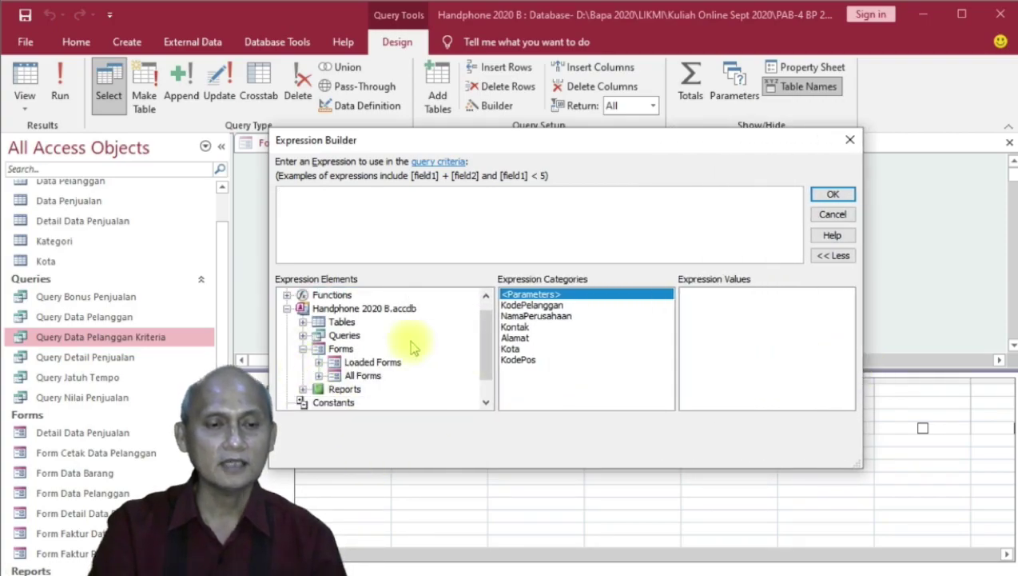
# Set the Kota criterion to Forms![Form Cetak Data Pelanggan]![KRITERIAKOTA] by picking that form's control in the Expression Builder.
pyautogui.click(337, 309)
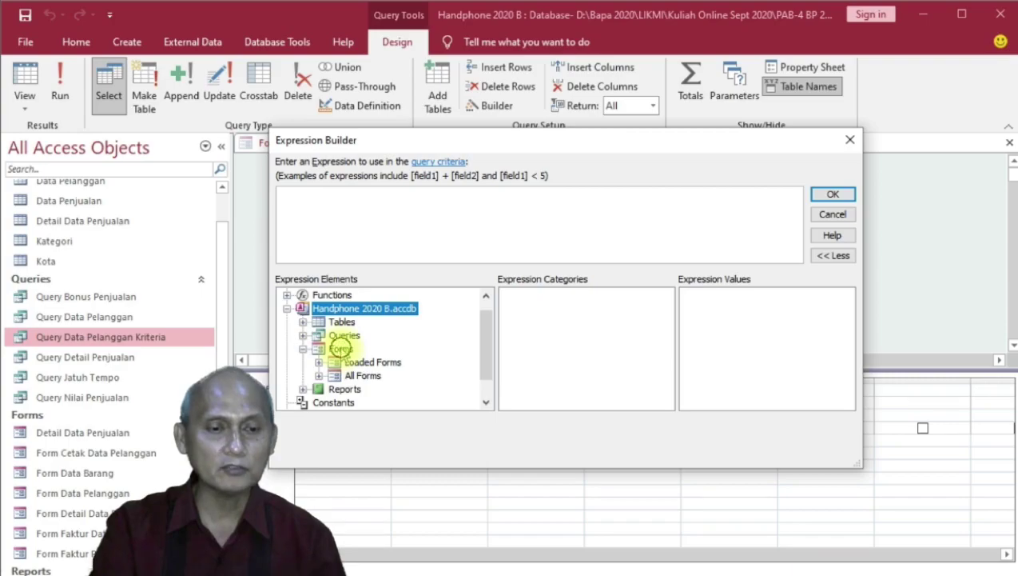
pyautogui.click(339, 348)
pyautogui.click(319, 376)
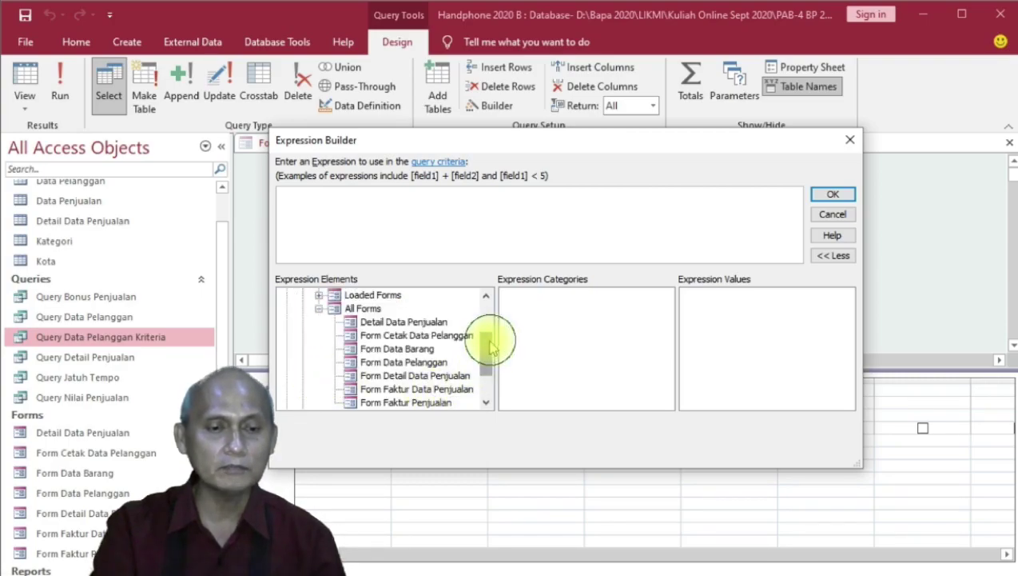
pyautogui.scroll(-1, 488, 337)
pyautogui.click(456, 322)
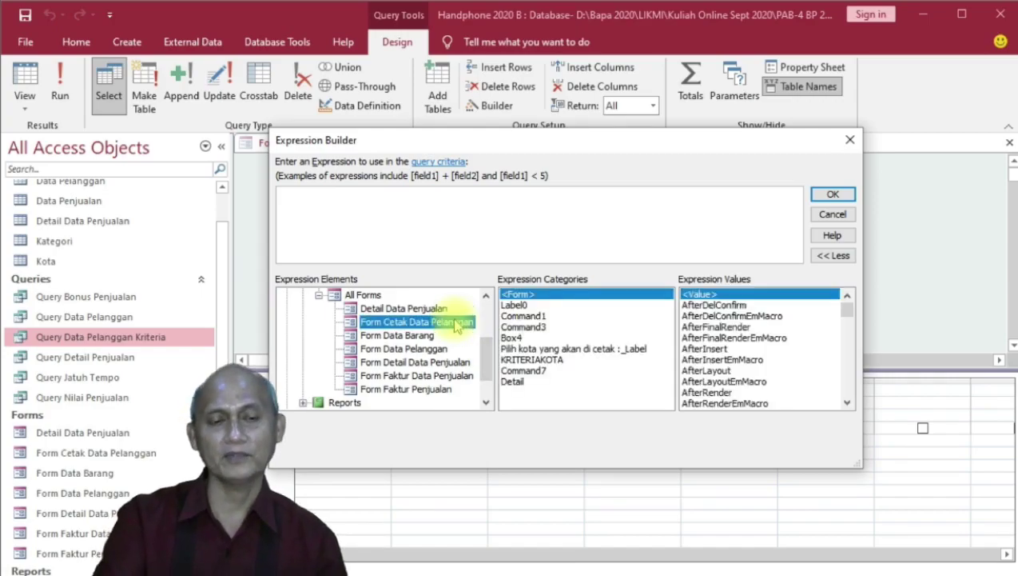
pyautogui.moveTo(487, 345); pyautogui.dragTo(486, 298)
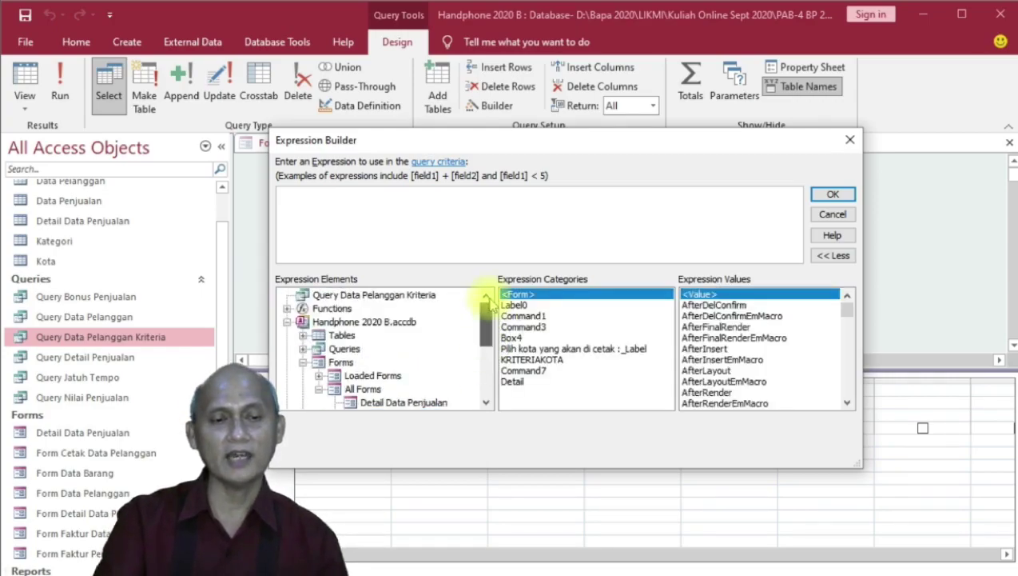
pyautogui.click(349, 323)
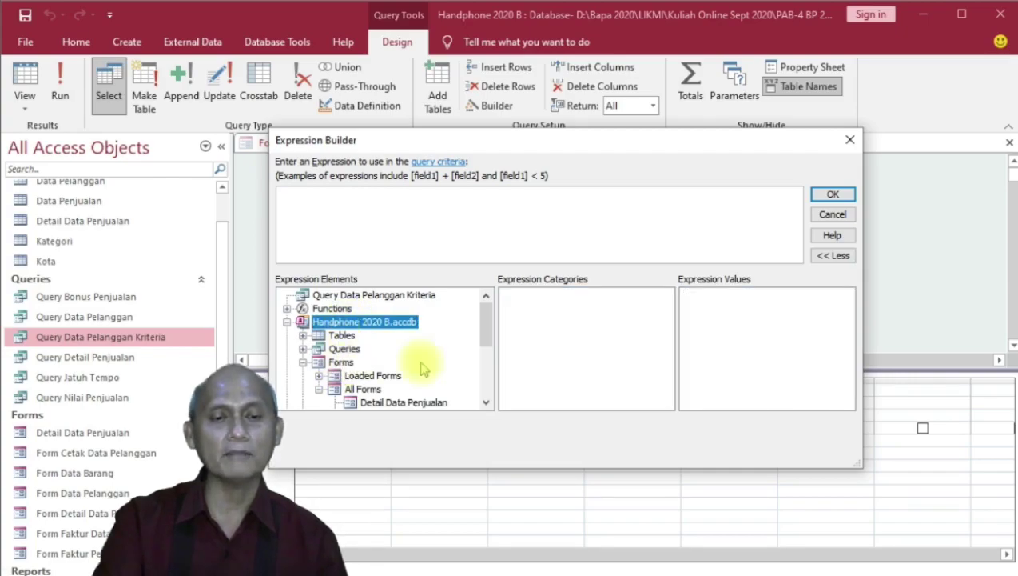
pyautogui.moveTo(484, 325); pyautogui.dragTo(485, 362)
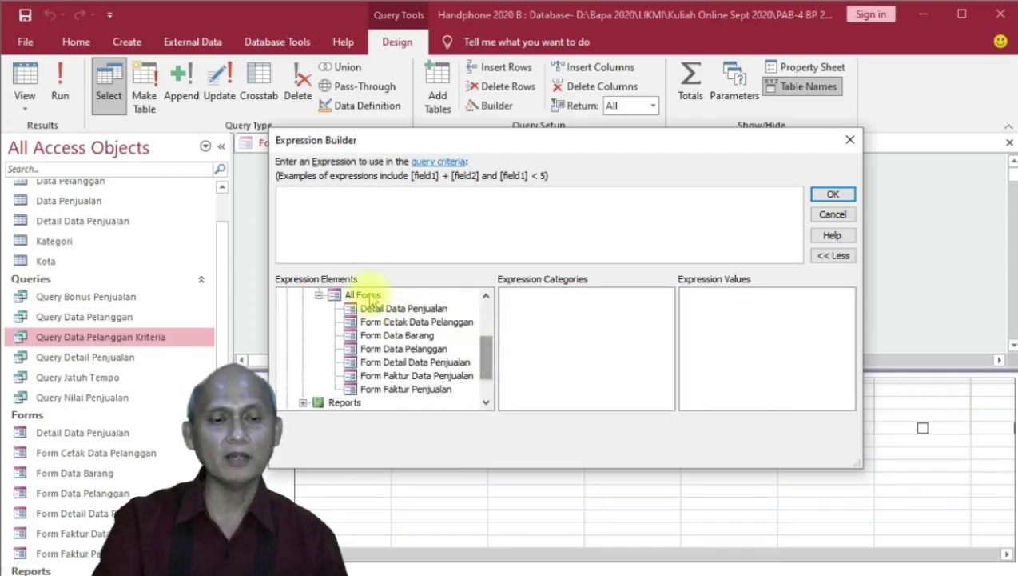
pyautogui.click(400, 322)
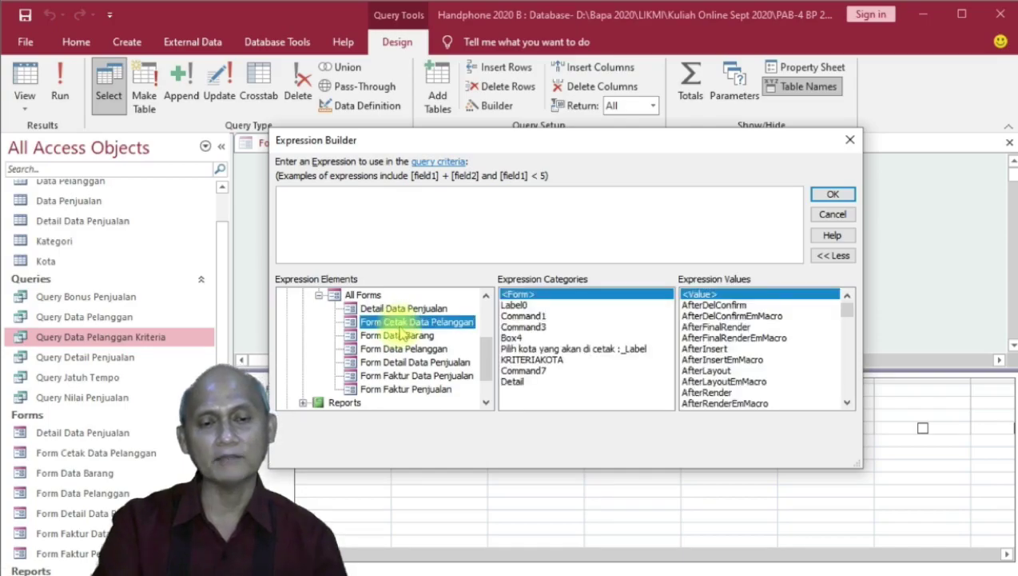
pyautogui.click(529, 359)
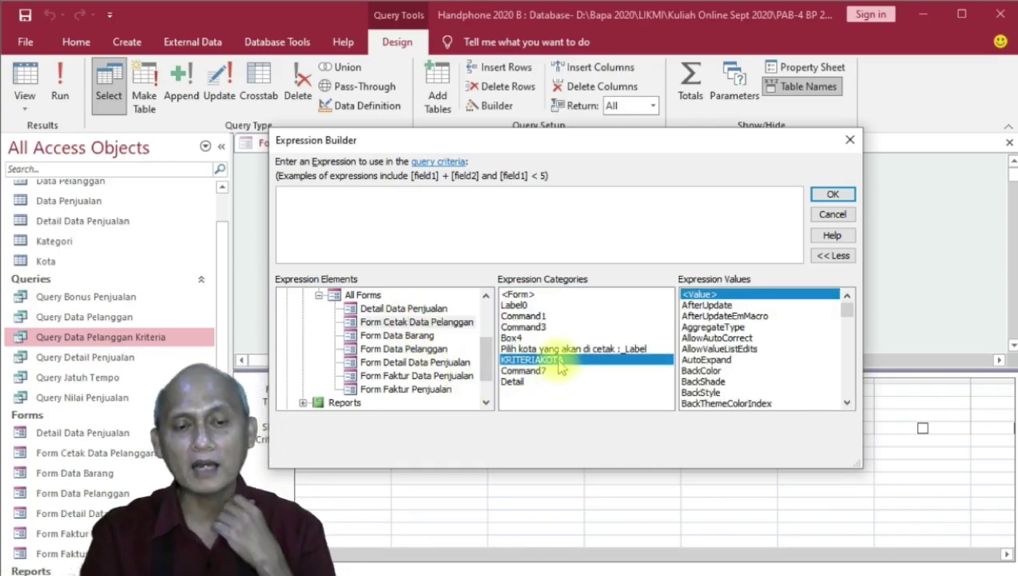
pyautogui.doubleClick(559, 364)
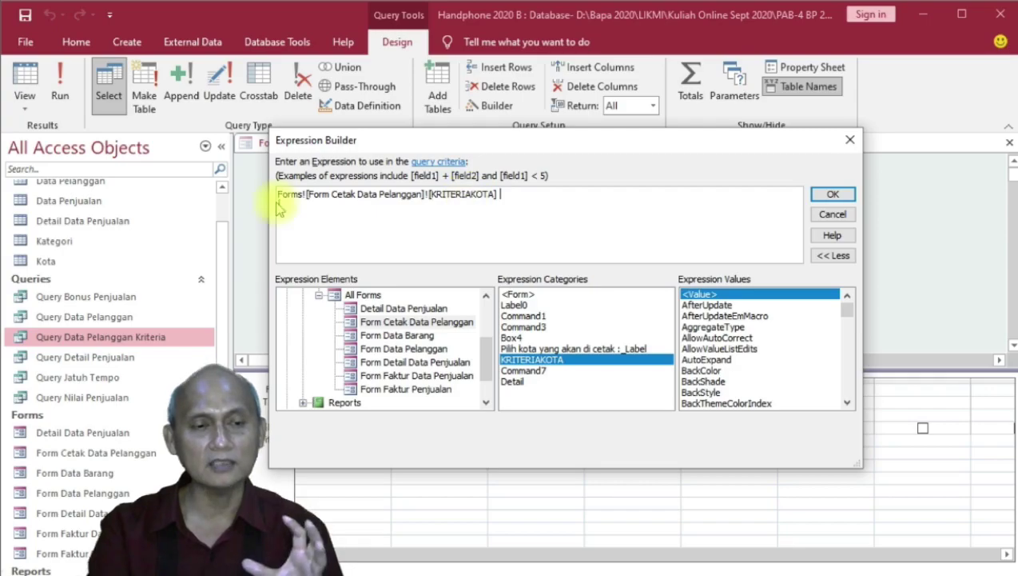
pyautogui.click(829, 198)
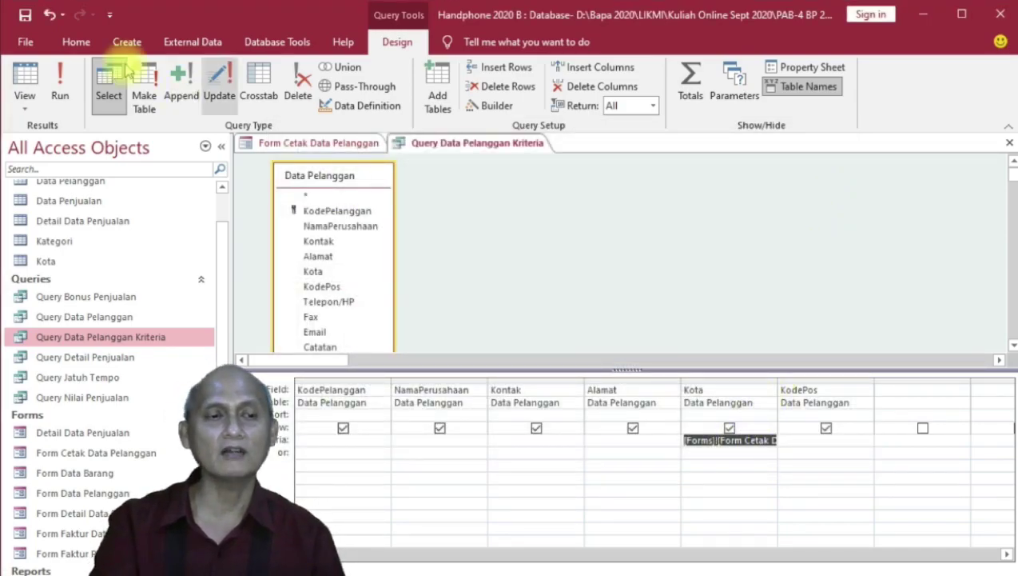
# Save Query Data Pelanggan Kriteria and close it.
pyautogui.click(27, 16)
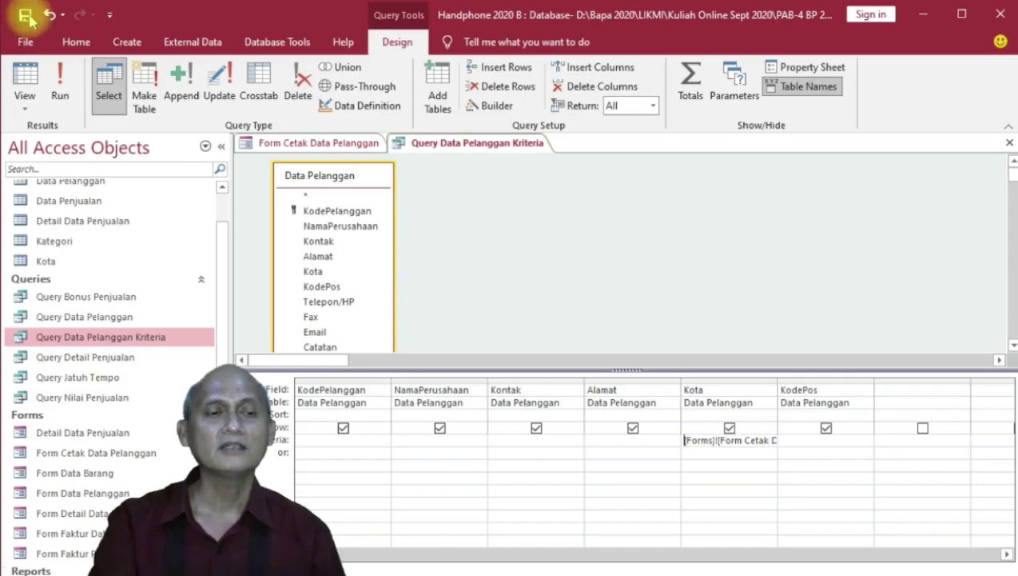
pyautogui.rightClick(461, 144)
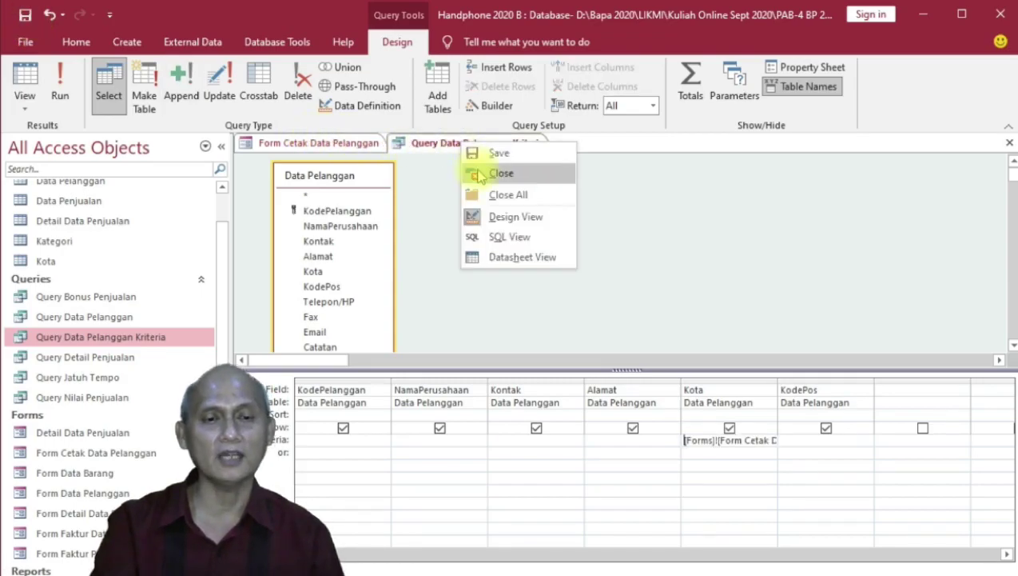
pyautogui.click(474, 170)
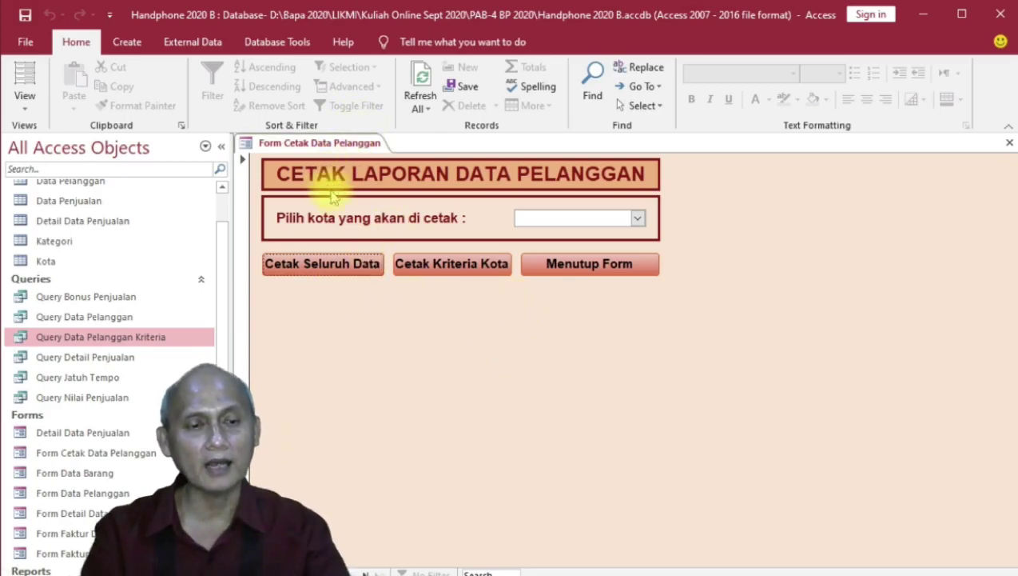
# Preview the full customer report with Cetak Seluruh Data, view its second page and return to the form.
pyautogui.click(344, 266)
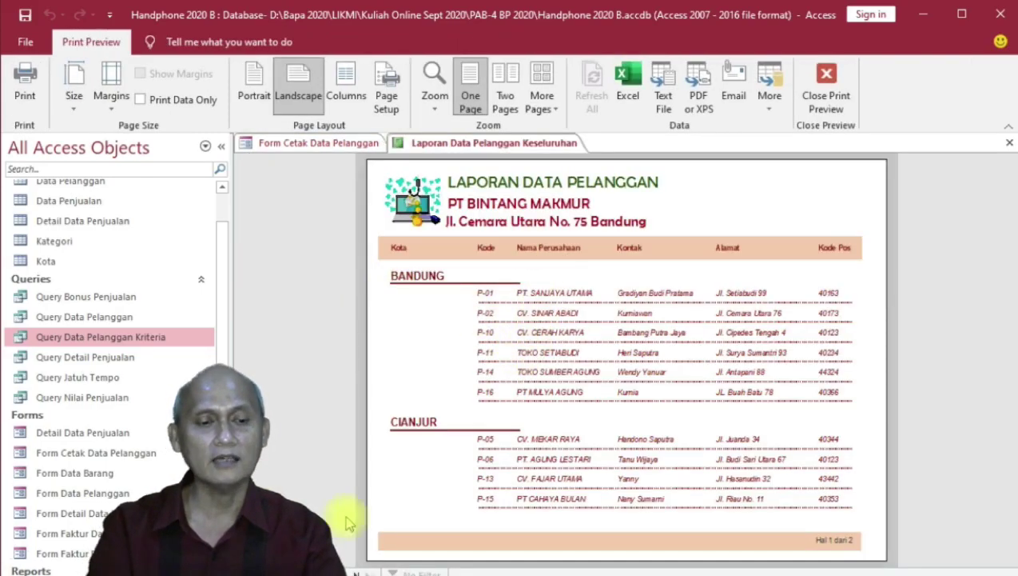
pyautogui.click(352, 562)
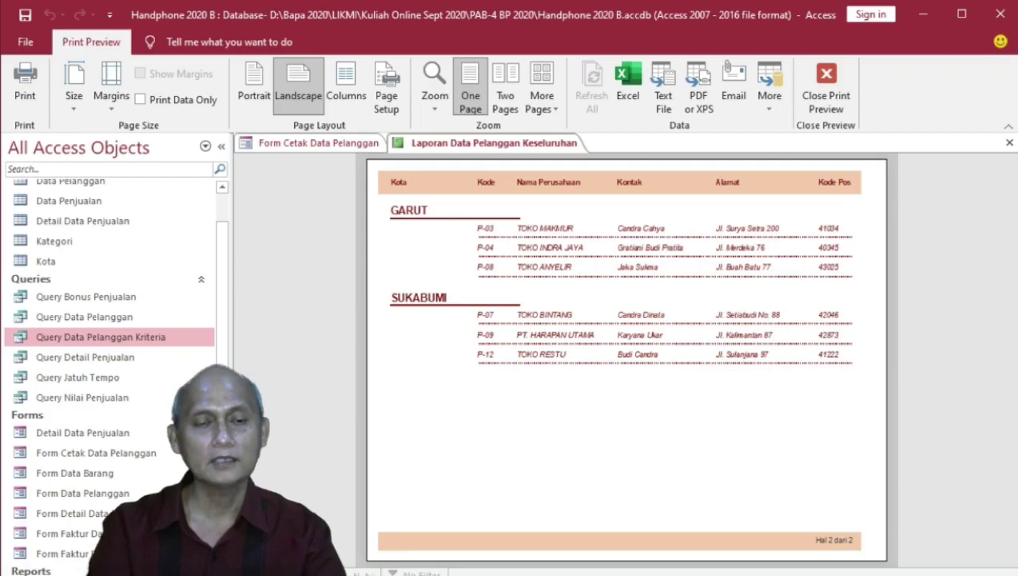
pyautogui.click(357, 573)
pyautogui.click(334, 142)
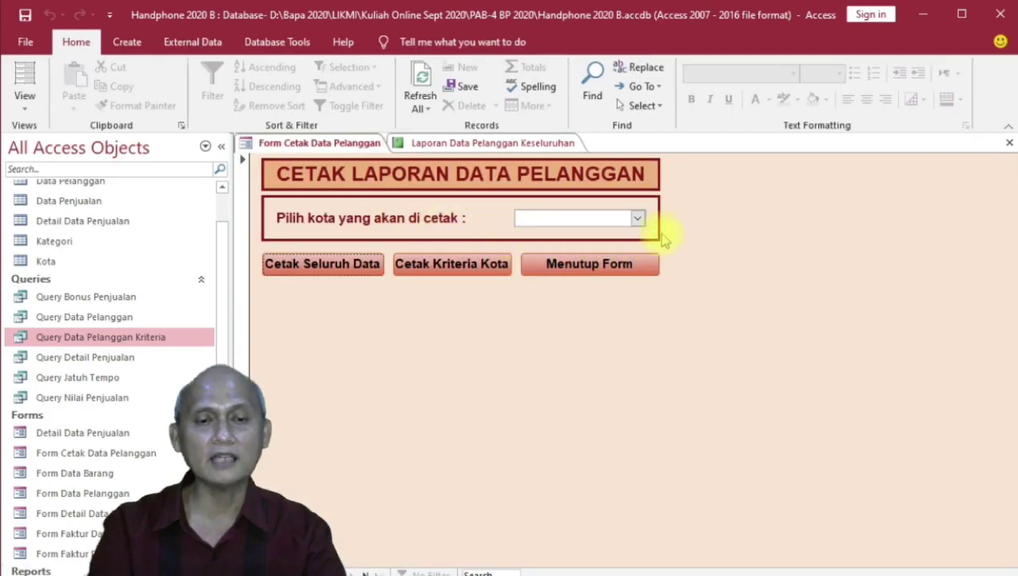
# Choose BANDUNG as the city, preview its report with Cetak Kriteria Kota and close that preview.
pyautogui.click(637, 217)
pyautogui.click(569, 235)
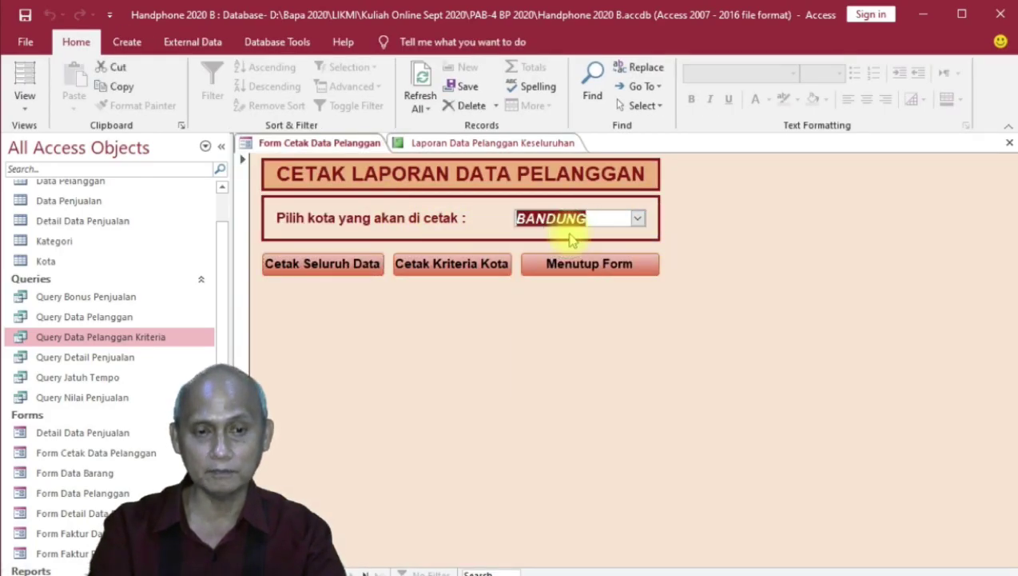
pyautogui.click(456, 270)
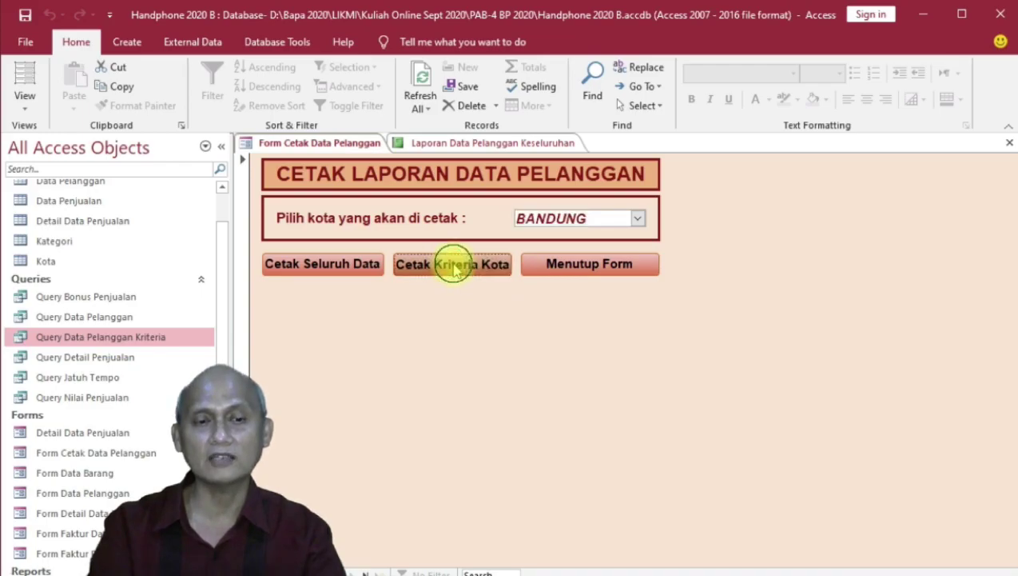
pyautogui.click(452, 301)
pyautogui.click(465, 300)
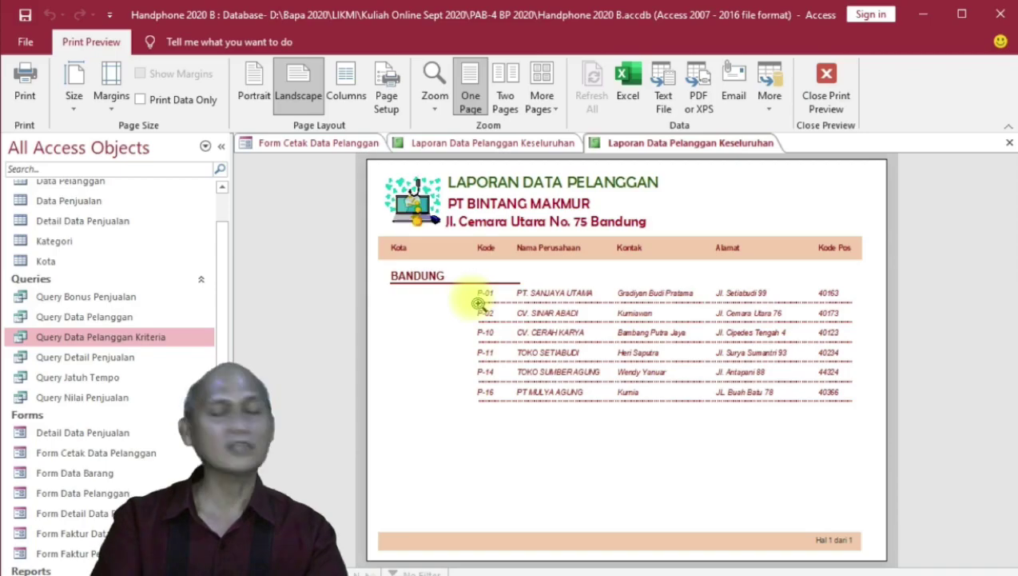
pyautogui.rightClick(651, 142)
pyautogui.click(671, 168)
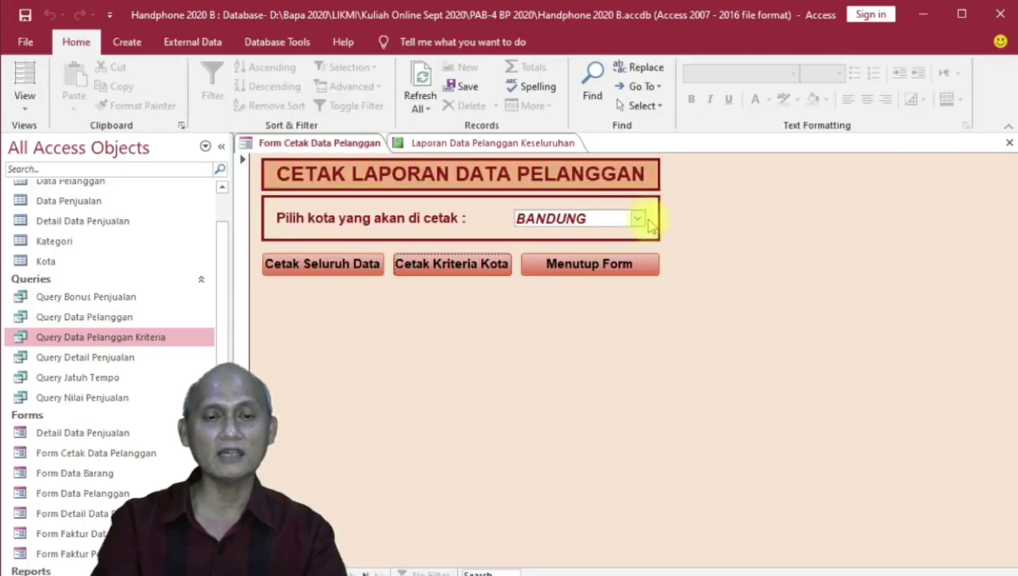
# Choose GARUT as the city, preview its report with Cetak Kriteria Kota and close that preview.
pyautogui.click(639, 221)
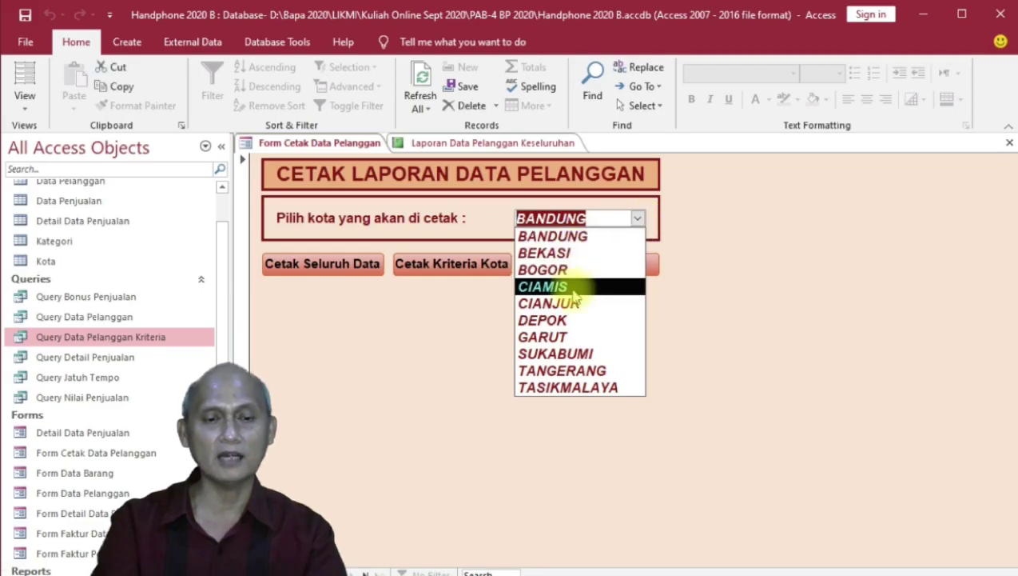
pyautogui.click(562, 336)
pyautogui.click(488, 264)
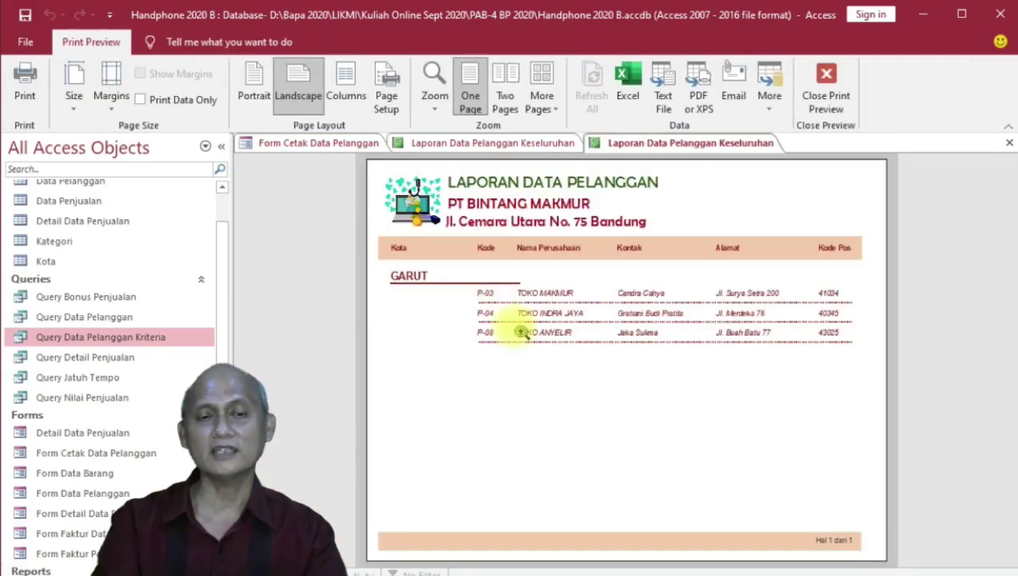
pyautogui.rightClick(665, 144)
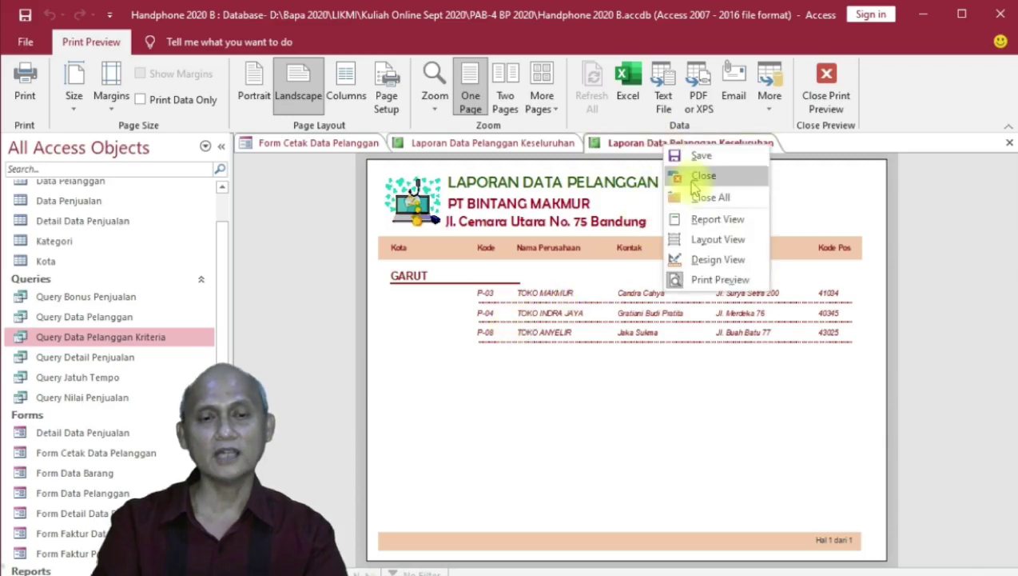
pyautogui.click(693, 179)
# Choose BOGOR as the city, preview its report with Cetak Kriteria Kota and close that preview.
pyautogui.click(639, 219)
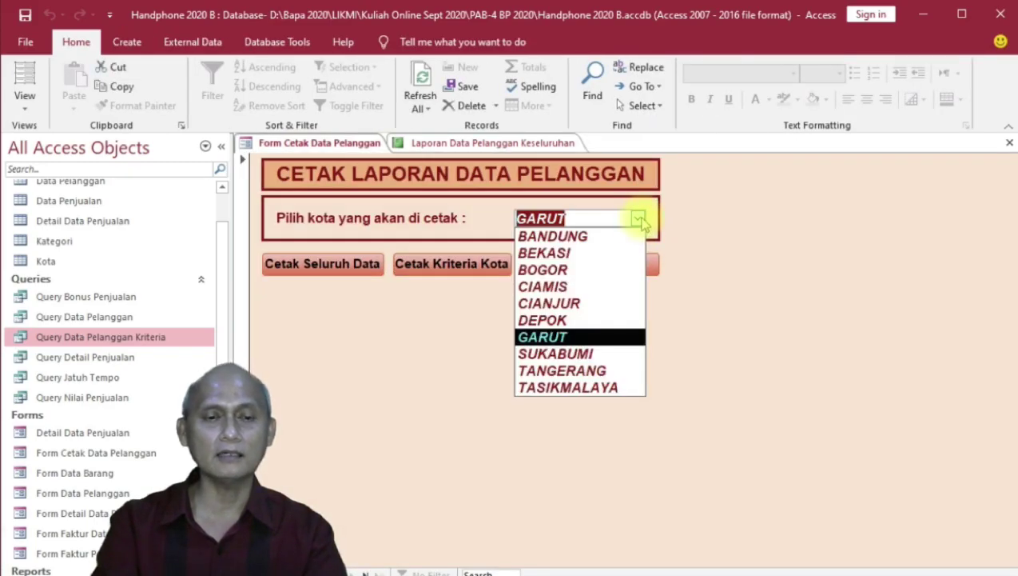
pyautogui.click(572, 269)
pyautogui.click(468, 266)
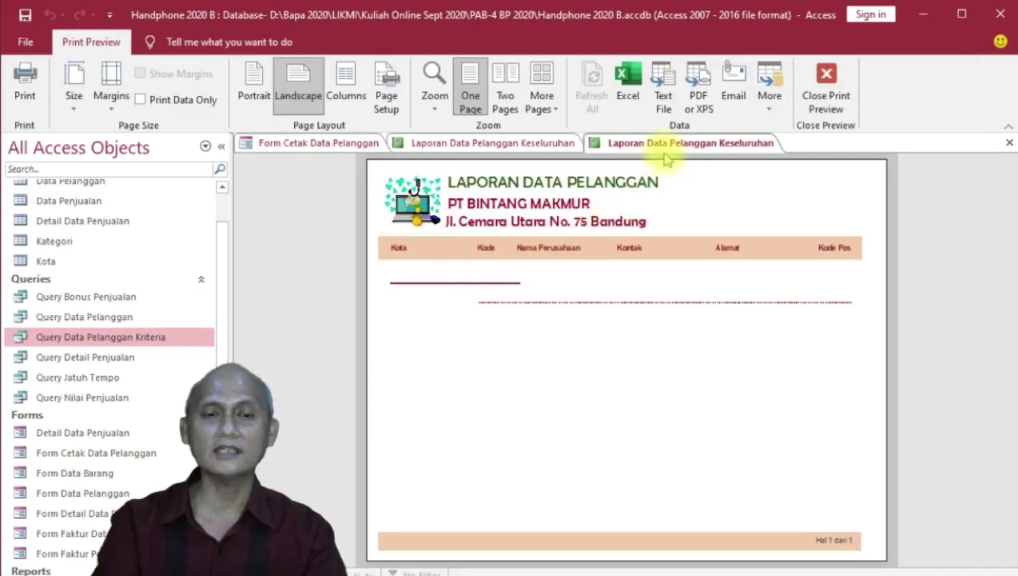
pyautogui.rightClick(664, 143)
pyautogui.press('Escape')
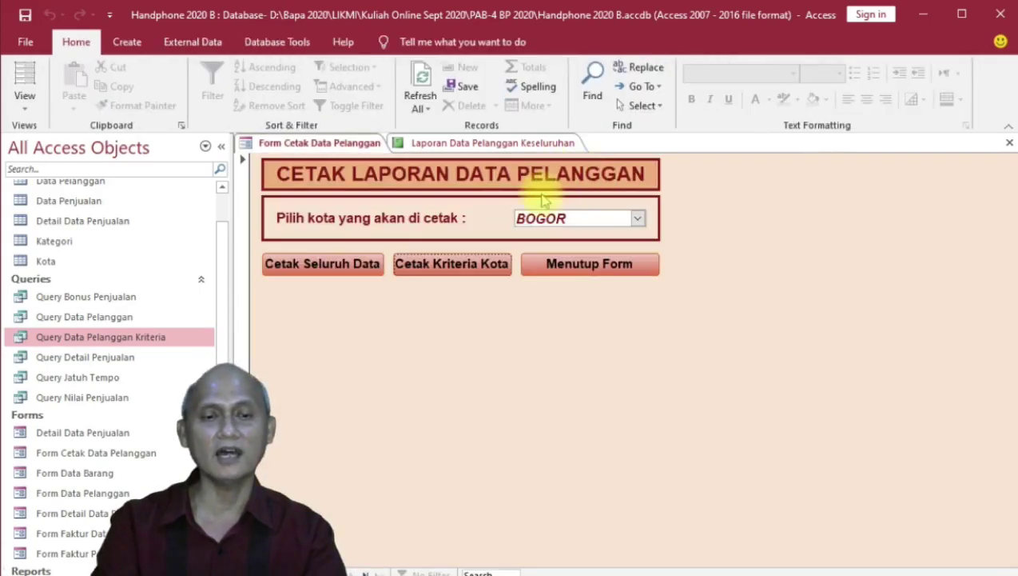
# Choose CIANJUR as the city, preview its report with Cetak Kriteria Kota and close that preview.
pyautogui.click(637, 218)
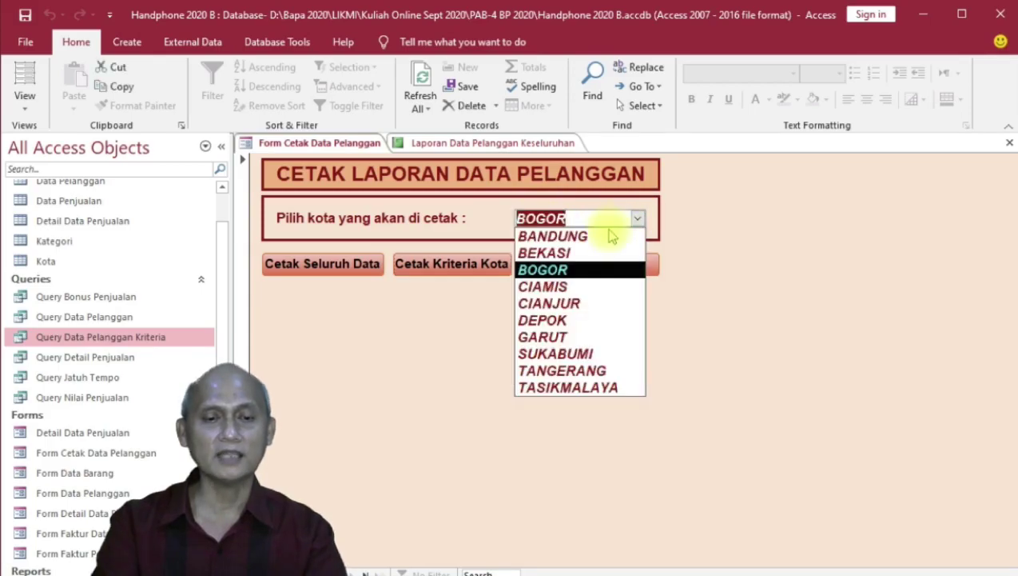
pyautogui.click(563, 303)
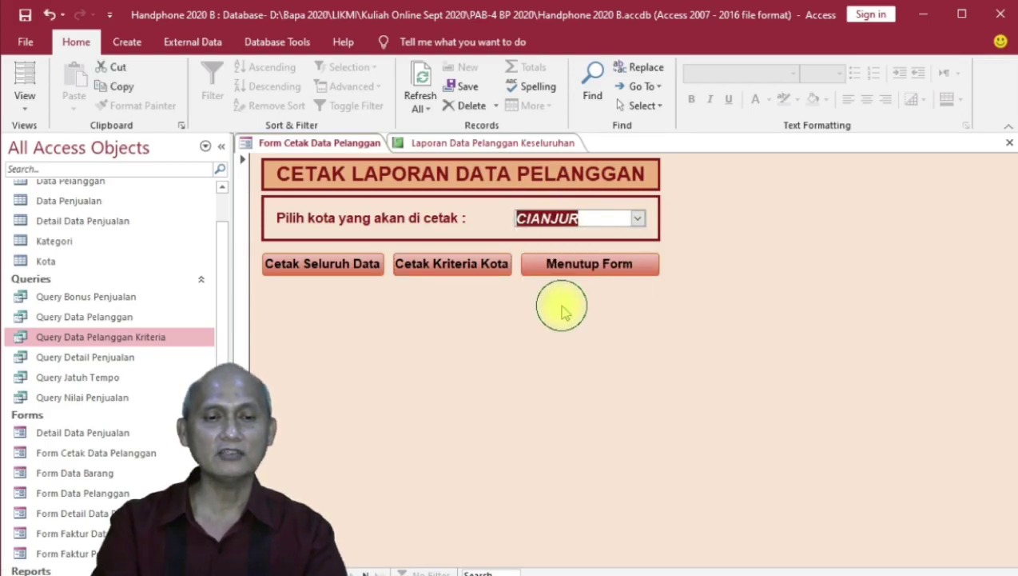
pyautogui.click(448, 262)
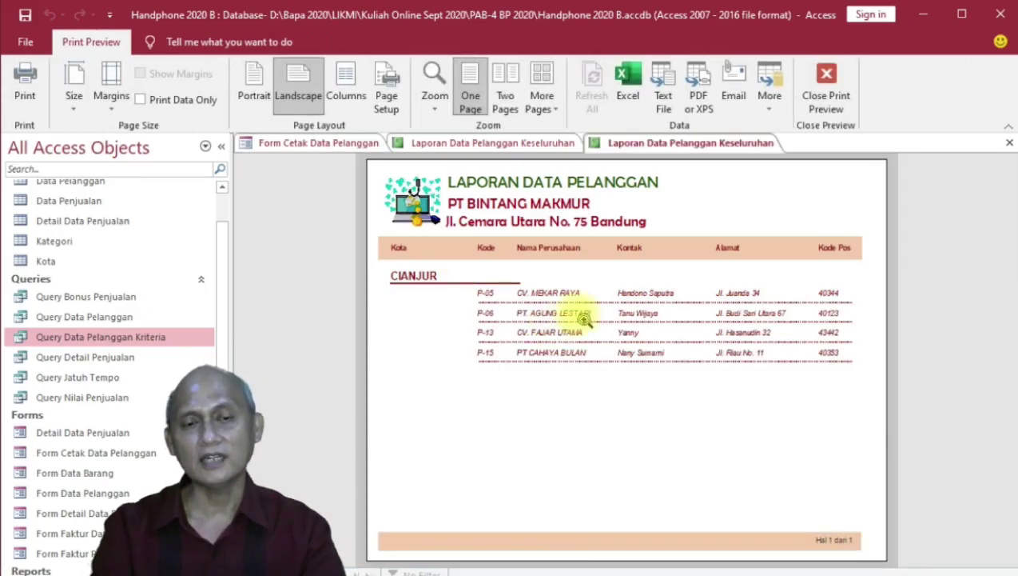
pyautogui.rightClick(652, 144)
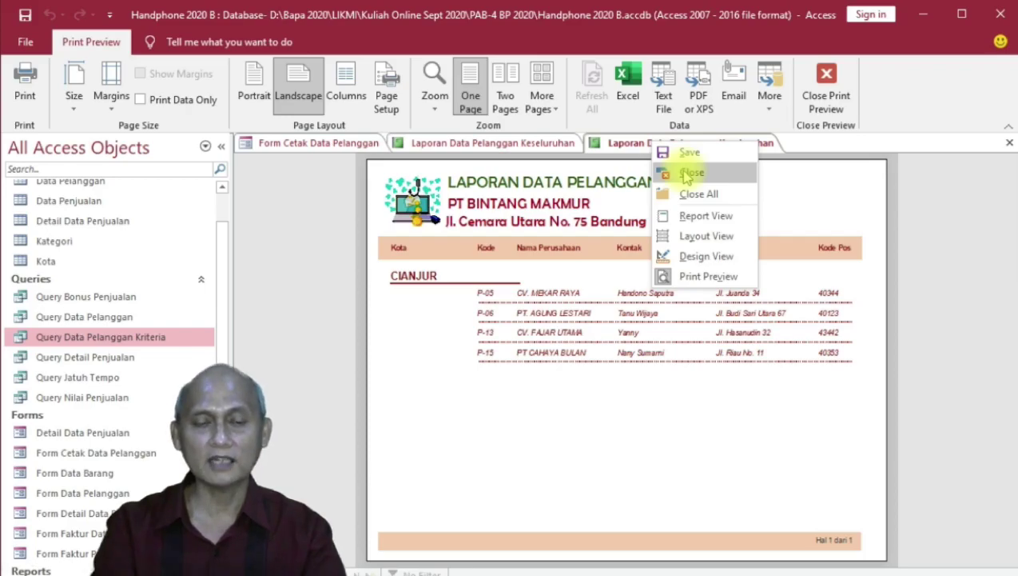
pyautogui.click(686, 174)
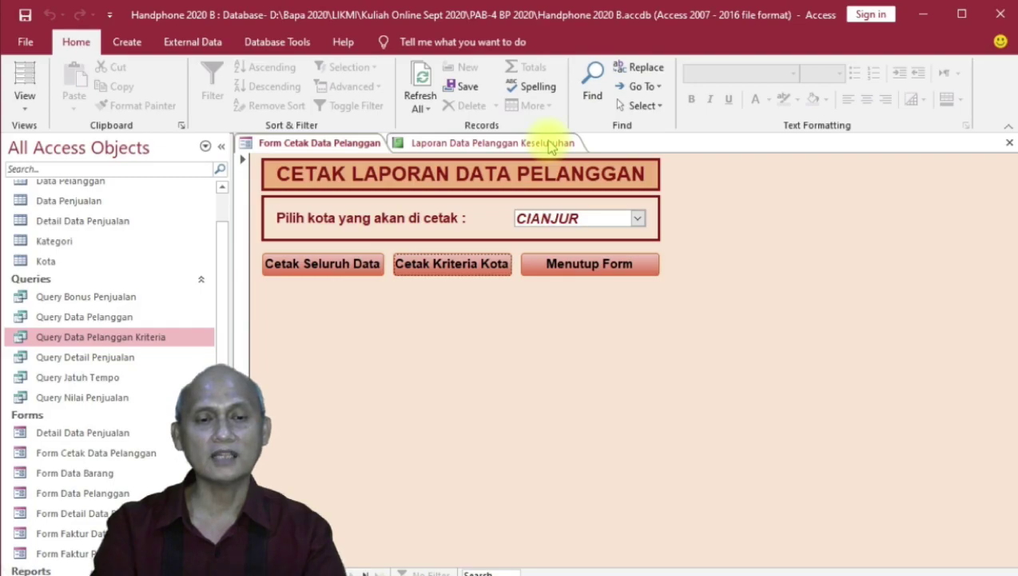
# Close the remaining full report preview, Laporan Data Pelanggan Keseluruhan, leaving only the form open.
pyautogui.click(550, 145)
pyautogui.rightClick(552, 144)
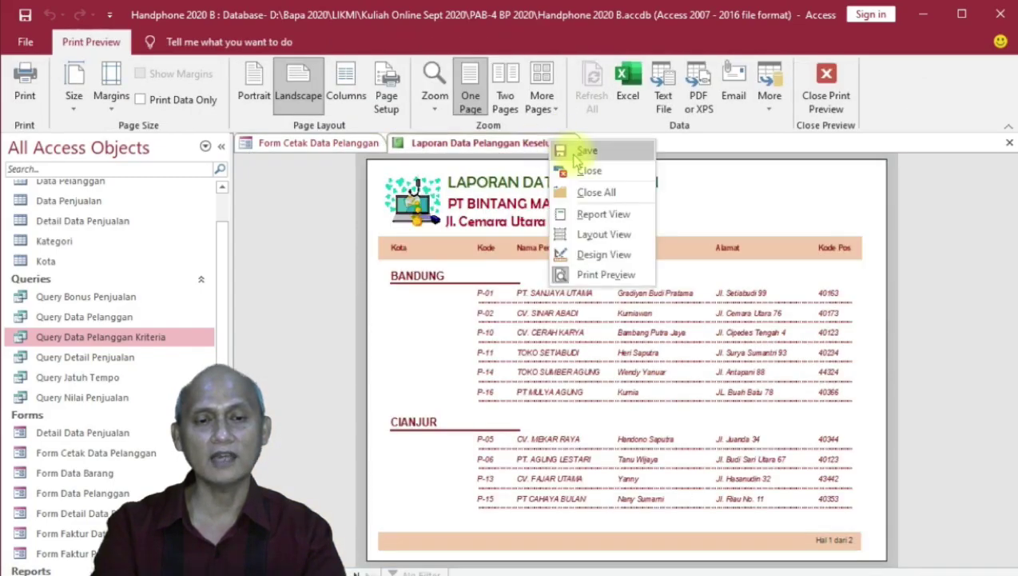
pyautogui.click(579, 172)
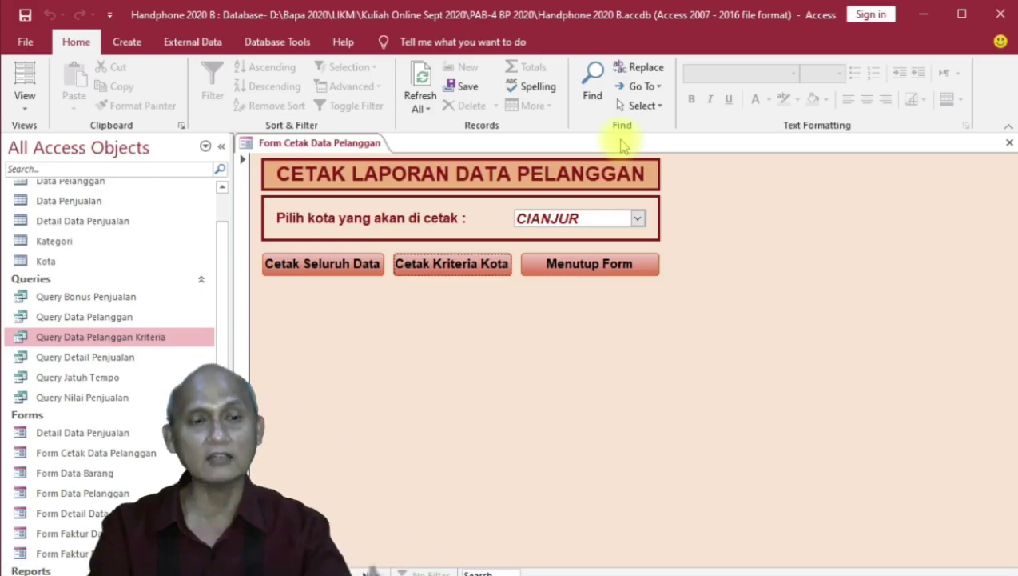
# Collapse the Navigation Pane beside Form Cetak Data Pelanggan.
pyautogui.click(29, 45)
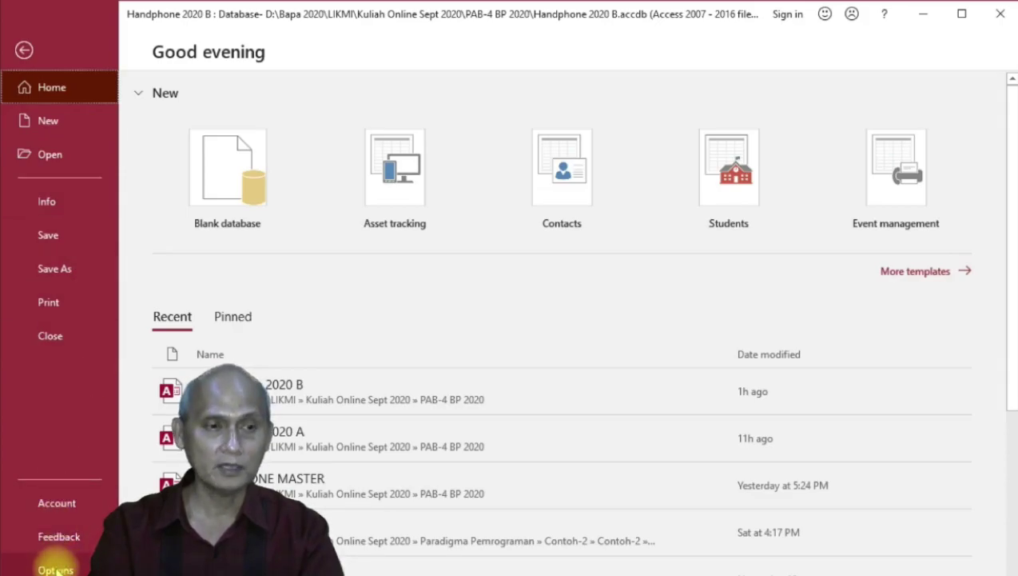
pyautogui.click(24, 51)
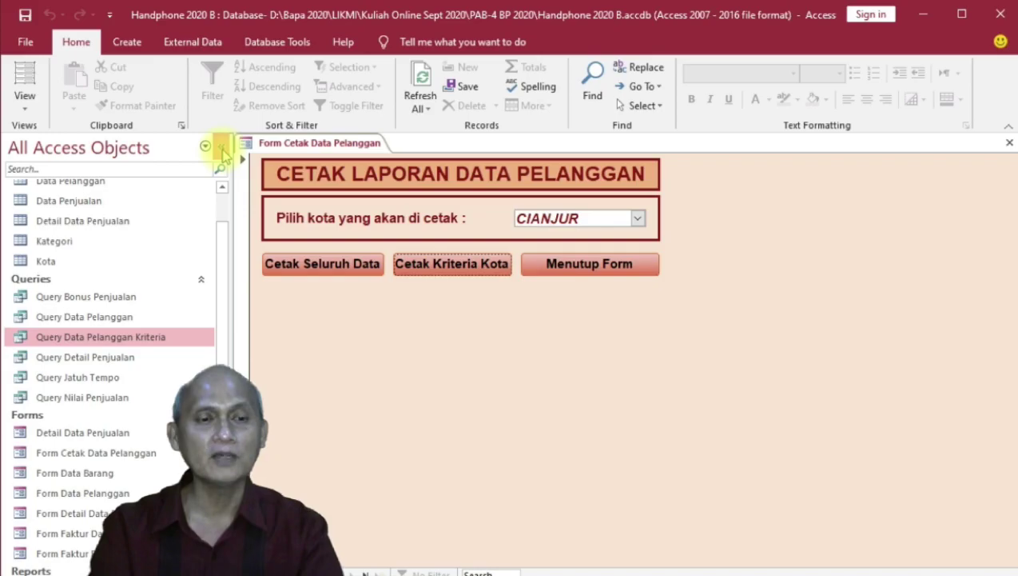
pyautogui.click(221, 146)
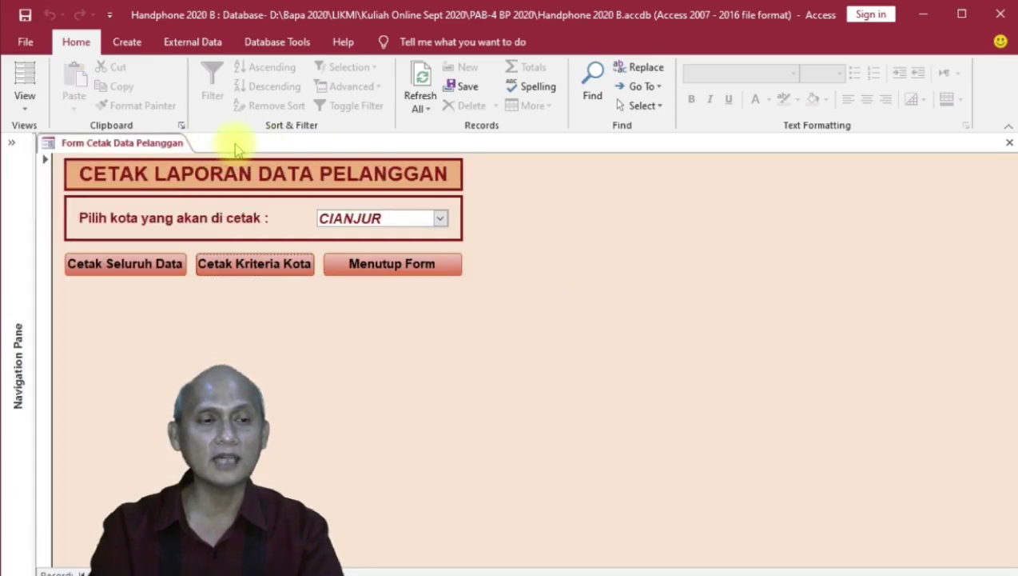
# Set the current database's document window option to Overlapping Windows and apply the change.
pyautogui.click(22, 40)
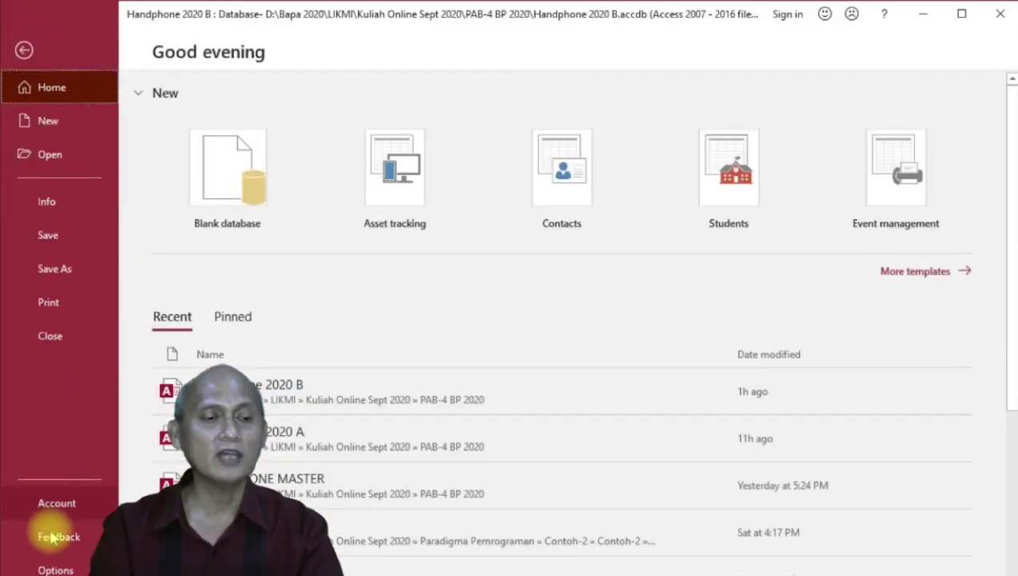
pyautogui.click(55, 566)
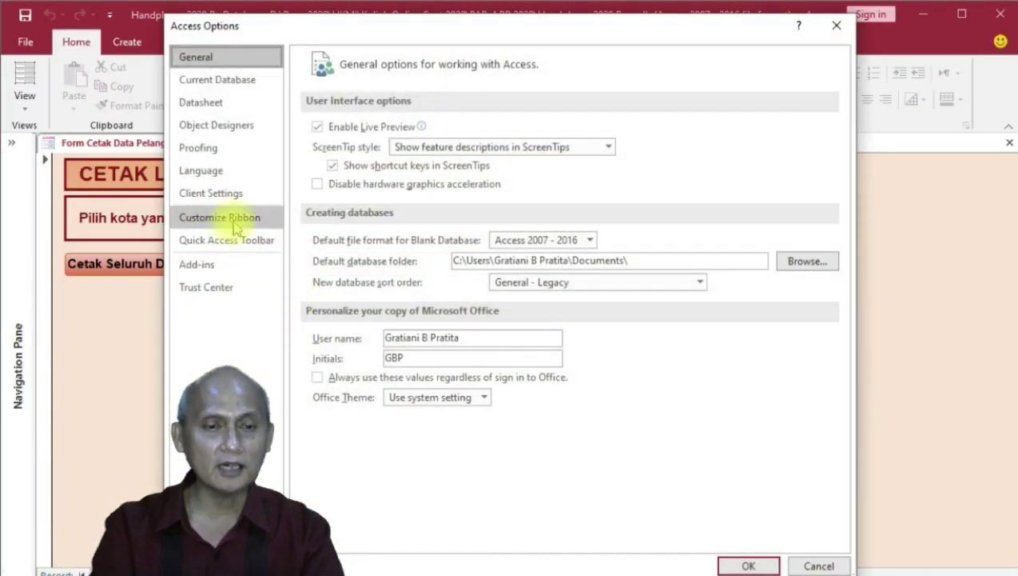
pyautogui.click(221, 80)
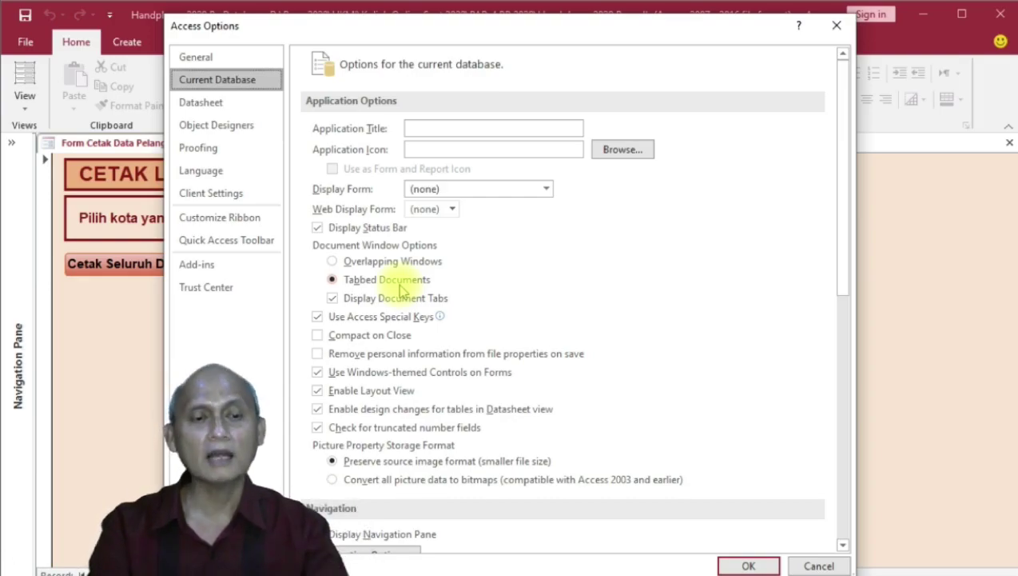
pyautogui.click(335, 262)
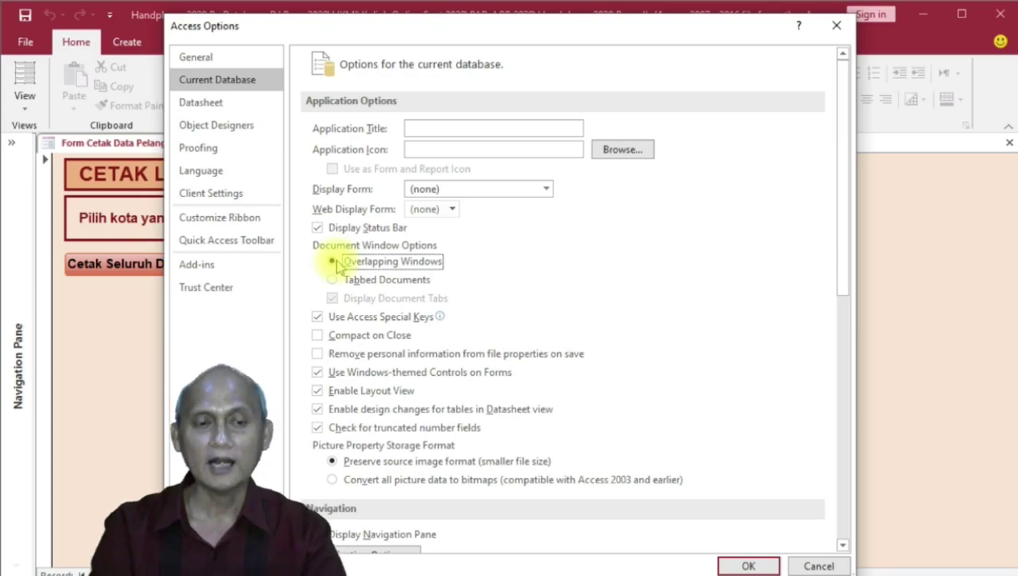
pyautogui.click(734, 564)
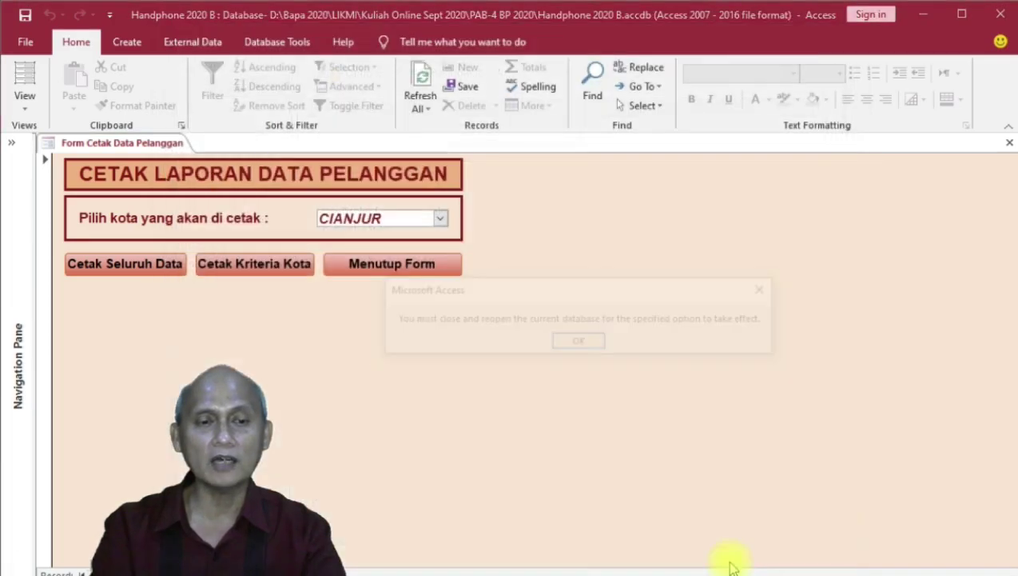
pyautogui.moveTo(468, 297); pyautogui.dragTo(455, 311)
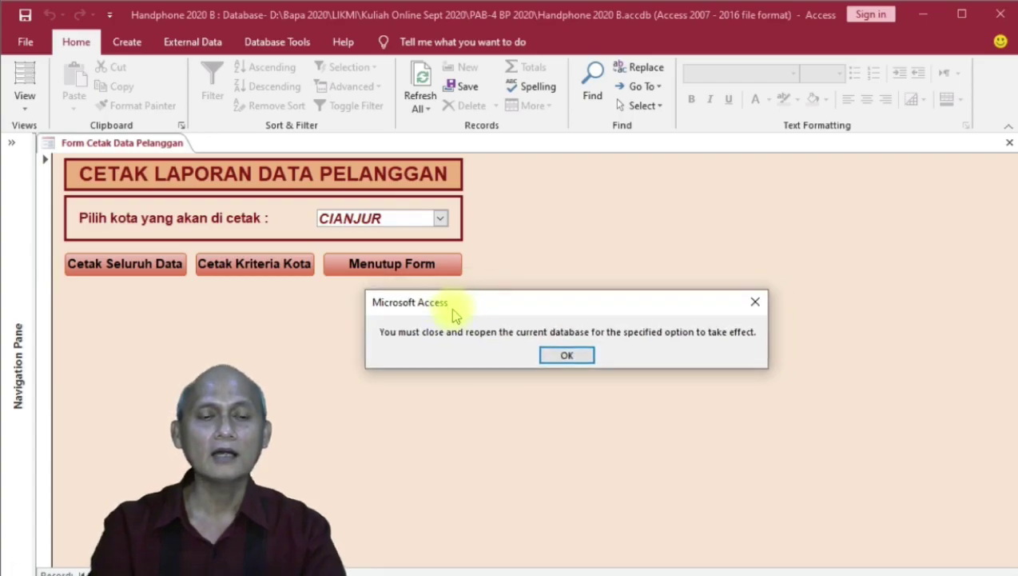